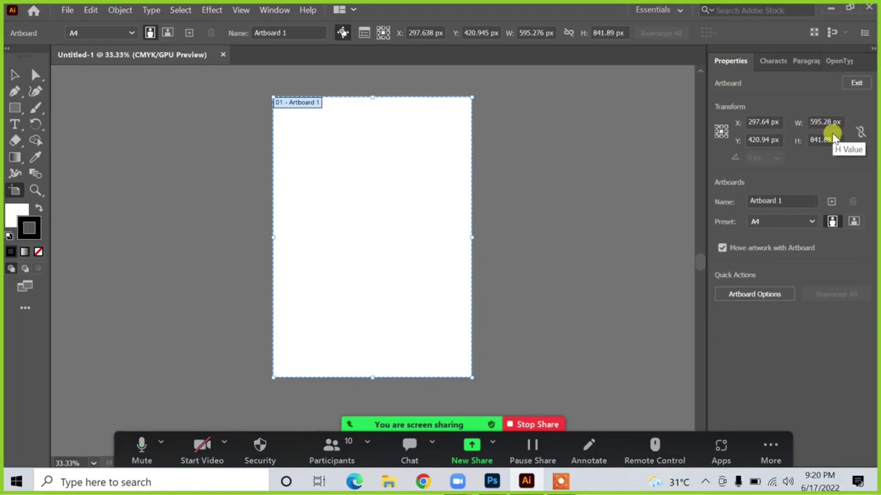
- Change the document's measurement units from pixels to inches
left_click(831, 122)
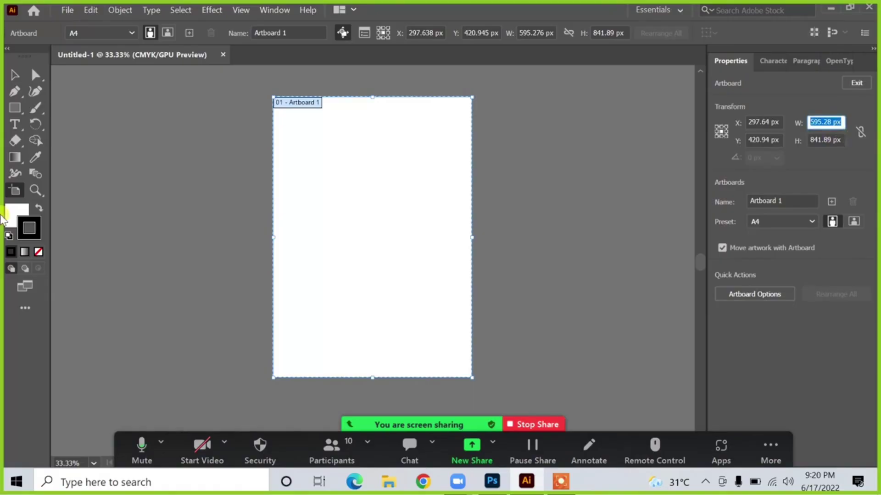
left_click(14, 75)
left_click(241, 180)
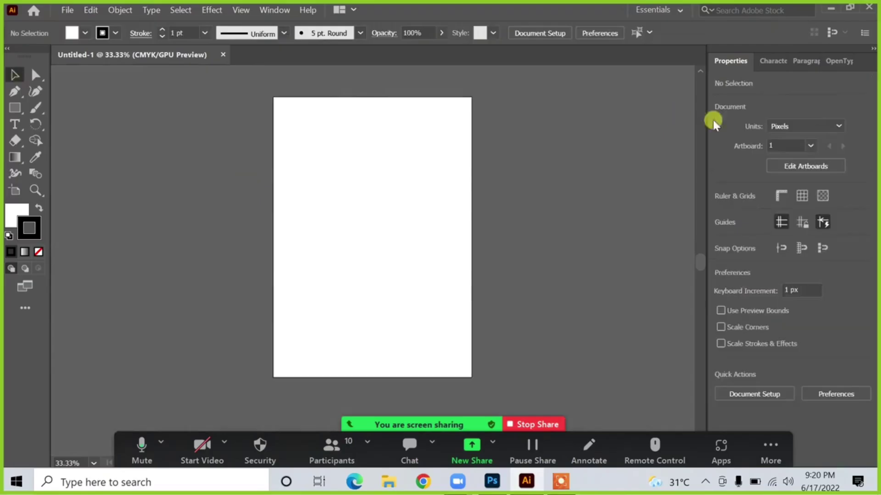
left_click(780, 125)
left_click(792, 187)
- Resize the artboard to 7.5 in wide by 10.5 in high
left_click(14, 191)
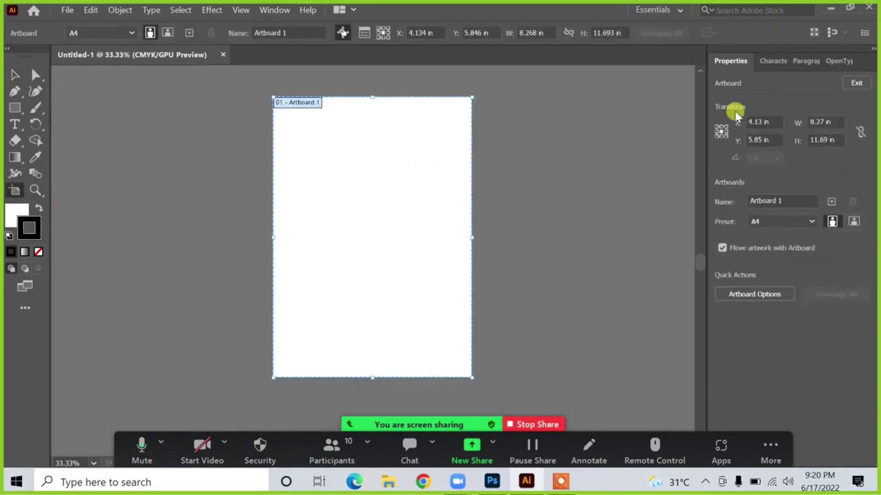
left_click(836, 122)
type("7.5")
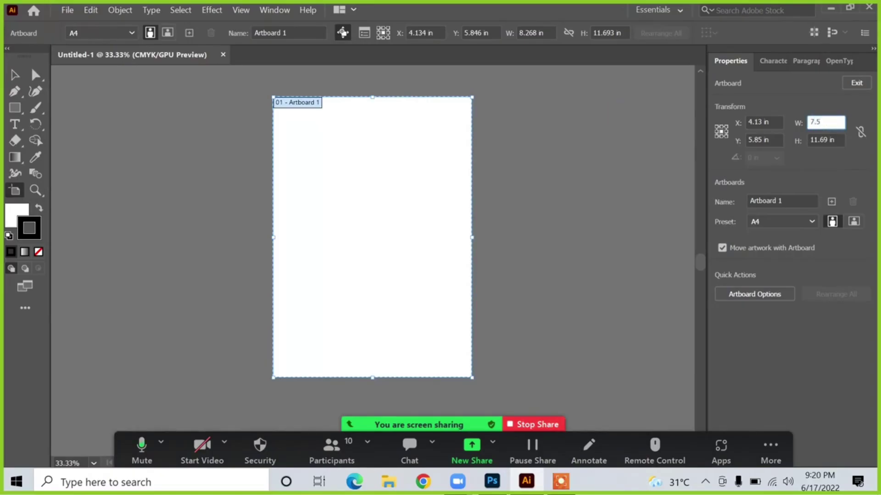
key("Tab")
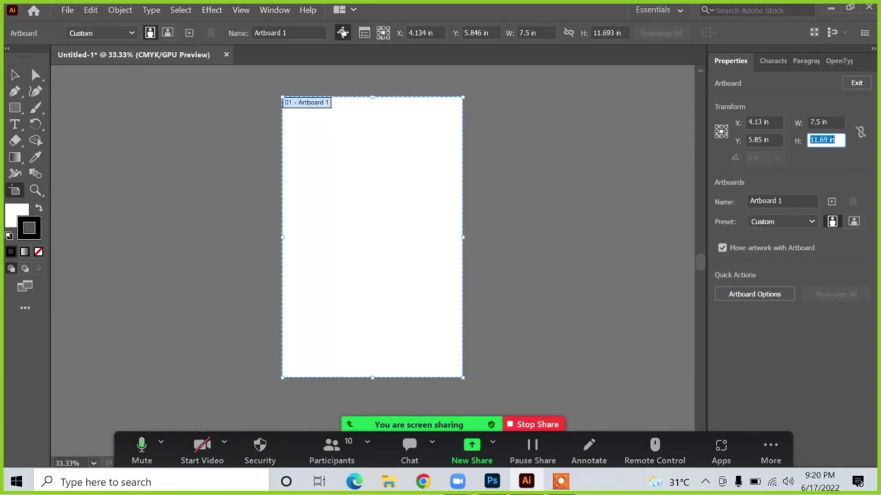
type("10.5")
key("Return")
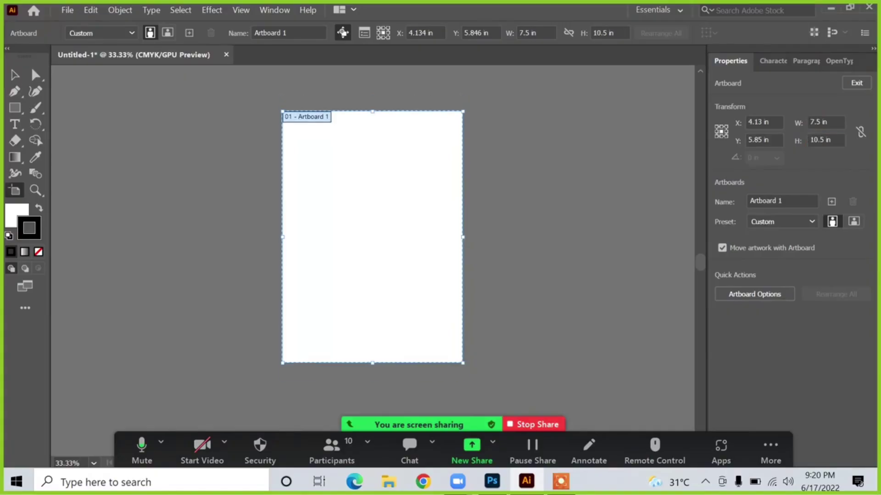
left_click(15, 75)
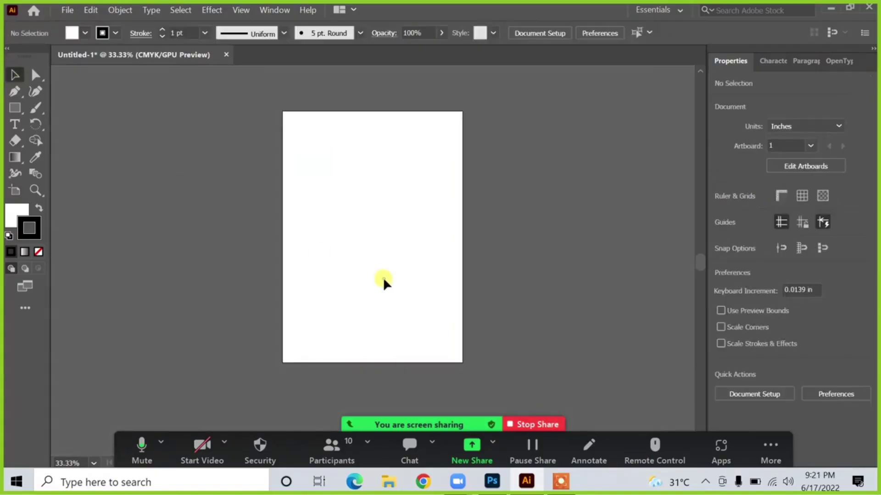
left_click_drag(365, 254, 388, 282)
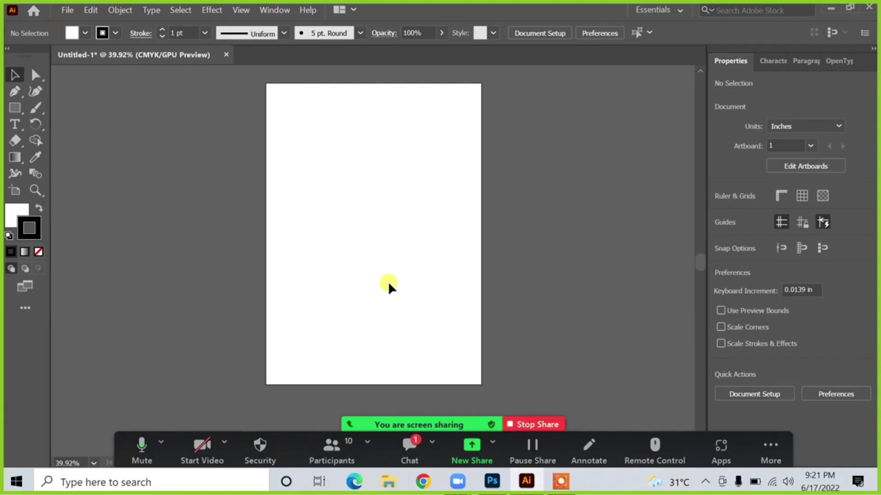
- Draw a left-bulging curve with the Pen tool from above the artboard's upper right corner to just beyond its lower right edge
left_click(14, 91)
key("ctrl+minus")
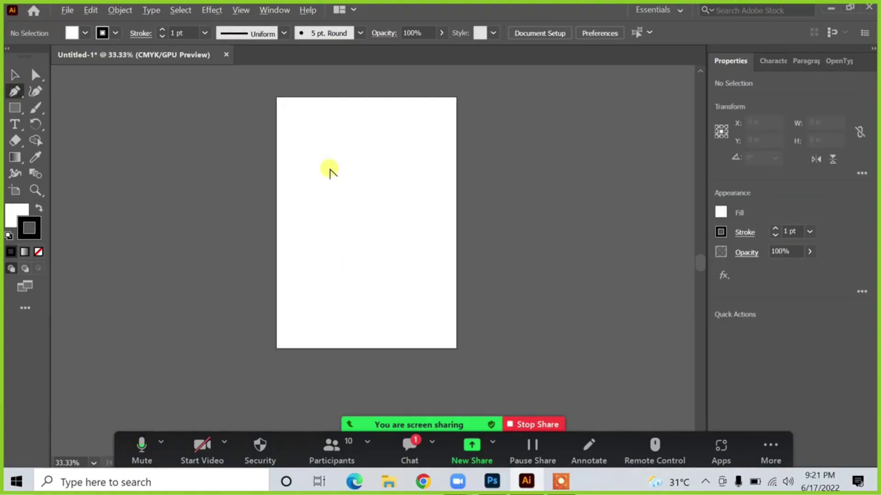
left_click(437, 79)
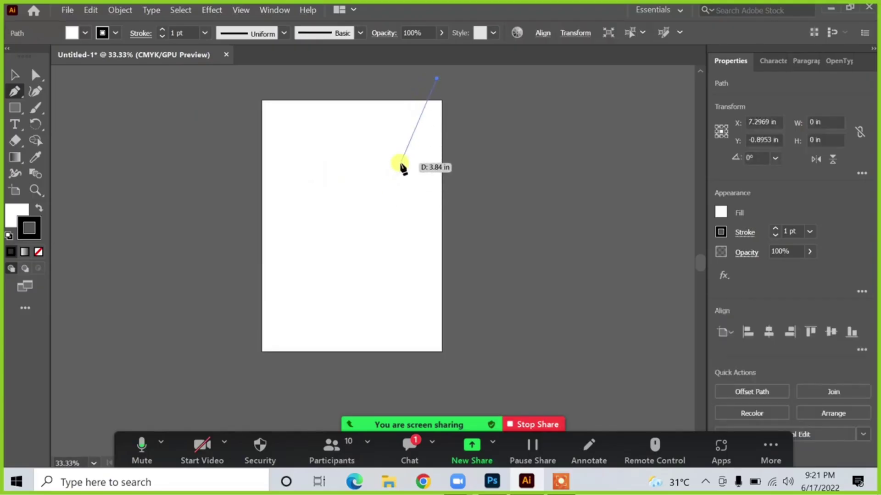
left_click_drag(453, 301, 609, 407)
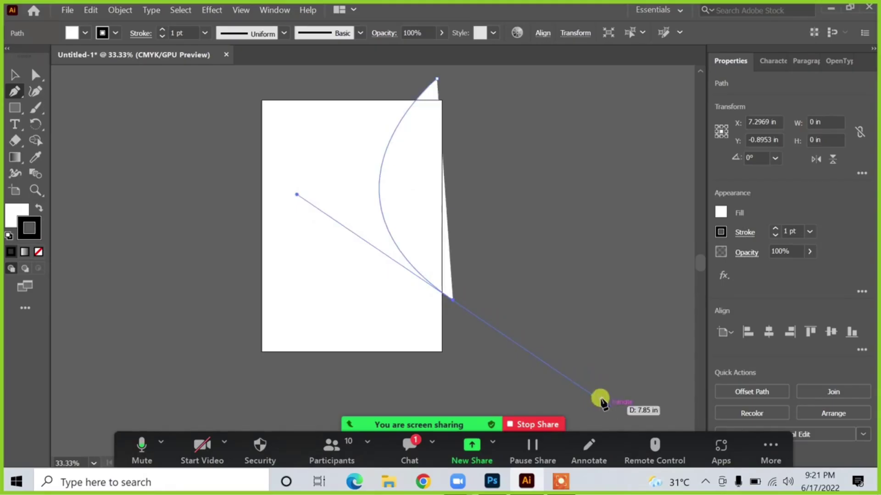
- Remove the fill from the curve, keeping only its black stroke, and finish the path
left_click(38, 208)
left_click(38, 208)
left_click(17, 208)
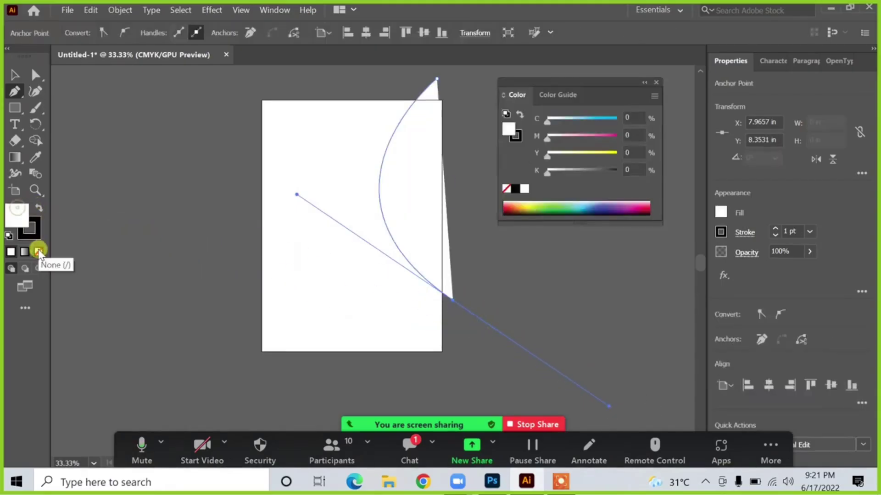
left_click(38, 252)
left_click(656, 82)
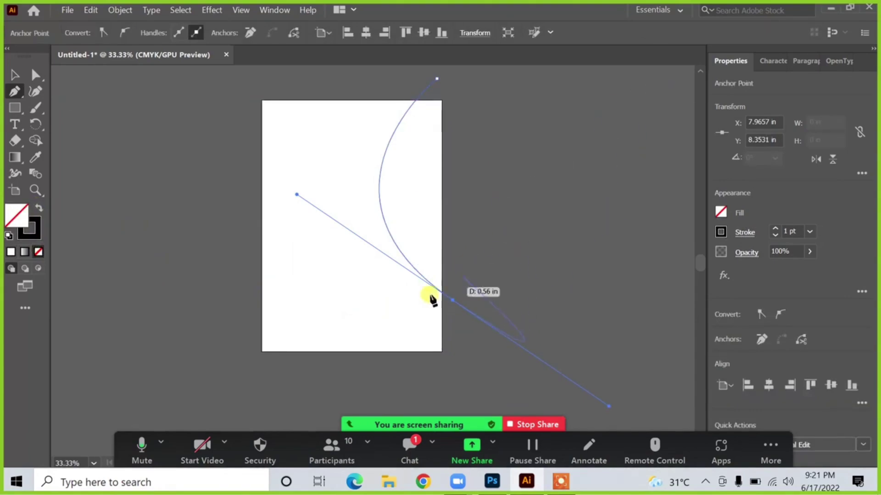
key("Escape")
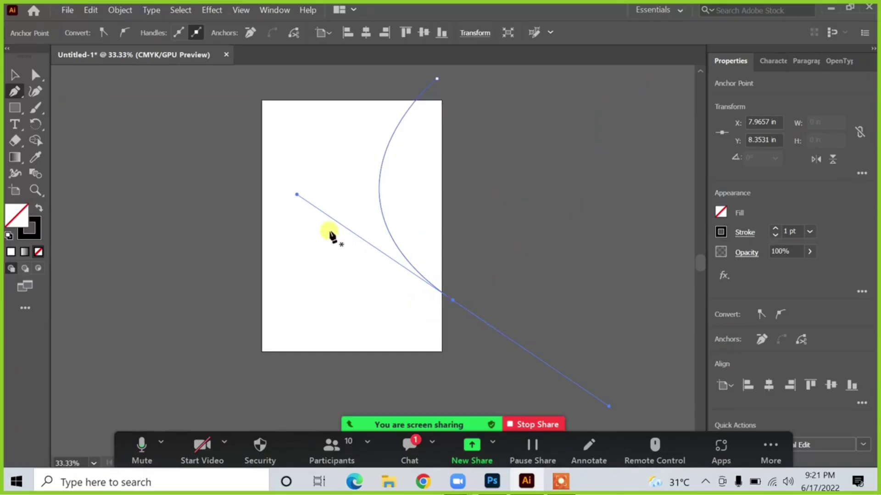
left_click(15, 75)
left_click(511, 142)
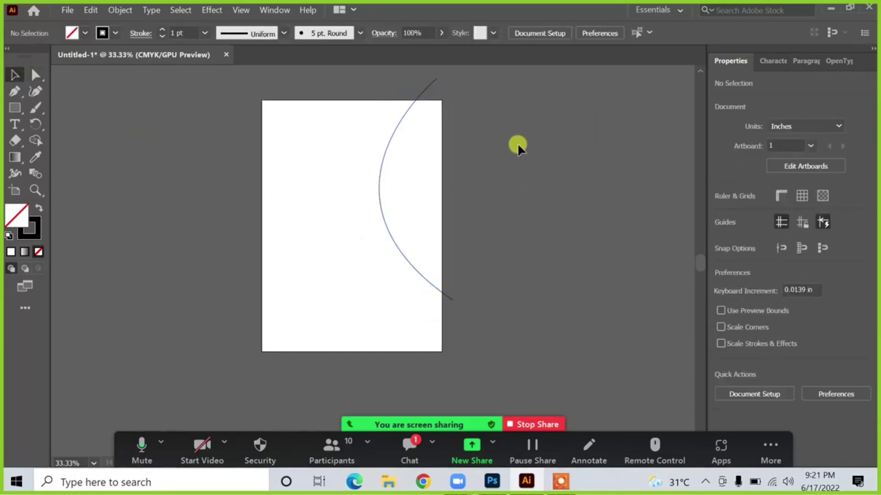
- Shorten the curve from its lower end to a height of about 8.87 in
left_click(442, 290)
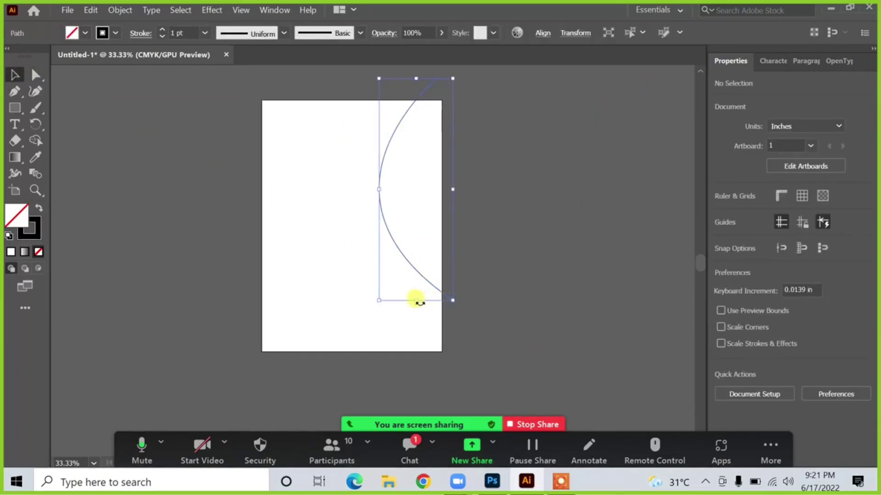
left_click_drag(417, 299, 424, 293)
left_click(536, 221)
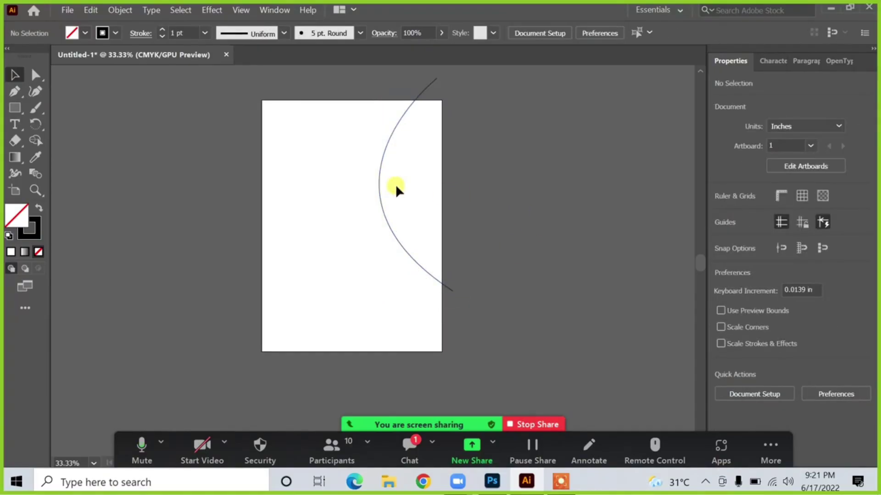
- Duplicate the curve slightly to its left and move the copy's lower anchor point beside the original's lower end
left_click_drag(379, 184, 361, 187)
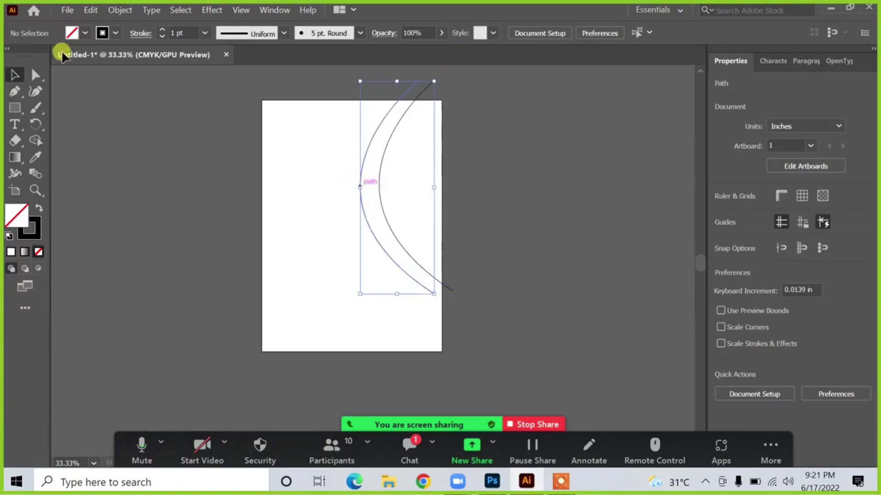
left_click(36, 75)
left_click(432, 296)
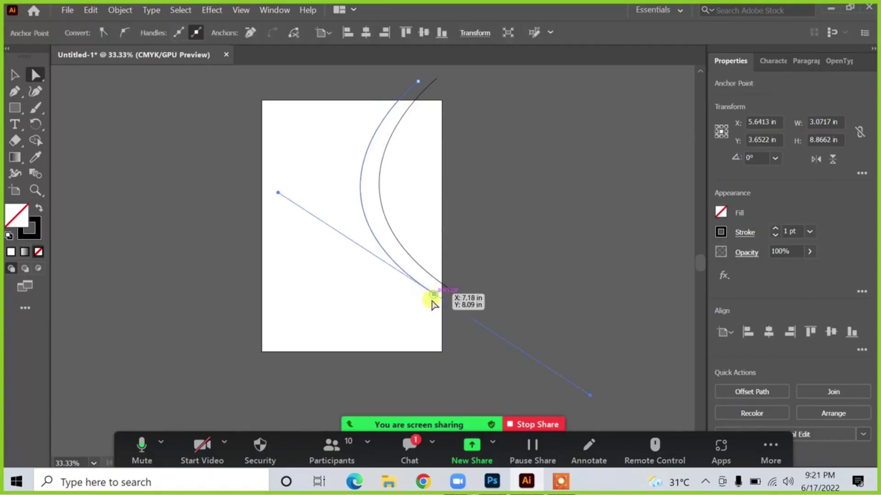
left_click_drag(430, 294, 449, 293)
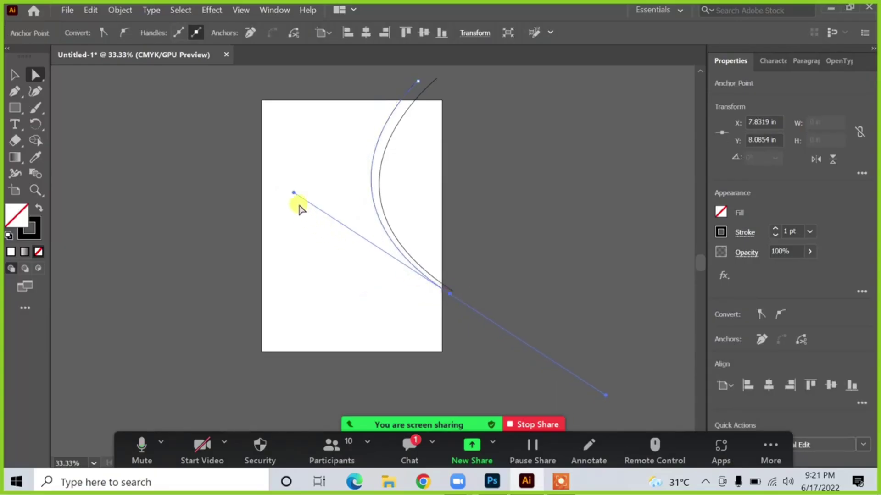
- Reshape the copied curve with its direction handle and upper anchor point so the gap to the original widens toward the top
mouse_move(294, 193)
left_mouse_down()
mouse_move(279, 193)
mouse_move(284, 201)
mouse_move(280, 188)
left_mouse_up()
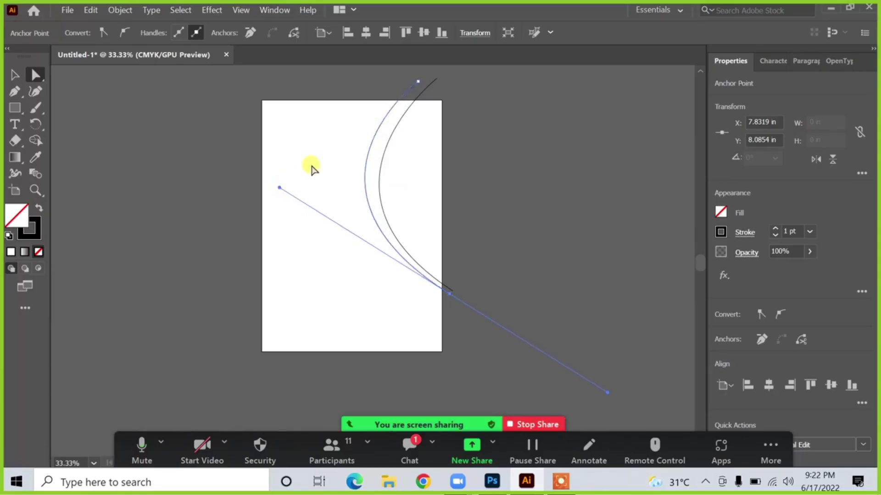
left_click_drag(417, 82, 407, 78)
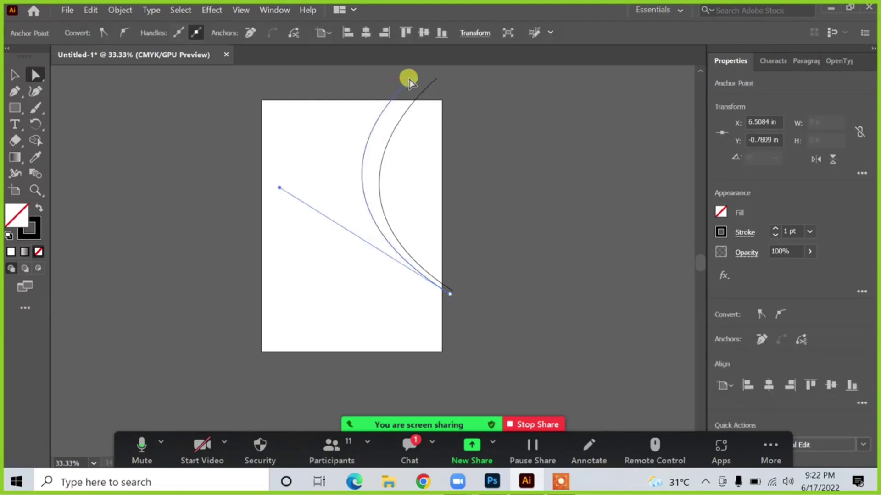
left_click(15, 75)
left_click(463, 179)
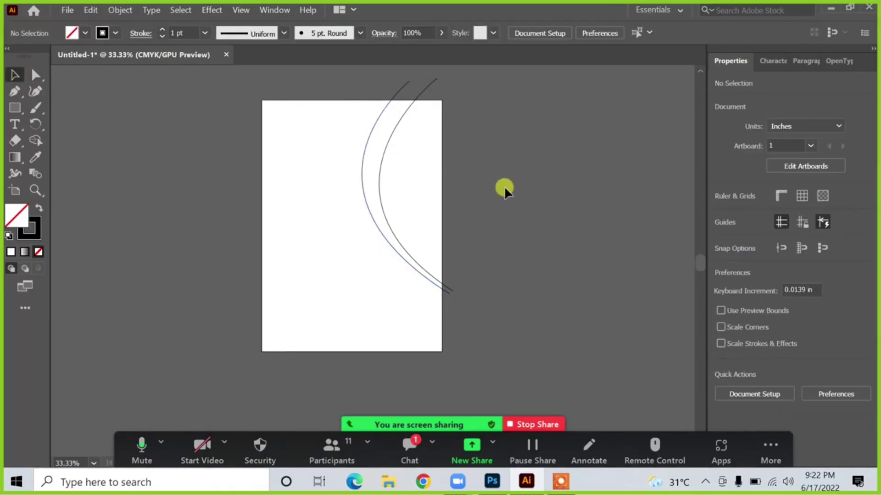
- Duplicate both curves onto the left half of the artboard and flip the copied pair vertically and horizontally
left_click(392, 211)
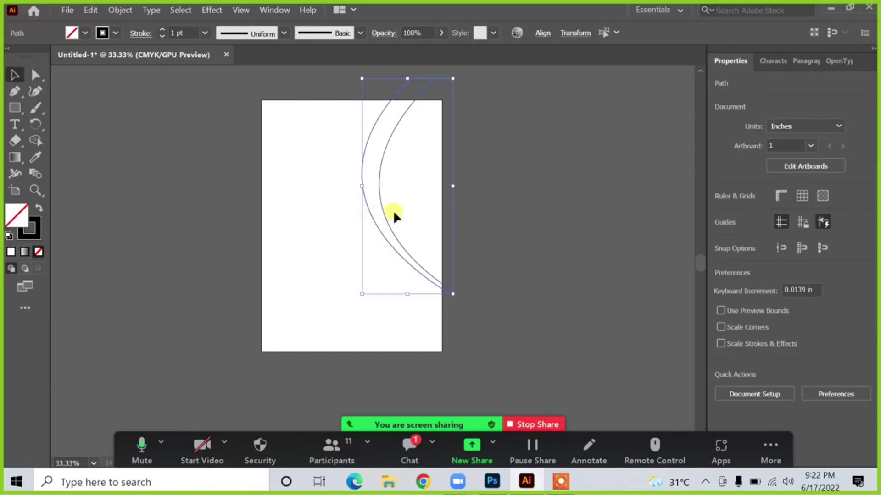
left_click_drag(378, 179, 266, 181)
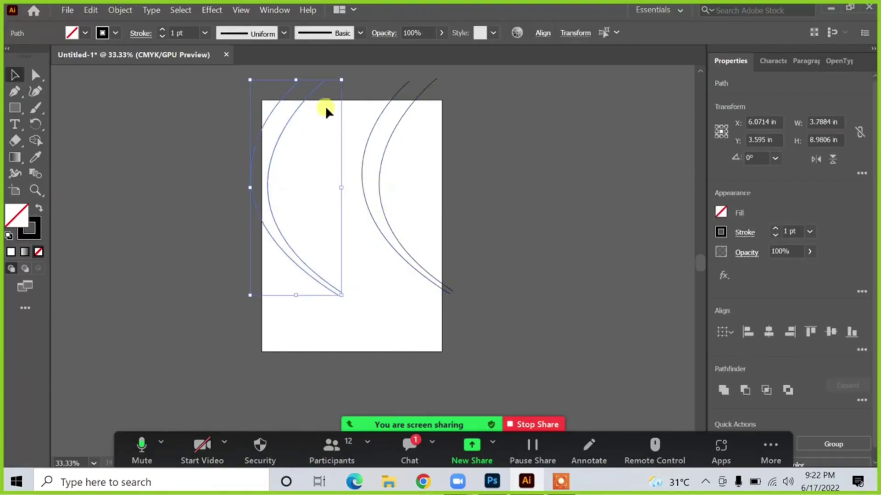
left_click(832, 159)
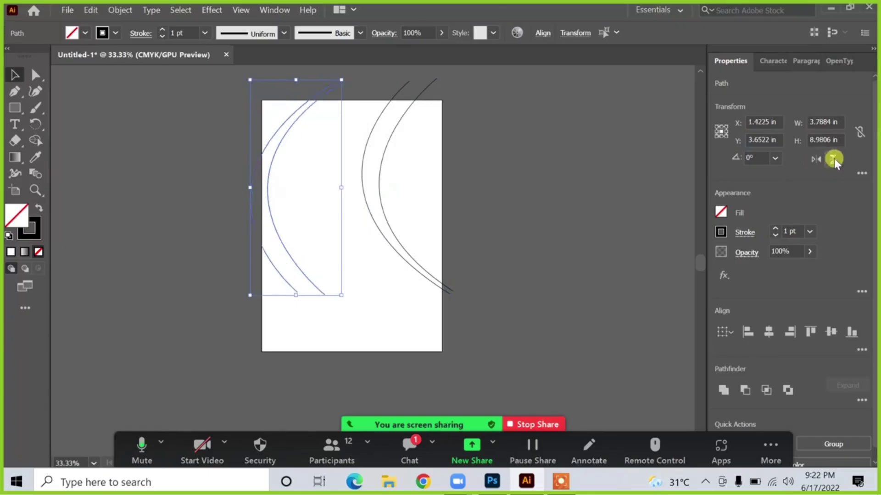
left_click(815, 160)
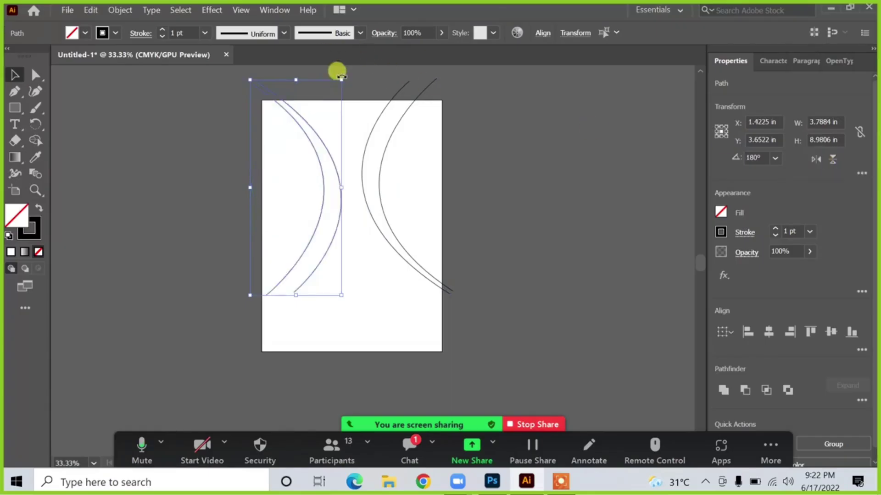
- Rotate the copied pair to about 292° and place it as an arch across the upper artboard, ending at the right-hand curves
left_click_drag(338, 76, 186, 87)
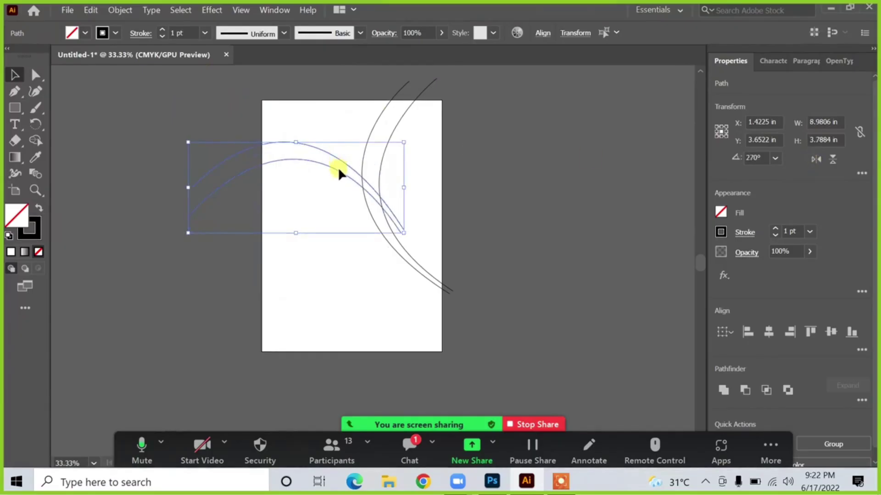
left_click_drag(338, 171, 323, 126)
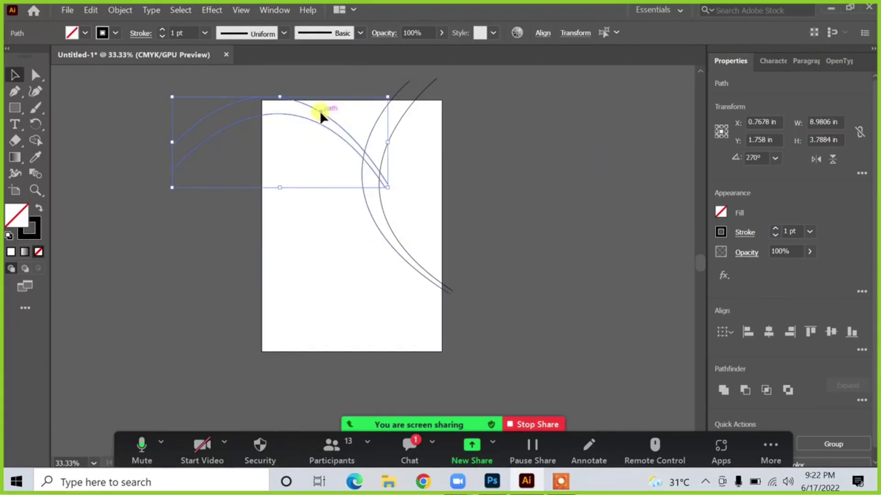
left_click_drag(320, 113, 278, 135)
left_click_drag(388, 133, 374, 102)
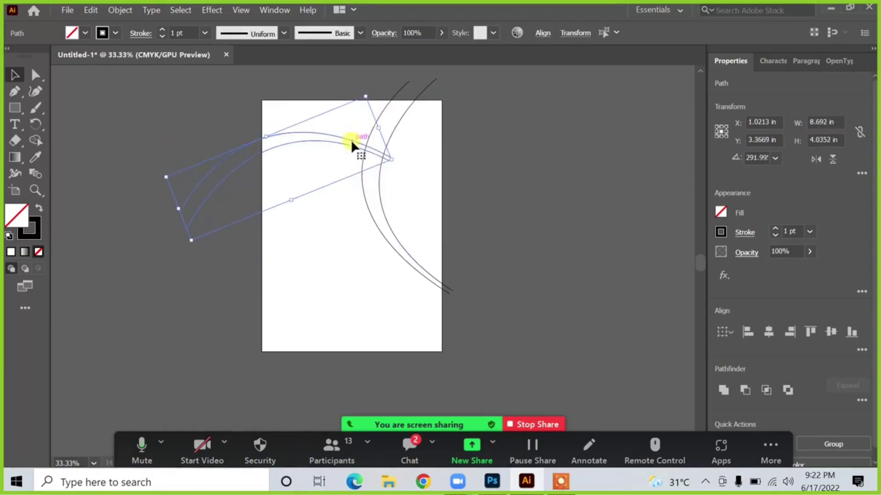
left_click_drag(348, 133, 346, 123)
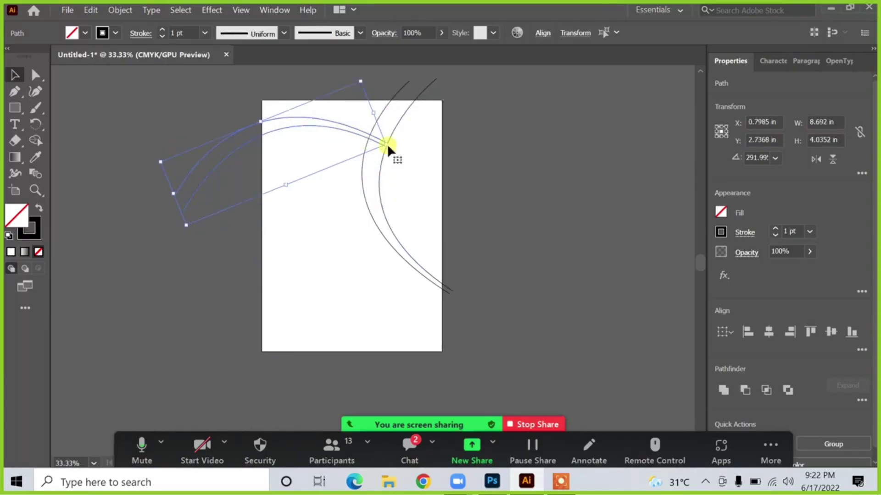
left_click(421, 147)
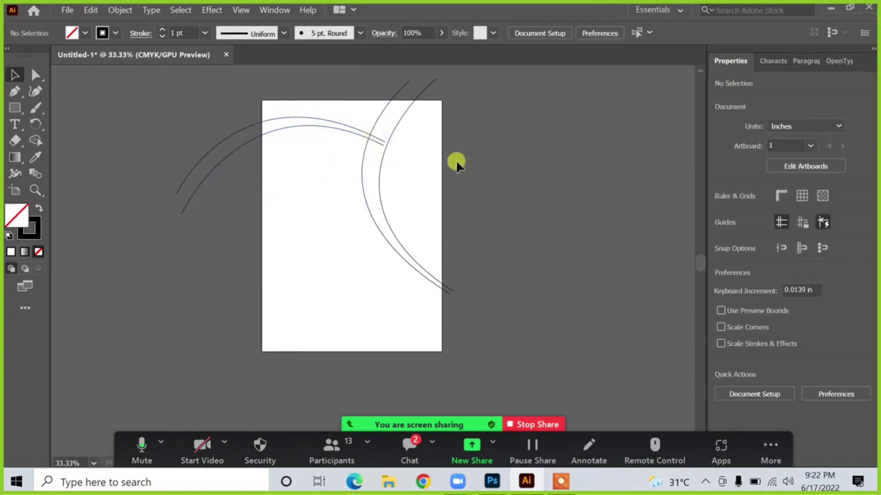
- Duplicate the arch pair's lower curve just beneath it and adjust the copy so their right ends meet
left_click_drag(193, 123, 269, 157)
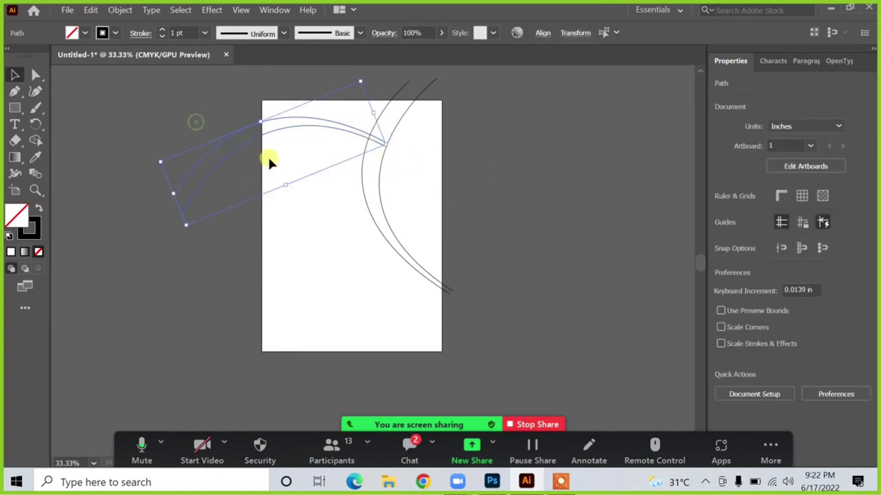
left_click_drag(295, 123, 281, 145)
left_click(235, 121)
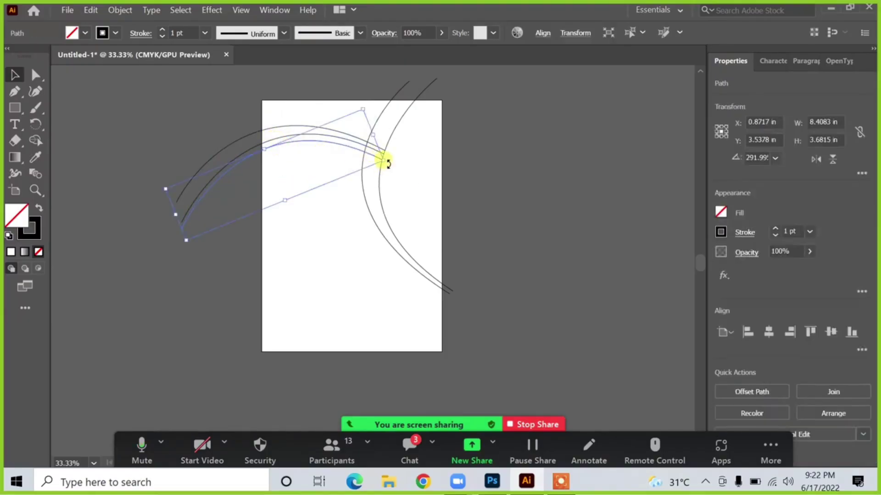
left_click_drag(388, 163, 412, 161)
left_click(412, 162)
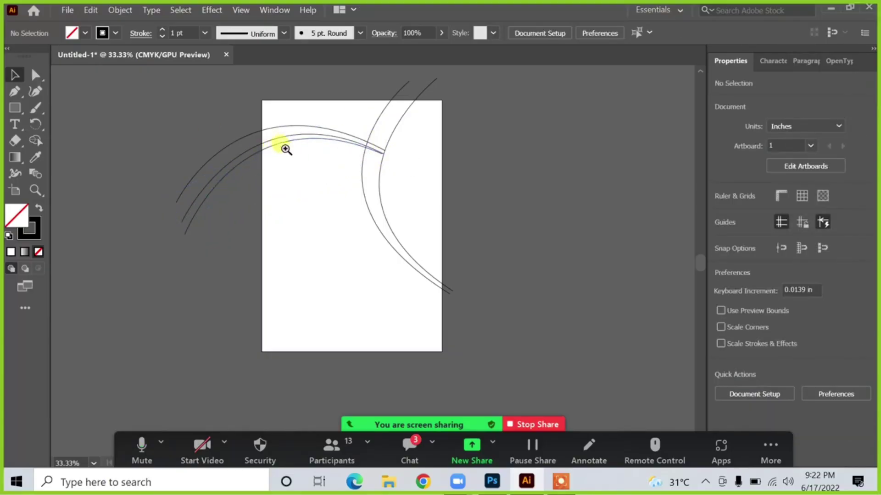
- Lower the arch's bottom curve slightly and adjust its right end to meet the end of the curve above it
left_click_drag(277, 135, 412, 285)
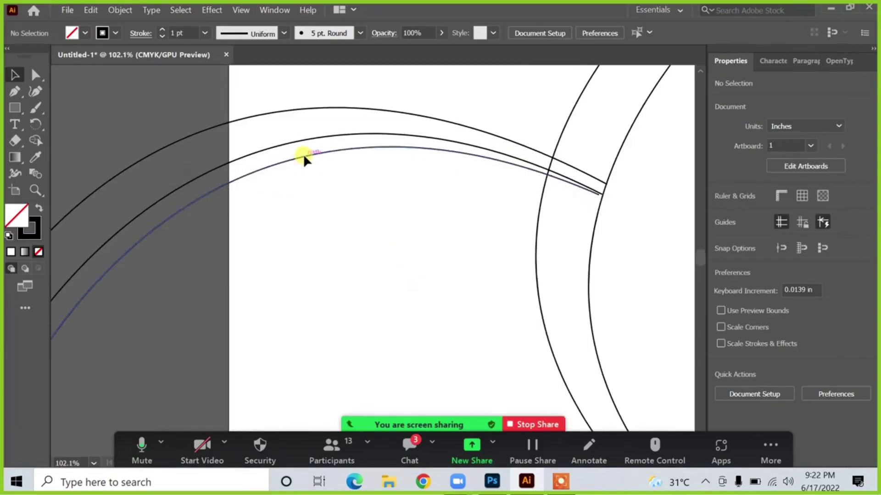
left_click_drag(303, 153, 304, 161)
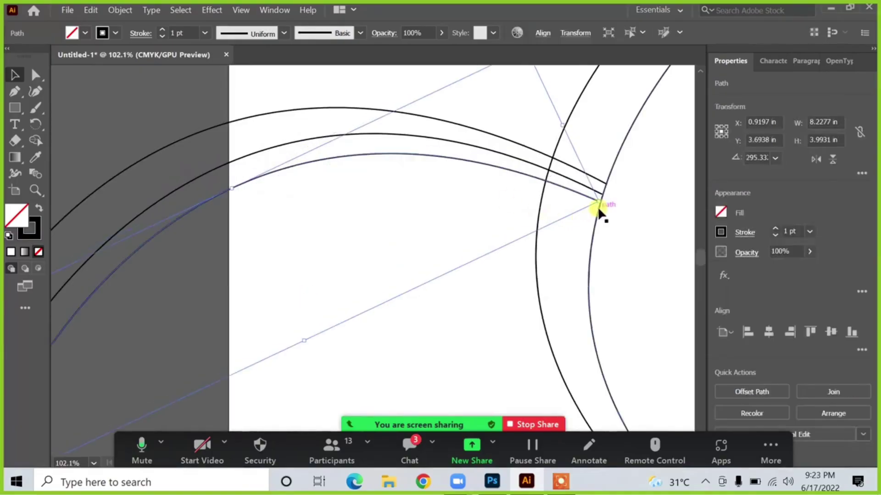
left_click_drag(600, 202, 612, 199)
left_click(615, 204)
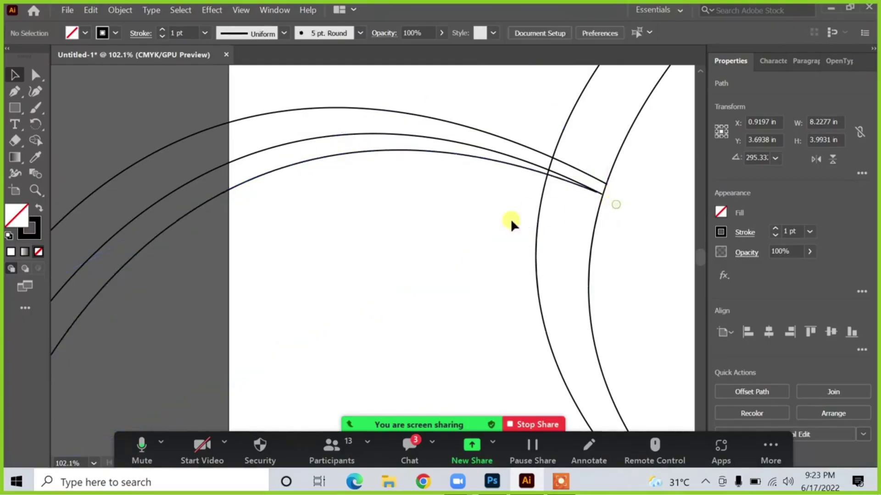
scroll(393, 241, "down", 3)
left_click_drag(389, 240, 380, 227)
scroll(382, 231, "down", 1)
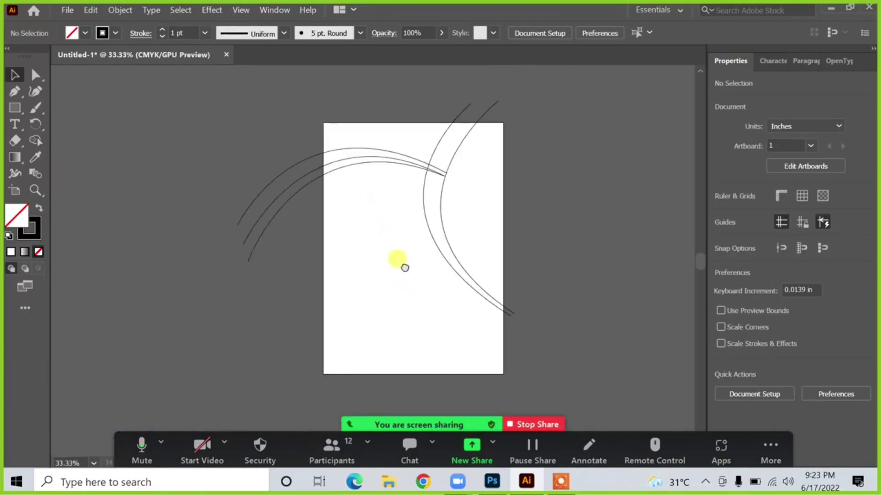
left_click_drag(403, 265, 393, 264)
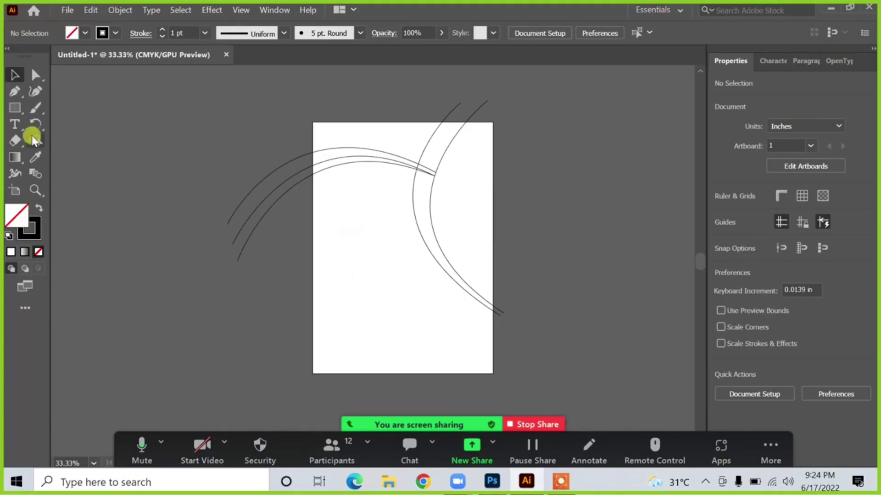
- Draw an open wavy path about 13.3 in wide across the lower artboard with the Pen tool, extending past both side edges
left_click(15, 92)
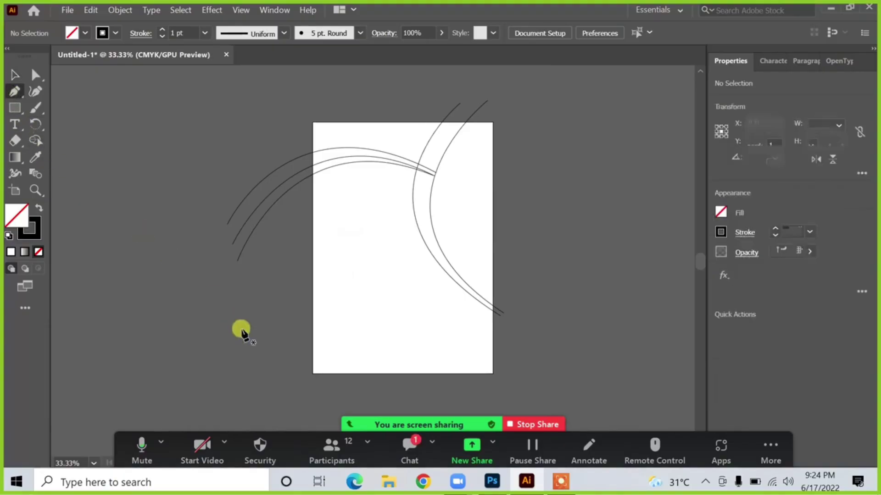
left_click(227, 307)
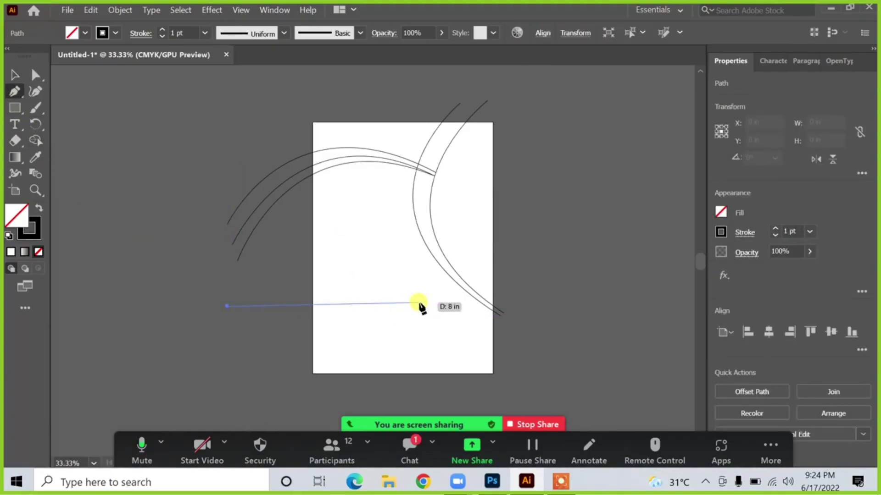
left_click_drag(419, 303, 516, 230)
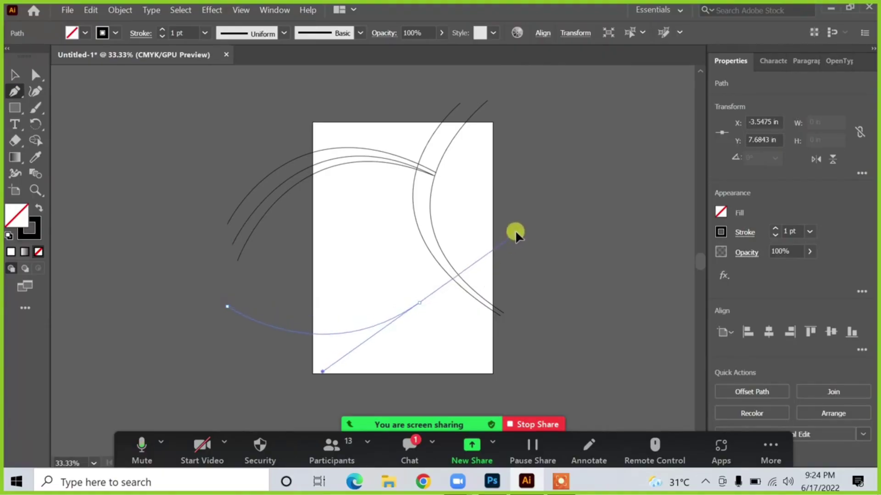
left_click(419, 302)
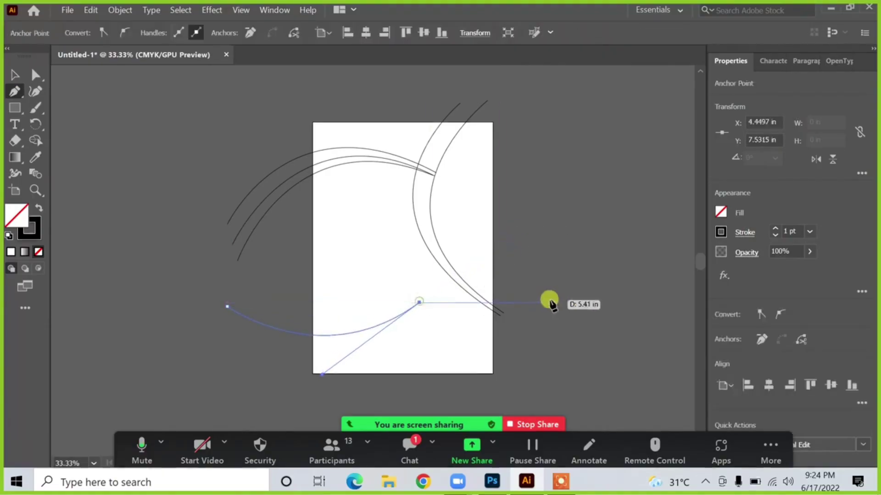
left_click_drag(548, 300, 627, 371)
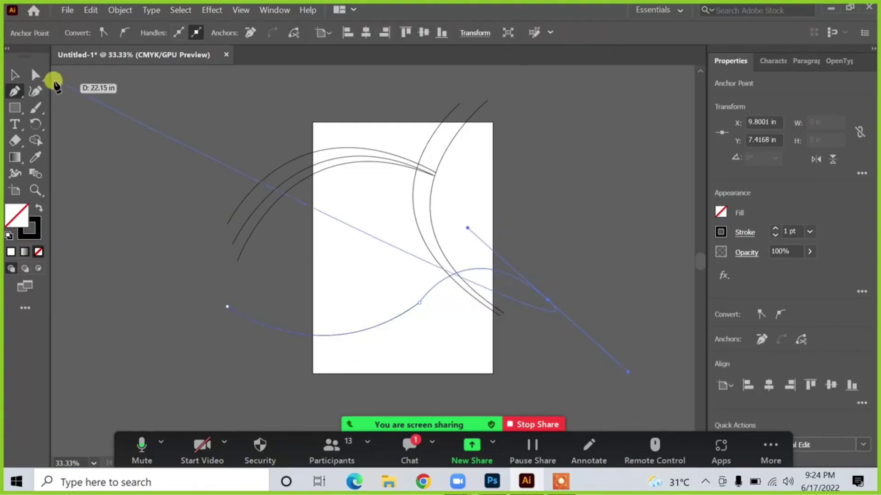
- Adjust the wave's middle anchor point to about X 4.77 in, Y 7.14 in so its two arcs flow smoothly together
left_click(15, 76)
left_click(34, 75)
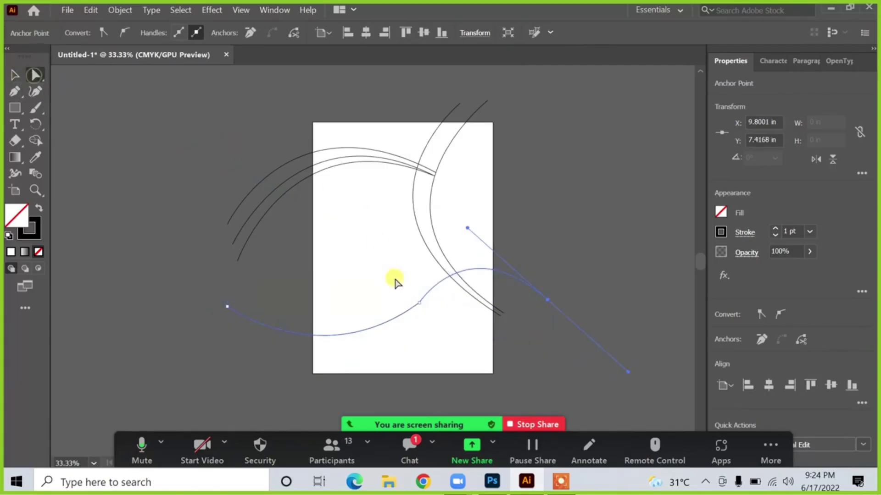
left_click(418, 302)
left_click_drag(414, 301, 331, 184)
- Scale the wave to about 10.6 in wide, rotate it to about 354°, and position it across the lower artboard
left_click(17, 78)
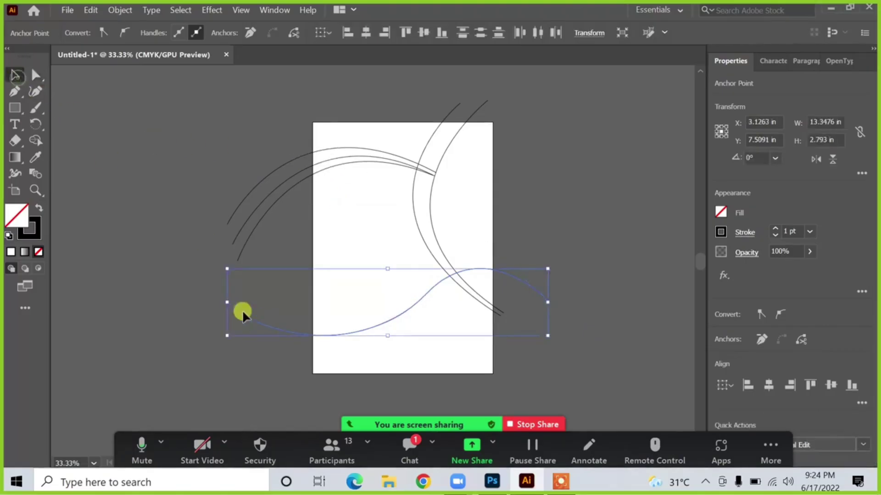
left_click(232, 308)
left_click(426, 293)
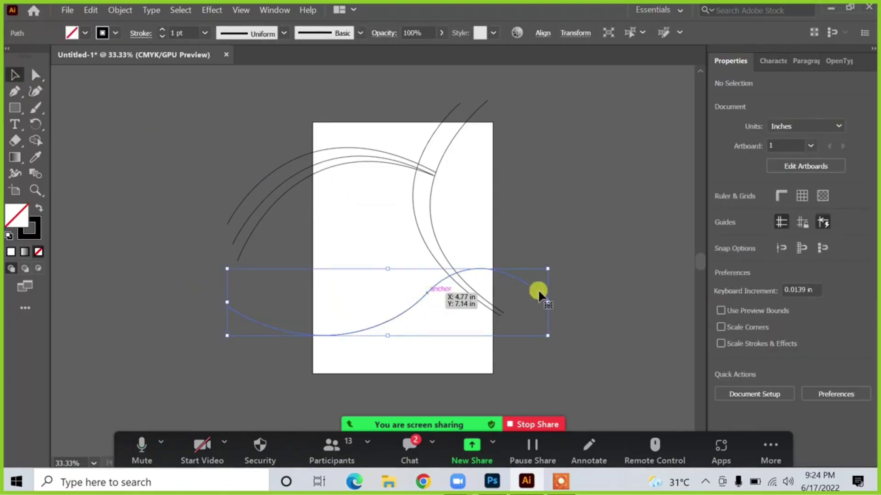
left_click_drag(552, 268, 510, 277)
left_click_drag(553, 307, 526, 307)
left_click_drag(228, 276, 272, 279)
left_click_drag(414, 300, 411, 298)
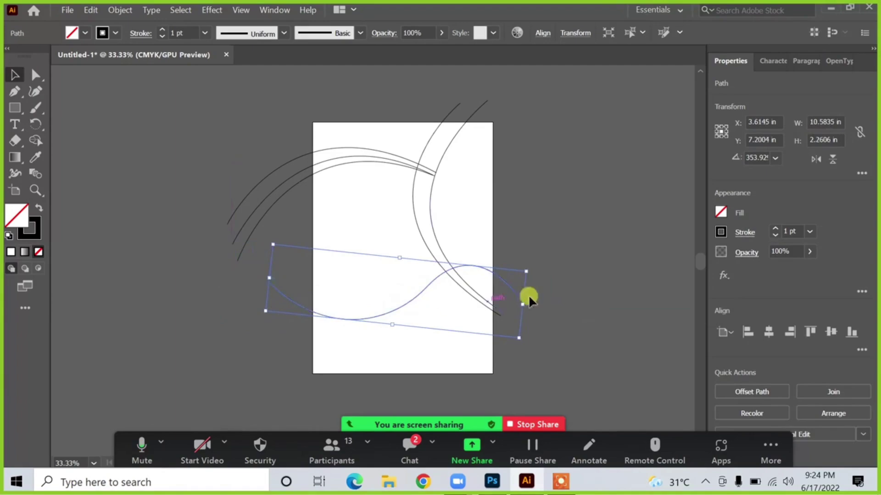
left_click(582, 277)
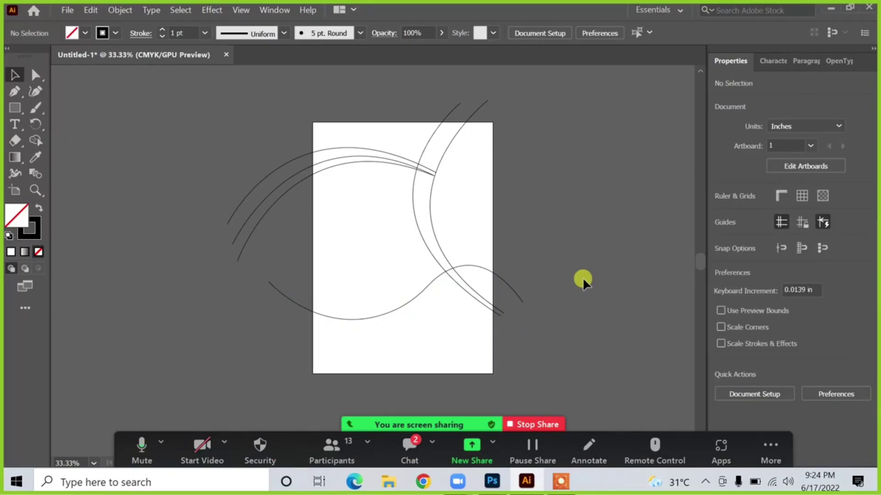
- Duplicate the wave and rotate the copy to about 346.6° just beneath the original, with their left ends nearly meeting
left_click(486, 273)
key("super")
left_click_drag(485, 271, 536, 306)
left_click(588, 301)
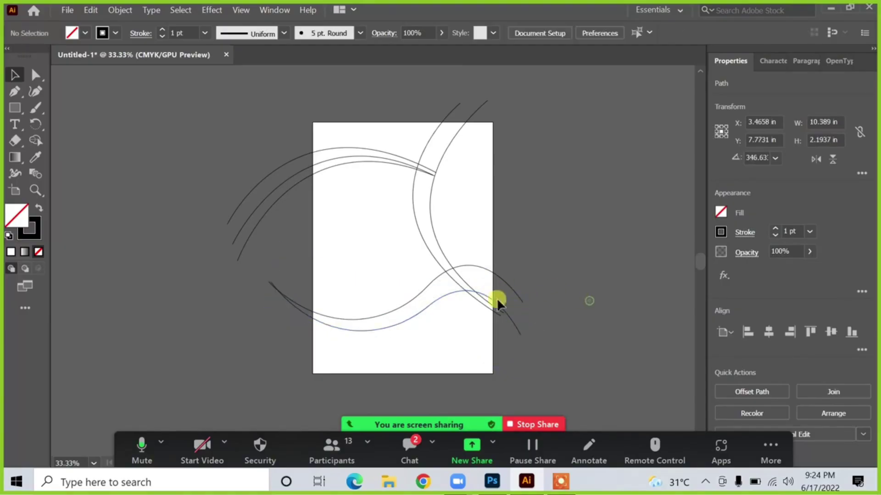
- Raise the right end anchor of the lower wave to about Y 8.64 in
left_click(519, 332)
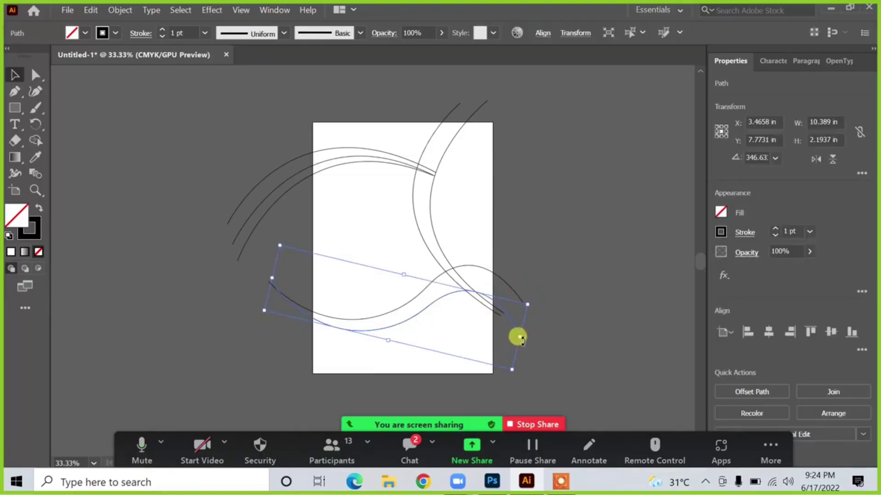
left_click(164, 224)
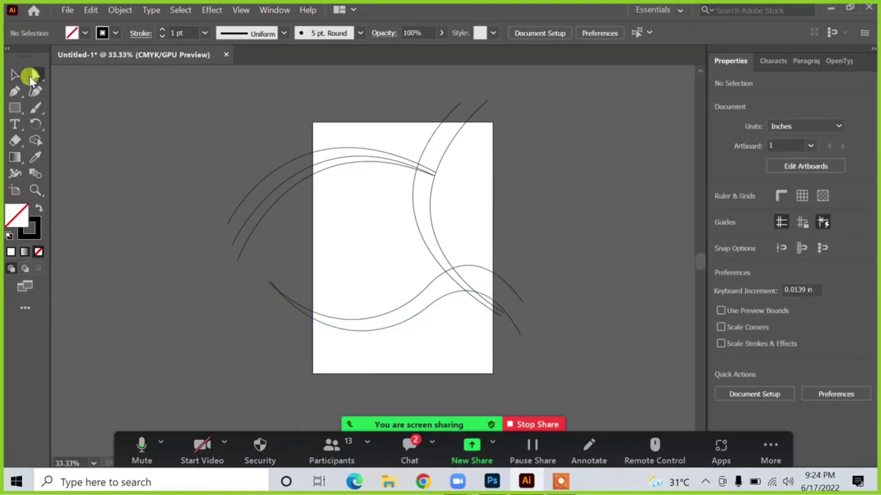
left_click(31, 75)
left_click(522, 335)
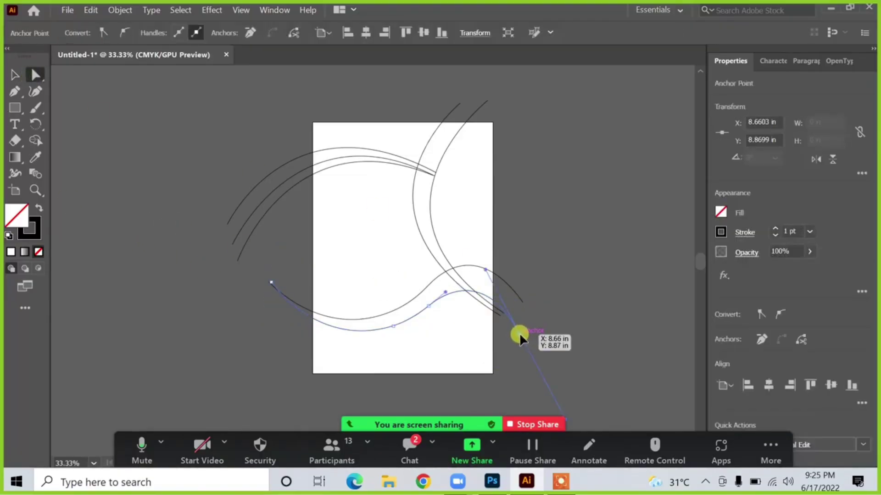
left_click_drag(520, 335, 519, 329)
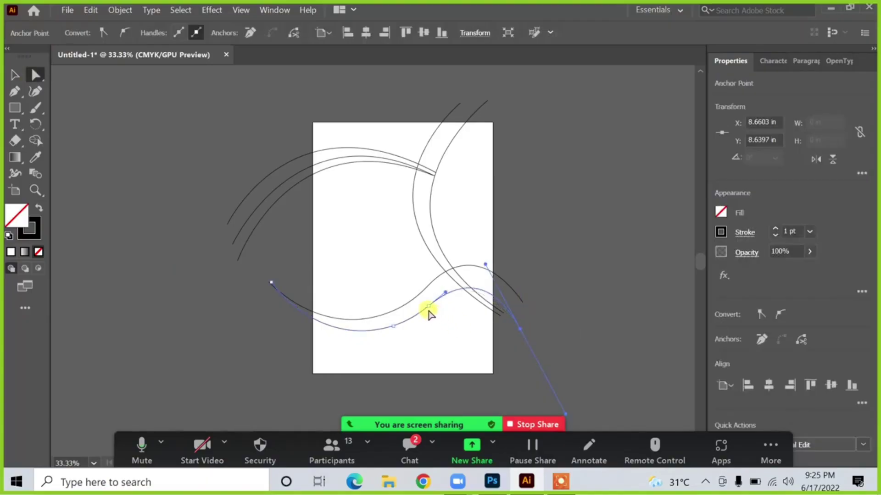
left_click(15, 75)
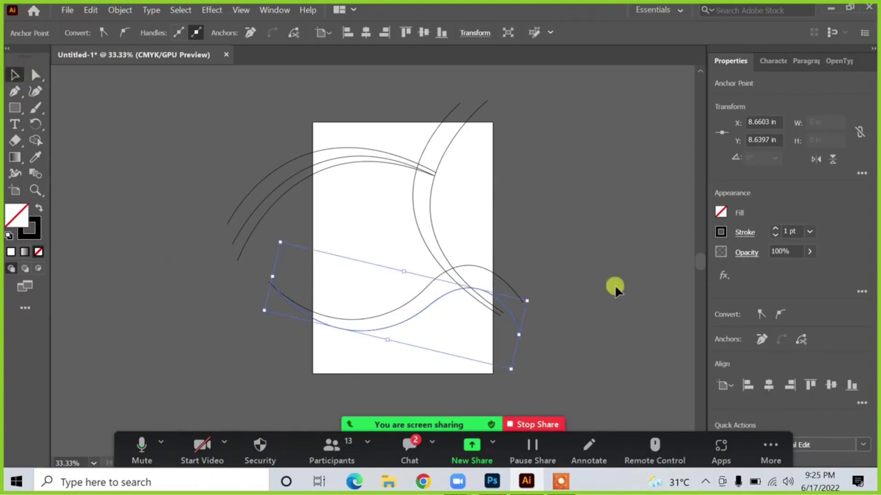
left_click(613, 285)
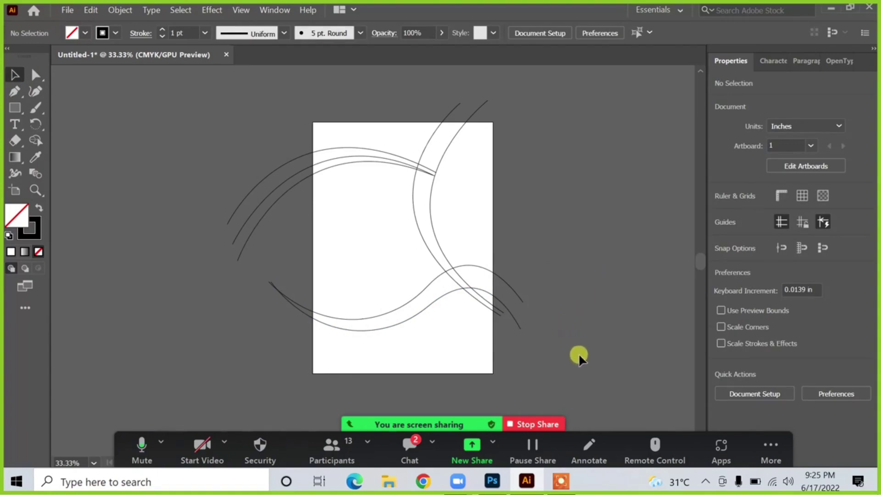
- Draw a 7.5 by 10.5 in rectangle exactly covering the artboard
left_click_drag(576, 356, 492, 373)
left_click(259, 121)
key("m")
left_click(15, 74)
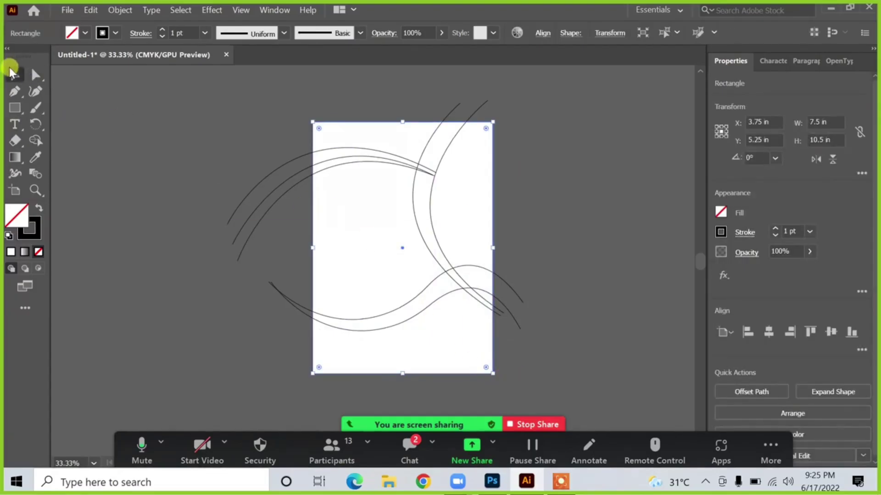
left_click(38, 209)
left_click(185, 144)
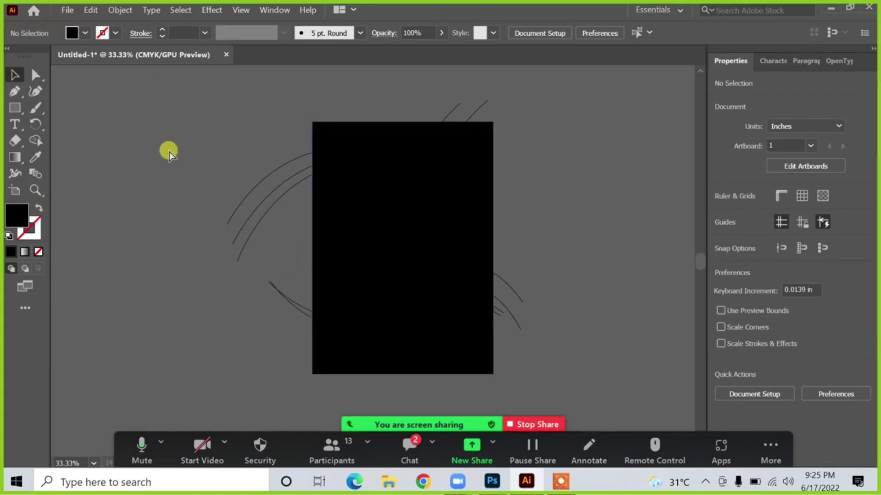
key("ctrl+z")
- Select the rectangle and all curves and remove the line segments outside the artboard with the Shape Builder tool
mouse_move(231, 119)
left_mouse_down()
mouse_move(410, 287)
mouse_move(542, 363)
left_mouse_up()
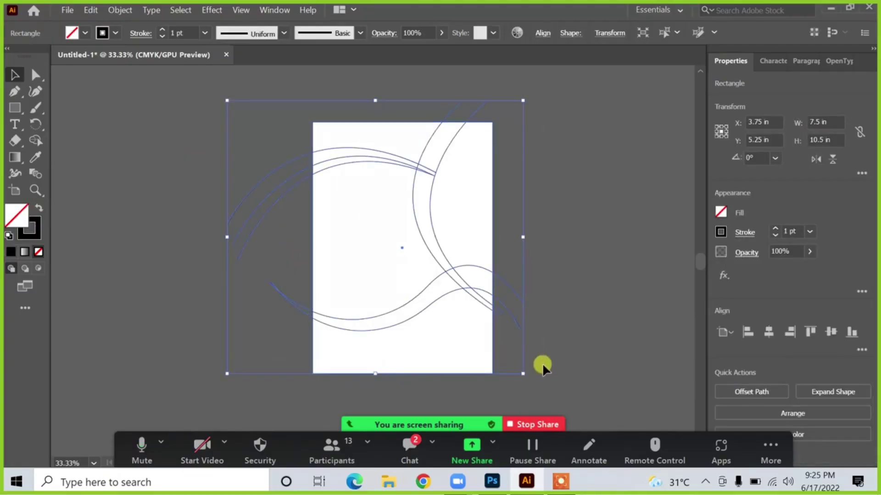
left_click(34, 141)
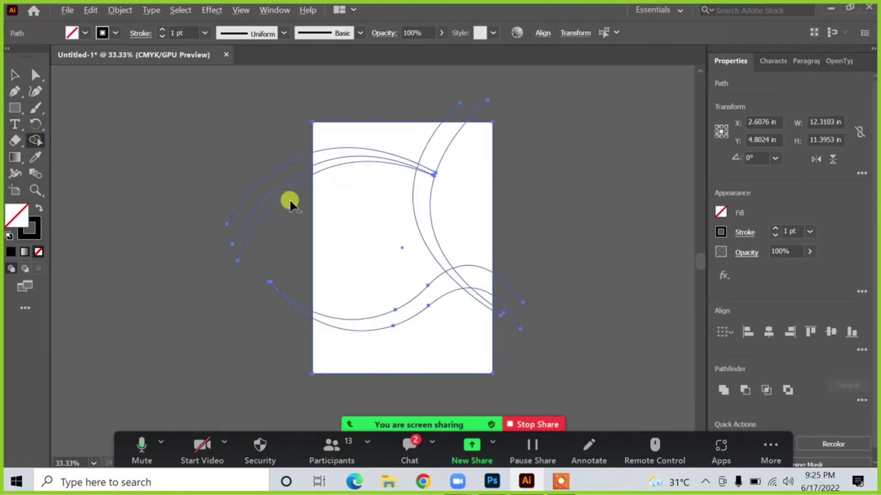
scroll(295, 199, "up", 1)
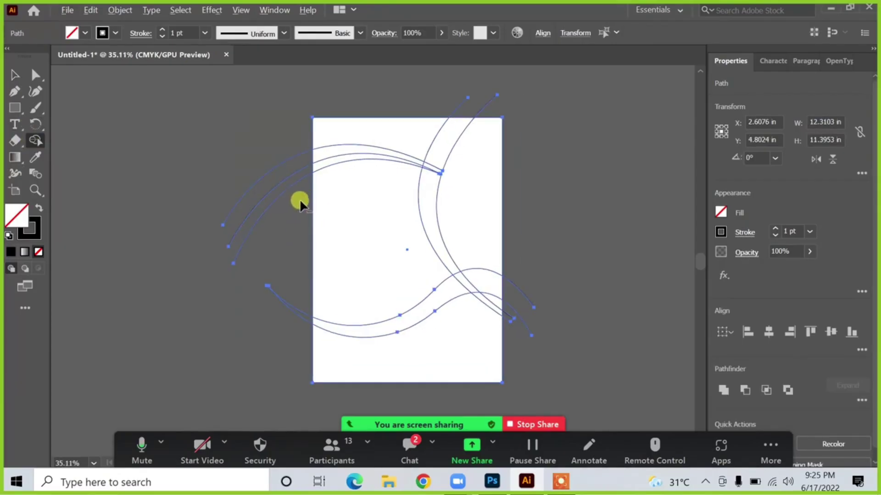
left_click_drag(299, 200, 292, 127)
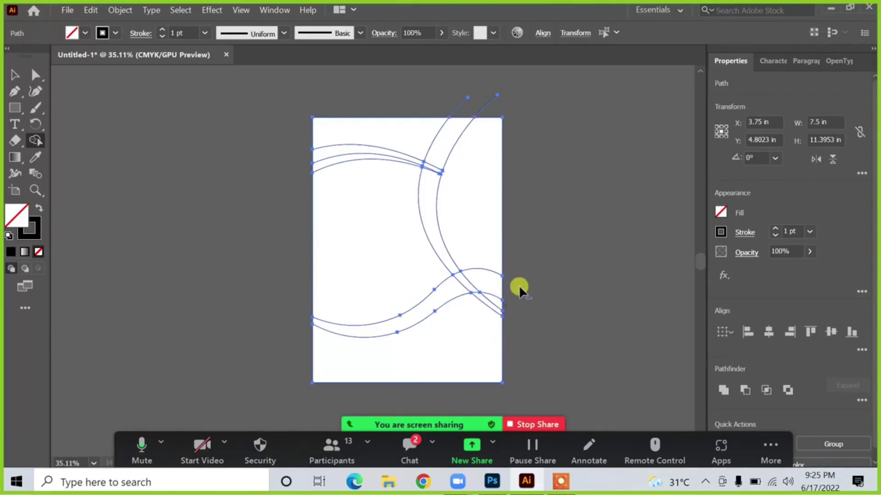
left_click_drag(492, 107, 434, 107)
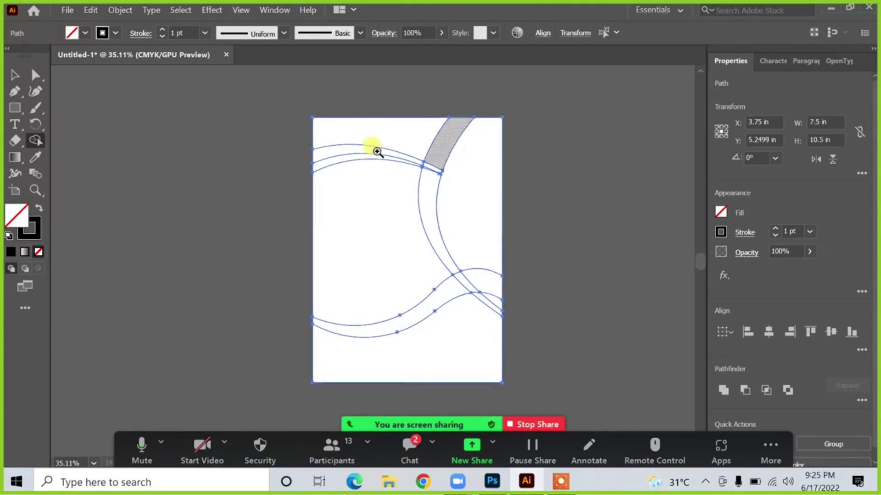
- Try to merge the segments of the right-hand curved band with the Shape Builder tool
left_click_drag(379, 151, 453, 227)
left_click_drag(501, 172, 471, 155)
left_click_drag(529, 186, 493, 167)
scroll(373, 155, "down", 1)
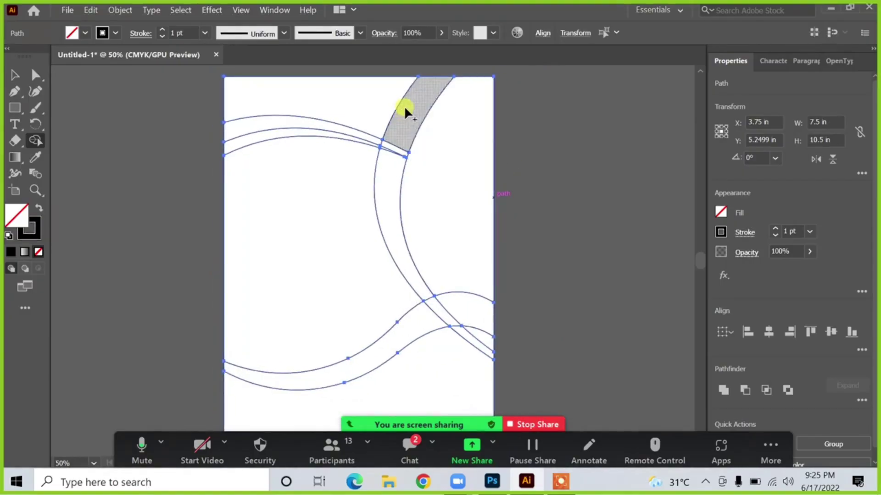
mouse_move(404, 106)
left_mouse_down()
mouse_move(389, 130)
mouse_move(384, 170)
mouse_move(403, 243)
left_mouse_up()
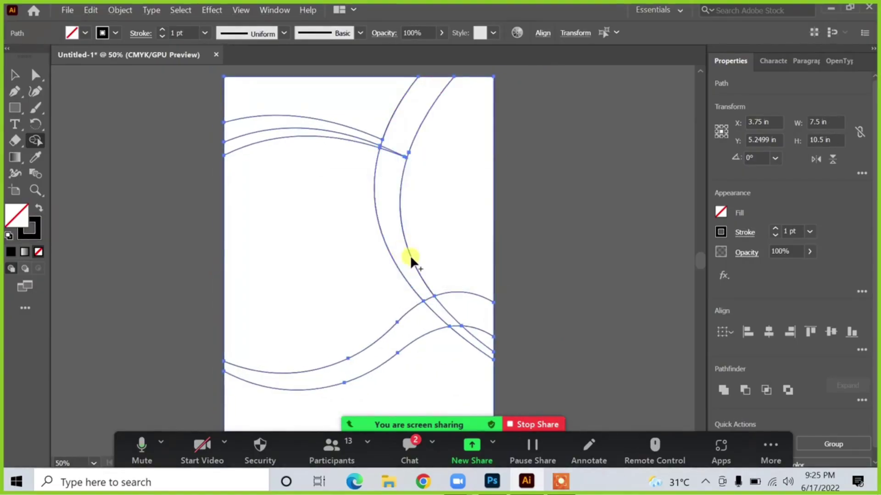
- Set a gold fill (R 206, G 160, B 46) without stroke and merge the right-hand band's segments into one filled shape with Shape Builder
left_click(38, 210)
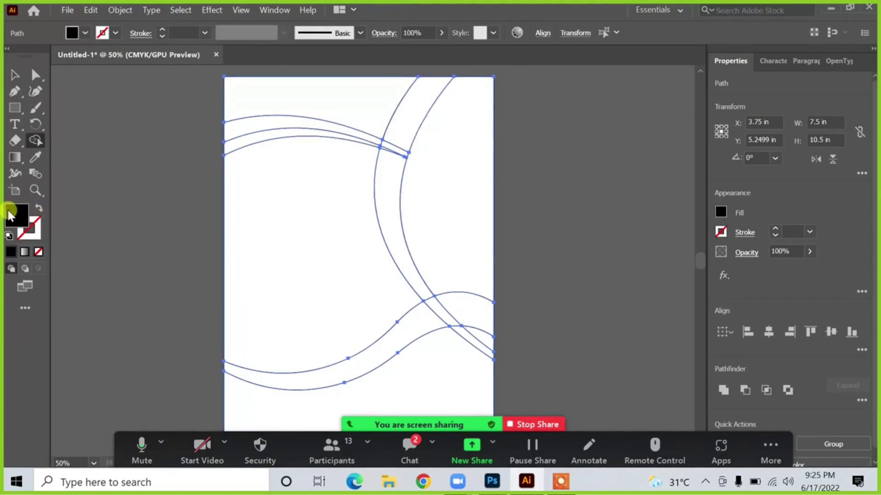
double_click(11, 214)
left_click(395, 181)
left_click(457, 305)
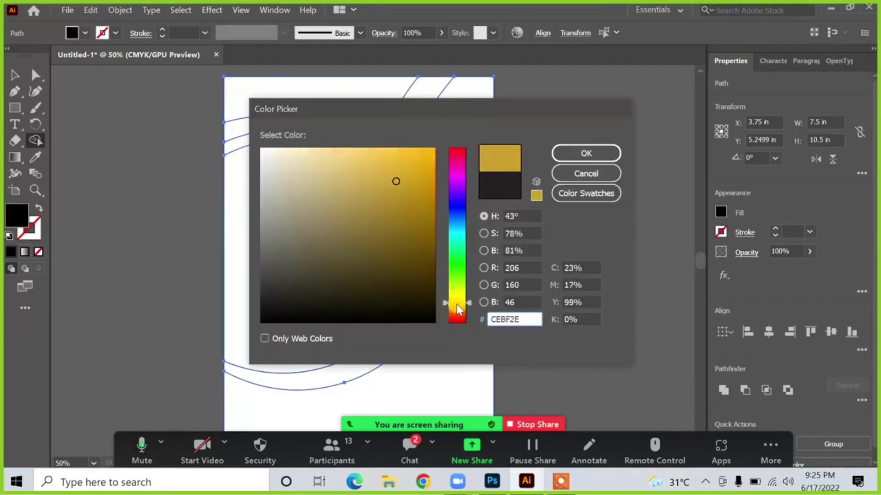
left_click(561, 154)
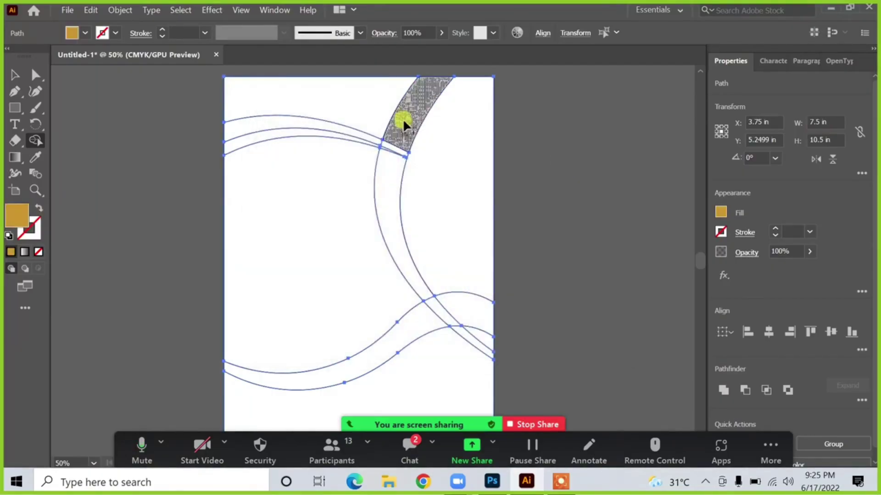
mouse_move(403, 118)
left_mouse_down()
mouse_move(384, 177)
mouse_move(401, 256)
mouse_move(423, 296)
mouse_move(471, 332)
left_mouse_up()
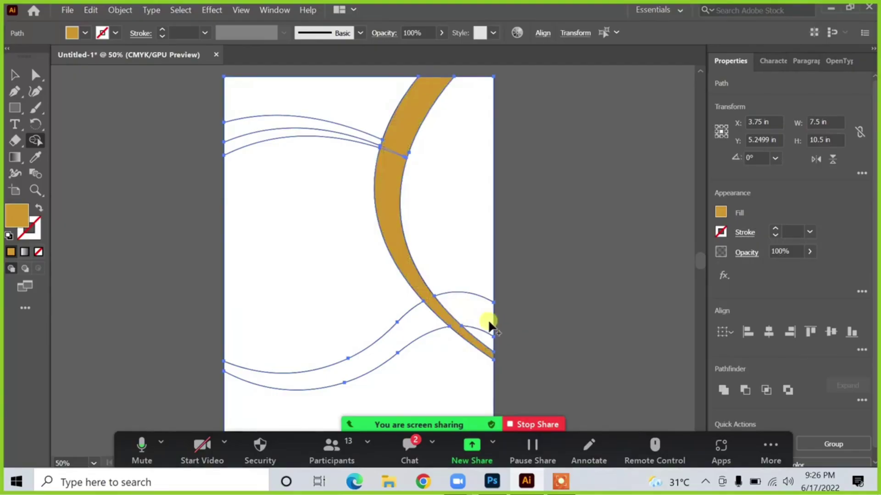
- Undo the last two merges at the gold band's lower end and try to merge the lower wavy band in gold
key("ctrl+z")
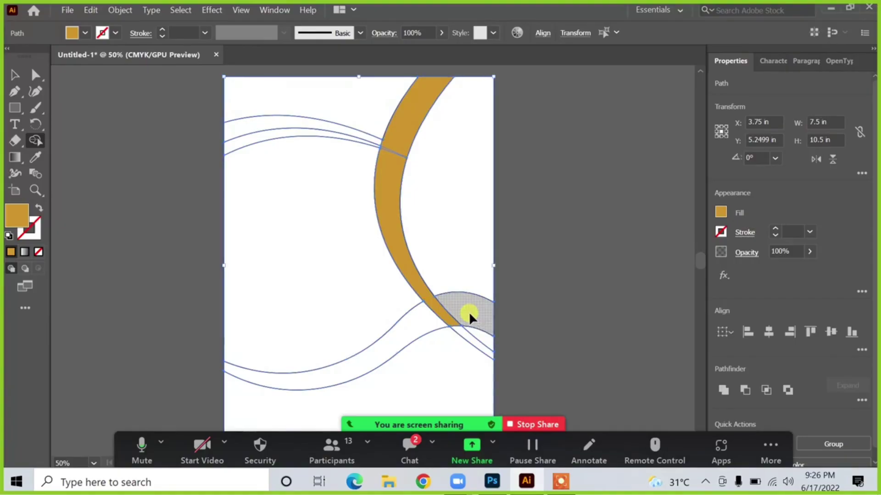
key("ctrl+z")
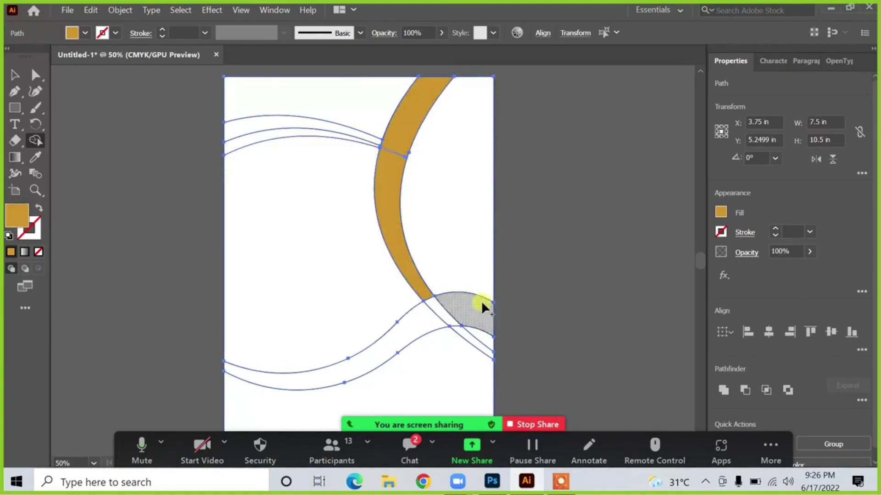
left_click_drag(477, 309, 422, 324)
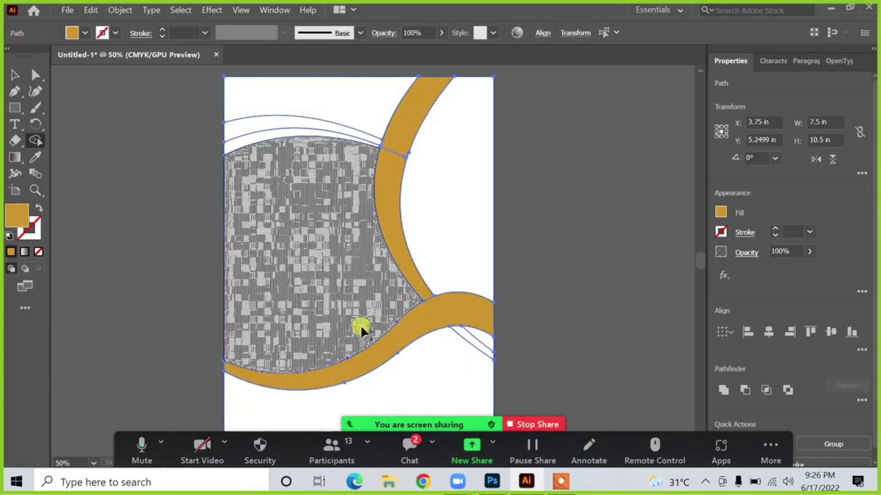
key("ctrl+z")
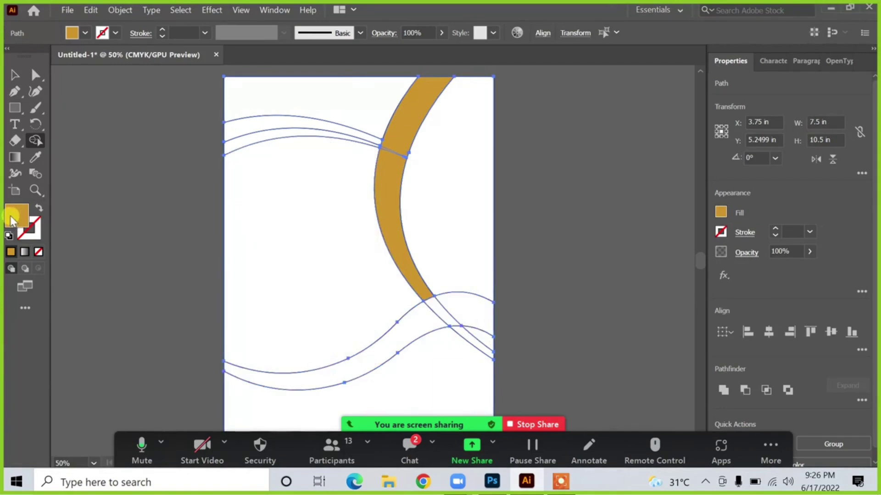
- Set a magenta fill (CC2FB6) and merge the lower wavy band's segments into one filled shape with Shape Builder
double_click(11, 217)
left_click(457, 173)
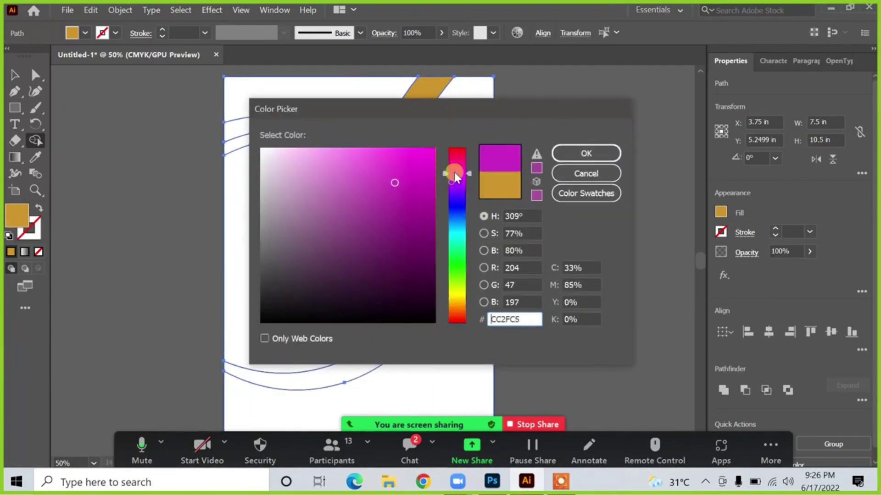
left_click(578, 153)
left_click_drag(456, 306, 429, 319)
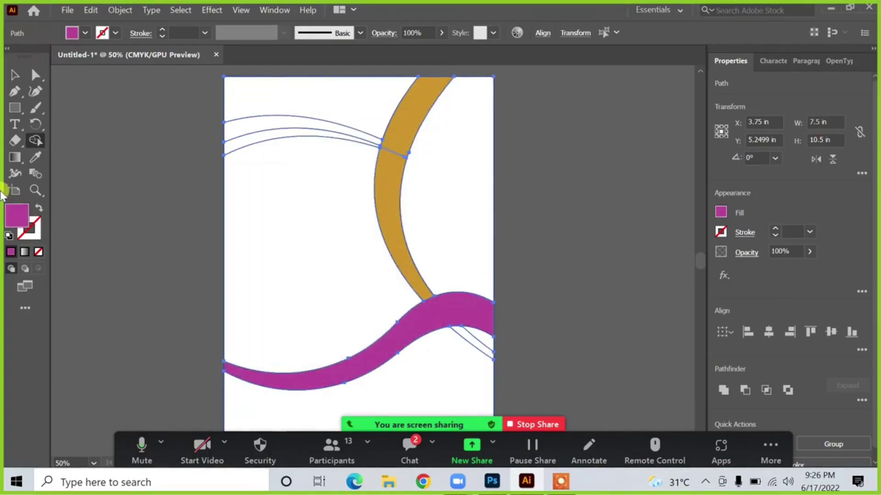
- Set a violet fill (6232CC) and fill the large area enclosed by the gold and magenta bands and the upper curved strip
double_click(17, 223)
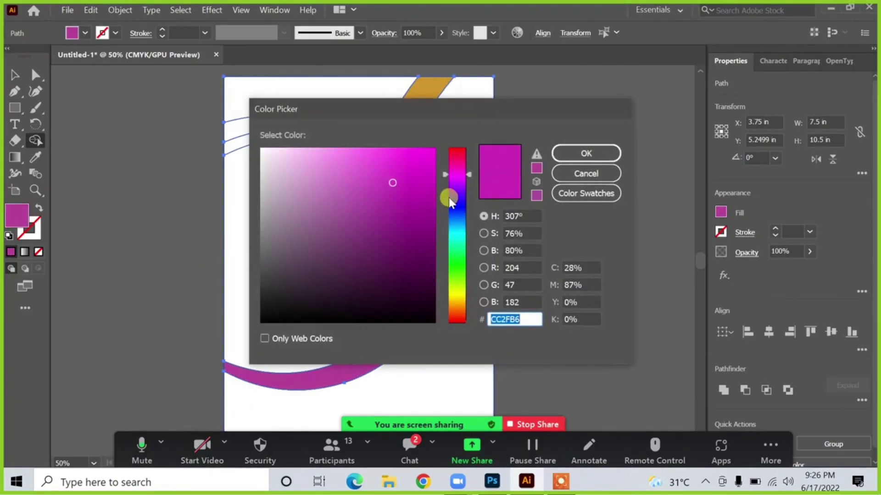
left_click(449, 198)
left_click(553, 156)
left_click(306, 227)
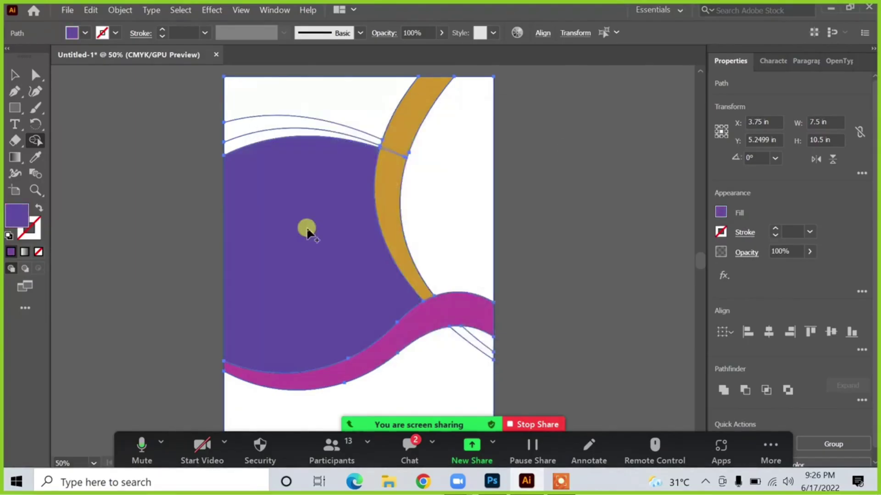
left_click_drag(319, 217, 293, 230)
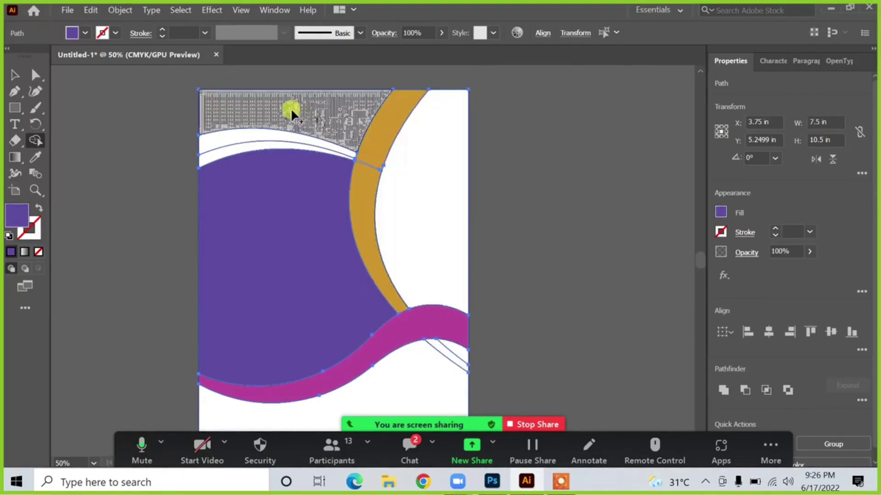
left_click(247, 137)
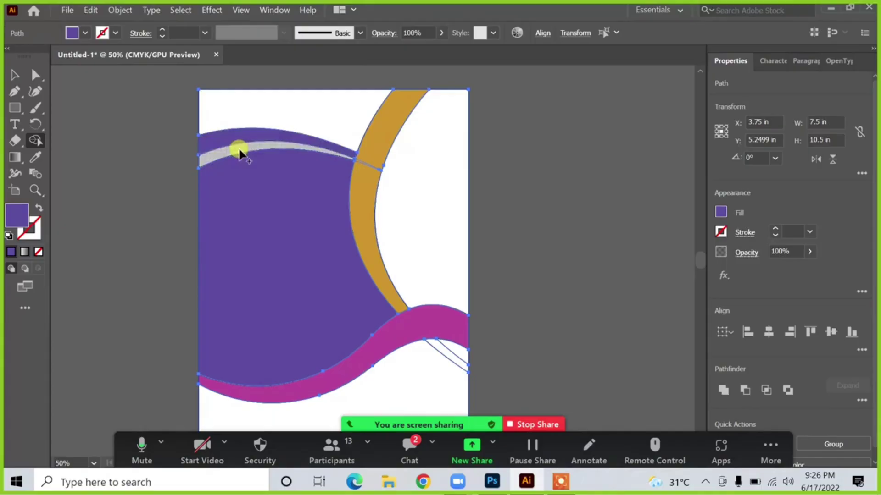
- Set a magenta-pink fill and fill the thin curved strip between the two violet shapes
double_click(18, 215)
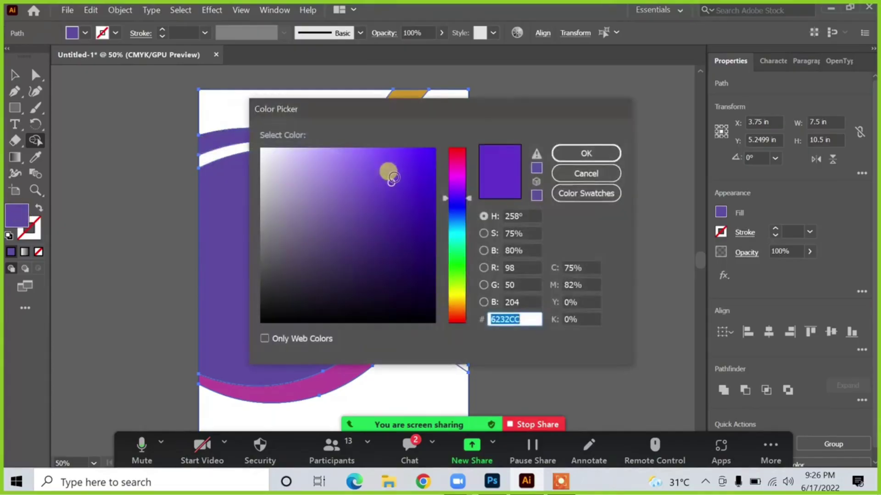
left_click(447, 167)
left_click(566, 154)
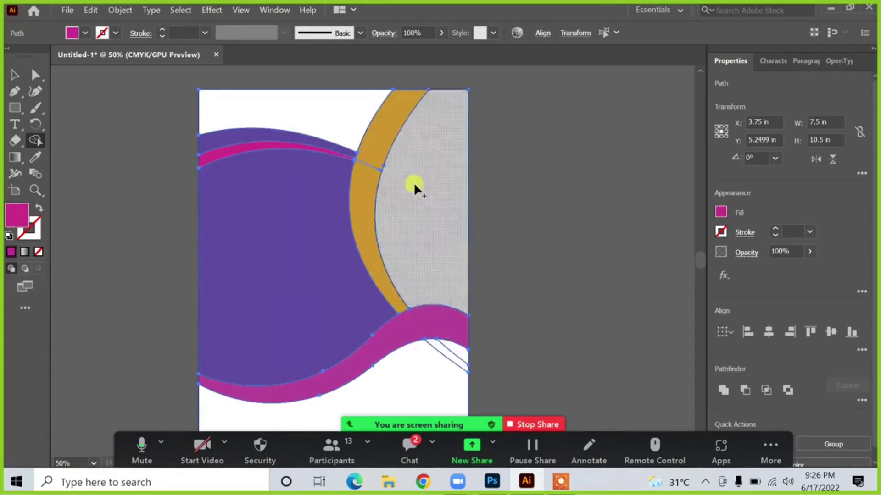
- Try to clear the leftover line segments crossing the gold band with Shape Builder
scroll(367, 165, "up", 5)
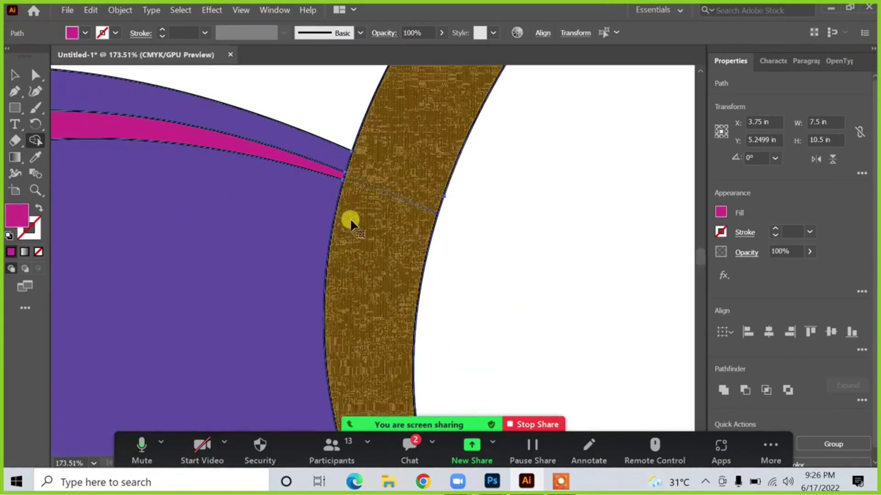
left_click(366, 202, "alt")
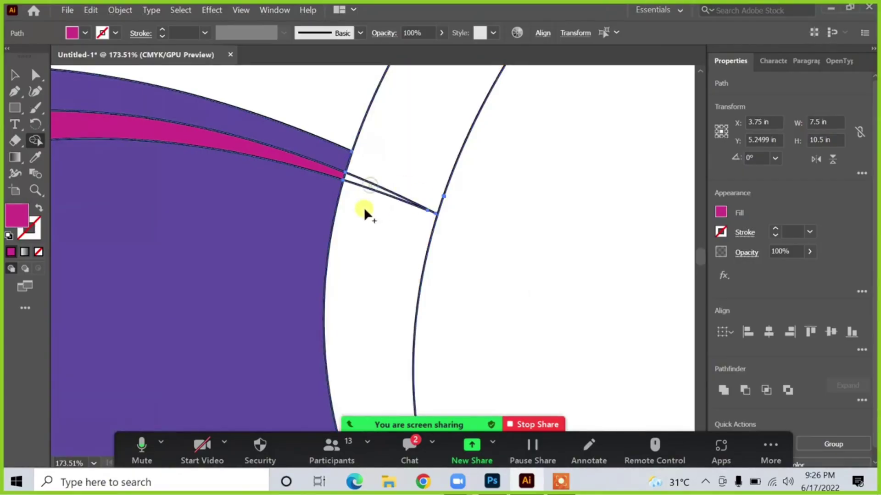
key("ctrl+z")
left_click(384, 197)
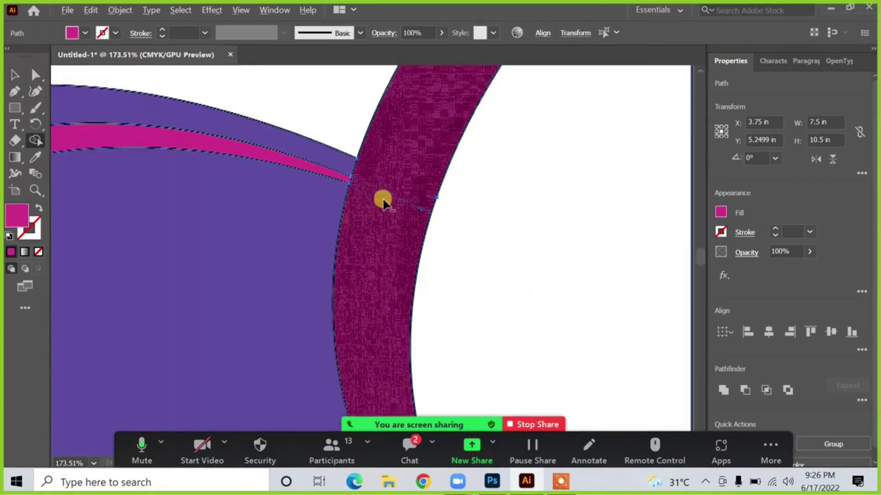
key("ctrl+z")
scroll(383, 197, "down", 5)
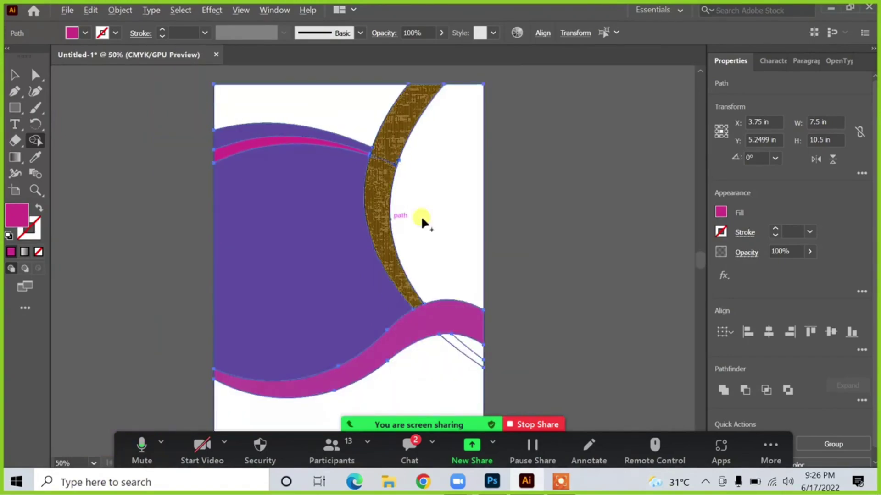
- Fill the whole area below the wavy band with the magenta-pink colour as one shape and deselect the artwork
scroll(429, 218, "down", 1)
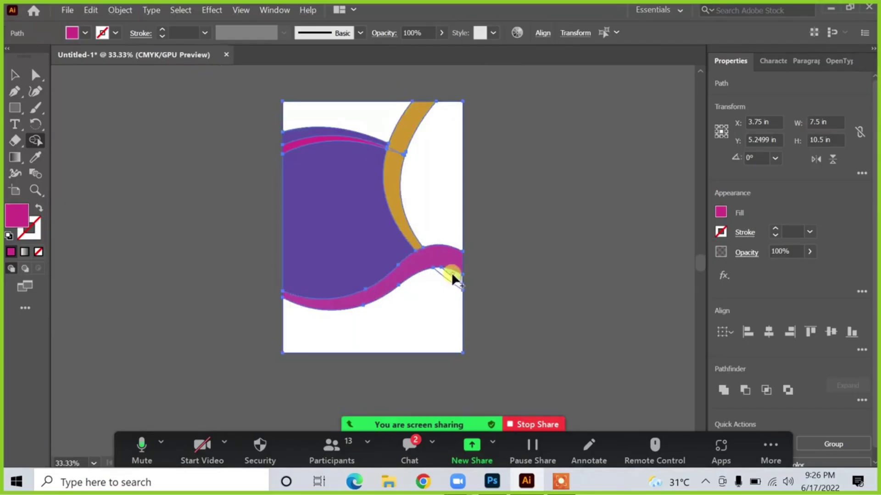
left_click(413, 313)
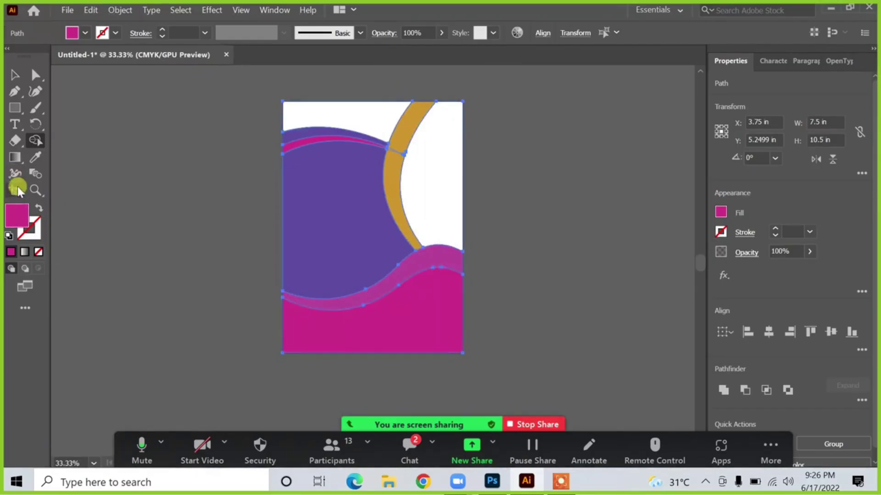
left_click(14, 75)
left_click(110, 132)
- Move the bottom magenta-pink shape downwards as a test and undo the move
left_click_drag(412, 323, 426, 387)
key("ctrl+z")
left_click(495, 279)
left_click_drag(432, 235, 483, 269)
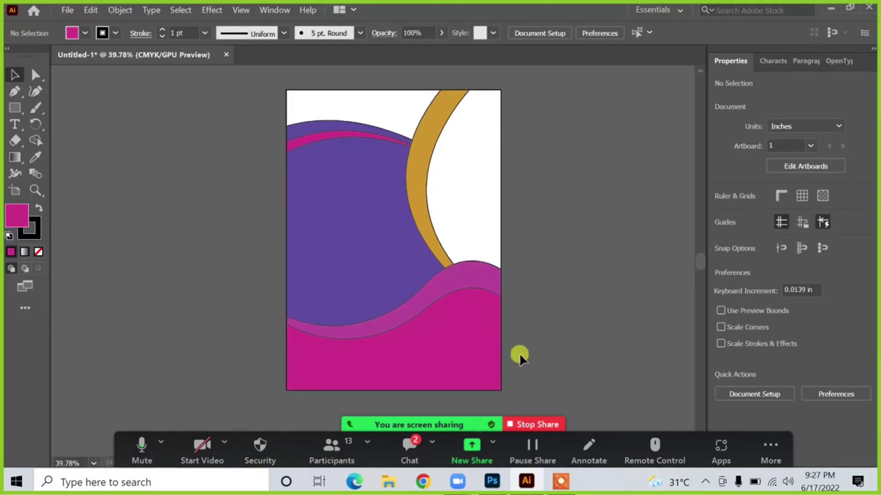
- Place a copy of the complete artwork beside the artboard, to the left of the original, and deselect it
left_click_drag(439, 108, 203, 123)
scroll(330, 183, "down", 1)
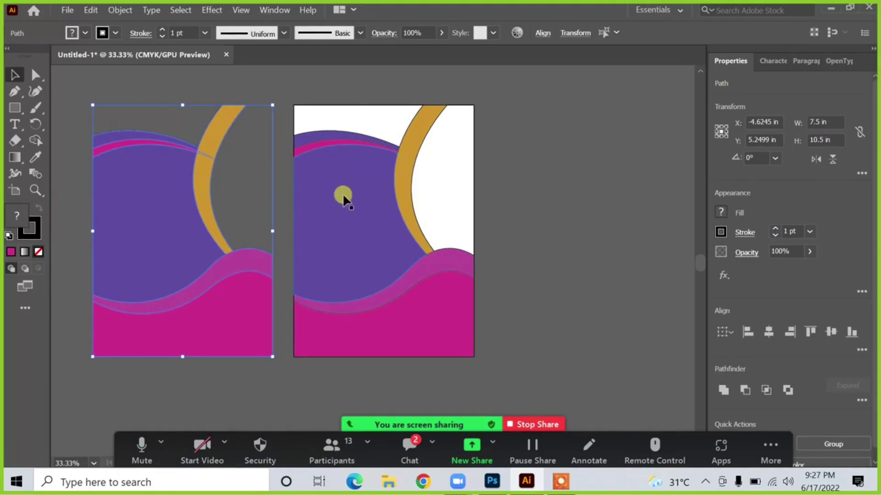
left_click_drag(342, 197, 374, 185)
left_click(550, 198)
scroll(559, 206, "up", 1)
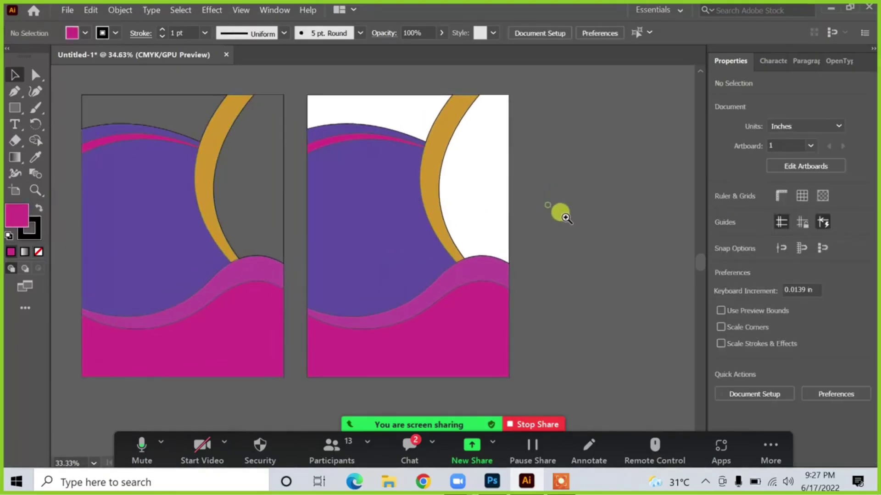
left_click(558, 173)
- Examine the original artwork's separate shapes by selecting the unfilled upper areas, the bottom shape and the large violet shape
left_click(399, 90)
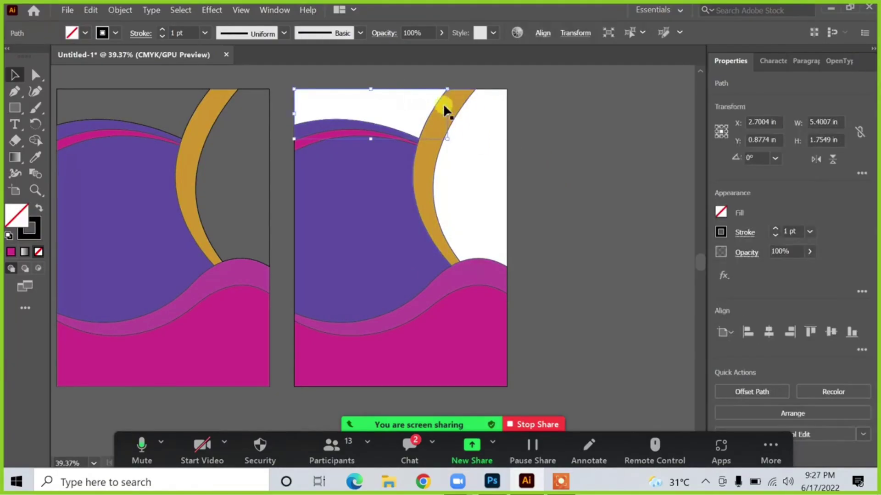
key("ctrl+z")
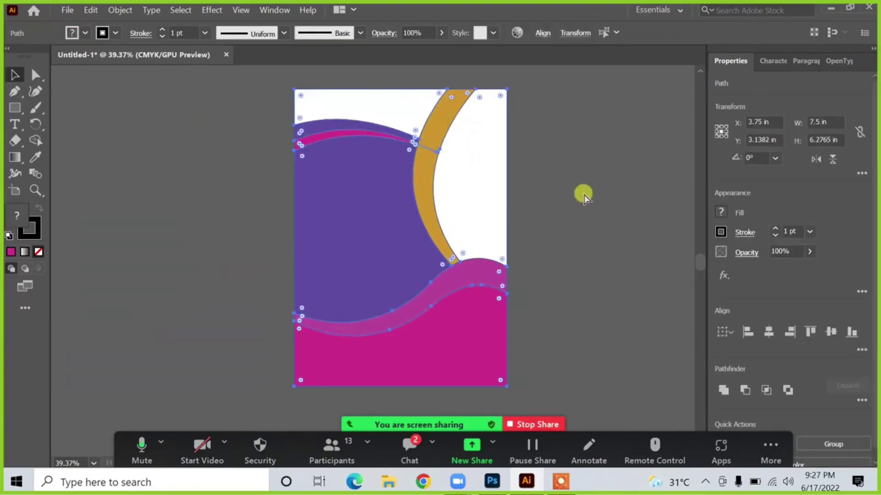
key("ctrl+shift+z")
left_click(568, 167)
left_click_drag(521, 134, 473, 185)
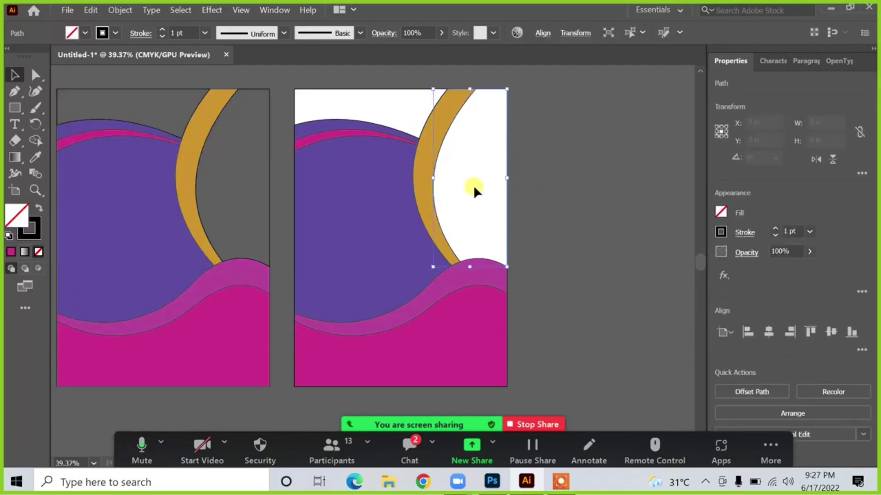
left_click(332, 76)
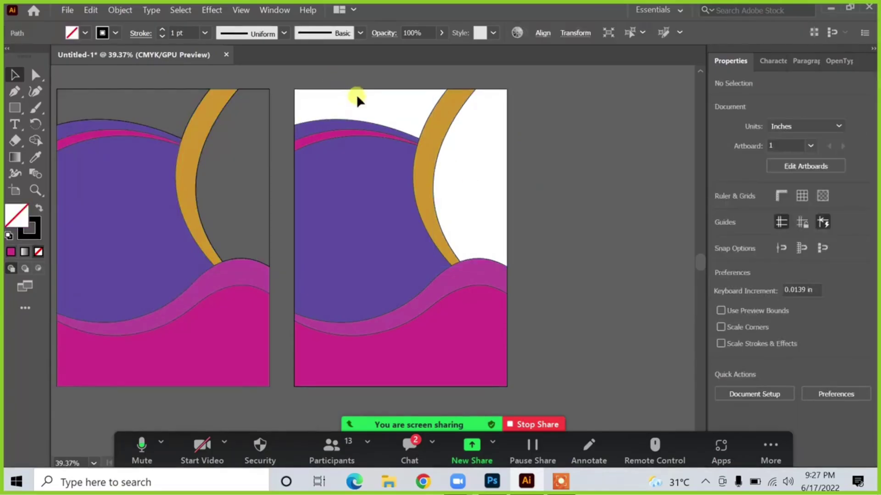
left_click(456, 348)
left_click(554, 173)
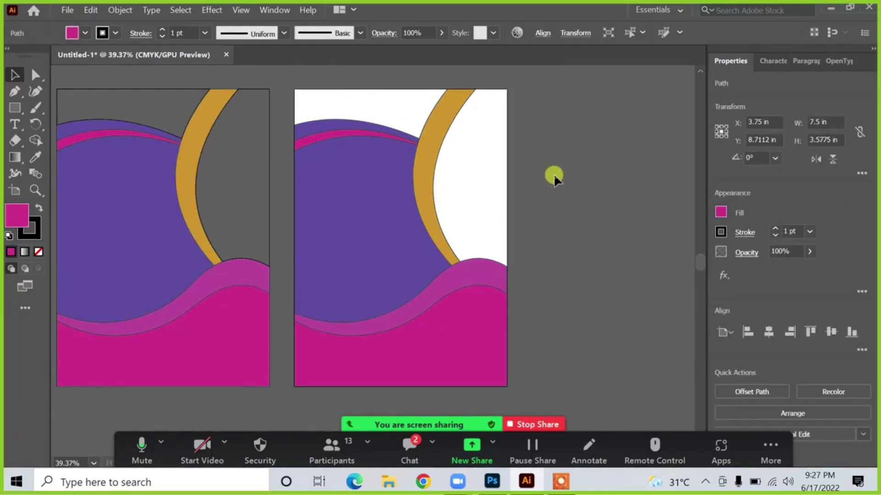
left_click(382, 208)
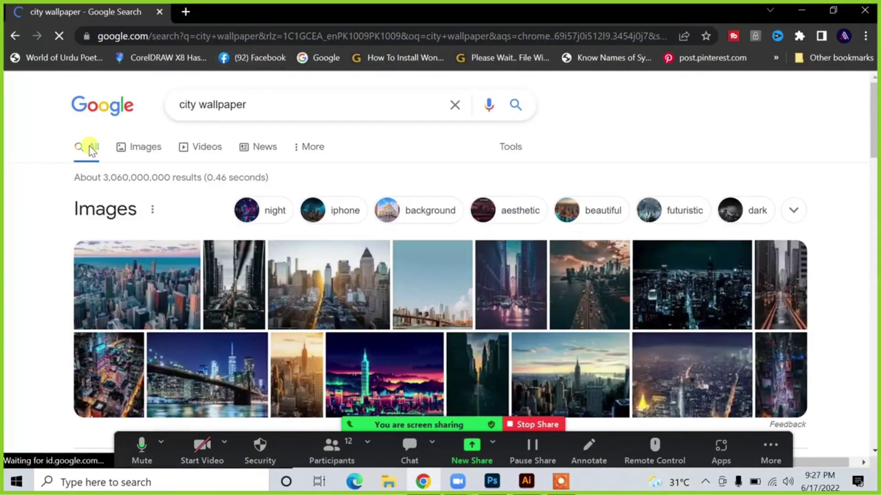
- Look over the general results for "city wallpaper" and show the image results
scroll(88, 147, "down", 5)
scroll(90, 150, "up", 2)
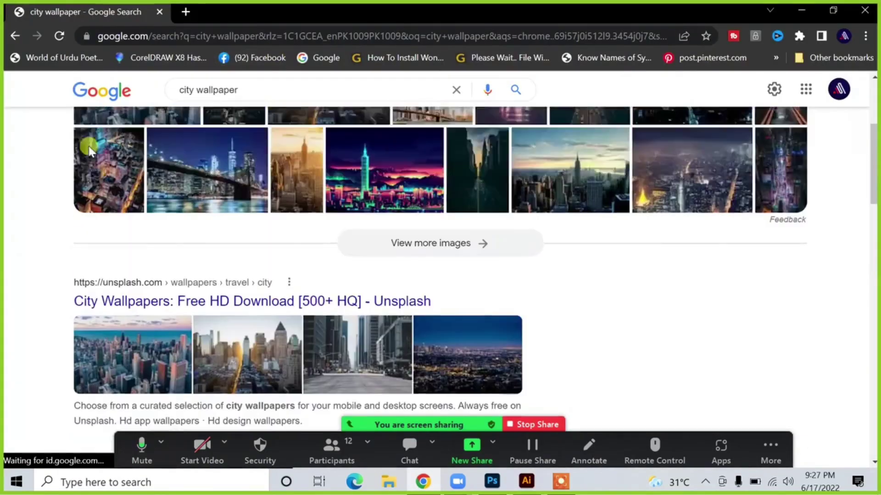
scroll(88, 150, "up", 3)
left_click(152, 149)
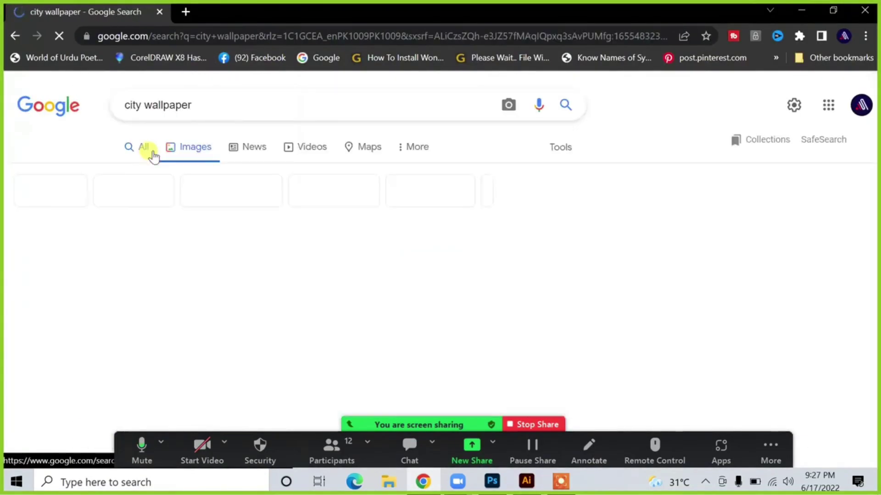
- Look through the city wallpaper image results for a suitable skyline photo
scroll(176, 185, "down", 10)
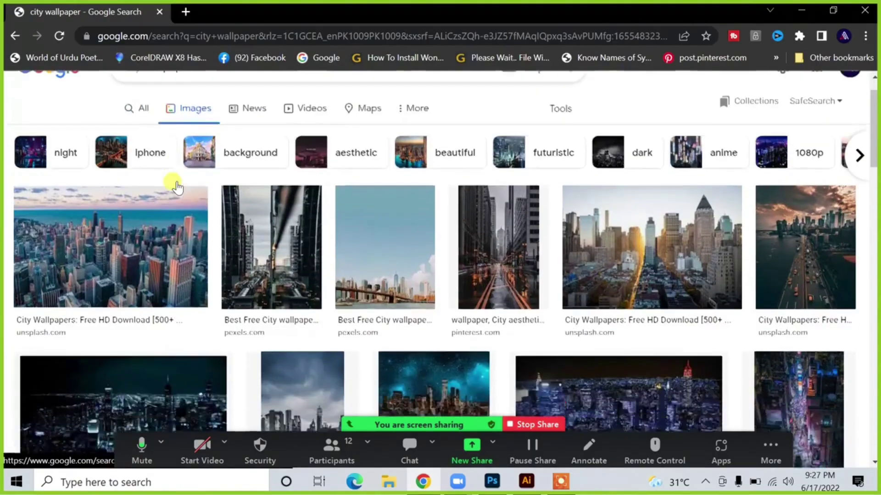
scroll(177, 185, "down", 10)
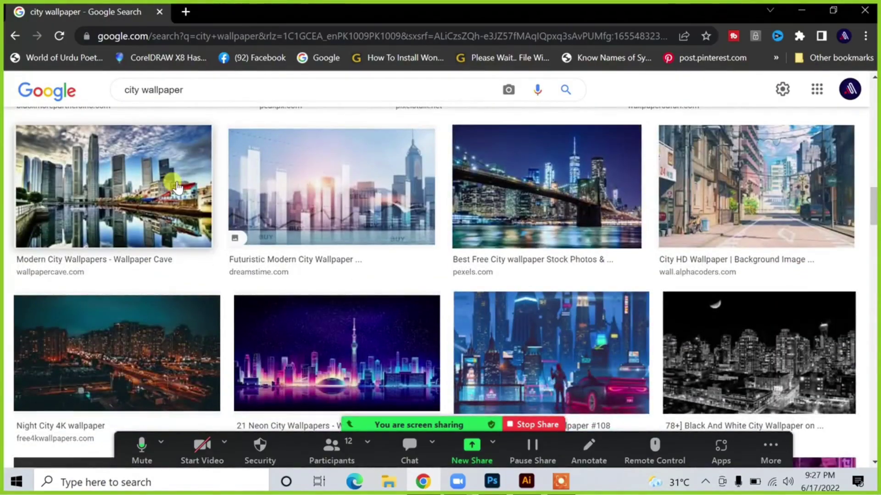
scroll(176, 185, "up", 2)
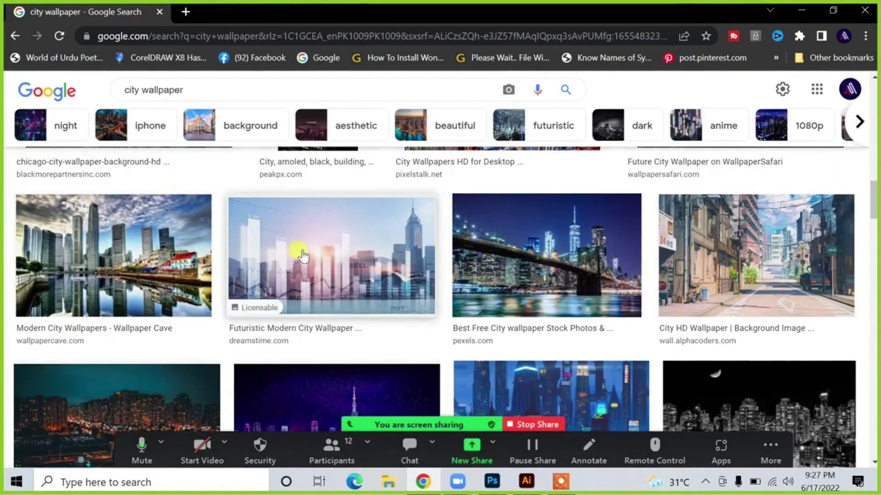
scroll(302, 255, "down", 10)
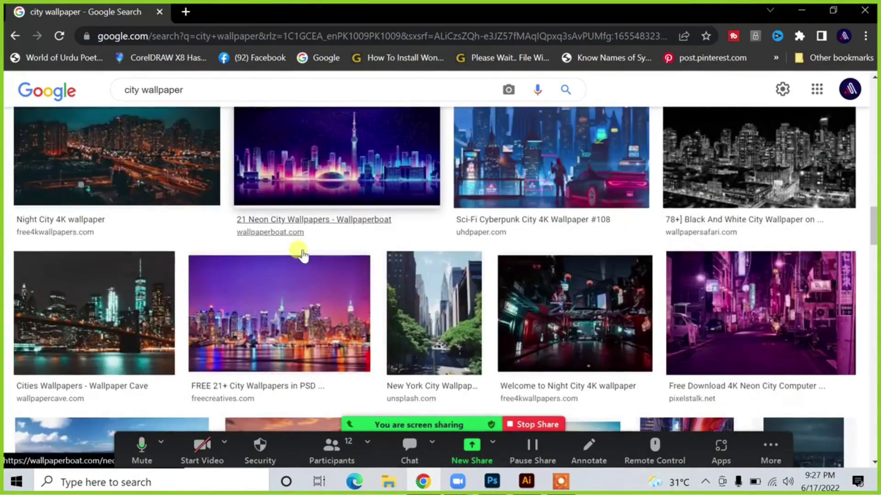
scroll(294, 252, "down", 3)
scroll(294, 252, "up", 3)
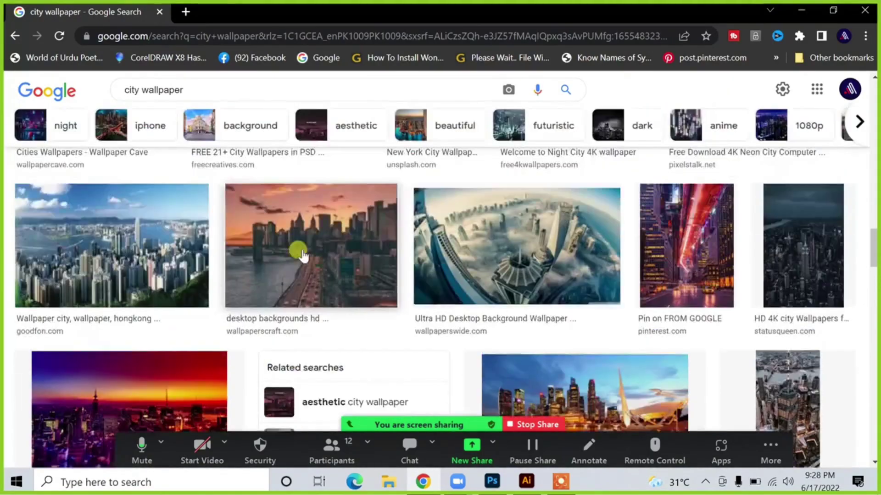
scroll(344, 256, "down", 7)
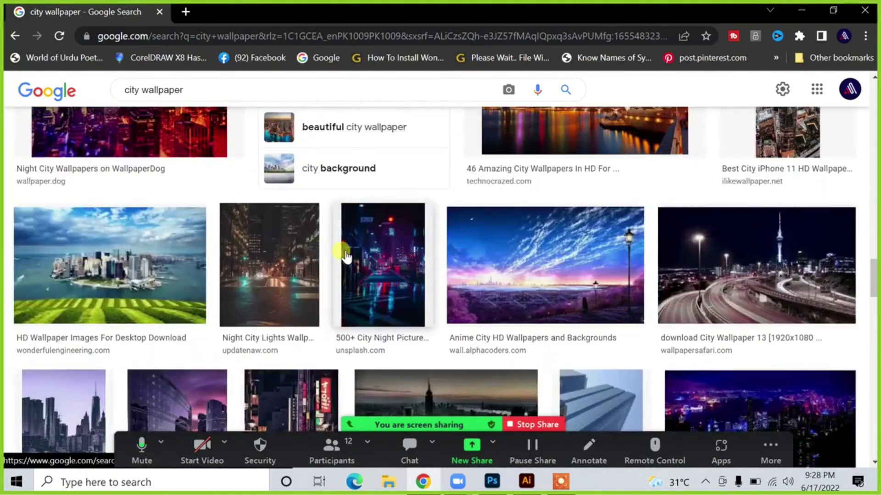
scroll(345, 256, "down", 5)
scroll(346, 254, "down", 15)
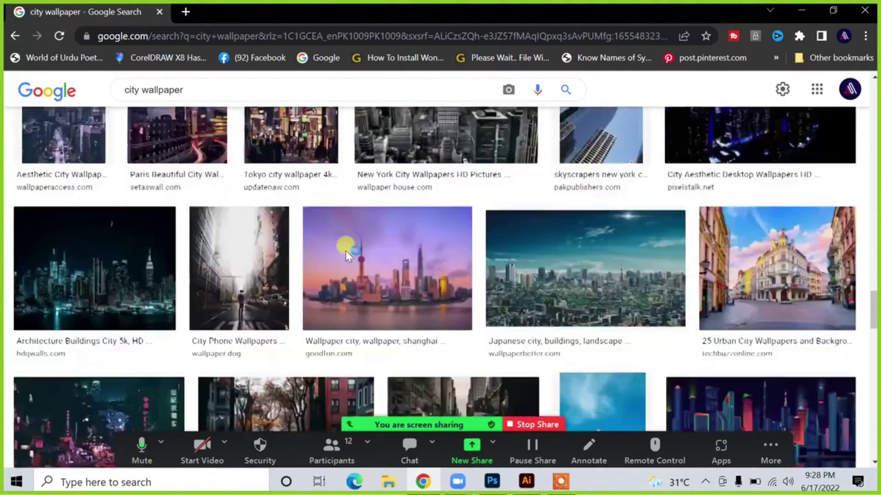
scroll(345, 253, "up", 20)
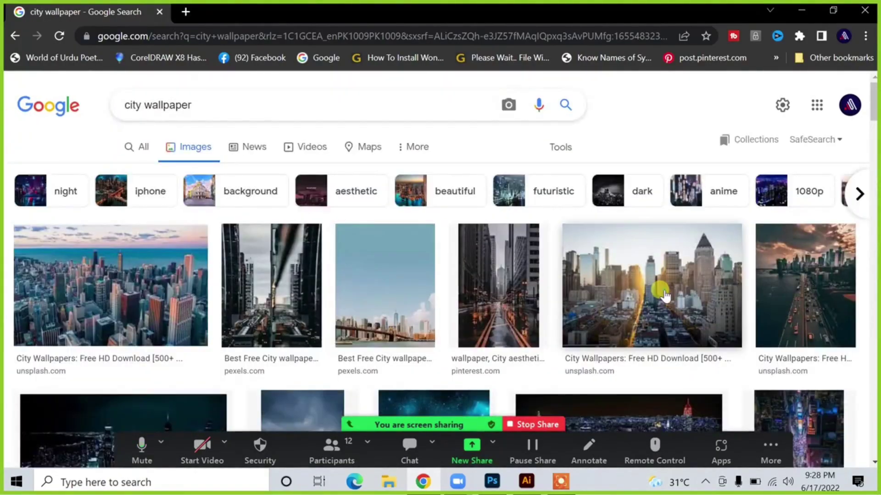
- Open the preview of the Unsplash photo with the sunlit street between skyscrapers and save the image to the computer
left_click(665, 296)
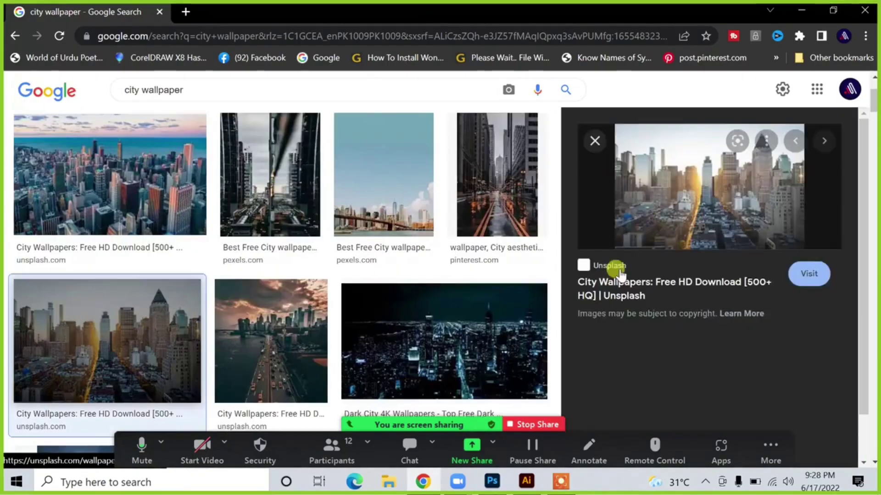
scroll(719, 213, "down", 5)
scroll(720, 213, "up", 5)
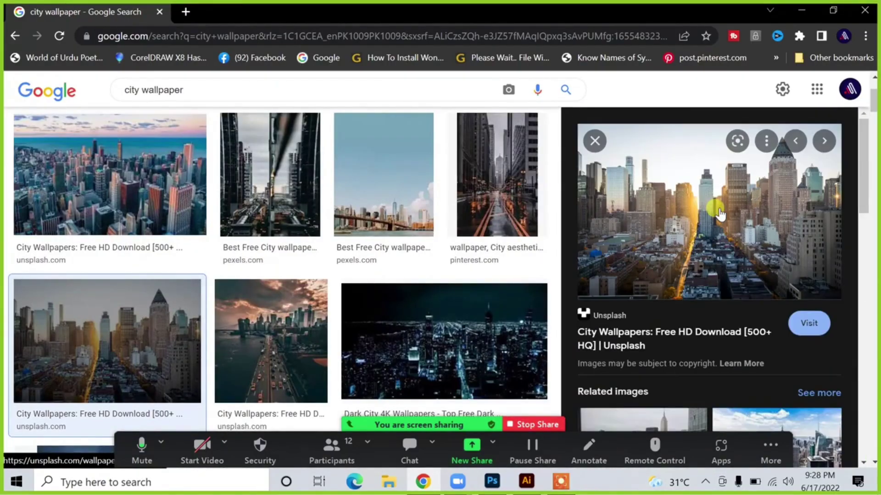
right_click(718, 210)
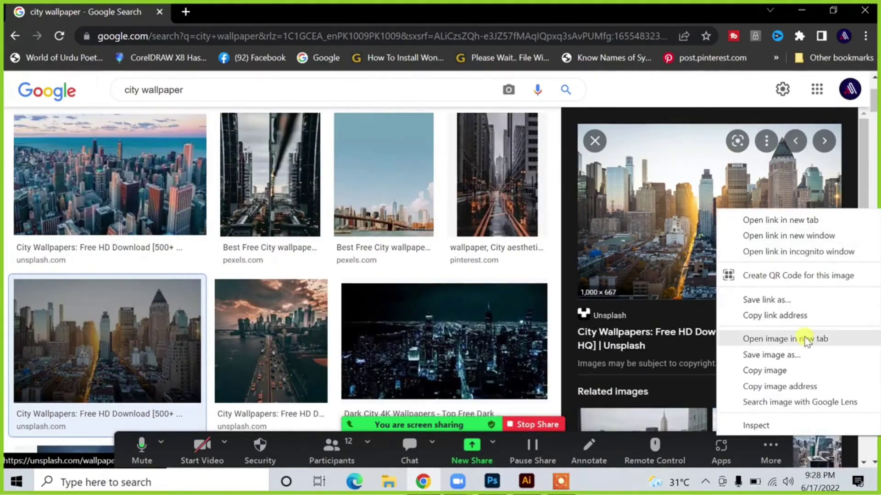
left_click(789, 355)
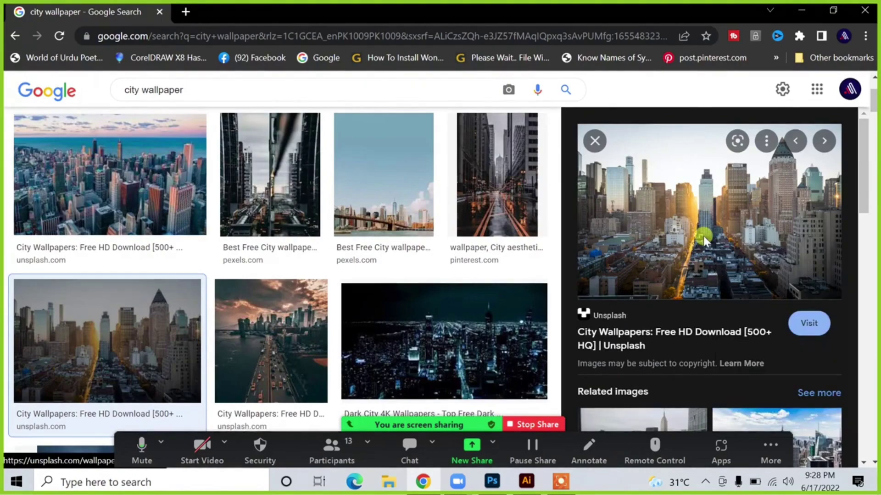
left_click(309, 303)
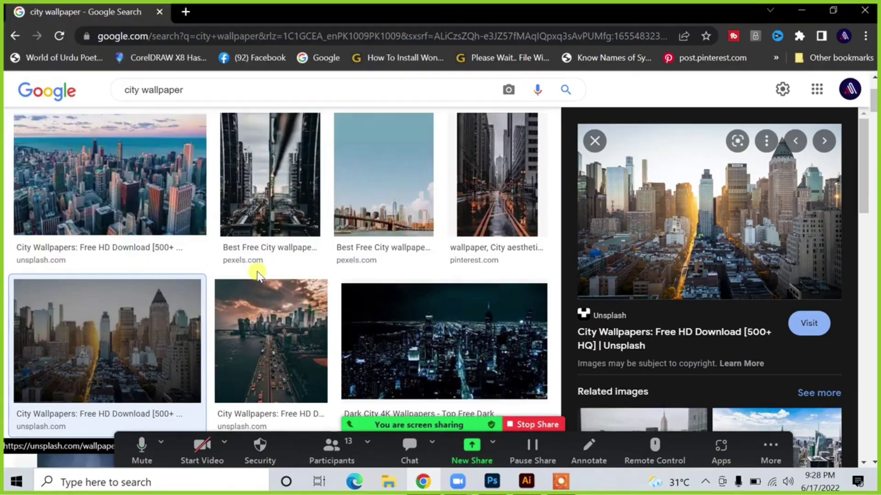
- Place the downloaded city photo into the Illustrator document, send it behind all the artwork and deselect it
left_click_drag(73, 448, 382, 230)
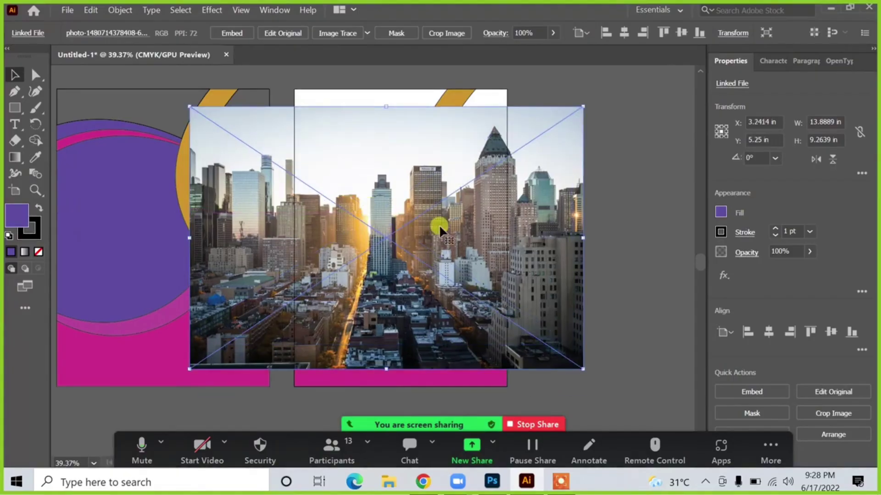
key("ctrl+shift+bracketleft")
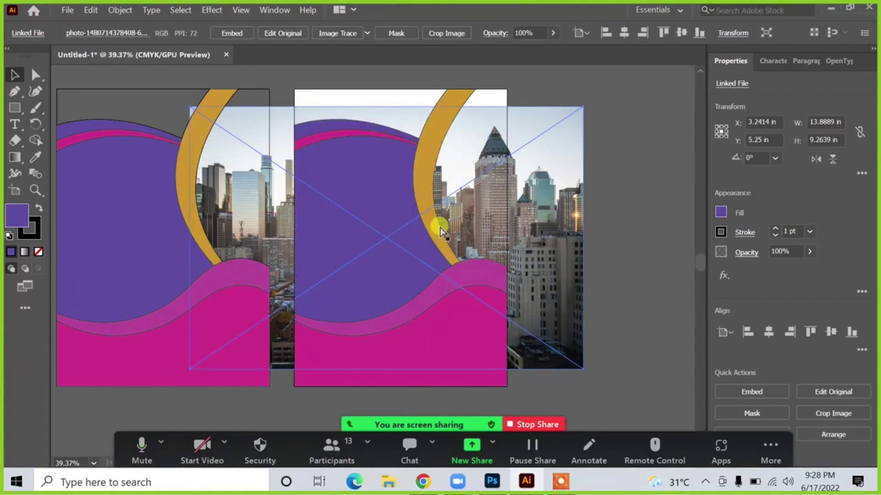
left_click(622, 211)
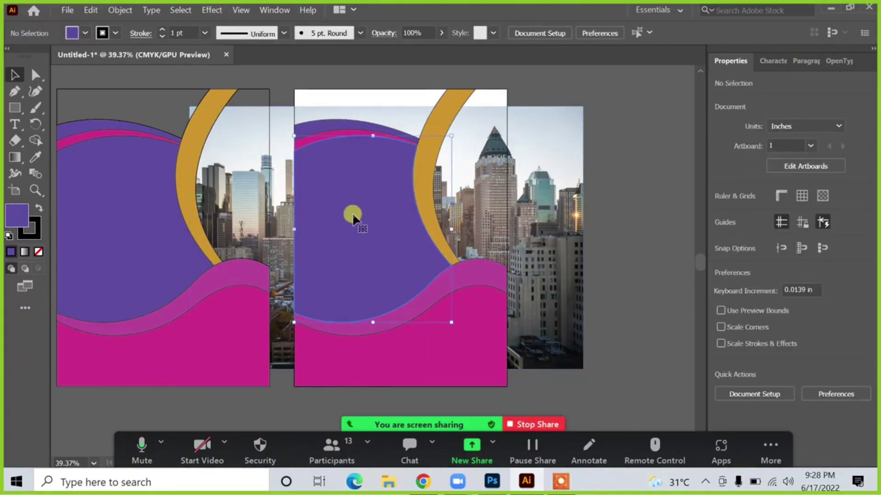
- Remove the stroke from the large violet shape on the artboard
left_click(352, 213)
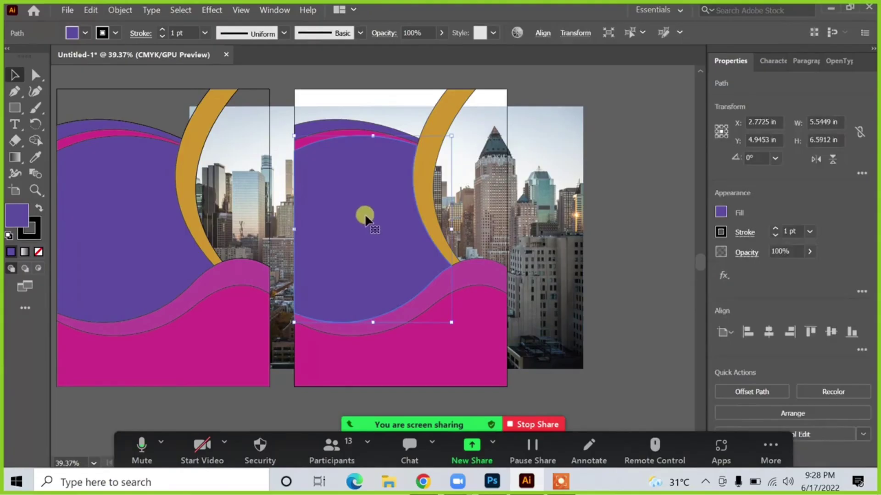
key("a")
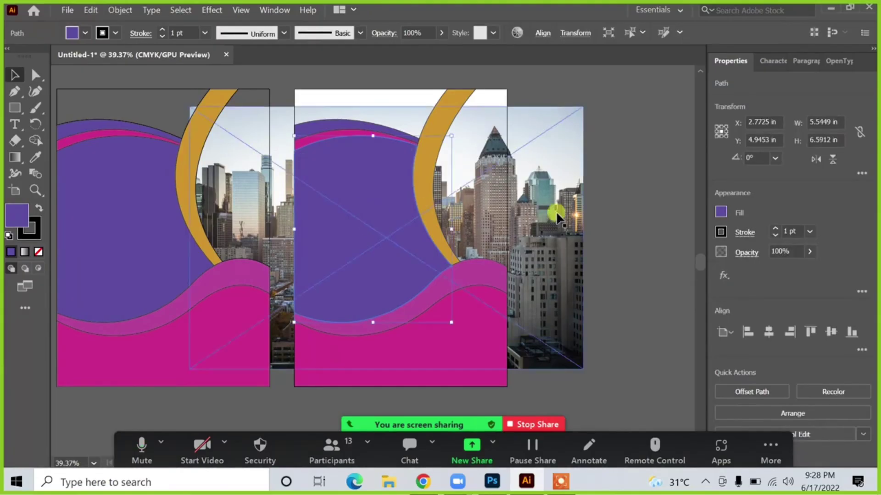
left_click(610, 212)
left_click(427, 220)
left_click(361, 223)
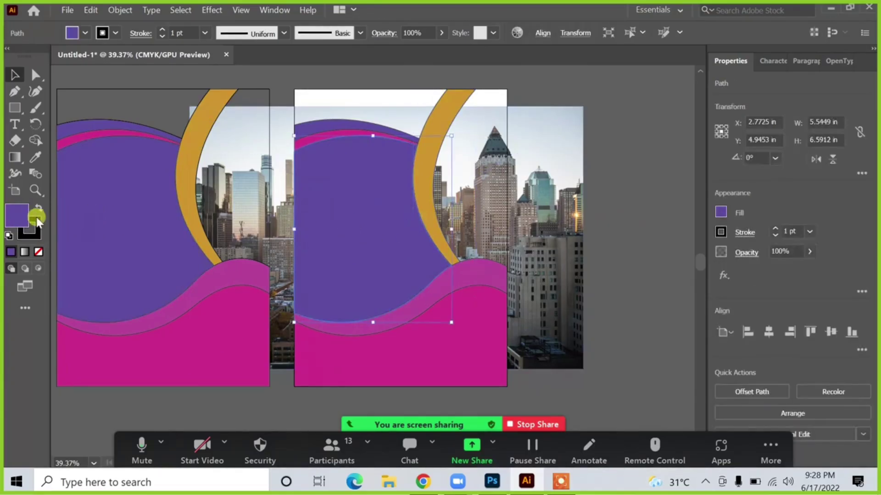
left_click(40, 236)
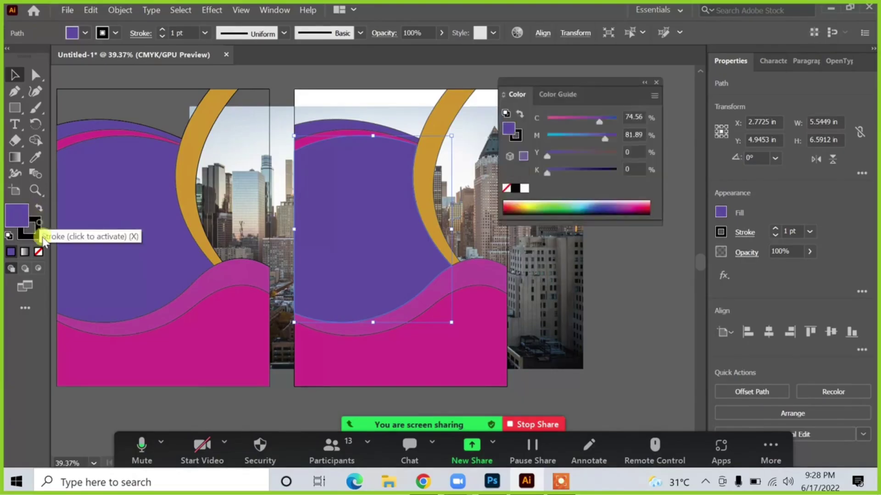
left_click(43, 239)
left_click(38, 252)
- Change the fill of the large violet shape on the artboard to a very dark indigo, close the colour controls and deselect the shape
left_click(17, 214)
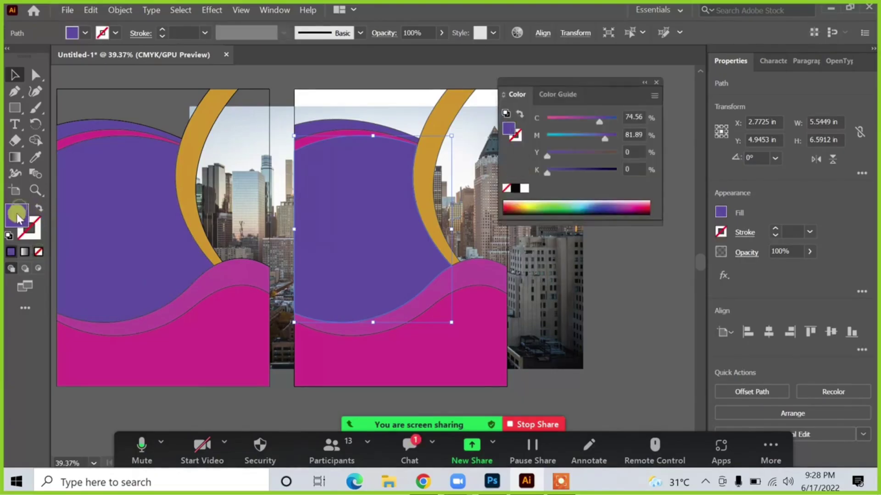
left_click(17, 214)
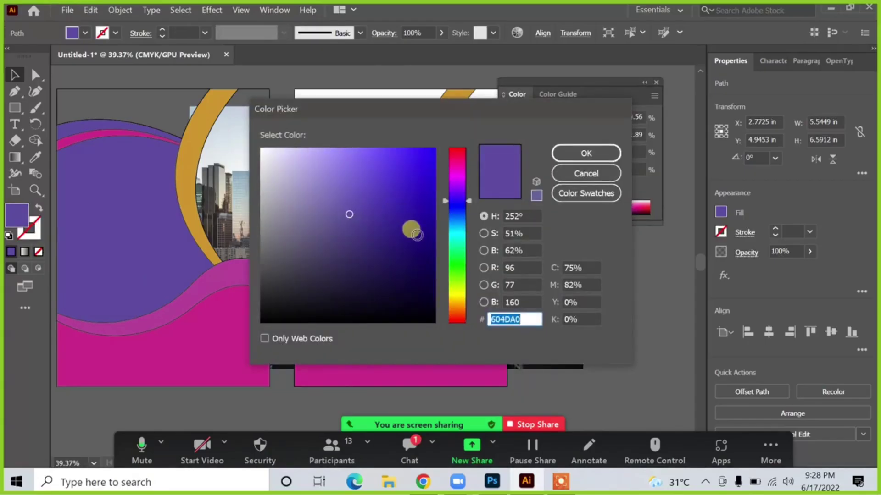
left_click(425, 262)
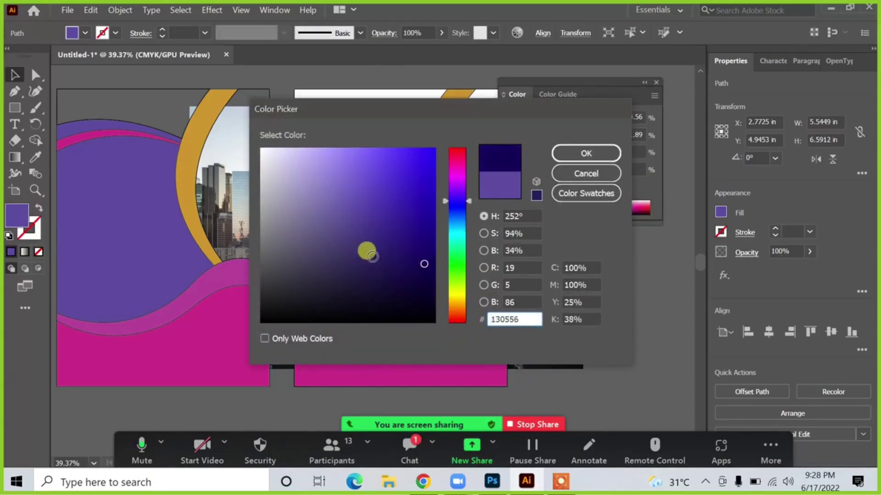
left_click_drag(425, 263, 412, 271)
left_click(566, 152)
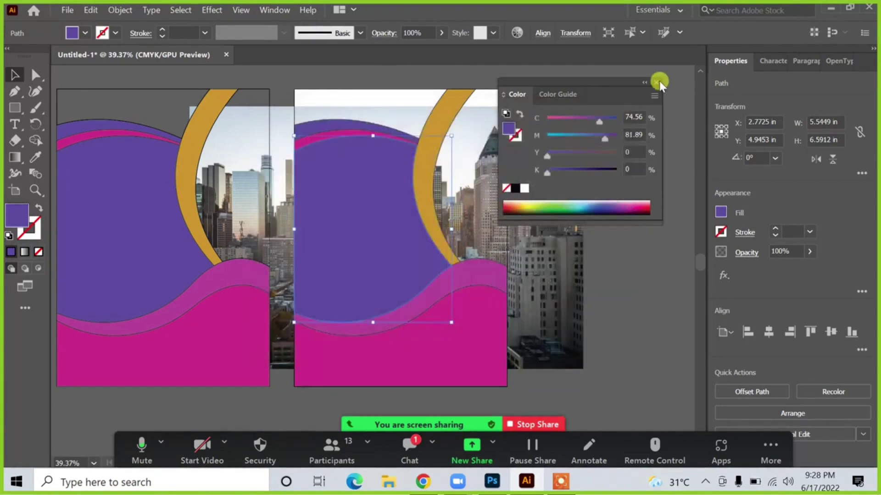
left_click(657, 82)
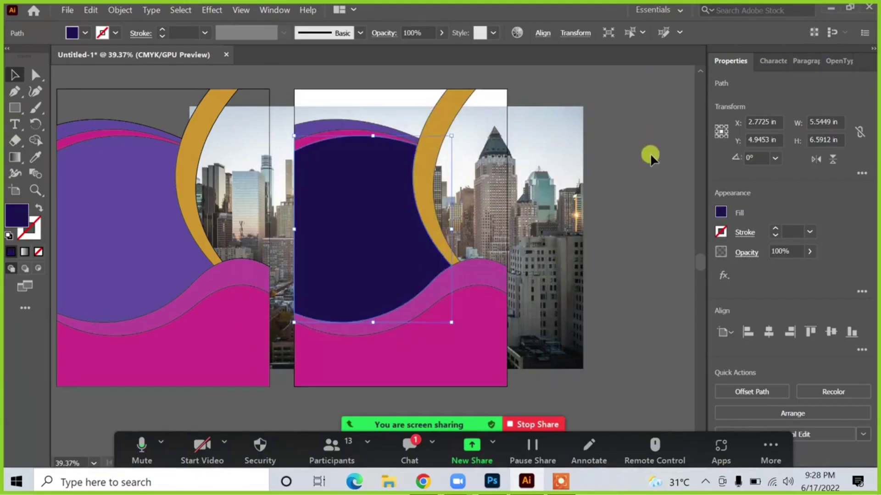
left_click(651, 153)
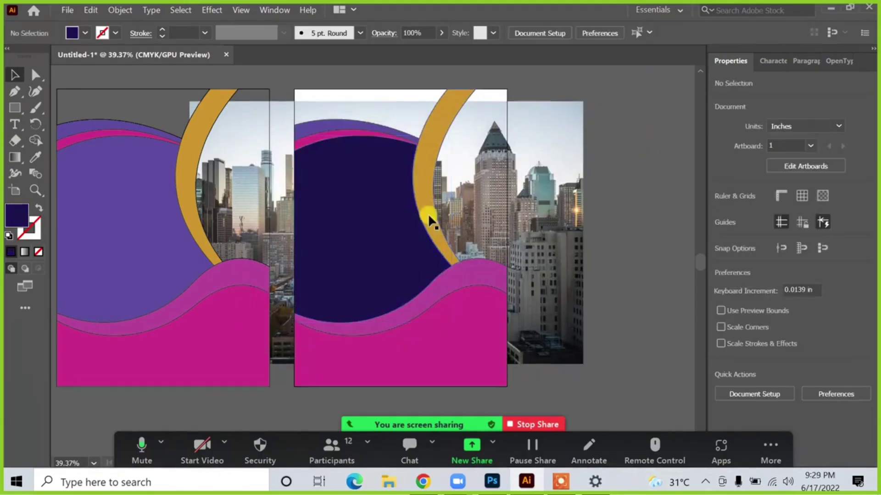
- Send the dark indigo shape to the back and clip the city photo to the matching violet shape with a clipping mask
left_click(352, 218)
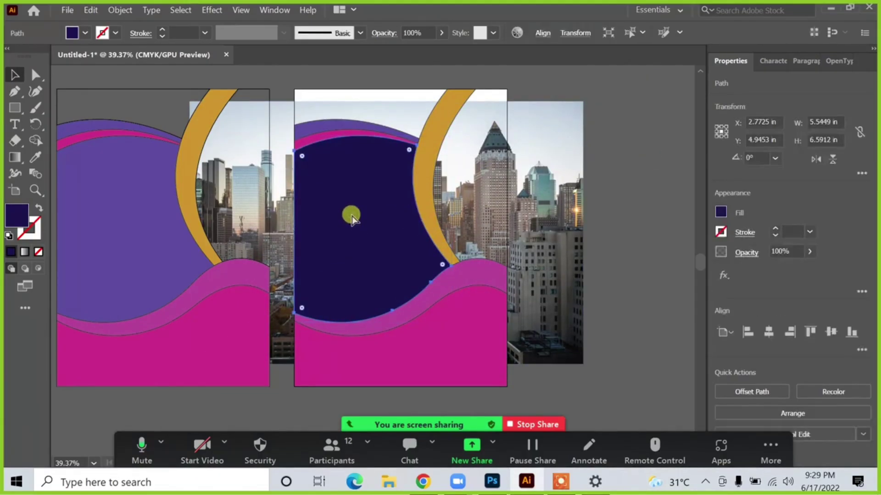
key("ctrl+bracketleft")
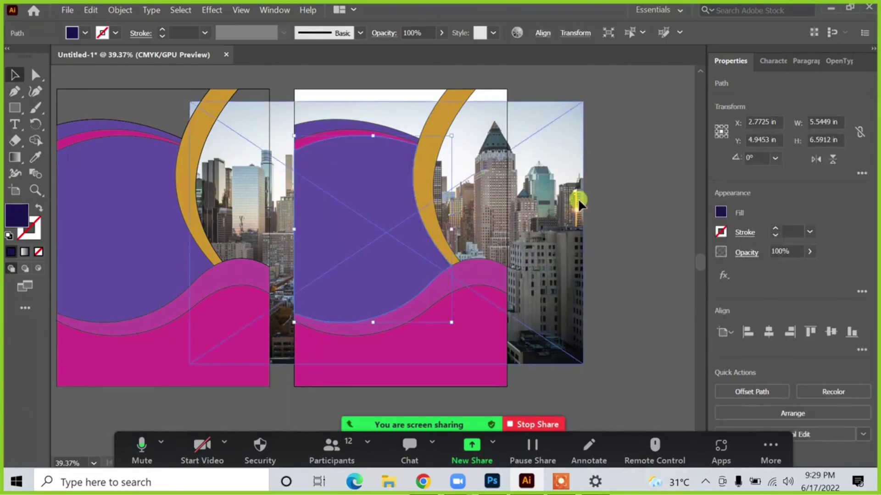
left_click(578, 198)
left_click(365, 184, "shift")
right_click(348, 194)
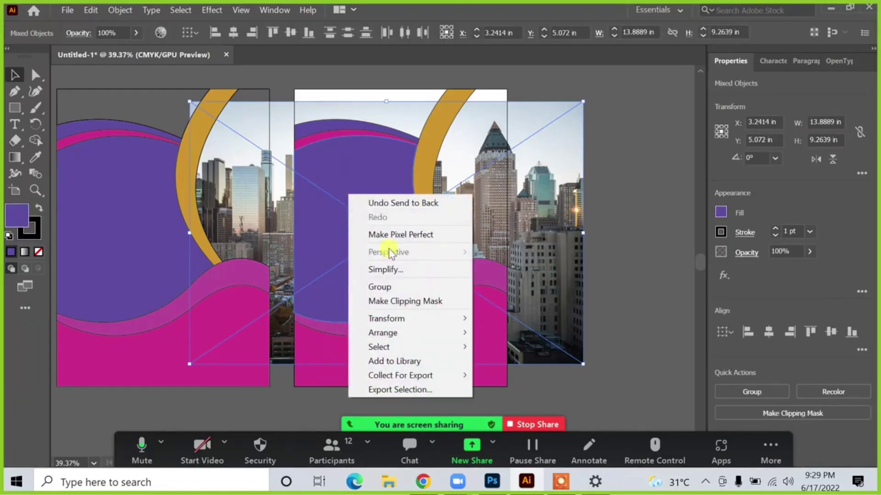
left_click(397, 300)
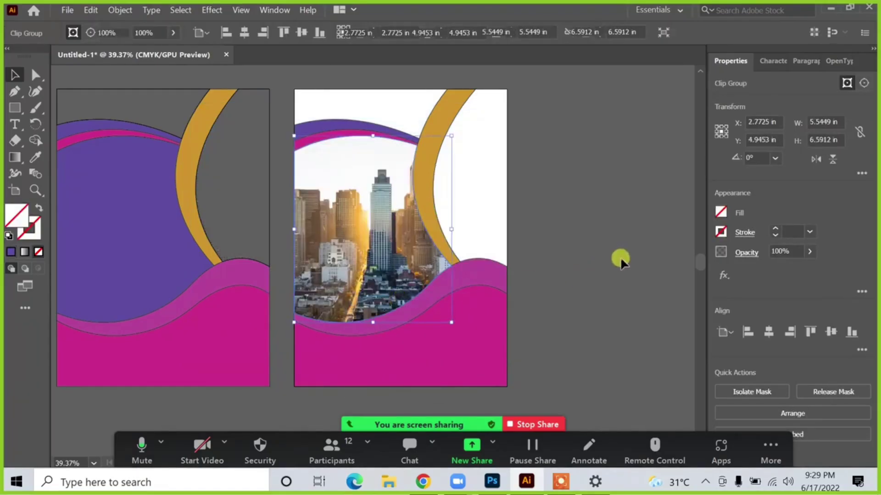
left_click(620, 257)
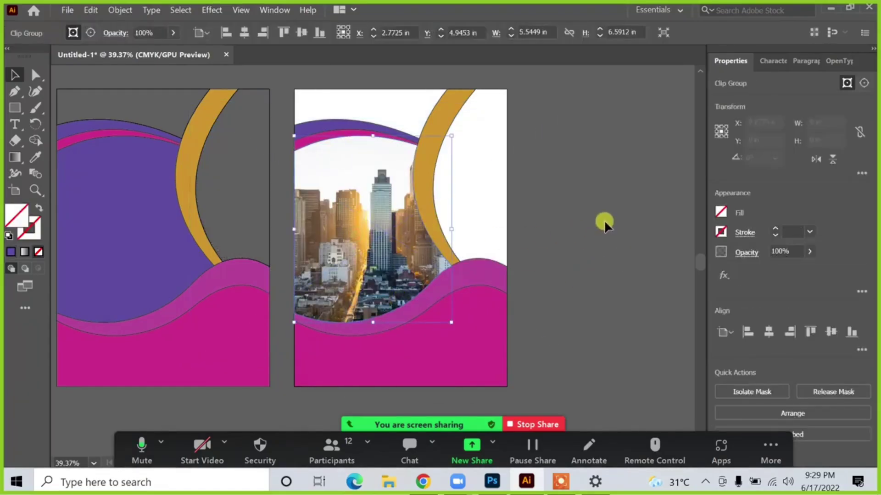
- Set the opacity of the clipped city photo to 51%
left_click(344, 231)
left_click(811, 251)
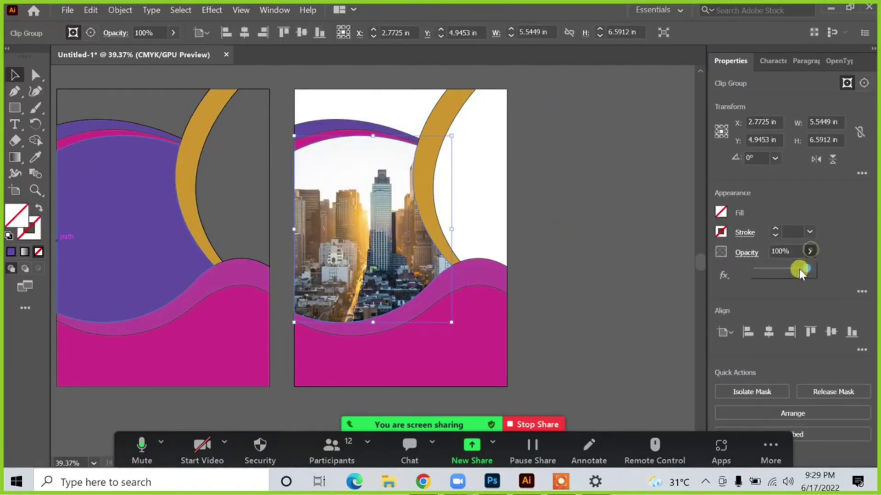
left_click_drag(799, 269, 781, 274)
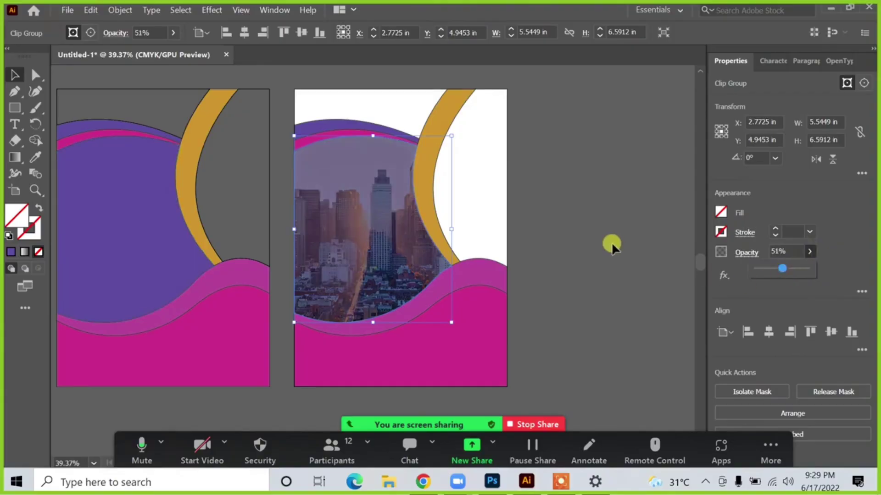
- Remove the stroke from the violet arc above the city photo and the large magenta shape at the artboard's bottom
left_click(606, 240)
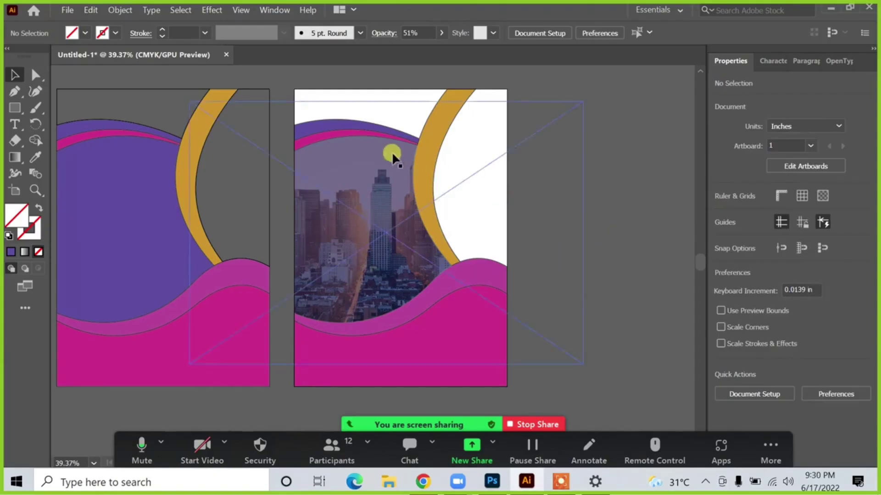
left_click(322, 127)
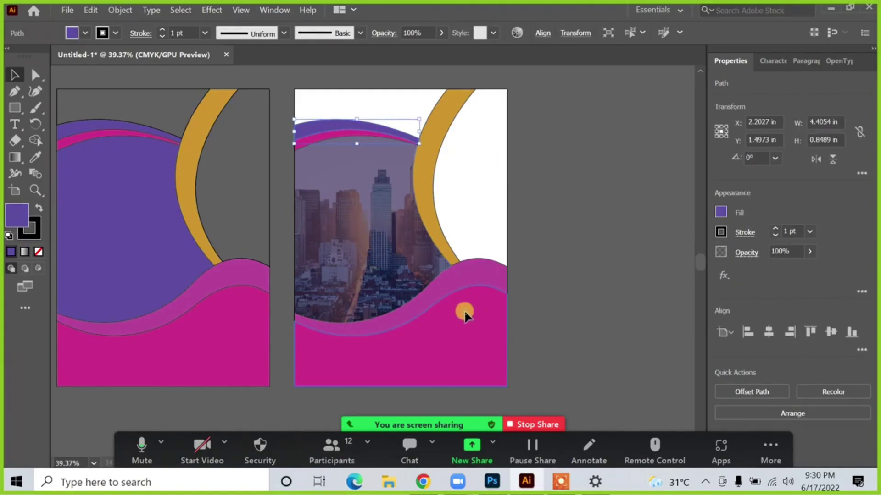
left_click(464, 310, "shift")
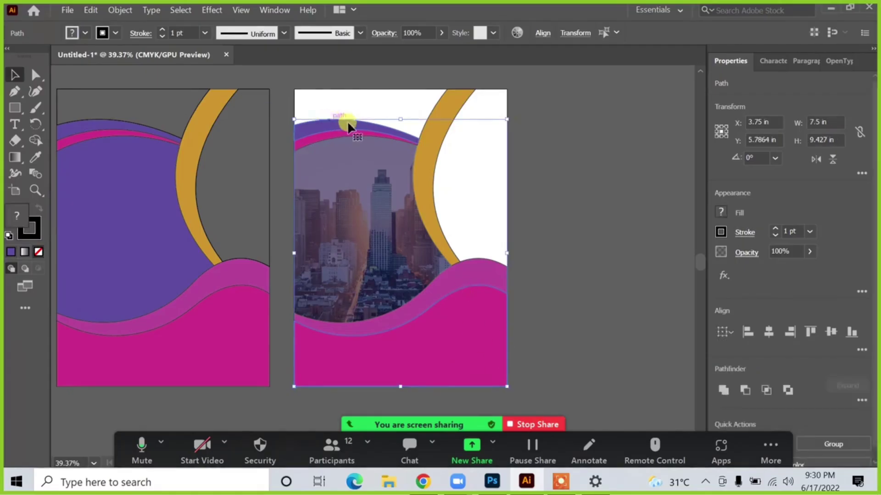
left_click(37, 252)
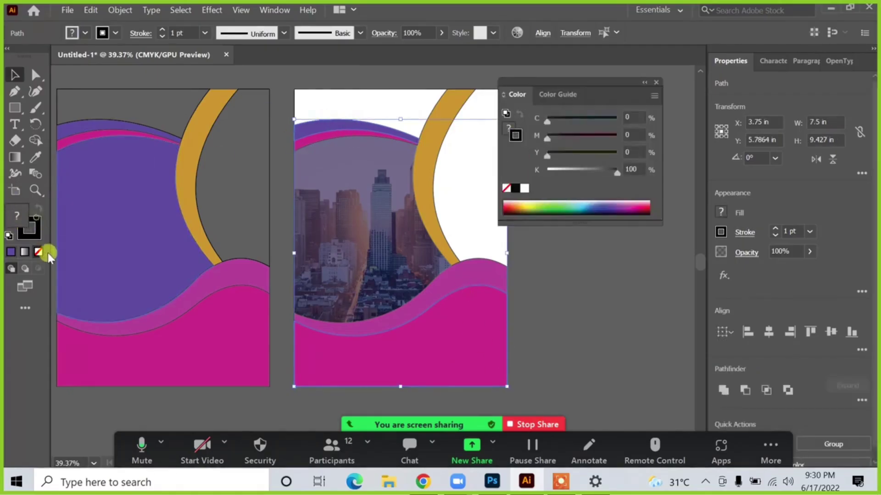
left_click(656, 82)
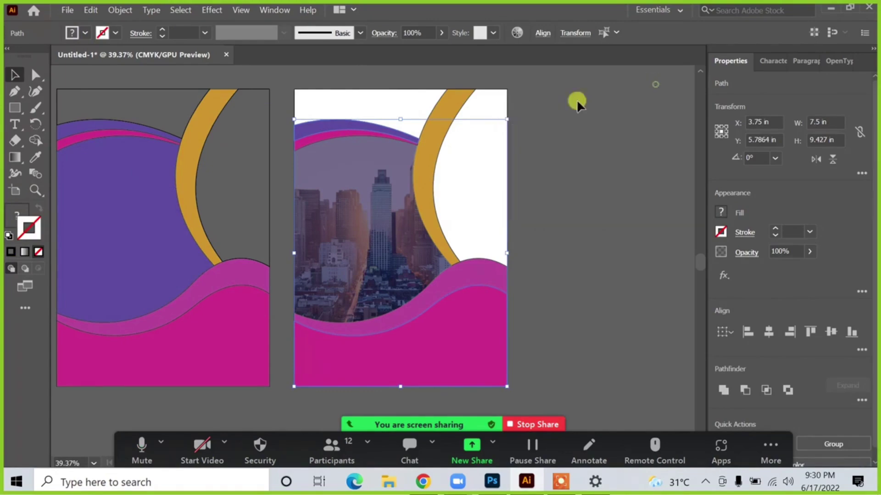
- Fill the selected top arc and bottom shape with a very dark indigo, close the colour controls and deselect them
left_click(19, 212)
double_click(19, 212)
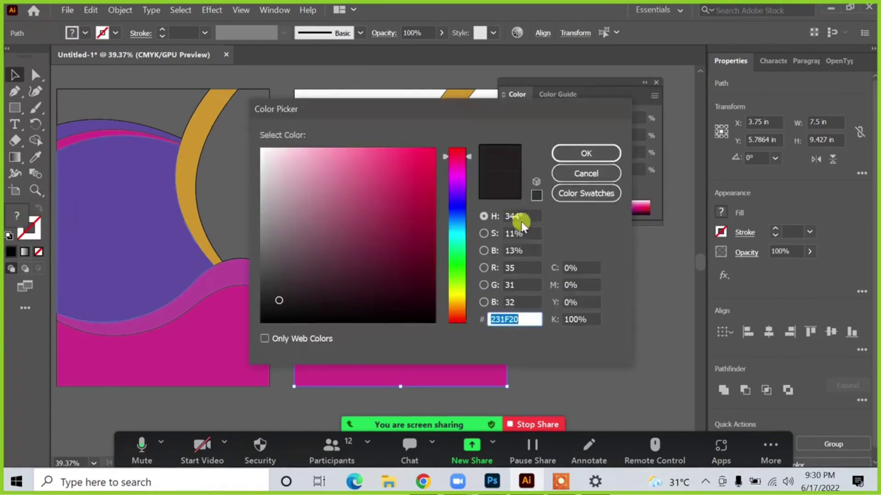
left_click_drag(461, 236, 459, 205)
left_click_drag(413, 273, 427, 282)
left_click(586, 153)
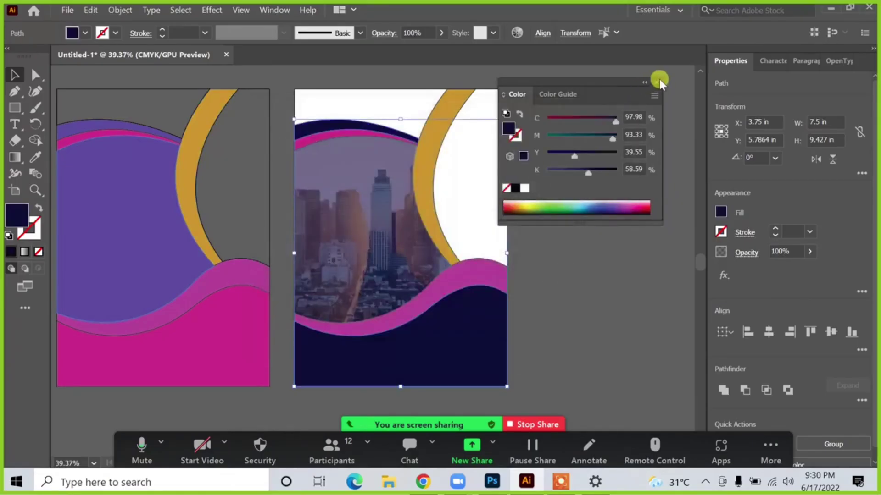
left_click(656, 82)
left_click(619, 217)
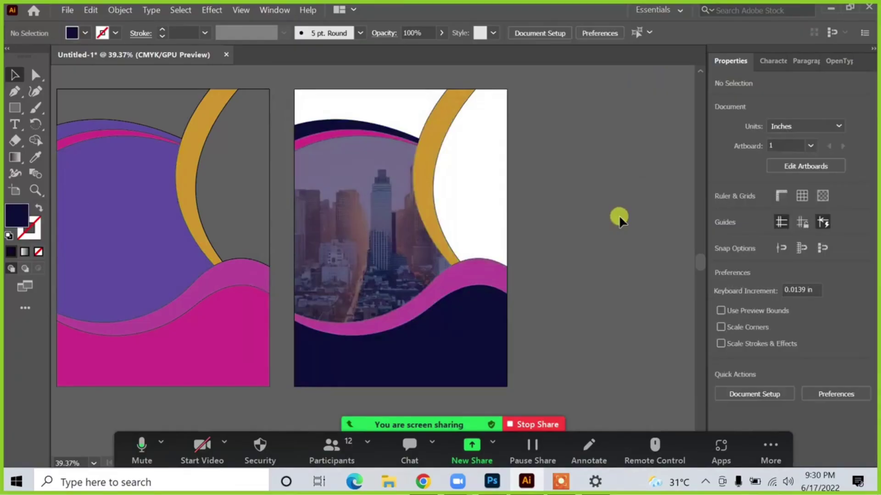
- Duplicate the purple wave beside the artboard and place a second copy slightly above it, overlapping the first
left_click(497, 269)
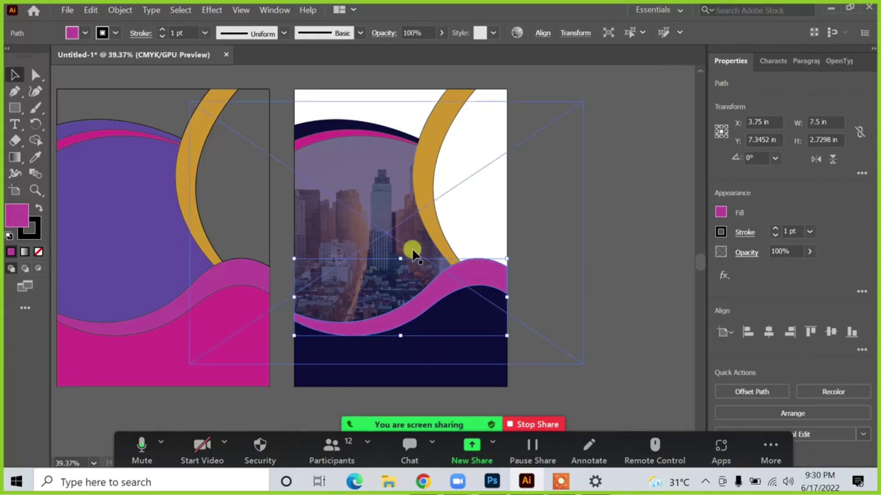
scroll(407, 249, "down", 1)
left_click_drag(472, 233, 415, 227)
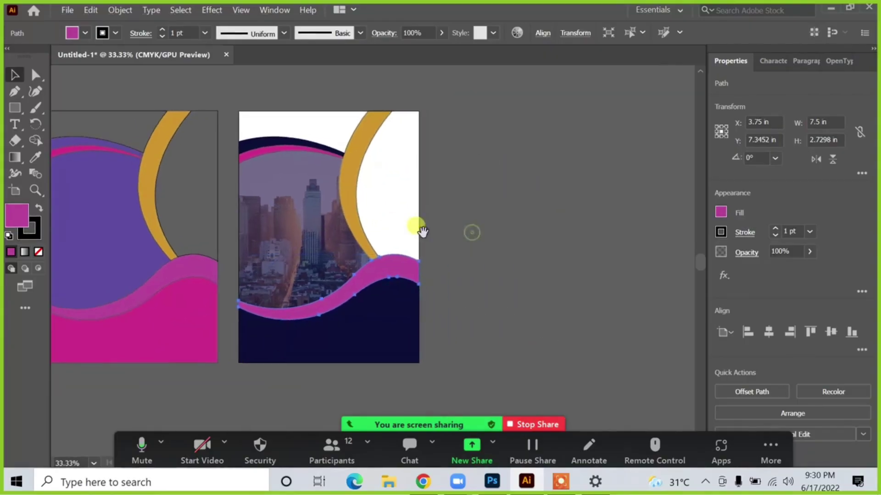
left_click(478, 250)
left_click_drag(399, 276, 611, 282)
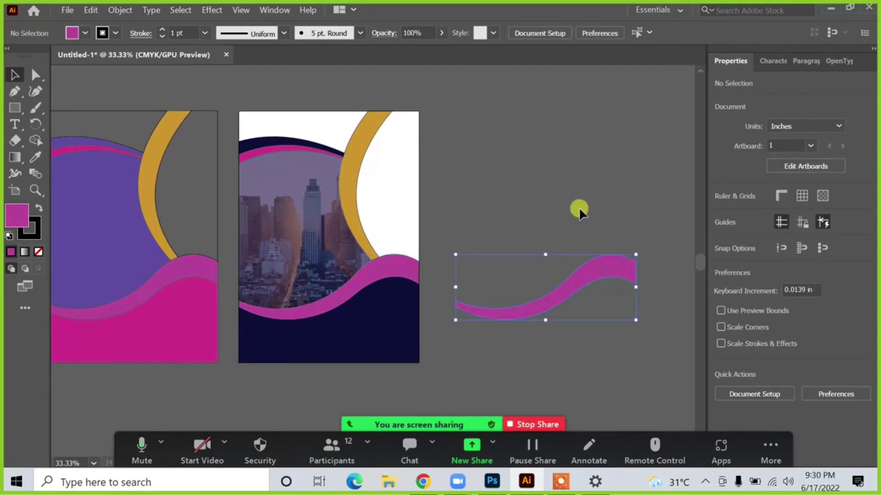
left_click_drag(580, 207, 564, 178)
left_click_drag(590, 236, 592, 235)
left_click(637, 252)
- Rotate the upper wave copy about 2.2° counterclockwise and select both overlapping copies
scroll(593, 232, "up", 2)
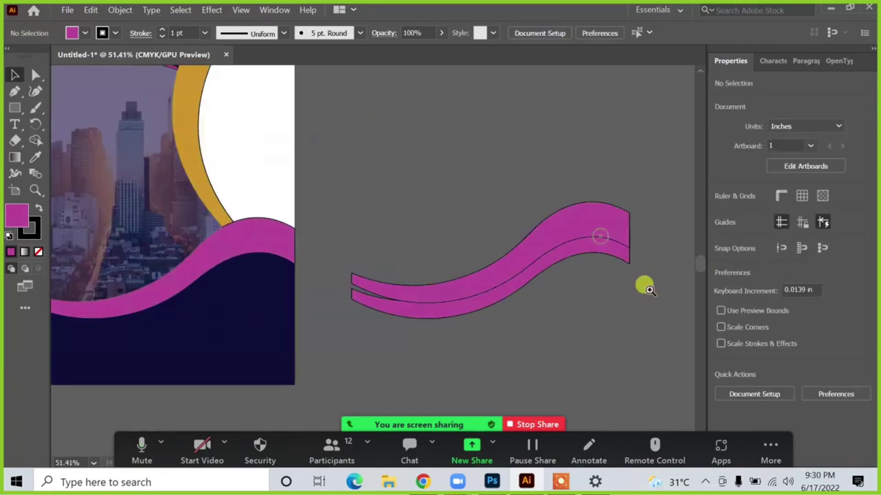
left_click(607, 228)
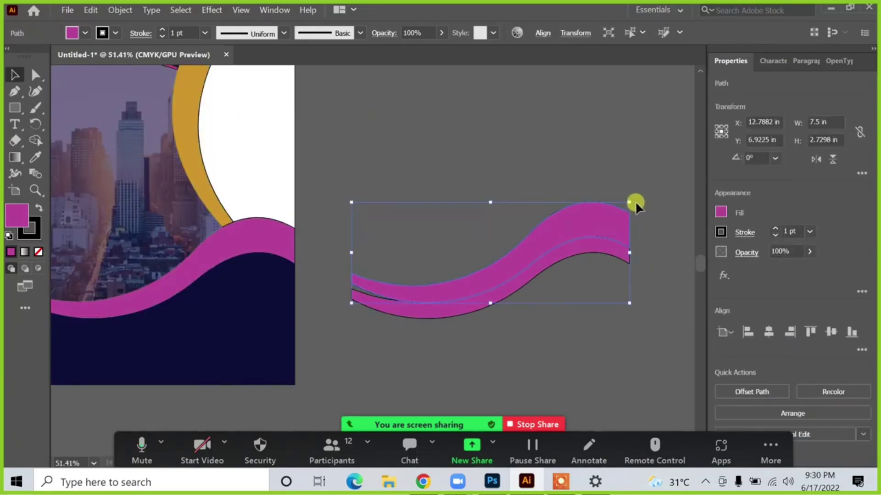
left_click_drag(635, 200, 577, 294)
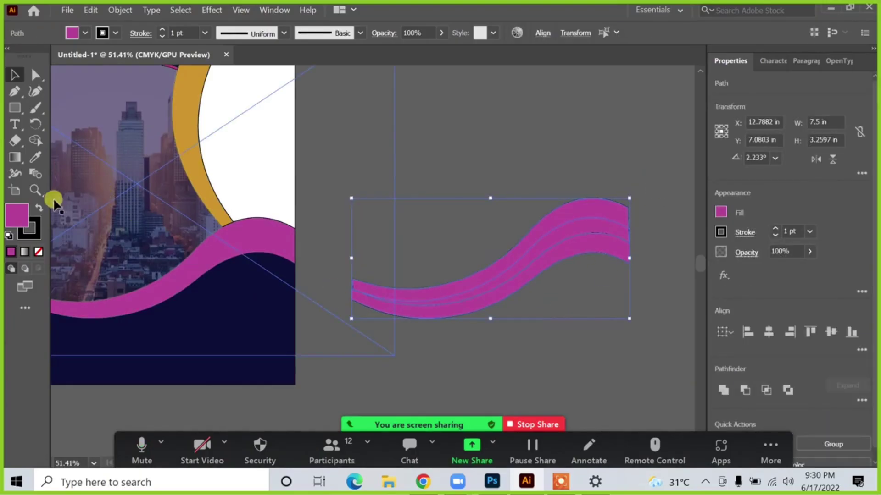
- Cut away the surplus areas of the overlapping waves with the Shape Builder tool, leaving one thin tapered wave strip
left_click(35, 140)
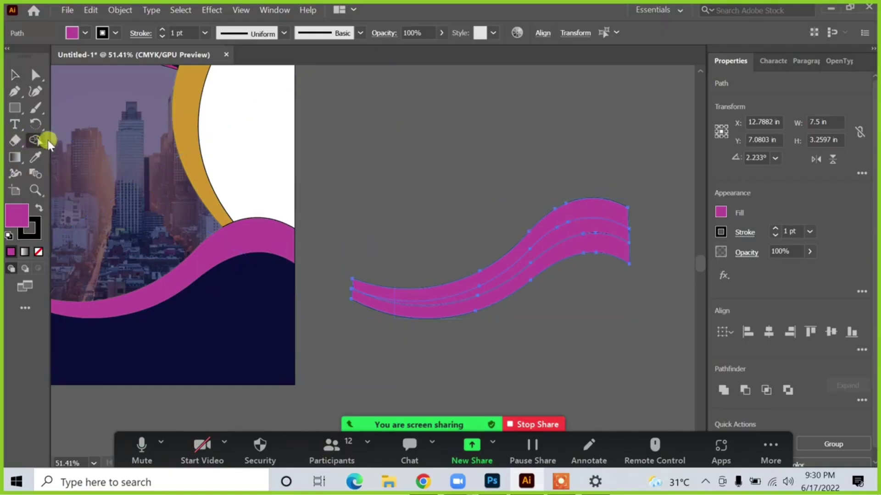
left_click(583, 205, "alt")
left_click(581, 238, "alt")
left_click(15, 75)
left_click_drag(424, 165, 520, 163)
left_click(554, 161)
- Remove the stroke from the purple wave on the artboard and from the thin tapered strip beside it
left_click(368, 223)
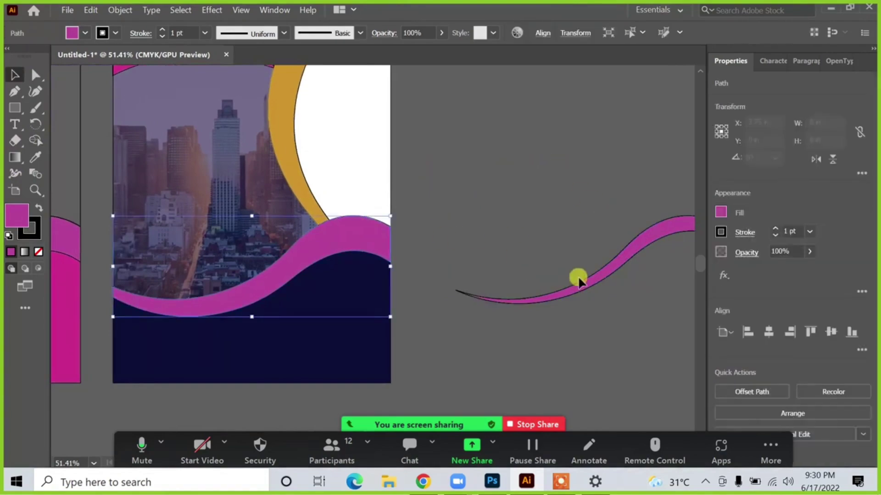
left_click(592, 279, "shift")
left_click(38, 234)
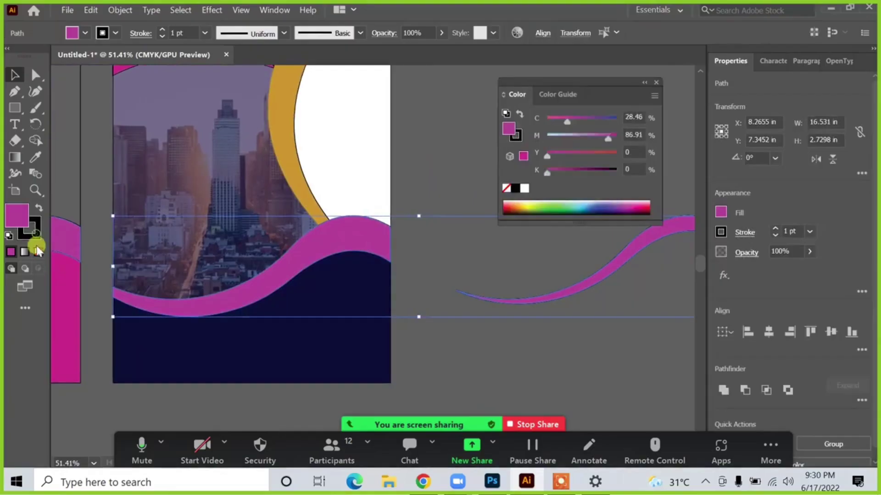
left_click(40, 251)
left_click(656, 82)
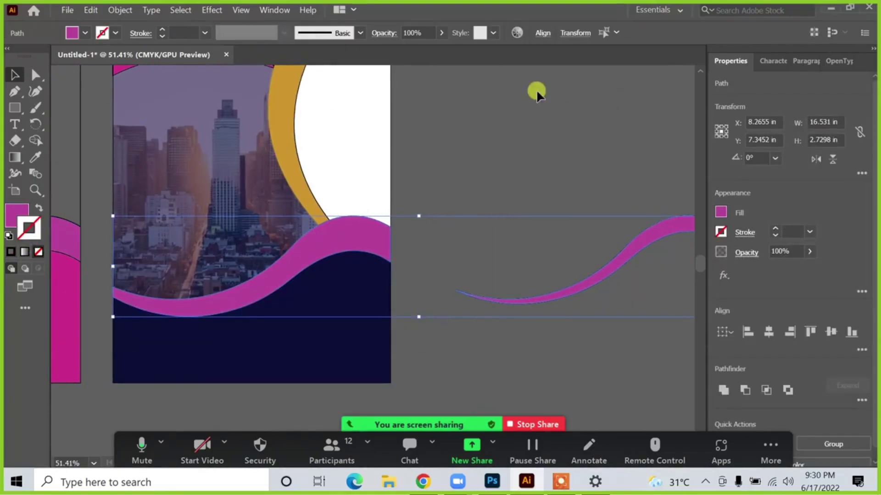
left_click(536, 89)
- Remove the stroke from the curved gold band on the artboard with the city photo
left_click(288, 150)
key("ctrl+minus")
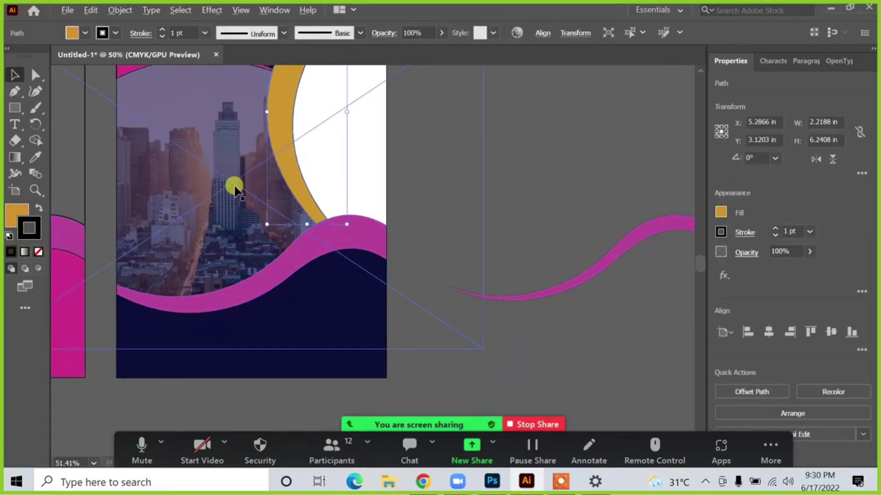
left_click_drag(226, 132, 238, 224)
left_click_drag(262, 83, 296, 193)
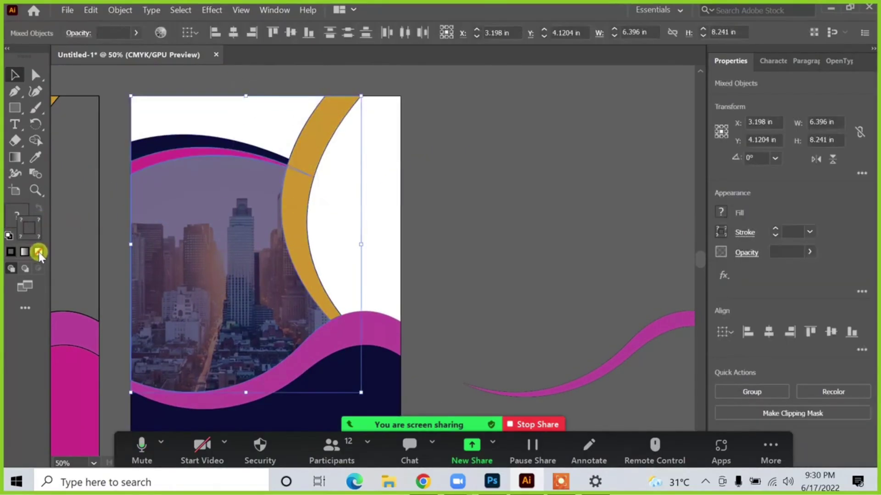
left_click(444, 192)
left_click(323, 123)
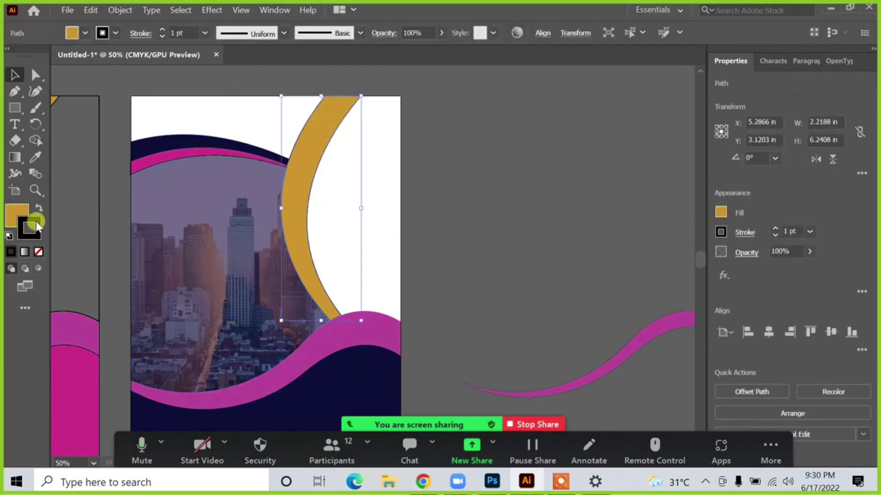
left_click(37, 250)
left_click(17, 214)
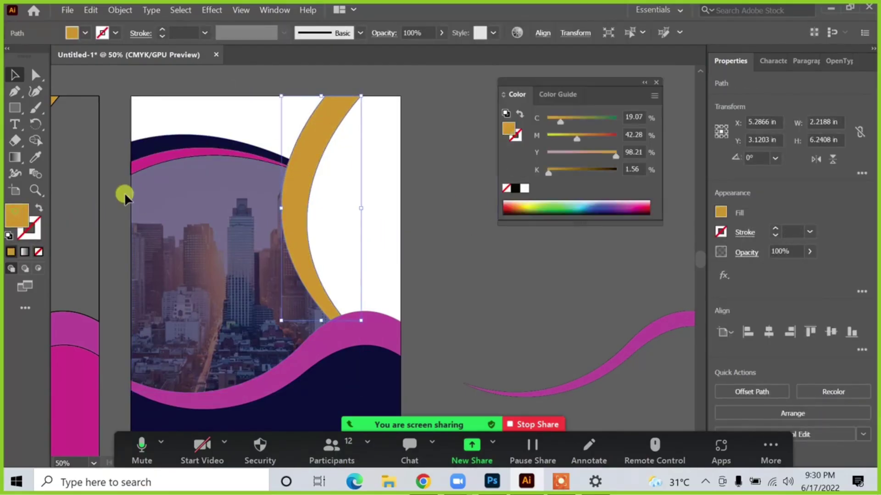
- Remove the stroke from the thin magenta arc beneath the dark indigo arc above the photo, then deselect it
left_click(172, 144)
left_click(164, 156, "shift")
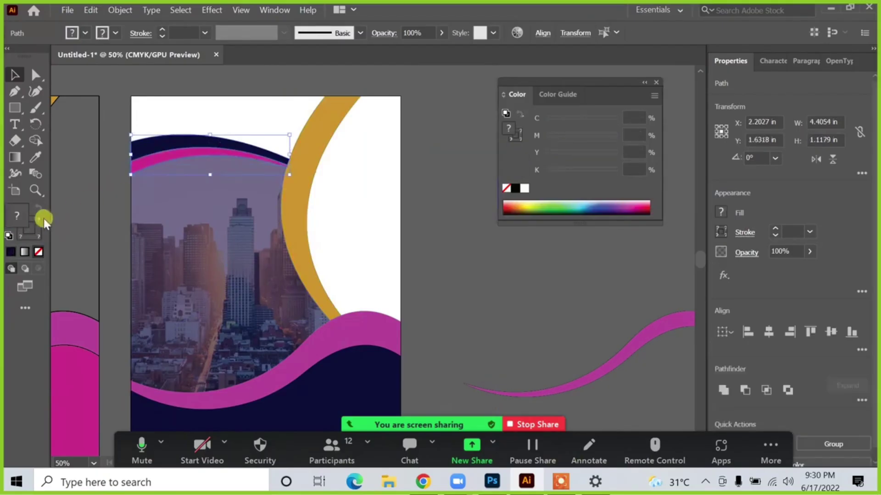
left_click(116, 139)
left_click(145, 145)
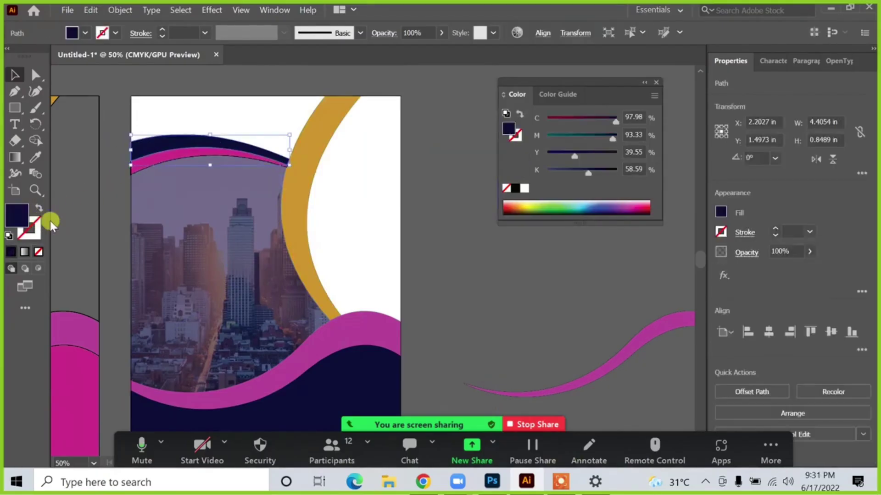
left_click(158, 160)
left_click(38, 222)
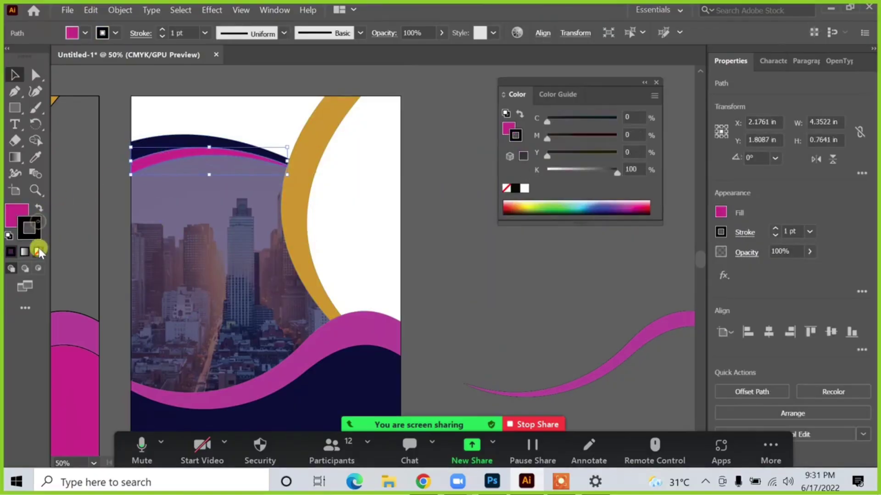
left_click(12, 214)
left_click(118, 149)
- Close the colour controls and change the fill of the purple wave on the artboard to bright orange FCA100
scroll(318, 194, "down", 1)
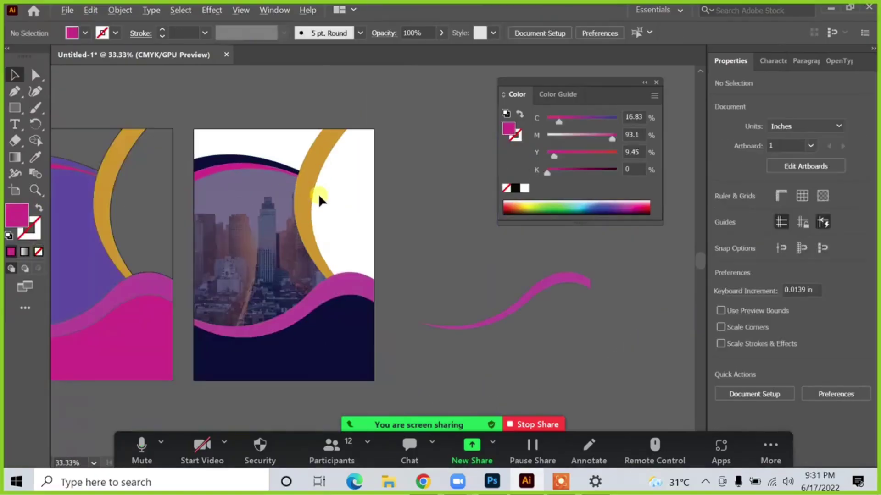
left_click_drag(422, 241, 433, 227)
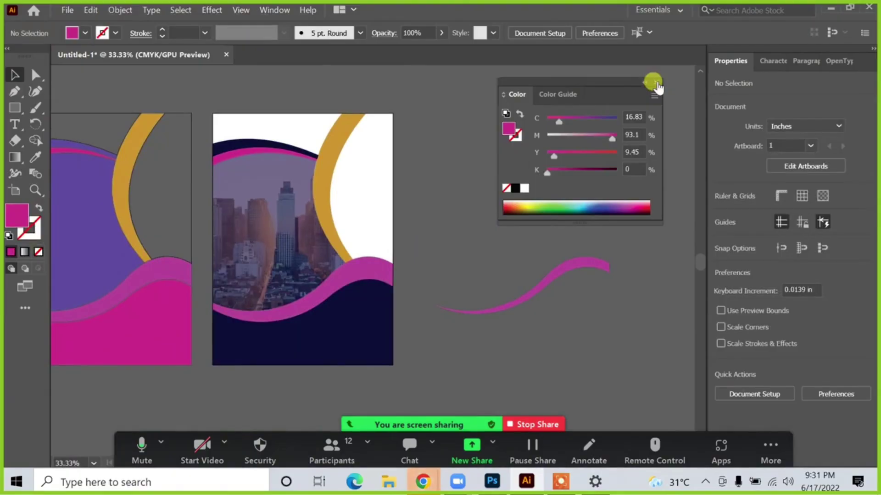
scroll(365, 265, "up", 1)
left_click(410, 289)
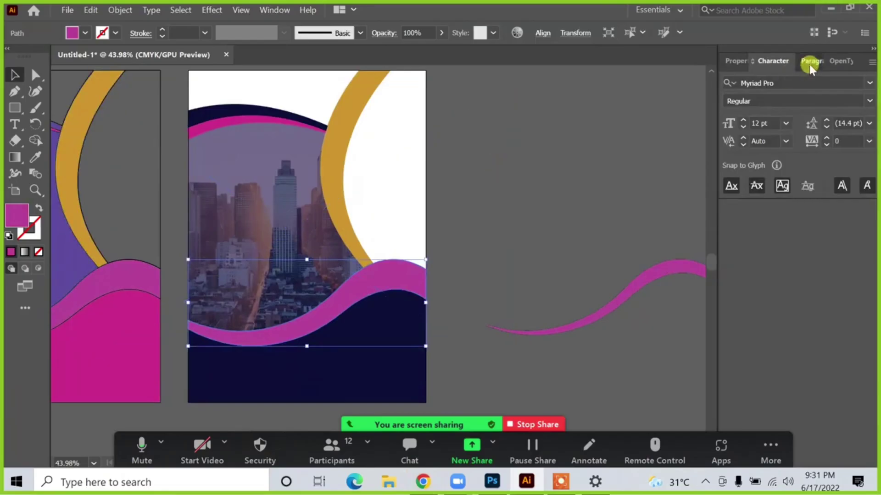
left_click(830, 64)
left_click(731, 60)
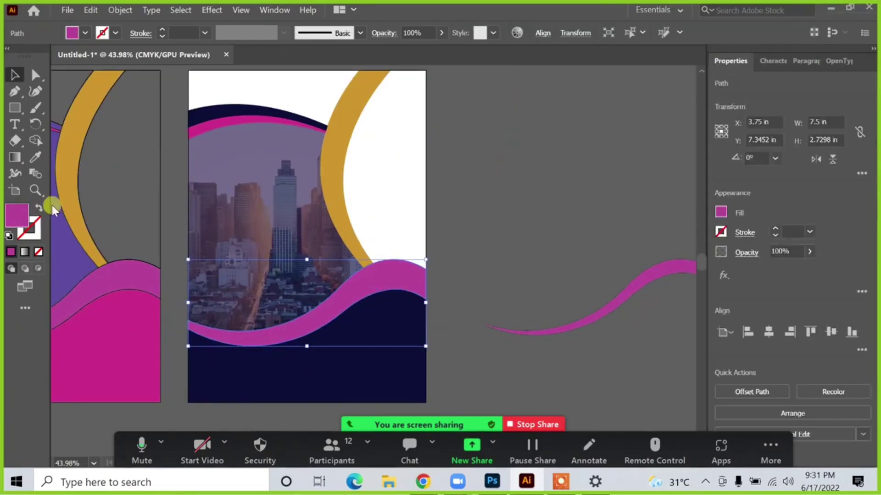
double_click(17, 213)
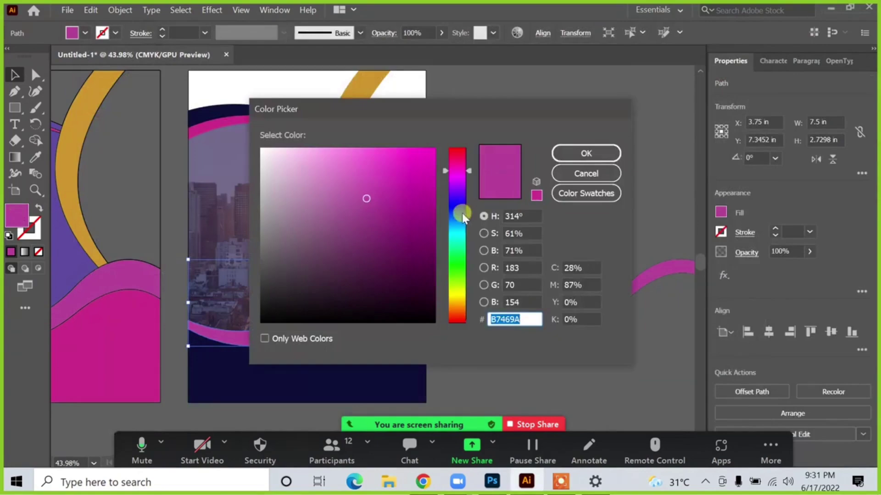
left_click_drag(462, 213, 456, 304)
left_click_drag(413, 171, 434, 148)
left_click(569, 156)
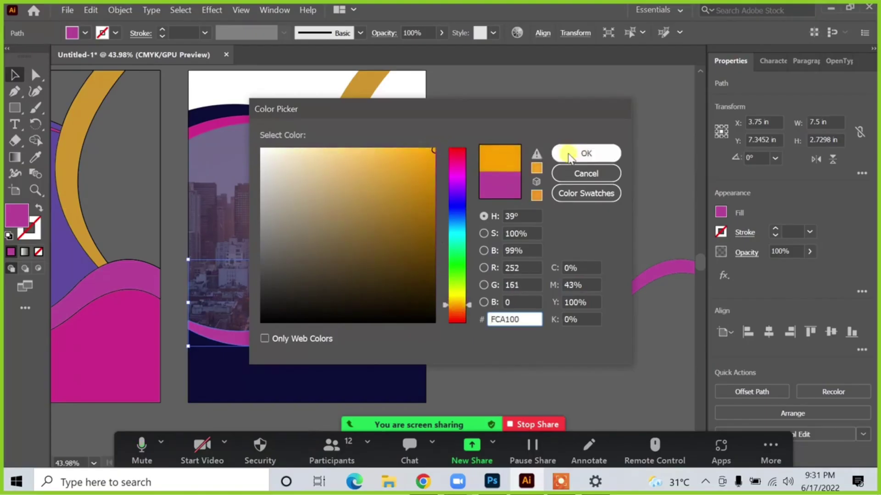
left_click(576, 178)
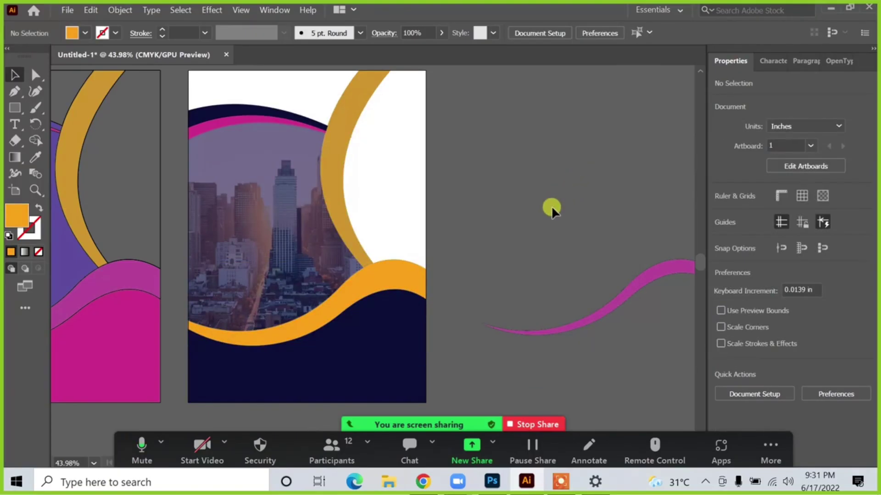
- Place a copy of the thin purple strip along the orange wave's upper edge and delete the leftover strip beside the artboard
left_click_drag(673, 264, 390, 262)
left_click(461, 282)
left_click(555, 326)
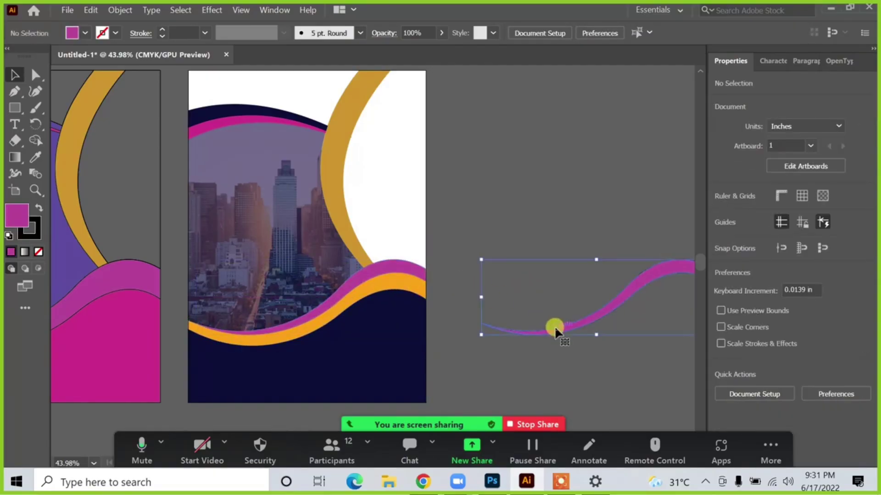
key("Delete")
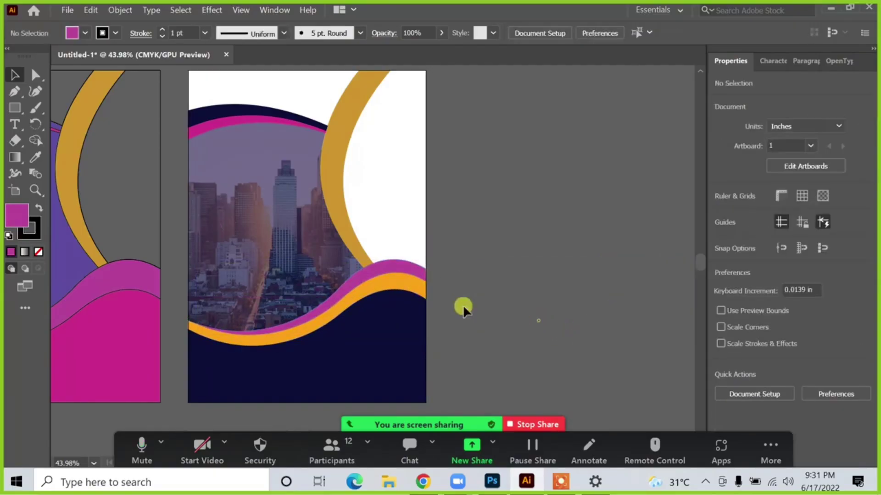
- Match the thin purple strip along the wave's upper edge to the orange wave's fill, and deepen that fill to orange F7741C
left_click(406, 268)
left_click(33, 159)
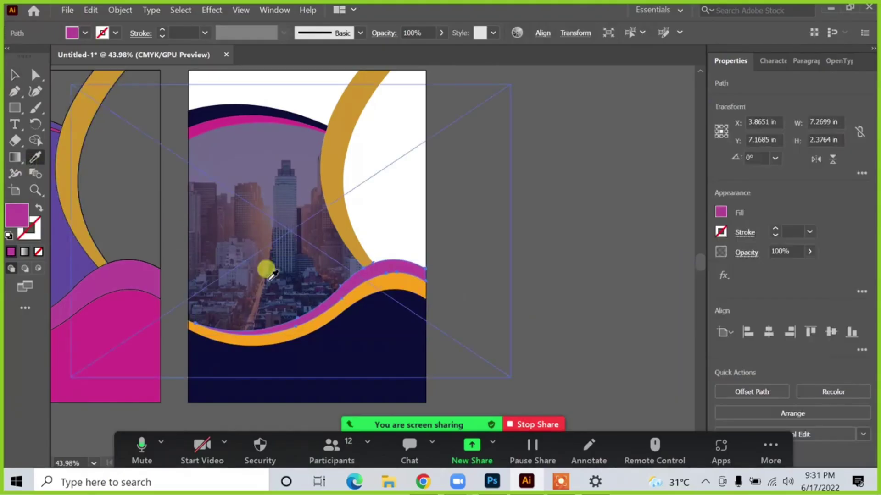
left_click(315, 311)
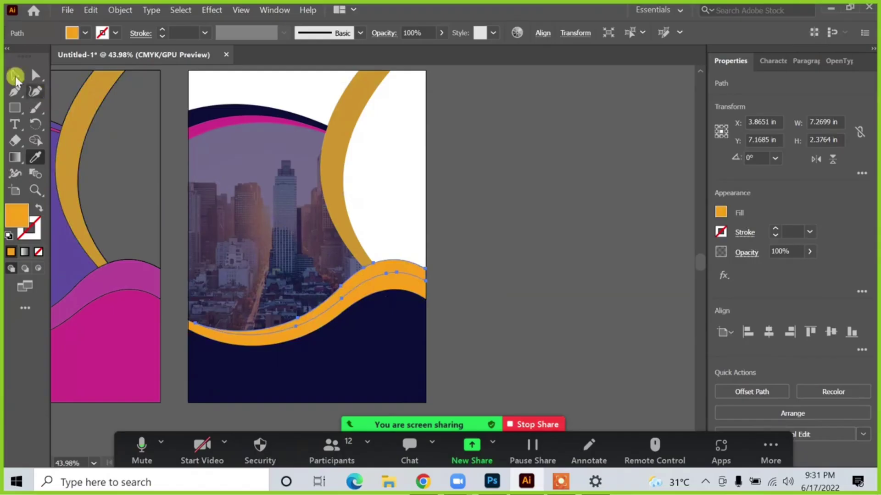
left_click(15, 75)
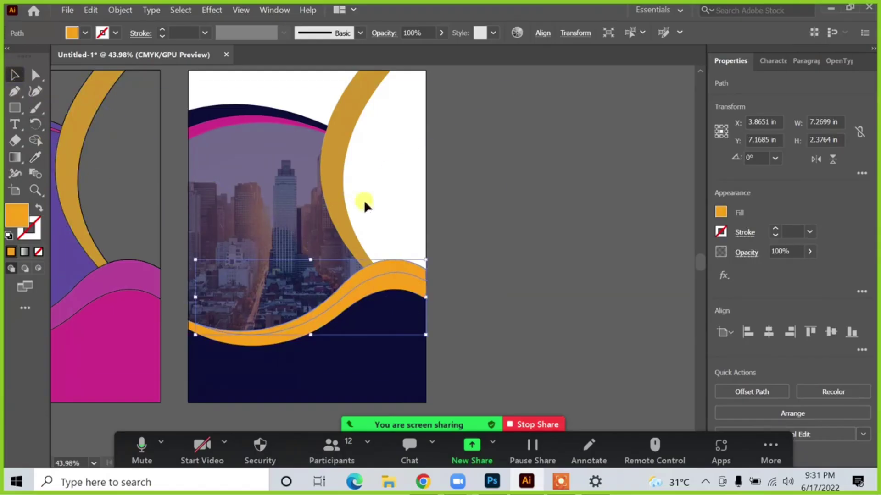
left_click(411, 260)
left_click(383, 267)
double_click(21, 211)
left_click_drag(469, 309, 470, 309)
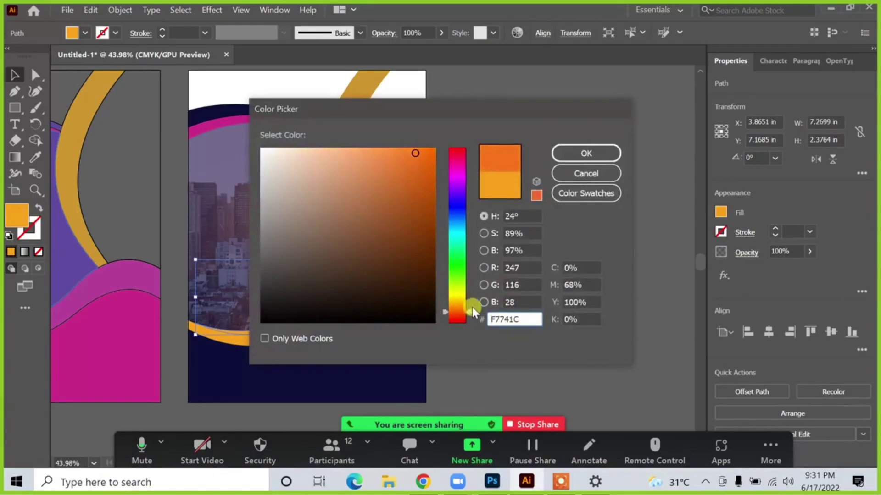
left_click(576, 152)
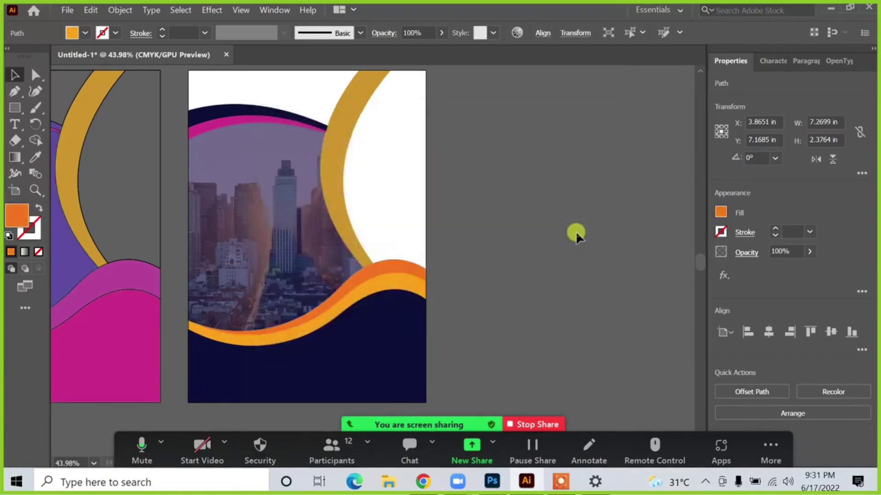
left_click(577, 234)
- Adjust the fill of the thin strip along the wave's upper edge to orange F47A1E and deselect it
left_click(400, 266)
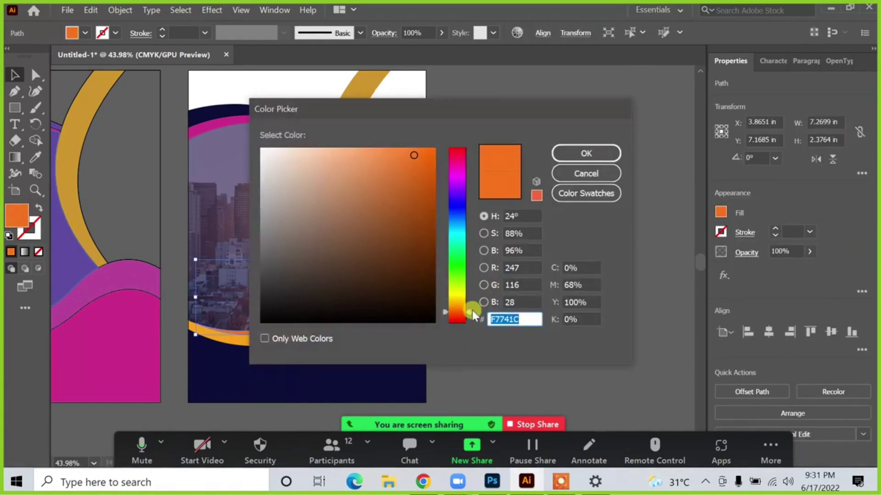
left_click(471, 312)
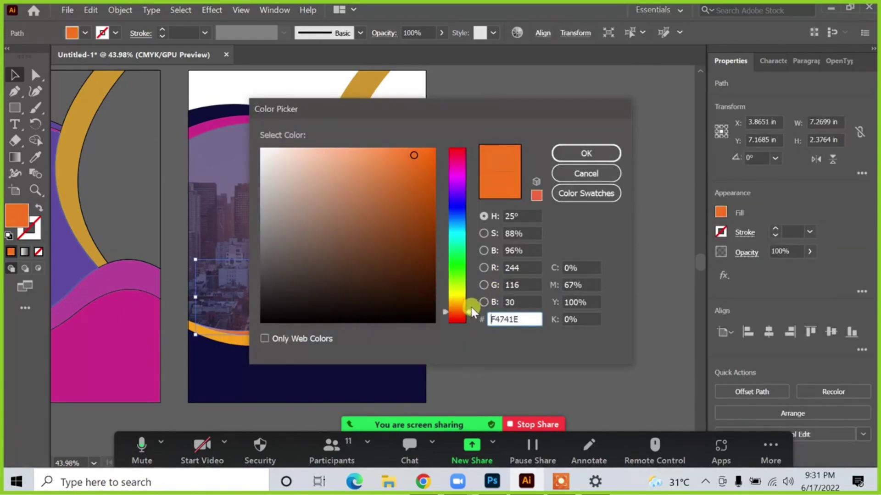
left_click(471, 308)
left_click(577, 158)
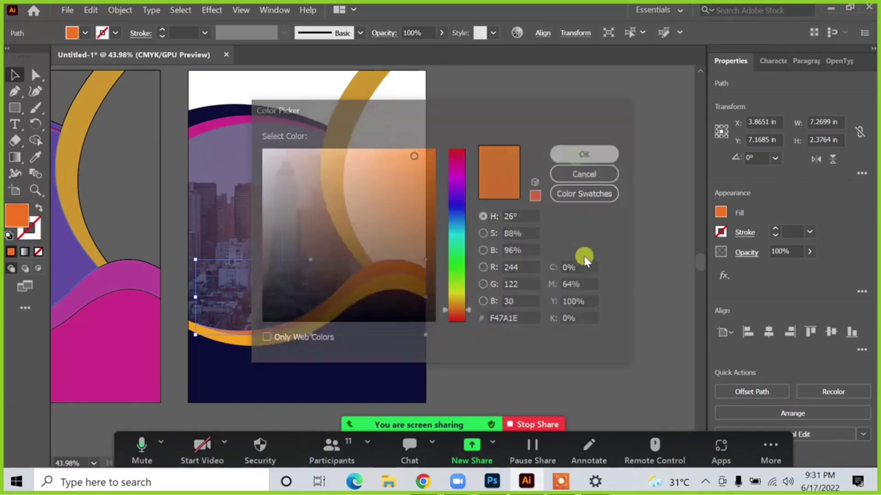
left_click(583, 259)
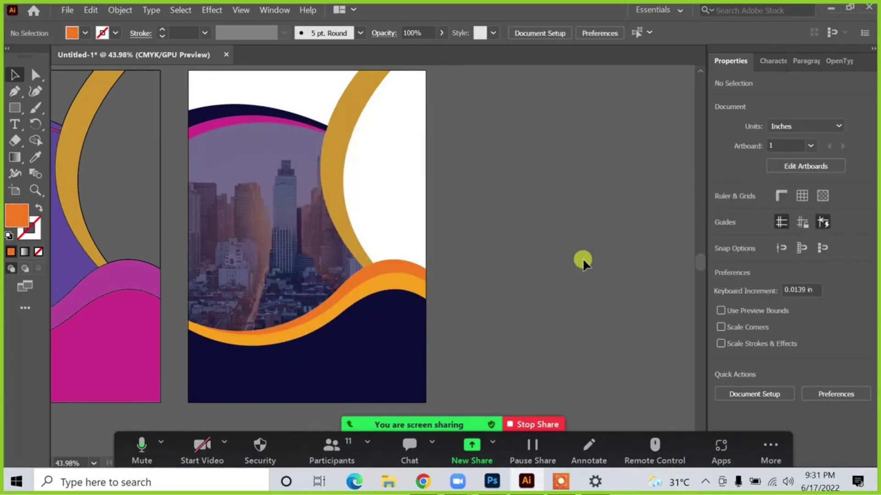
- Place a copy of the curved gold band beside the artboard and a second copy overlapping it, shifted slightly sideways
scroll(578, 257, "down", 1)
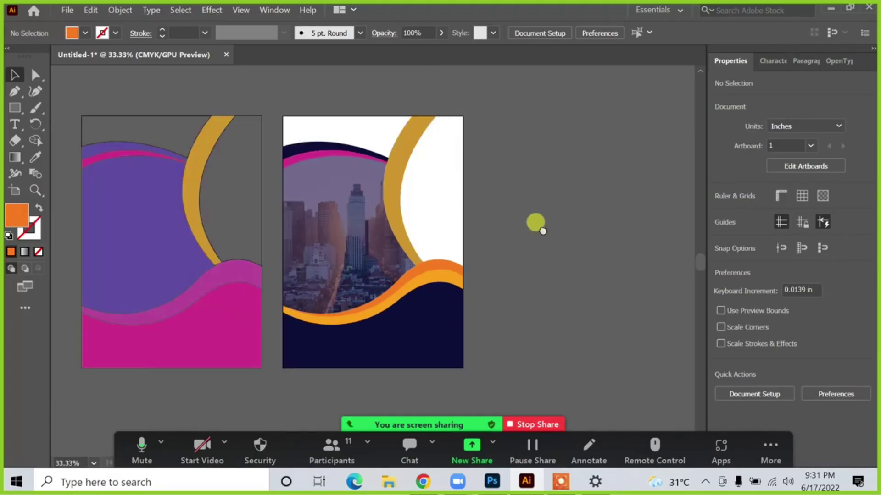
scroll(459, 207, "up", 2)
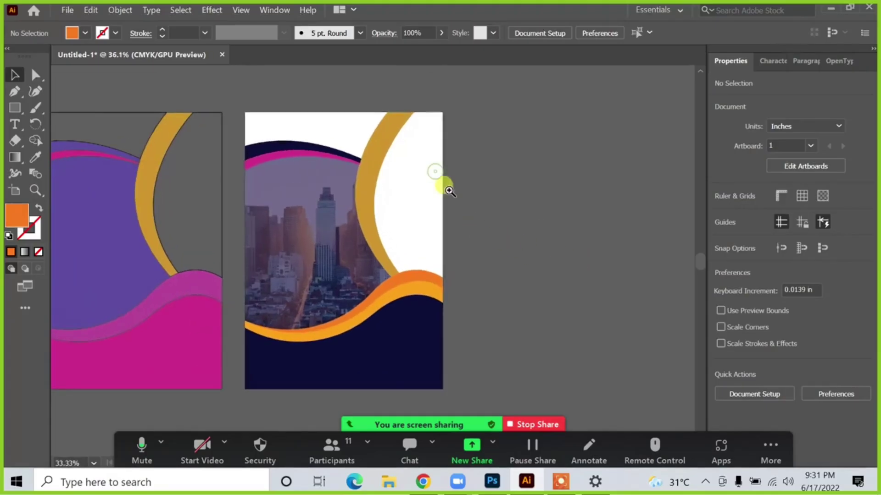
left_click(349, 168)
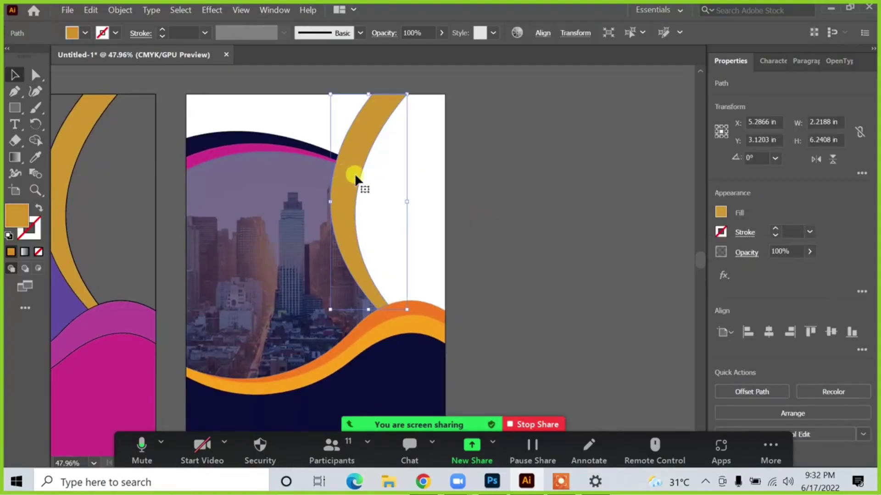
left_click_drag(355, 173, 523, 193)
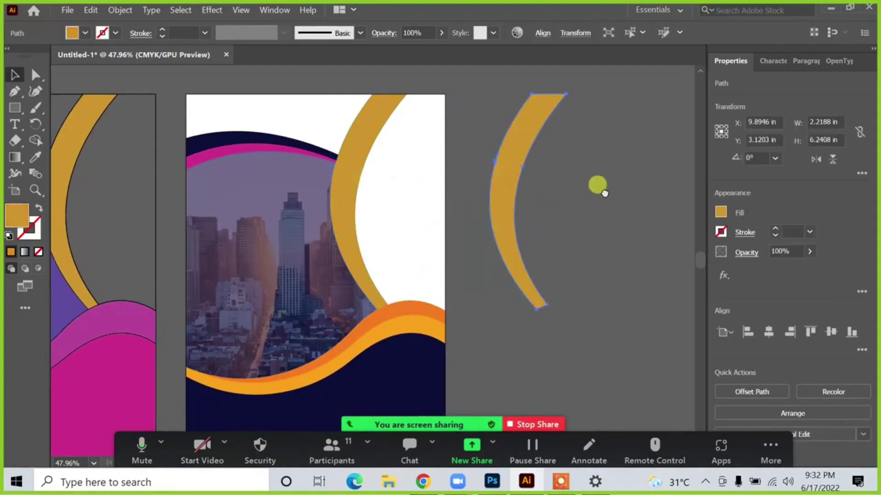
scroll(518, 191, "right", 2)
left_click_drag(456, 191, 472, 196)
left_click(608, 294)
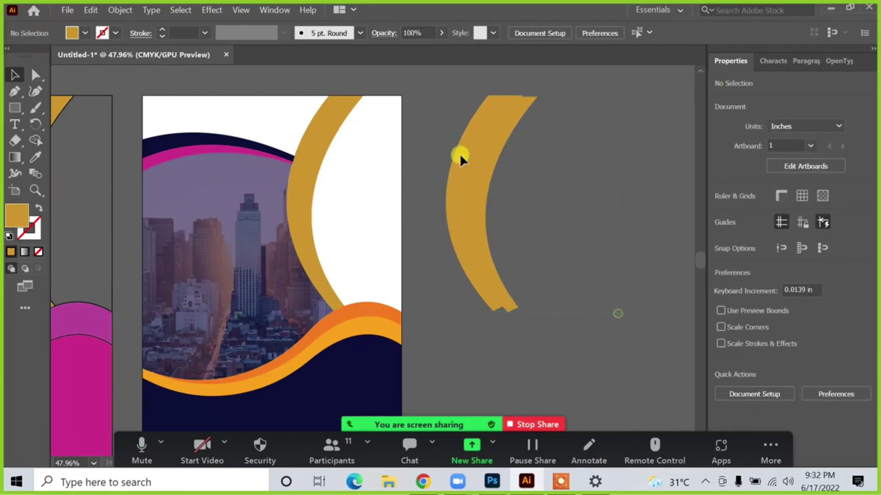
- Remove the outer parts of the two overlapping gold bands with Shape Builder, keeping the tapered overlap
left_click(446, 135)
left_click(34, 141)
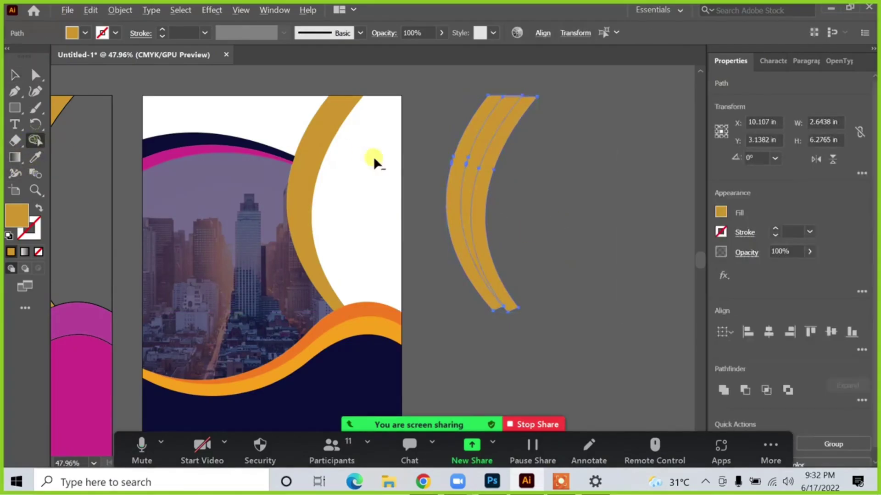
left_click_drag(452, 165, 486, 161)
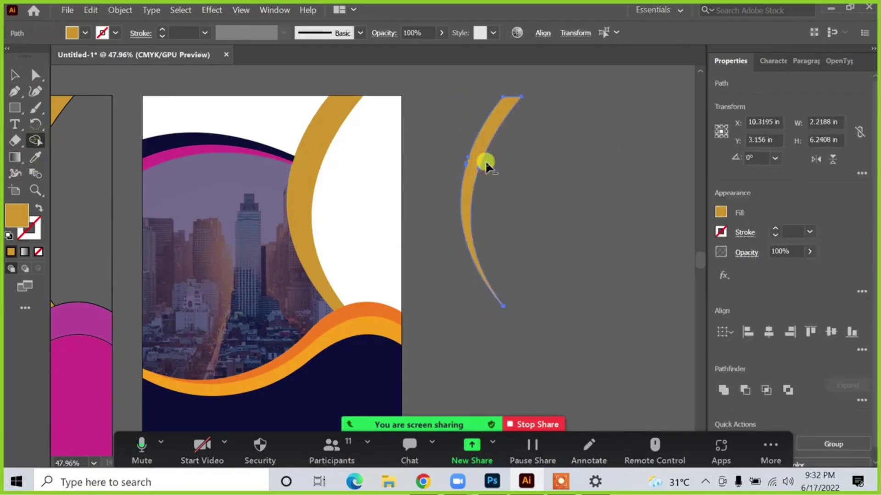
- Match the tapered gold strip's fill to the deep orange strip along the wave's upper edge
left_click(19, 71)
left_click(481, 122)
left_click(485, 132)
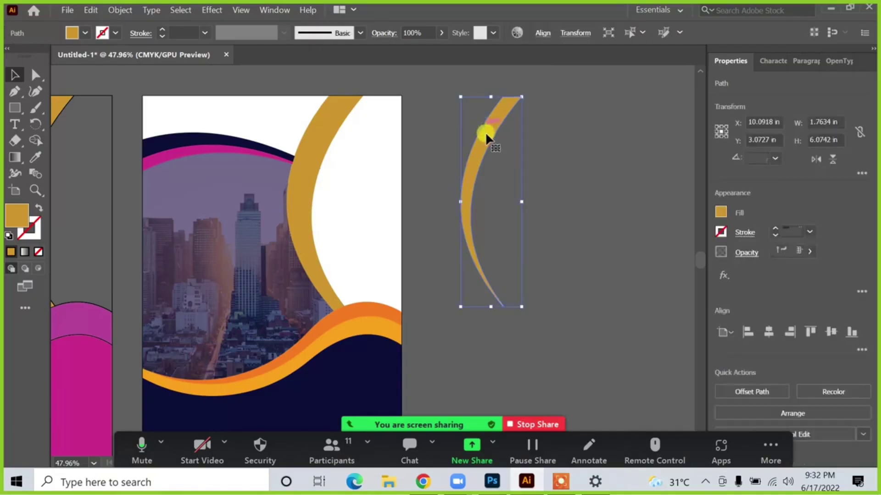
left_click(35, 157)
left_click(371, 301)
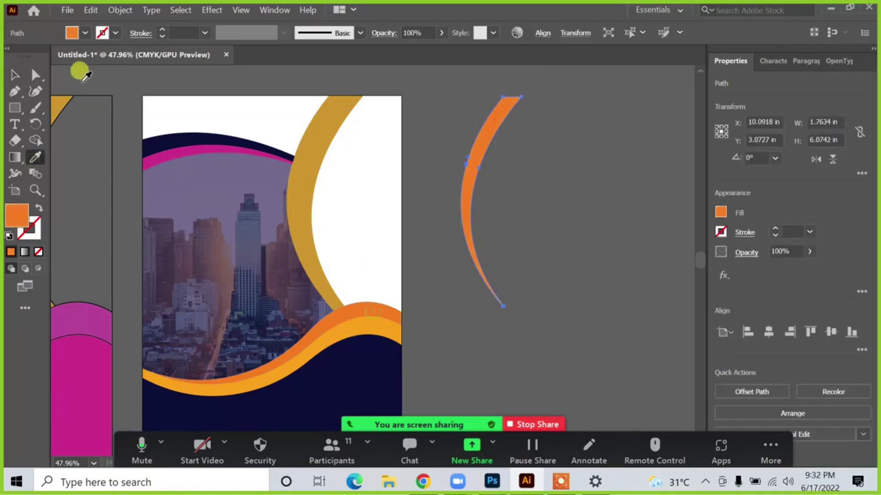
left_click(18, 74)
- Place the tapered orange strip along the gold band's inner edge and delete the leftover gold strip beside the artboard
left_click(549, 180)
left_click_drag(474, 147, 314, 146)
left_click(497, 180)
left_click_drag(442, 131, 544, 228)
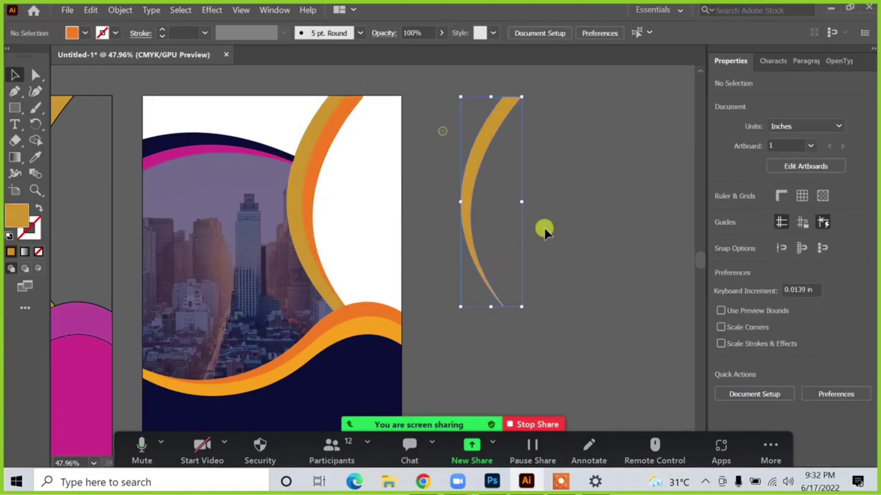
key("Delete")
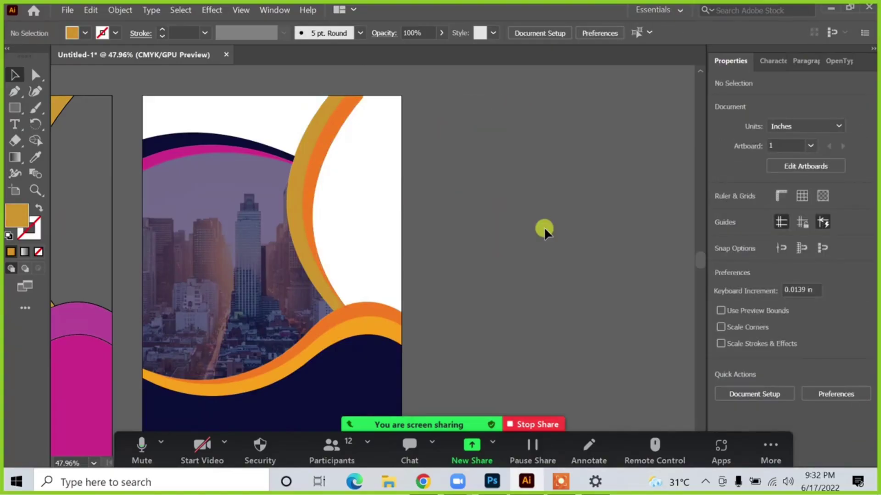
- Try a lighter orange F28A22 fill on both thin orange strips and undo the change
left_click(369, 307)
left_click(313, 216)
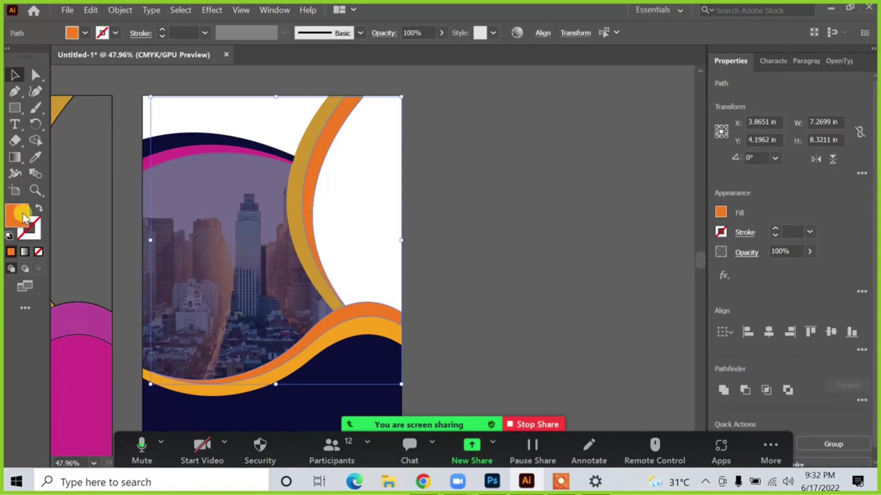
double_click(18, 214)
left_click_drag(468, 313, 469, 306)
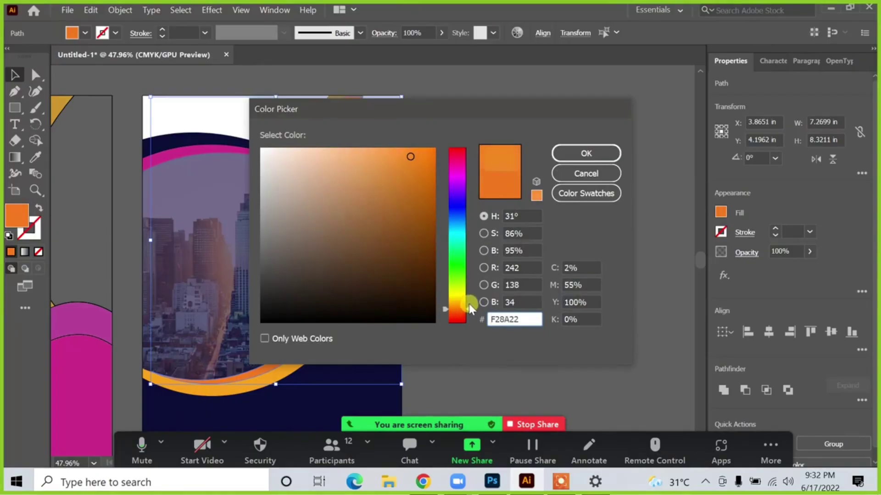
left_click(581, 173)
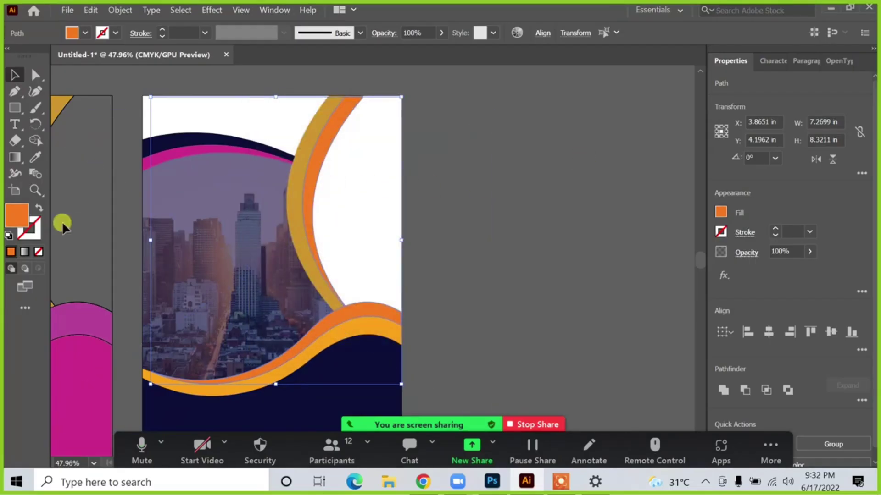
double_click(25, 203)
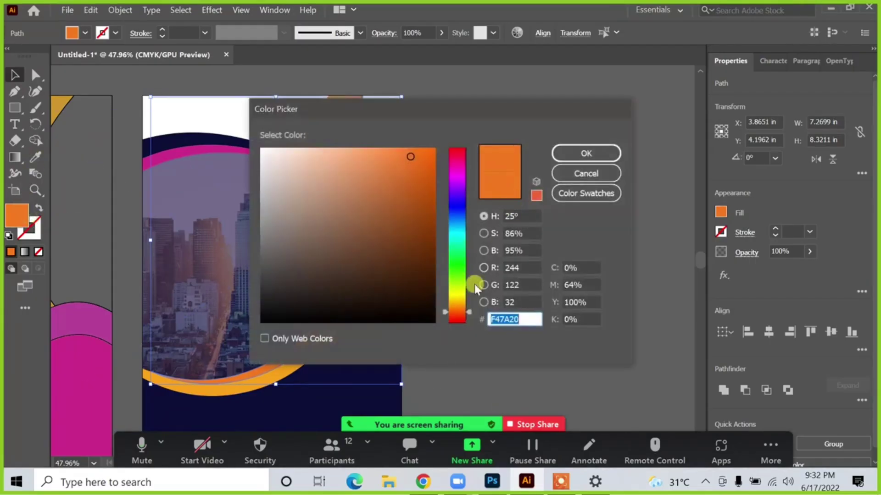
left_click_drag(470, 311, 471, 305)
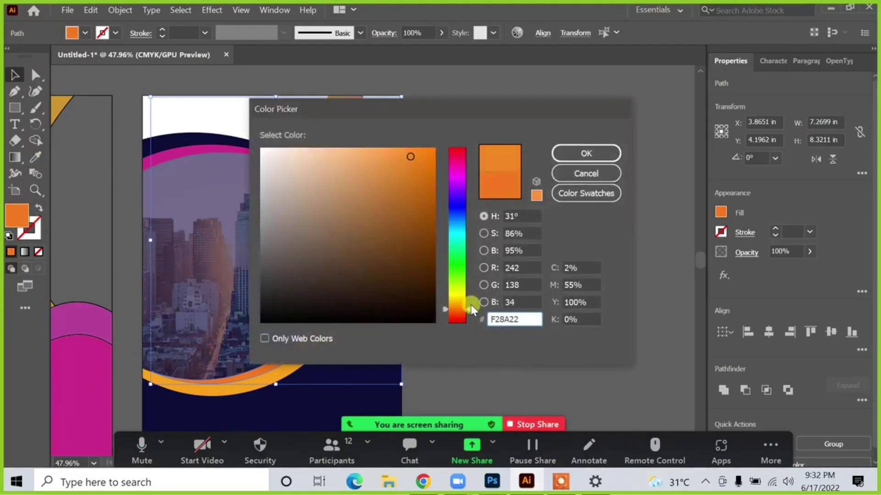
left_click(558, 180)
left_click(538, 223)
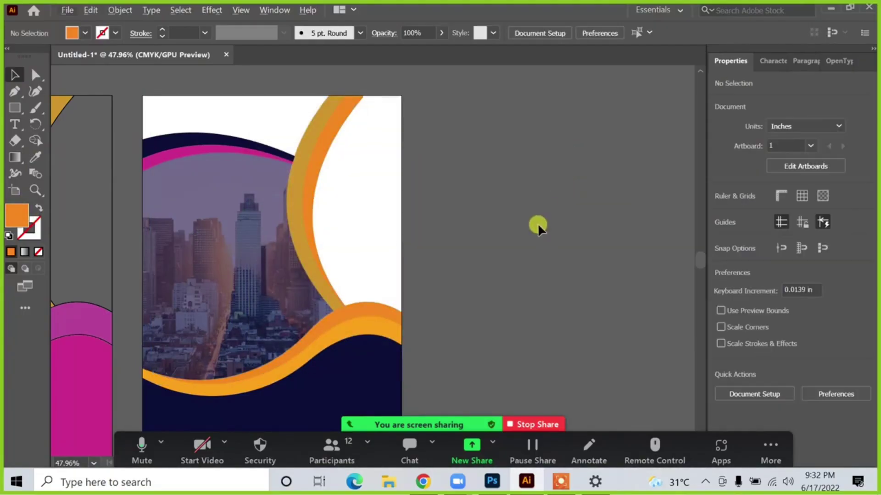
key("ctrl+z")
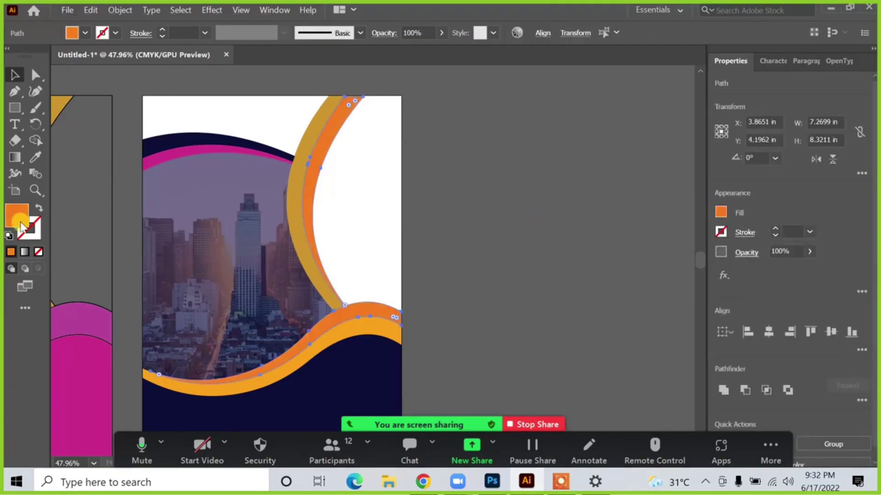
- Change the fill of both thin orange strips on the band and the wave to dark gold D88A00
double_click(18, 216)
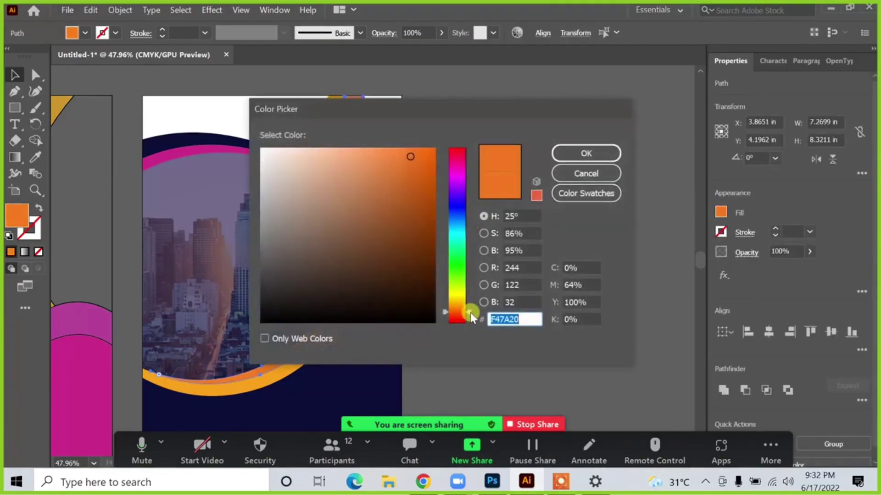
left_click_drag(470, 312, 469, 301)
left_click_drag(416, 169, 437, 173)
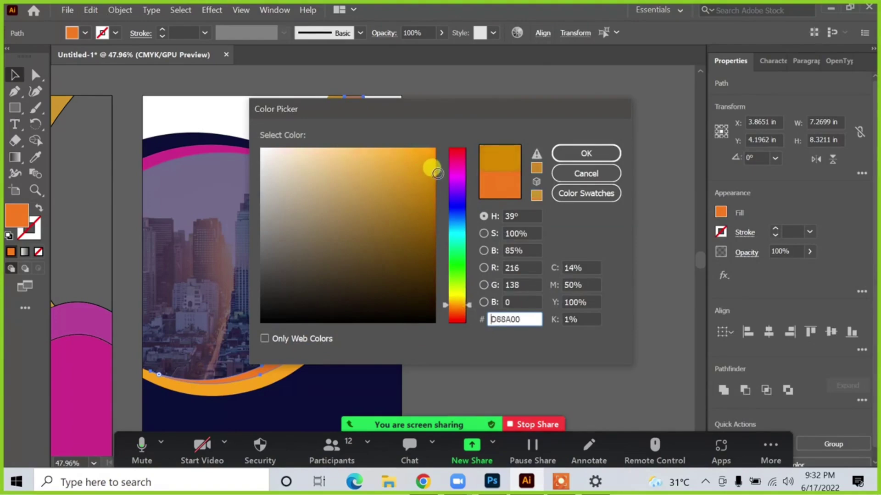
left_click(571, 151)
left_click(544, 200)
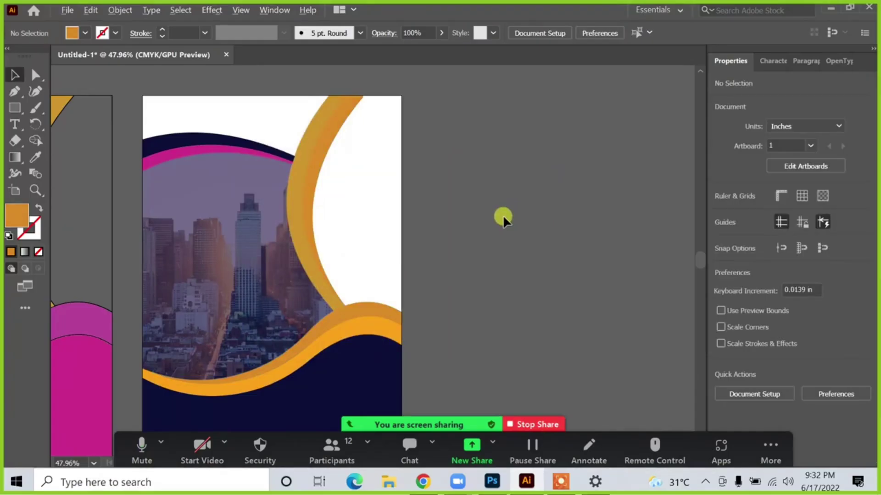
- Shift the fill of the thin strips on the curved band and the wave to a slightly browner orange and deselect them
scroll(503, 215, "down", 1)
scroll(502, 215, "up", 1)
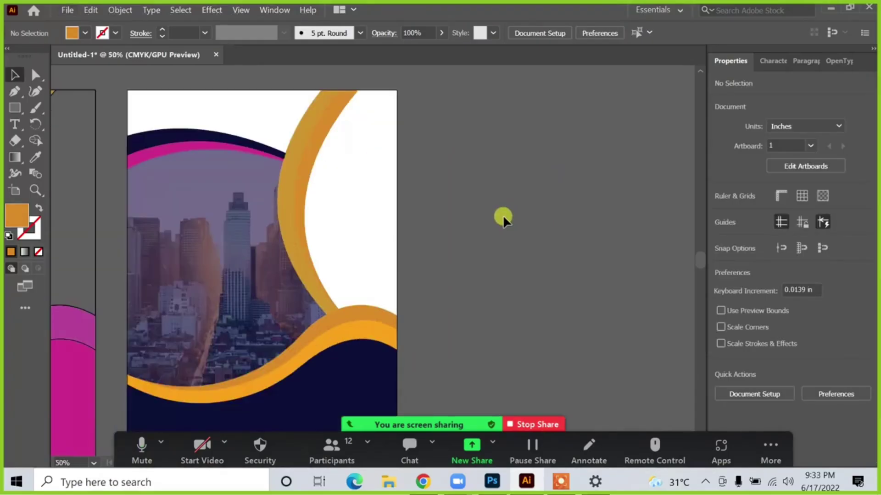
left_click(302, 175)
left_click(343, 315)
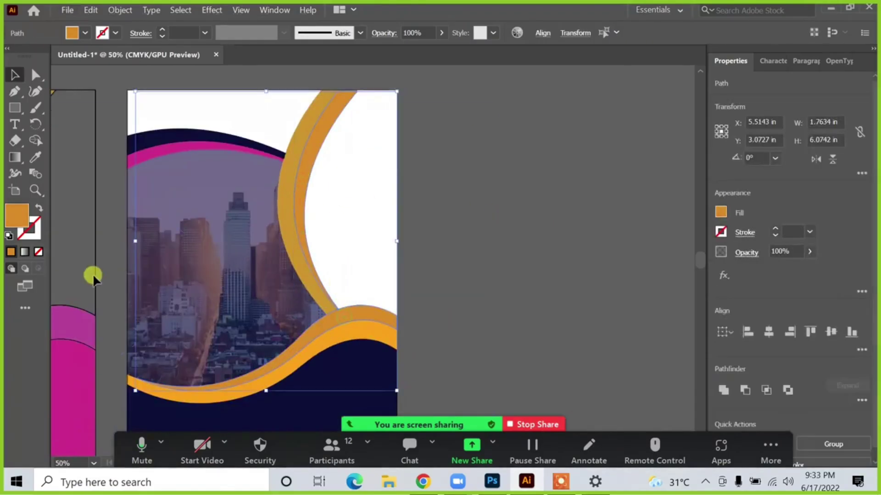
double_click(23, 222)
left_click_drag(436, 176, 426, 177)
left_click(567, 153)
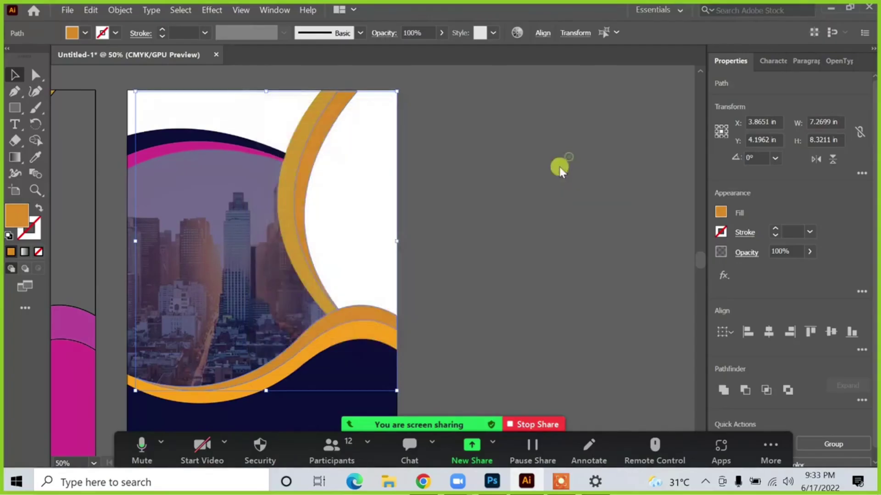
left_click(556, 174)
scroll(533, 183, "down", 1)
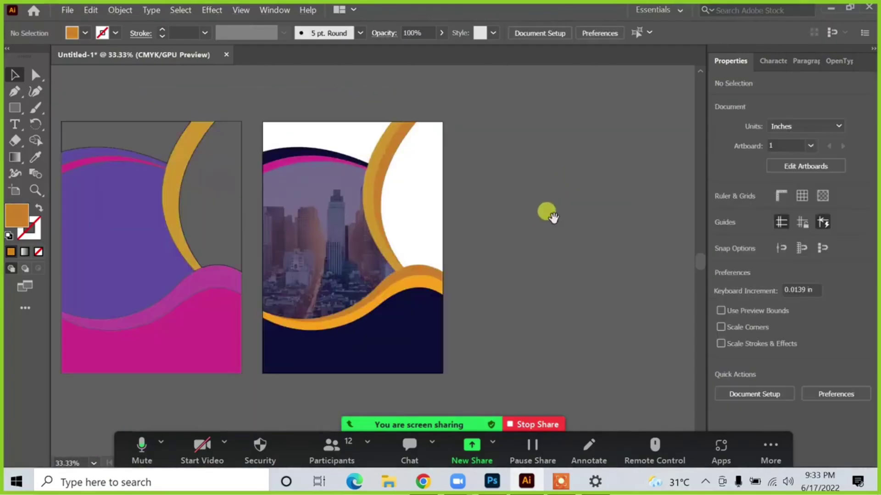
left_click_drag(547, 210, 524, 210)
scroll(462, 200, "up", 1)
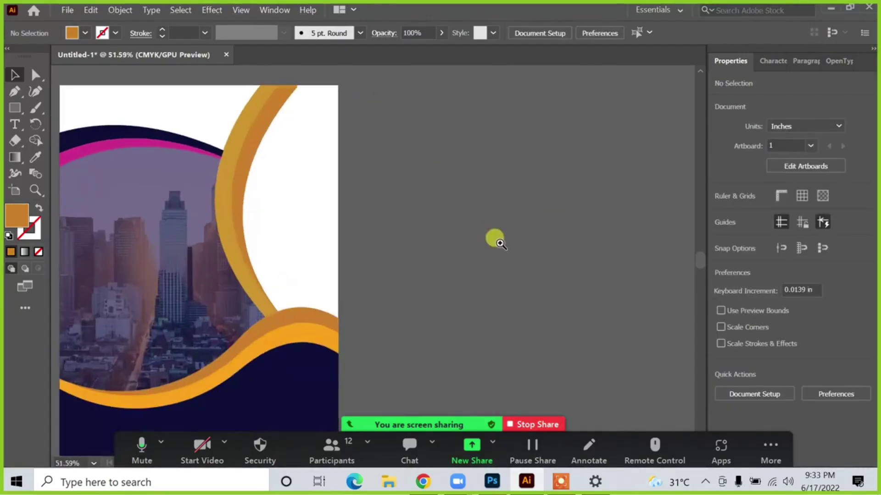
- Duplicate the curved gold band slightly toward the white area and fill the copy with light grey DDDDDD
mouse_move(224, 186)
left_mouse_down()
mouse_move(238, 189)
mouse_move(233, 184)
left_mouse_up()
left_click(425, 198)
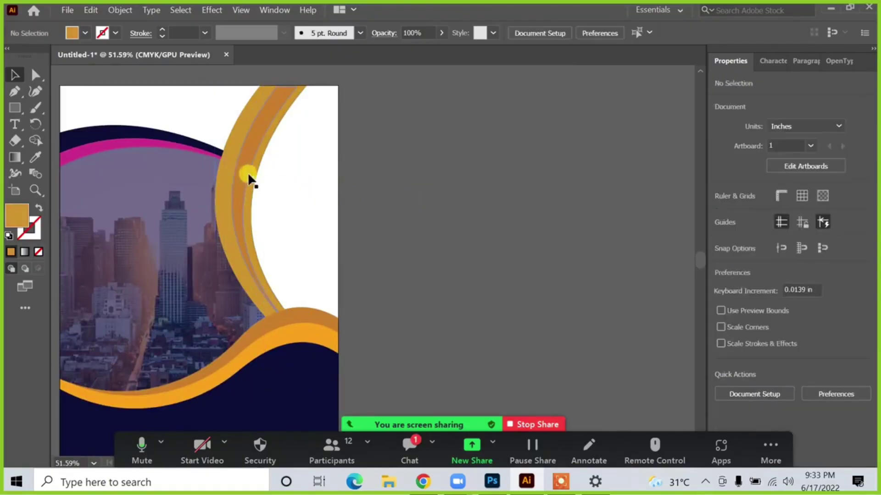
left_click(256, 174)
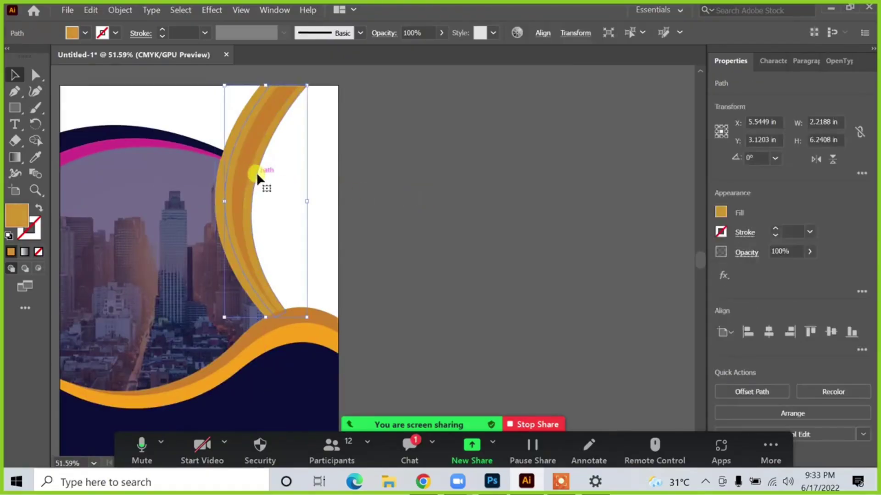
double_click(16, 220)
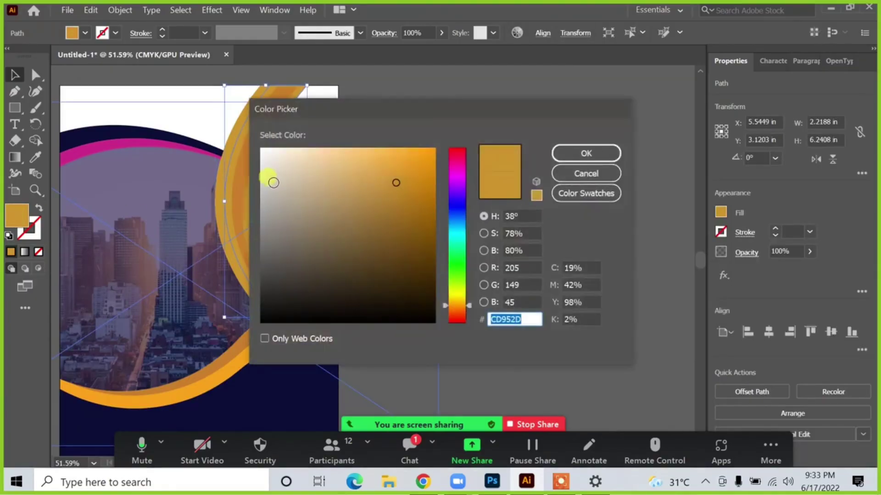
left_click(260, 170)
left_click(586, 153)
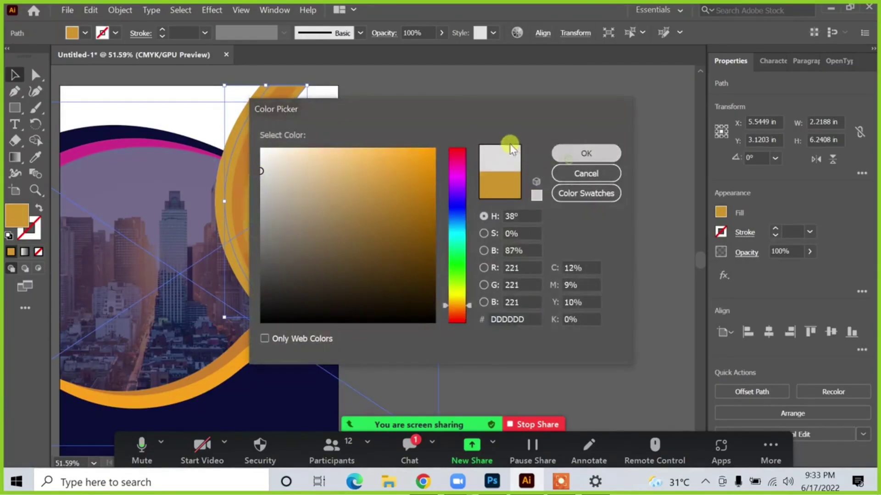
left_click(328, 133)
left_click(274, 126)
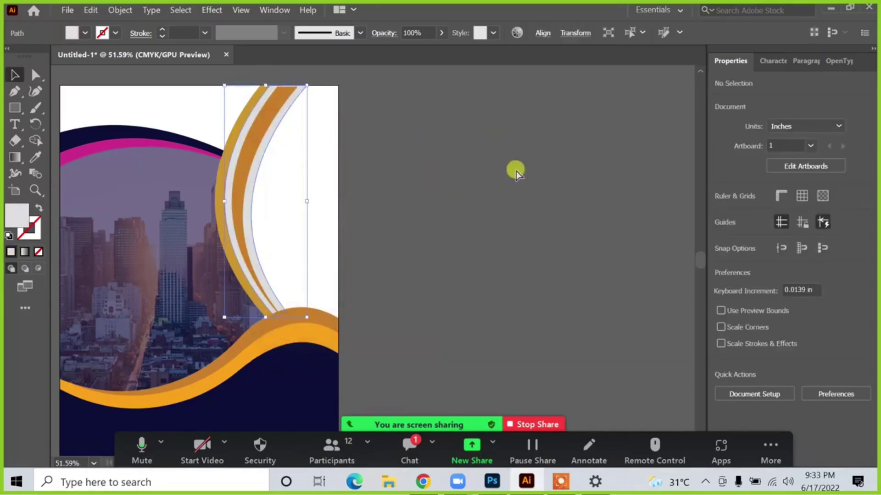
- Send the light grey band copy behind the gold band and darken its fill to a medium grey, about B7B7B7
key("ctrl+[")
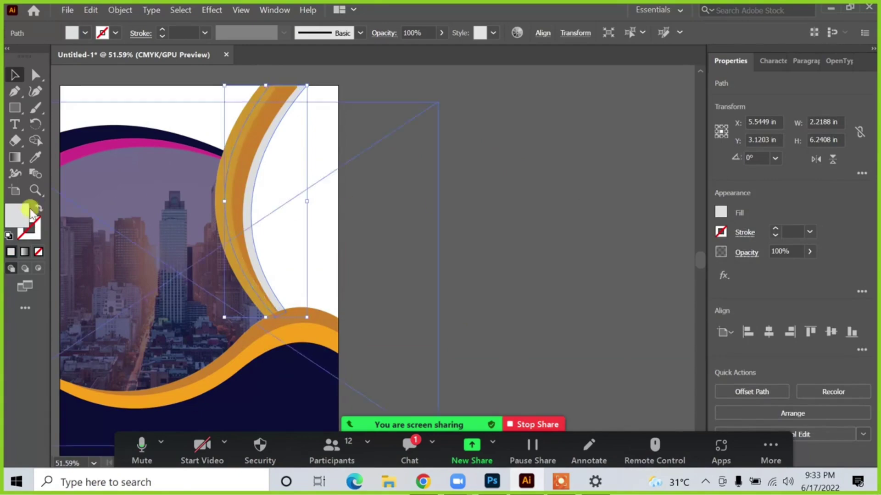
double_click(17, 215)
left_click_drag(259, 193, 267, 189)
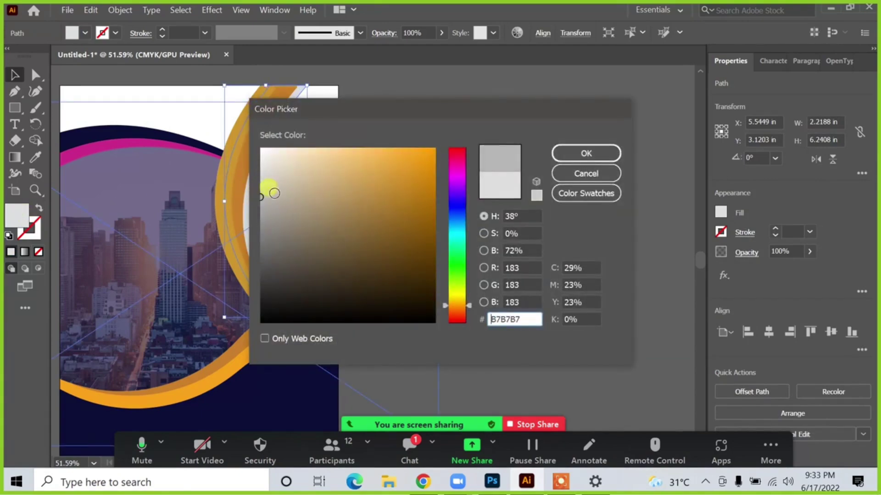
left_click(562, 153)
left_click(533, 160)
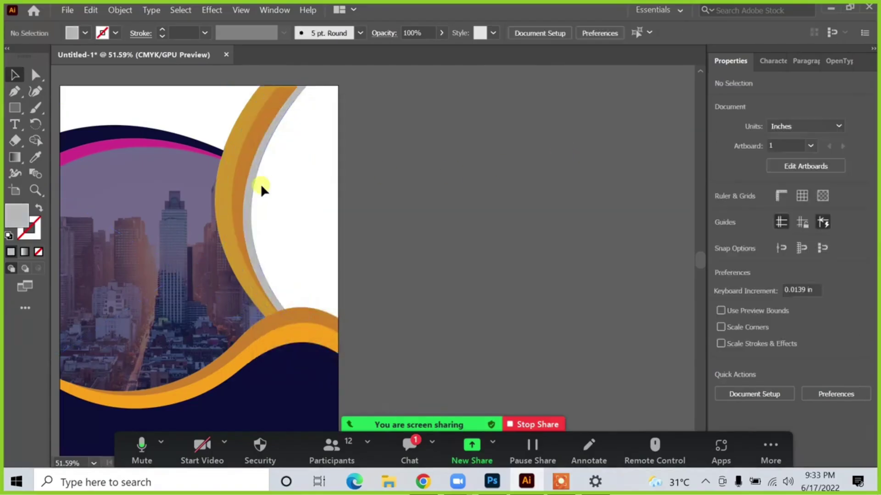
- Reduce the opacity of the grey curved strip to 46% and deselect it
left_click(252, 179)
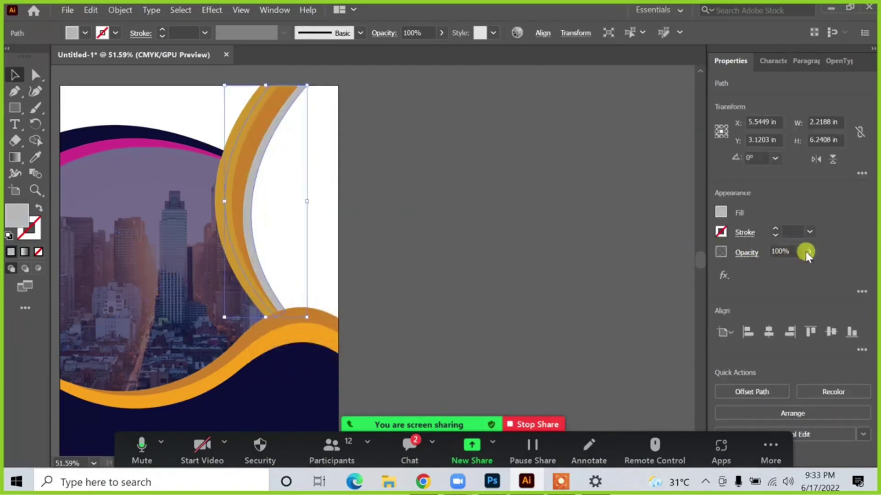
left_click(806, 252)
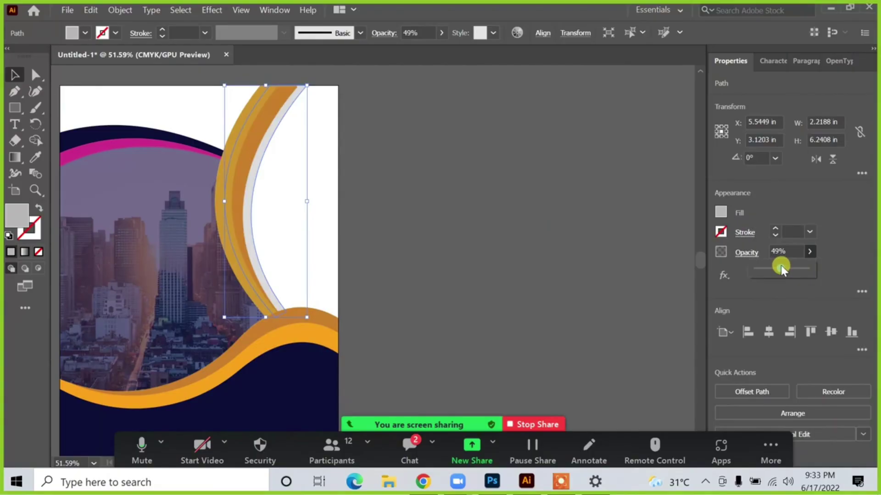
left_click(589, 225)
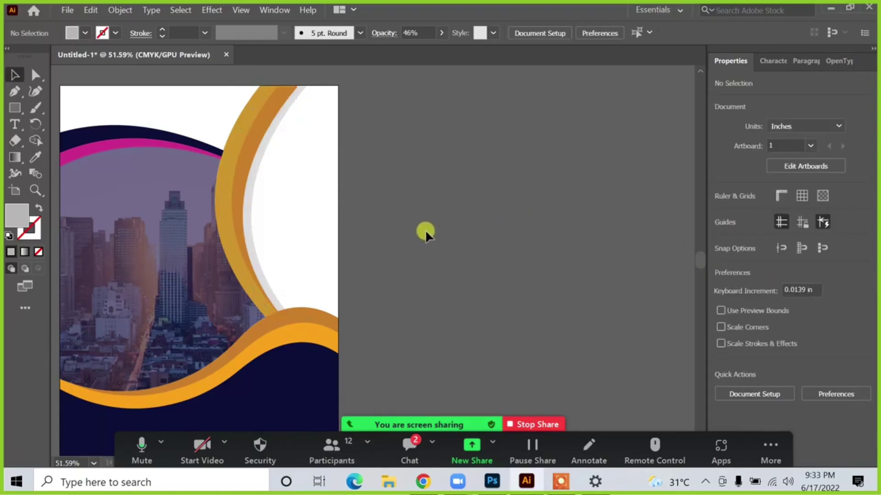
- Sample the curved band's darker orange onto the thin magenta strip above the photo, and settle on the band's gold fill
scroll(425, 229, "down", 1)
left_click_drag(386, 170, 485, 190)
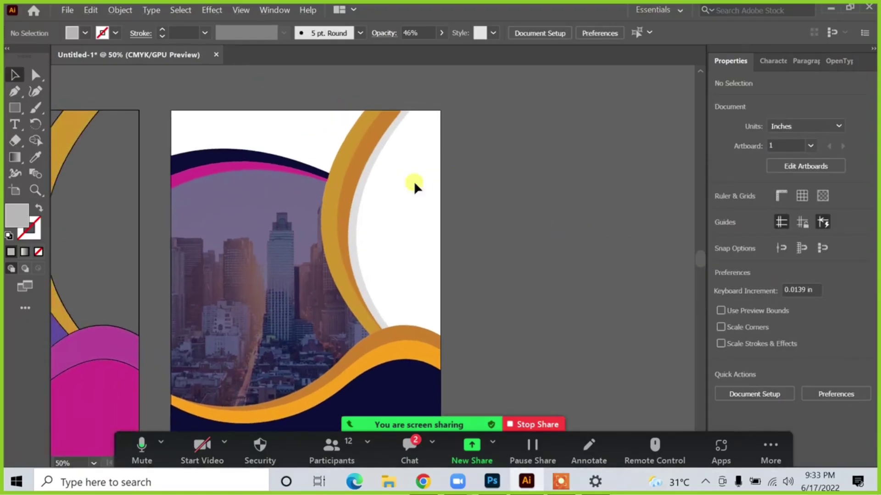
scroll(245, 133, "up", 2)
left_click(252, 166)
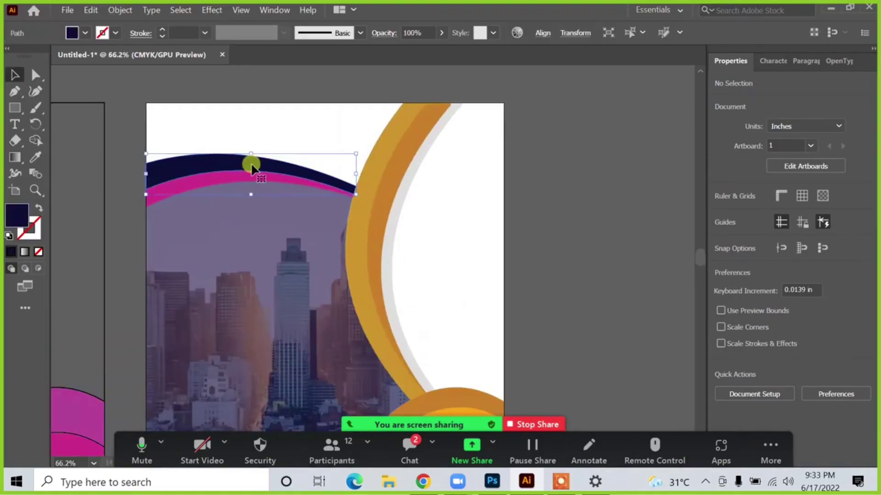
scroll(251, 163, "down", 2)
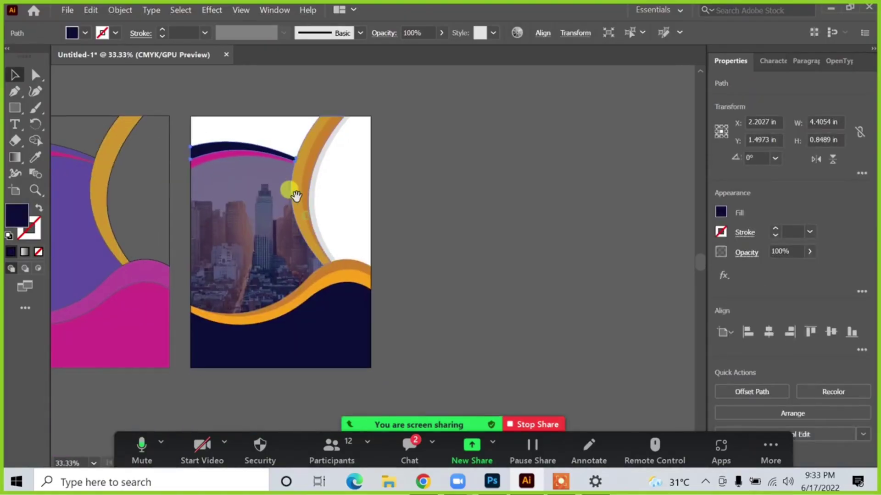
scroll(230, 156, "up", 2)
left_click(256, 160)
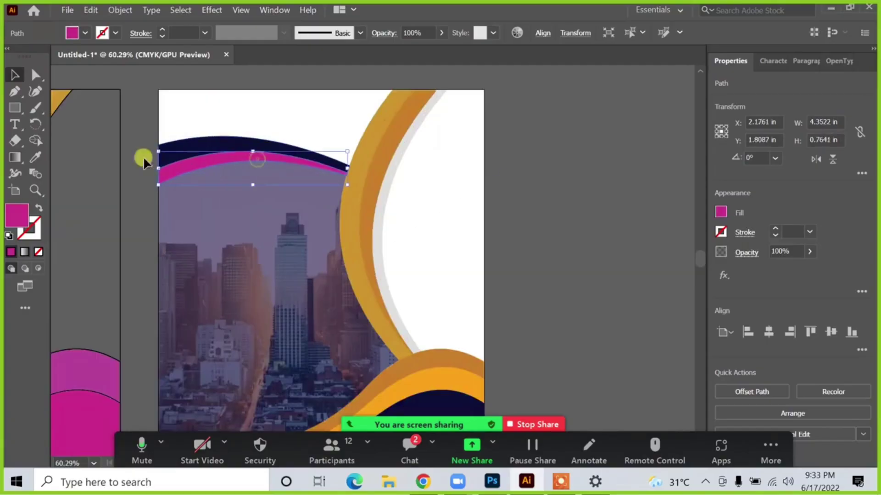
left_click(36, 157)
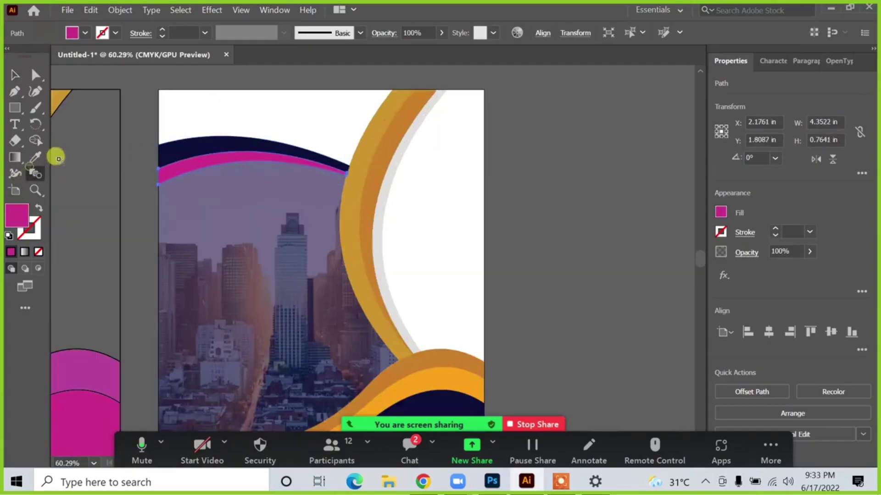
left_click(372, 154)
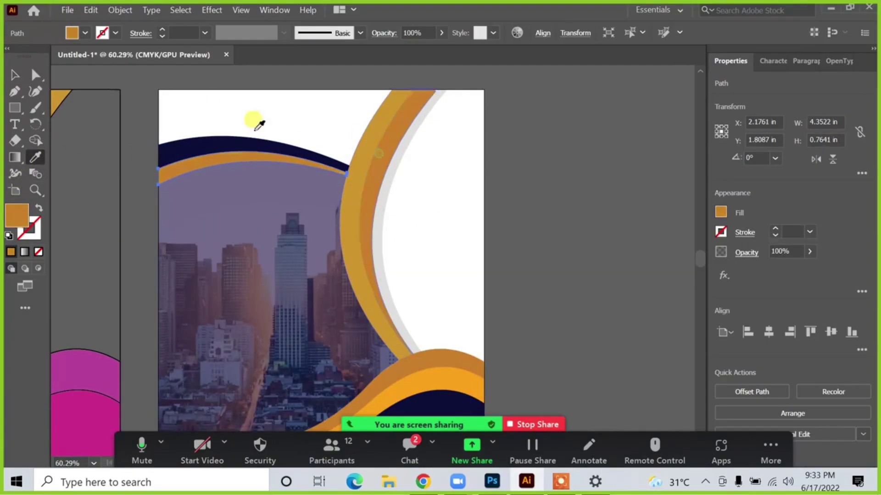
left_click(15, 74)
left_click(493, 192)
scroll(493, 192, "down", 1)
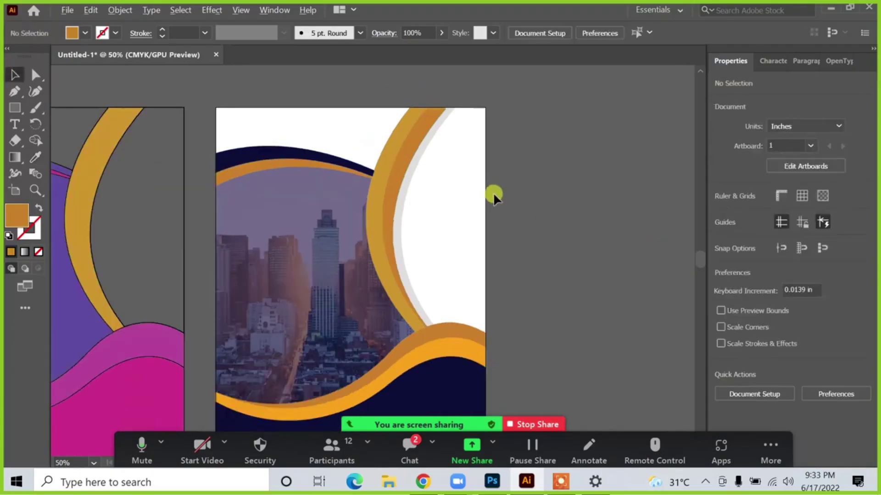
scroll(508, 190, "down", 2)
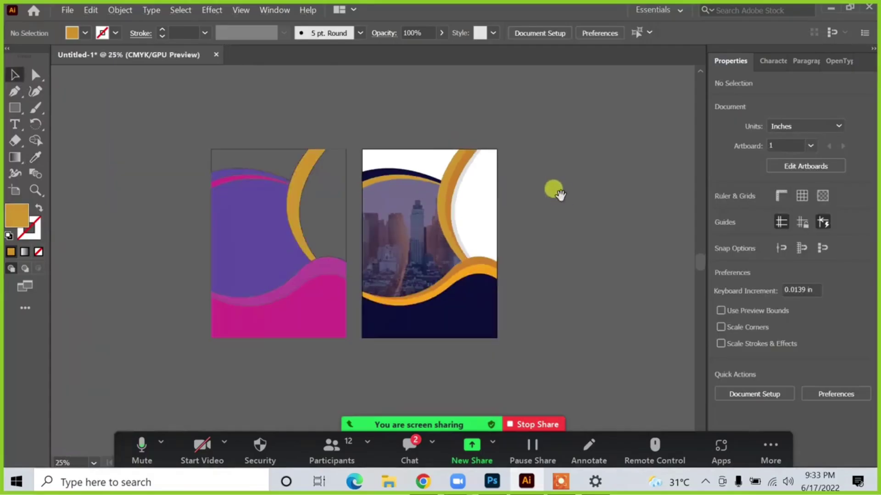
left_click_drag(554, 190, 470, 209)
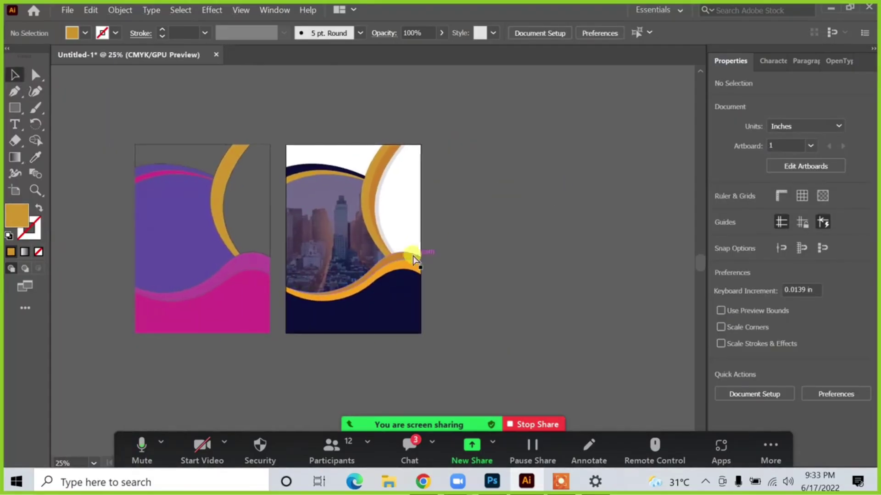
left_click(318, 238)
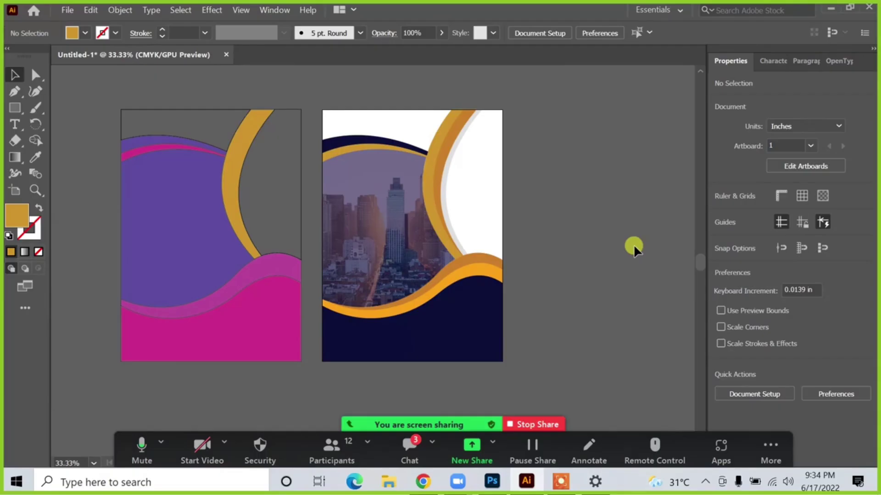
- Try pulling the gold band and the large purple shape out of the outlined layout copy, and undo the moves
left_click_drag(262, 164, 612, 208)
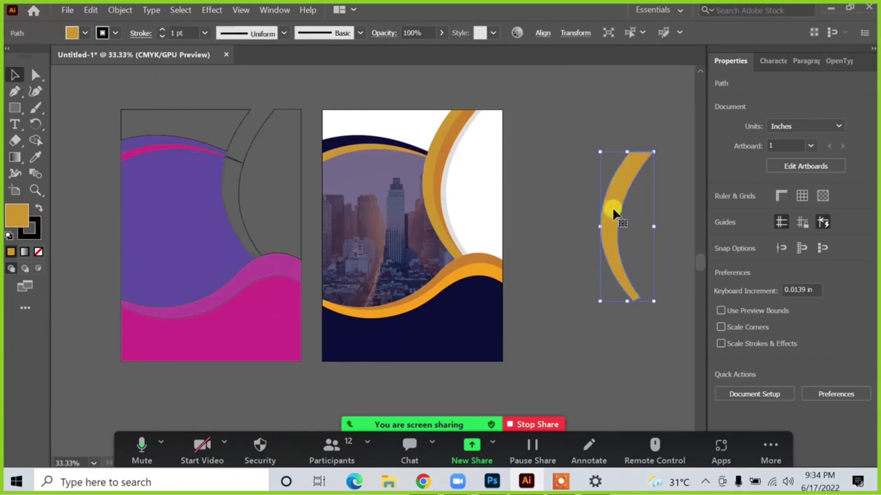
left_click_drag(210, 213, 626, 362)
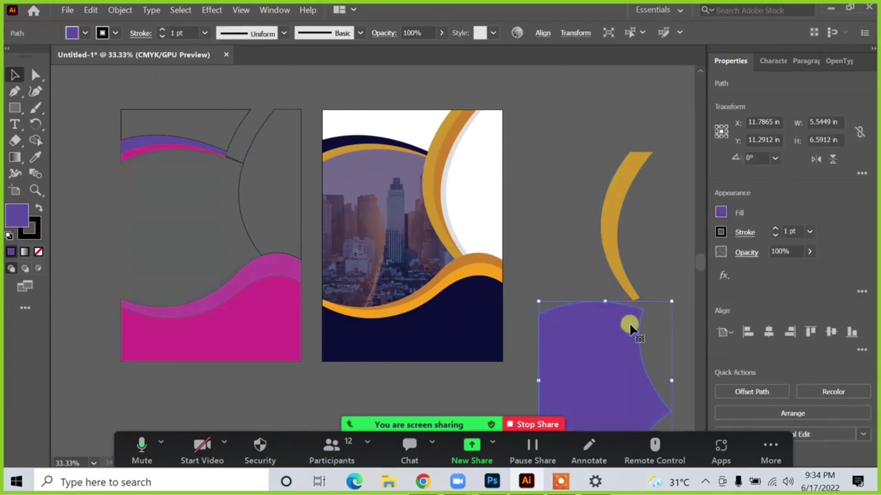
left_click(620, 270, "shift")
left_click_drag(615, 260, 596, 280)
left_click(571, 197)
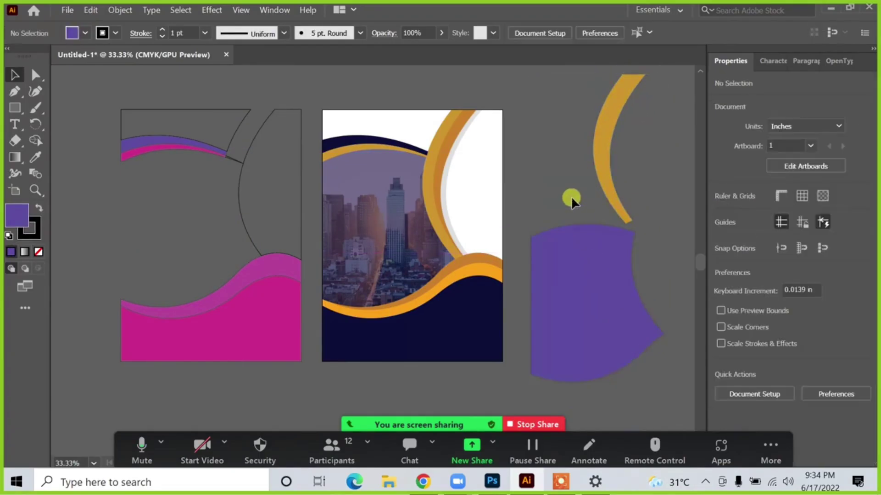
key("ctrl+z")
key("ctrl+z")
key("ctrl+z")
key("ctrl+z")
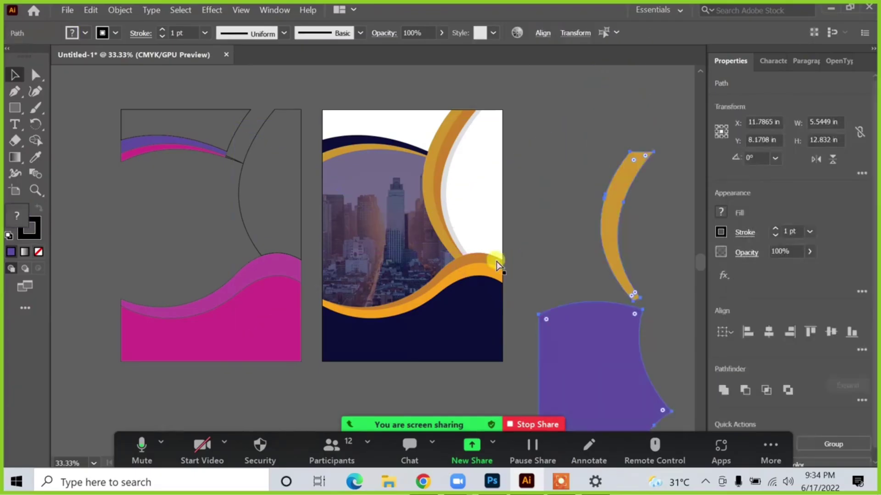
key("ctrl+z")
- Try moving the outlined layout copy farther from the artboard without its gold band, and undo the move
left_click_drag(164, 92, 277, 358)
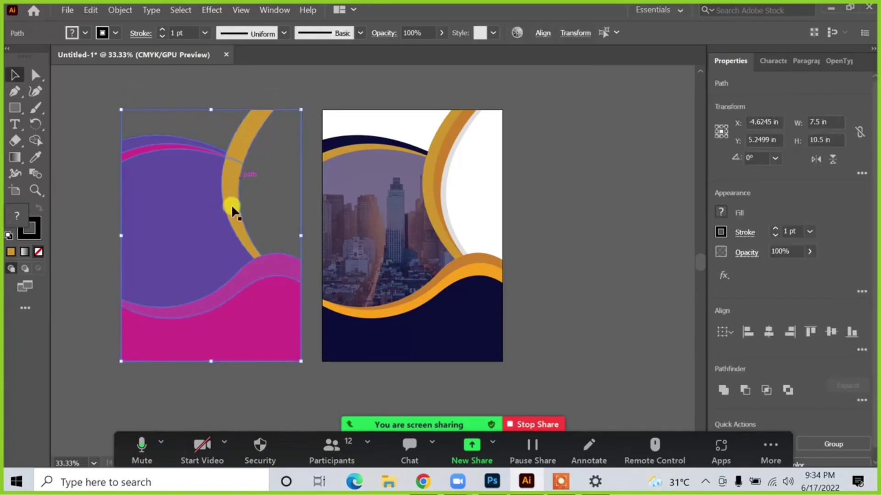
left_click_drag(185, 203, 80, 213)
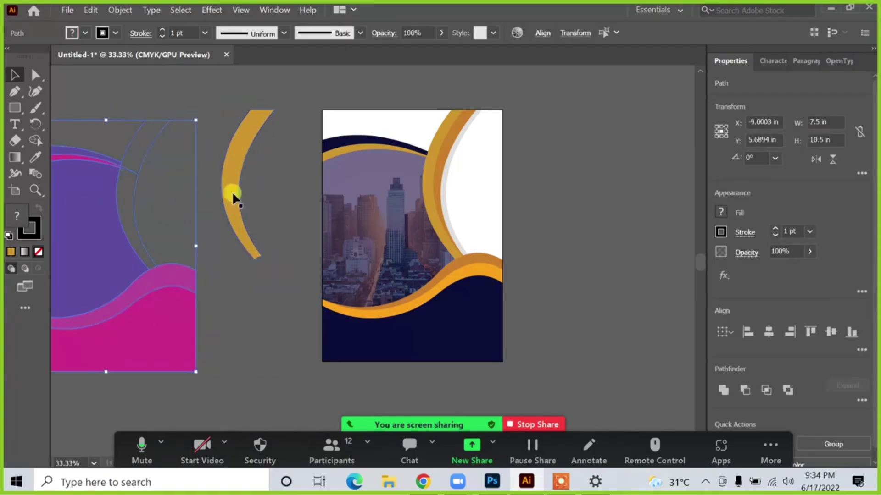
key("ctrl+z")
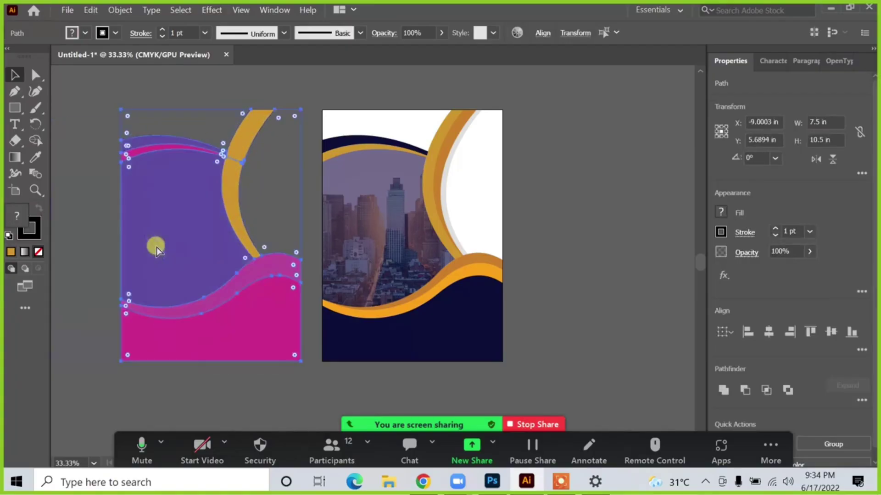
left_click(542, 284)
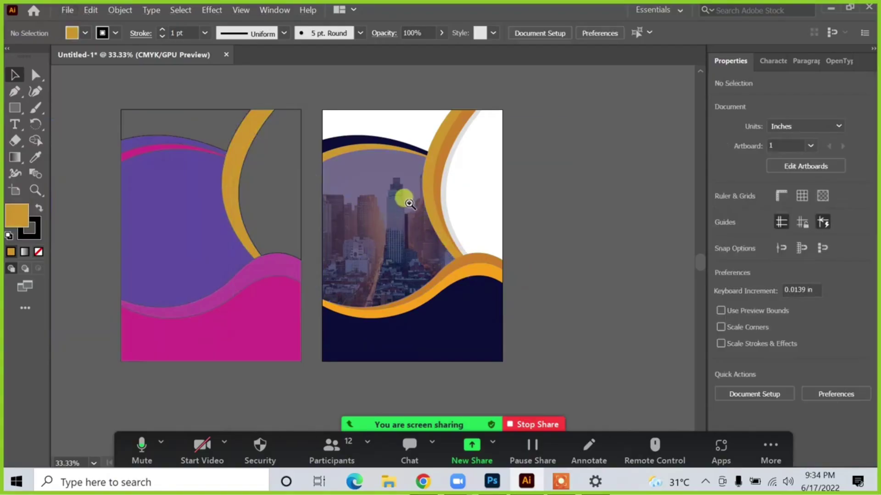
- Delete the entire outlined purple and magenta layout copy beside the artboard
left_click_drag(406, 199, 400, 220)
left_click_drag(128, 78, 301, 357)
key("Delete")
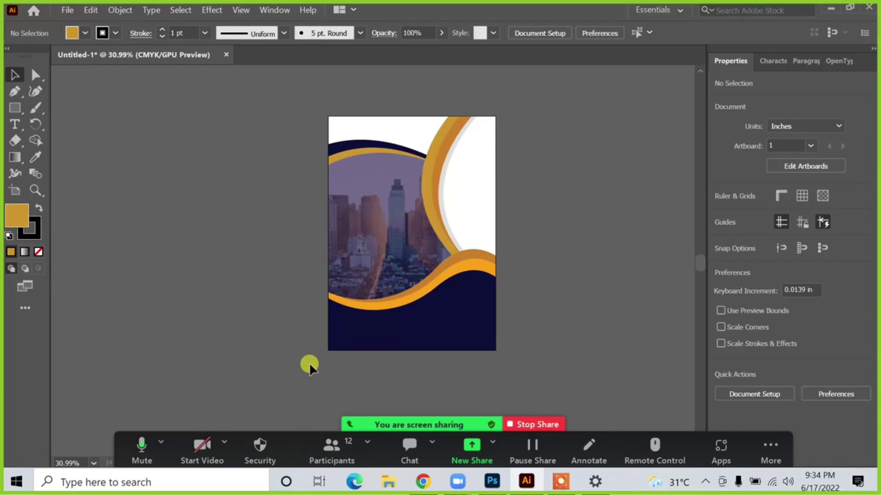
- Add the text BUSINESS in 12 pt Myriad Pro Regular on the empty canvas beside the artboard
key("ctrl+space")
left_click_drag(406, 198, 397, 225)
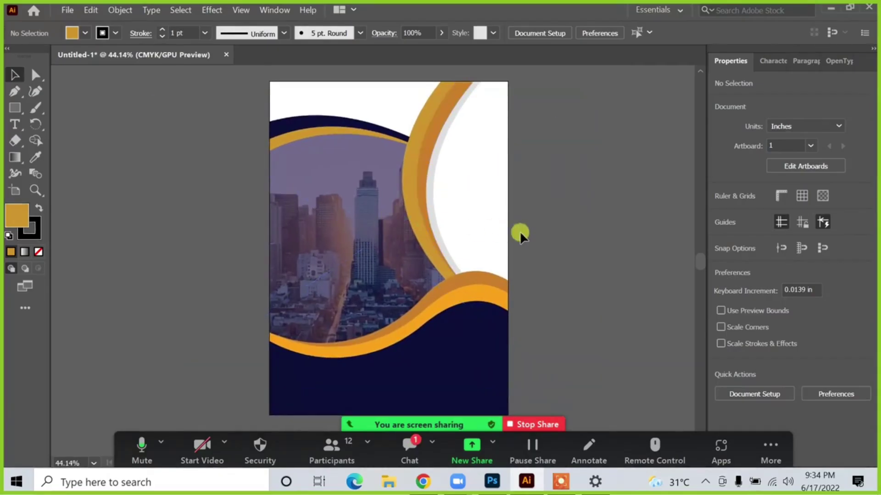
left_click(16, 123)
left_click(169, 214)
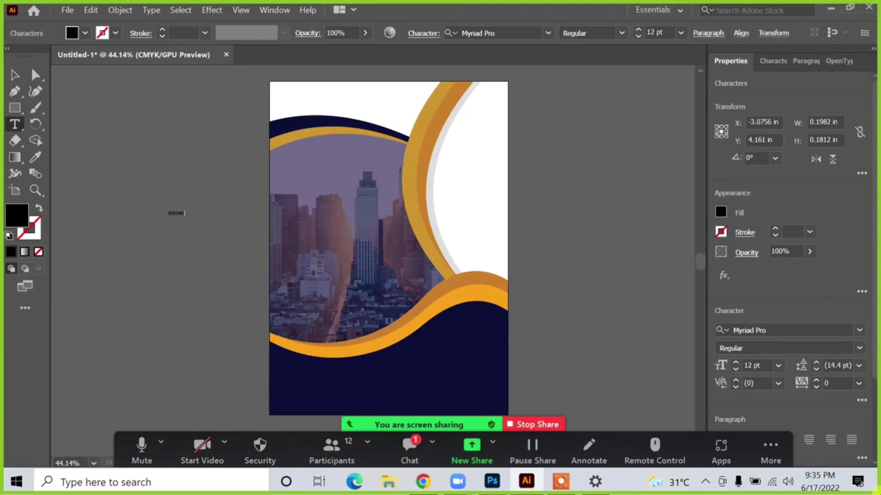
key("Escape")
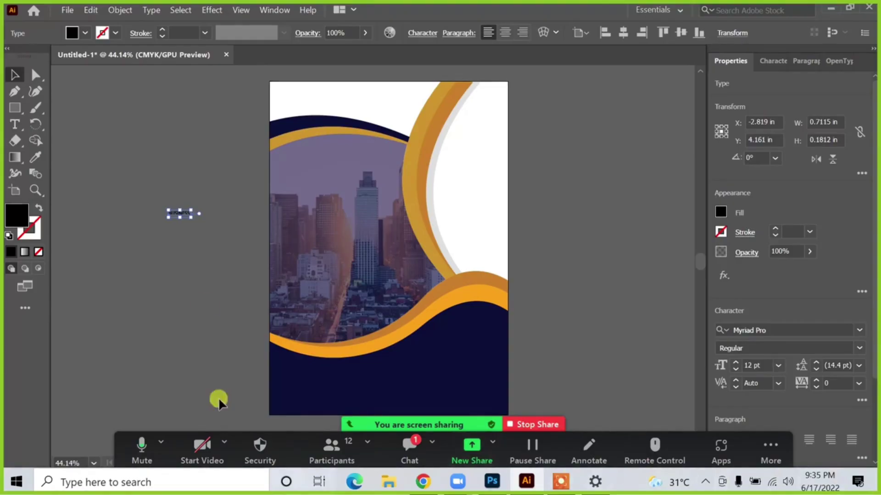
- Enlarge the BUSINESS text to about 53.55 pt and place it across the middle of the city photo
left_click_drag(192, 218, 268, 285)
left_click_drag(223, 219, 341, 221)
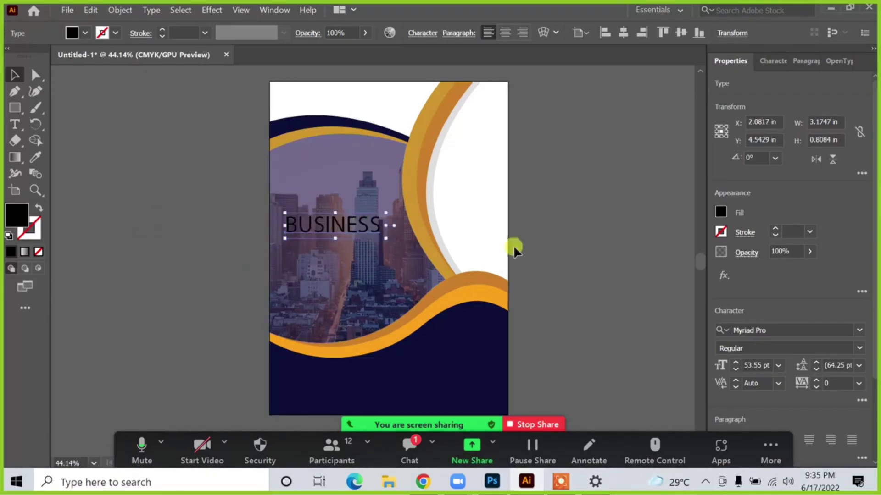
- Change the fill of the BUSINESS text to white, FFFFFF
double_click(22, 215)
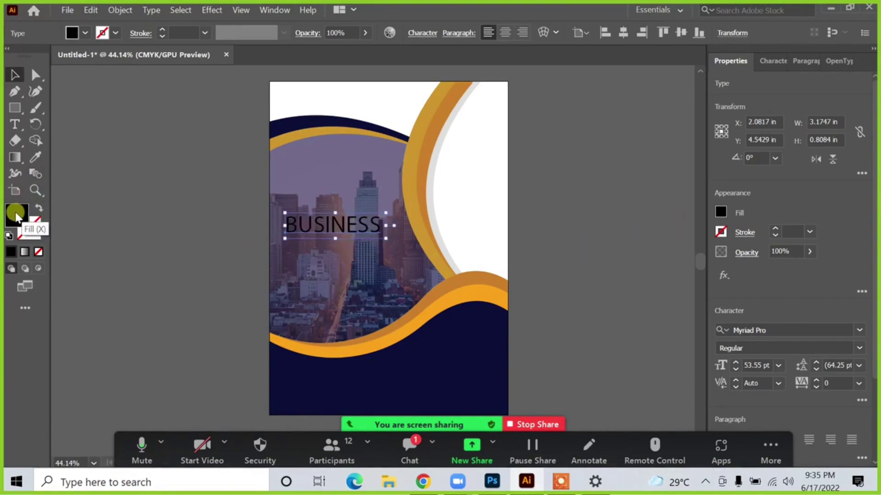
left_click_drag(350, 190, 246, 132)
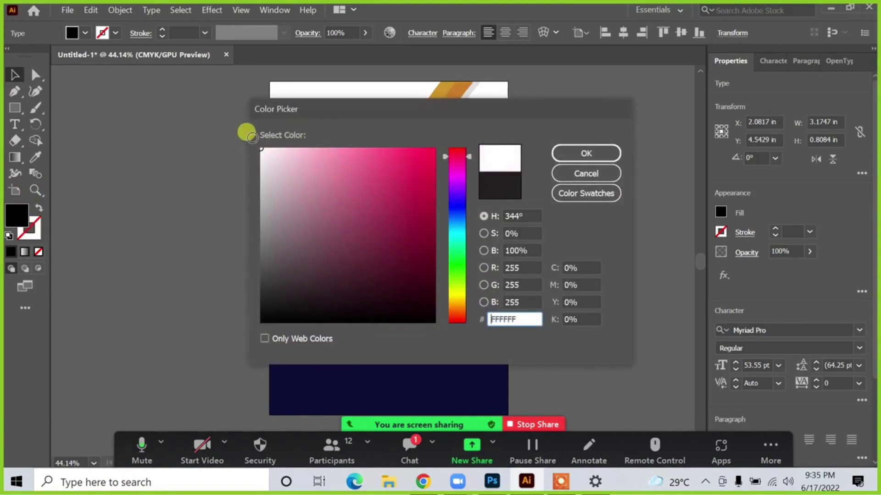
left_click(583, 154)
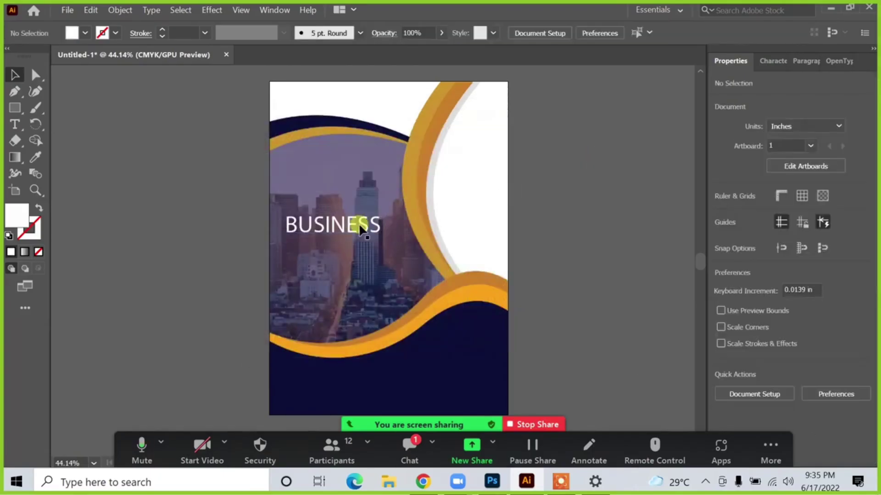
left_click(362, 225)
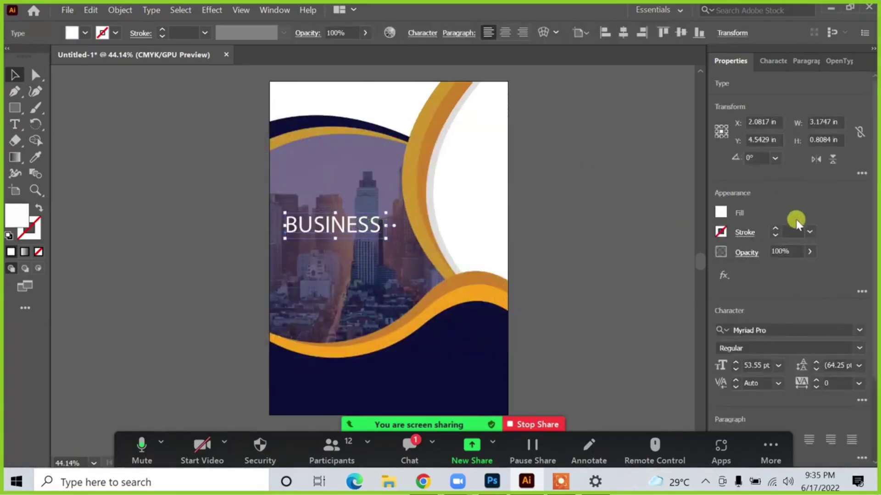
left_click(859, 330)
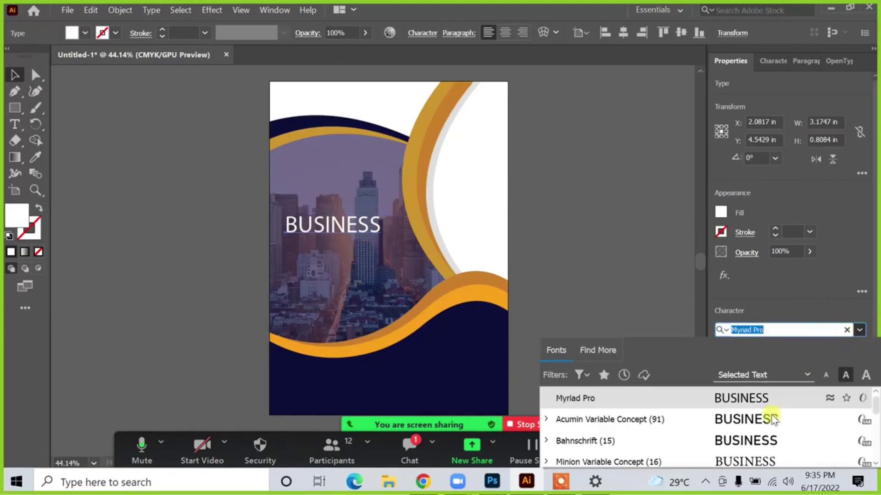
scroll(754, 419, "down", 2)
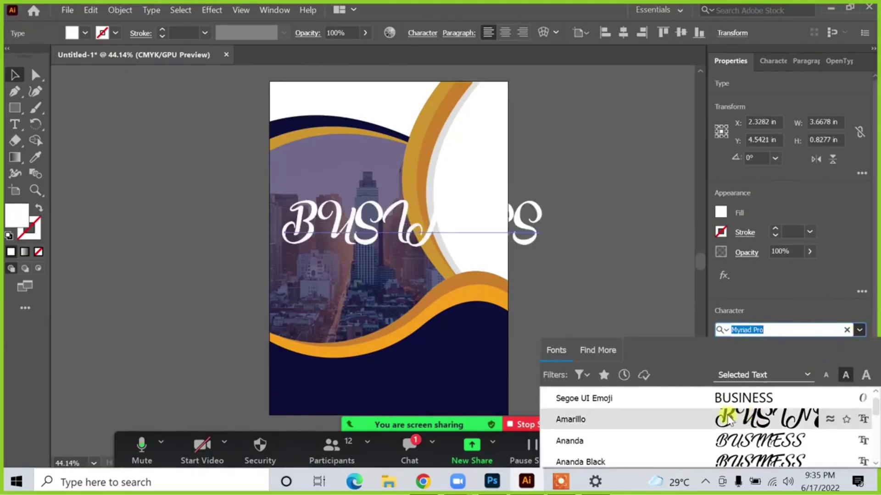
left_click(598, 257)
- Set the BUSINESS text in the Azonix font and scale it down to about 44.13 pt across the city photo
left_click(762, 60)
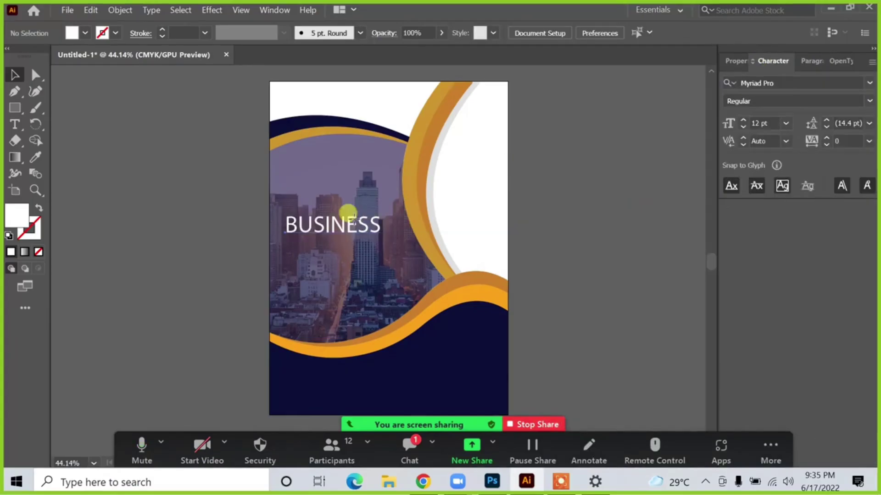
left_click(345, 216)
left_click(867, 86)
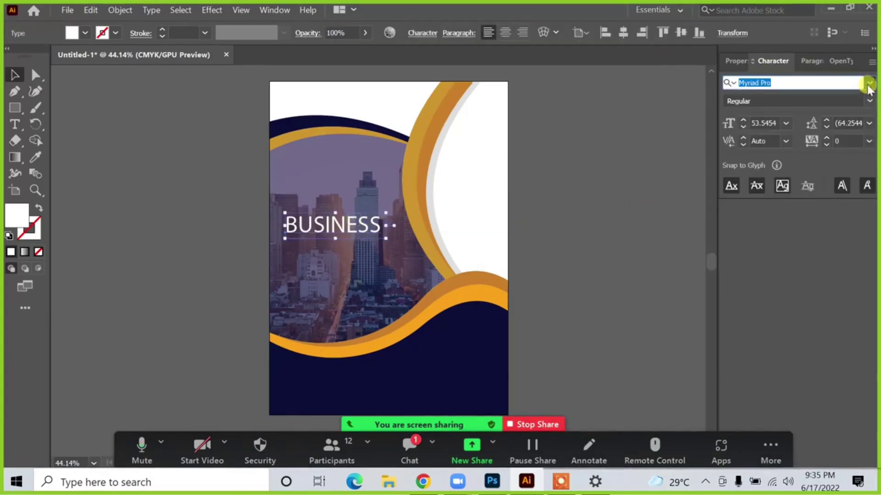
scroll(755, 257, "down", 3)
scroll(753, 278, "down", 1)
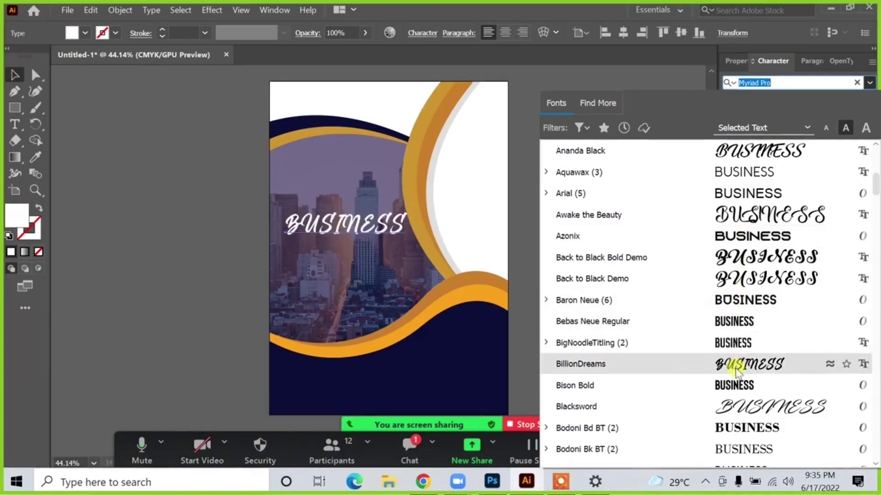
left_click(753, 235)
left_click_drag(432, 212, 404, 215)
left_click(120, 211)
left_click_drag(352, 230, 353, 229)
left_click(571, 238)
left_click(345, 232)
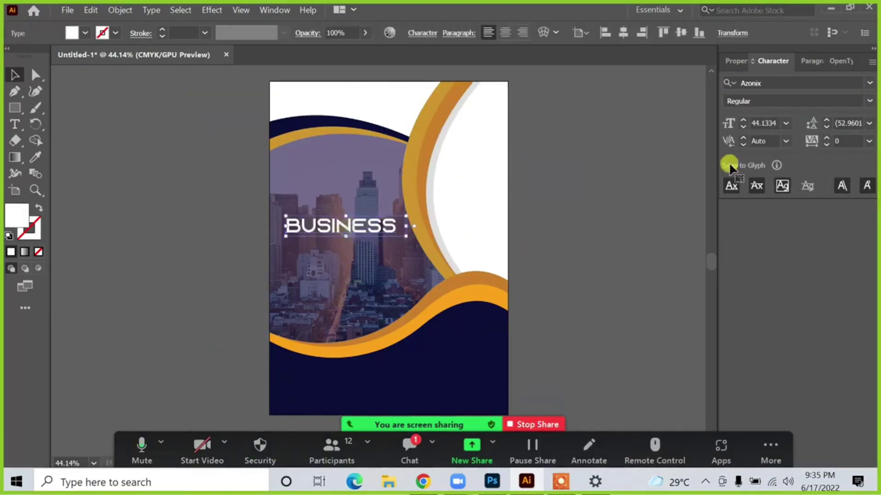
- Change the font of the BUSINESS text to Bebas Neue Regular
left_click(870, 83)
scroll(748, 293, "down", 5)
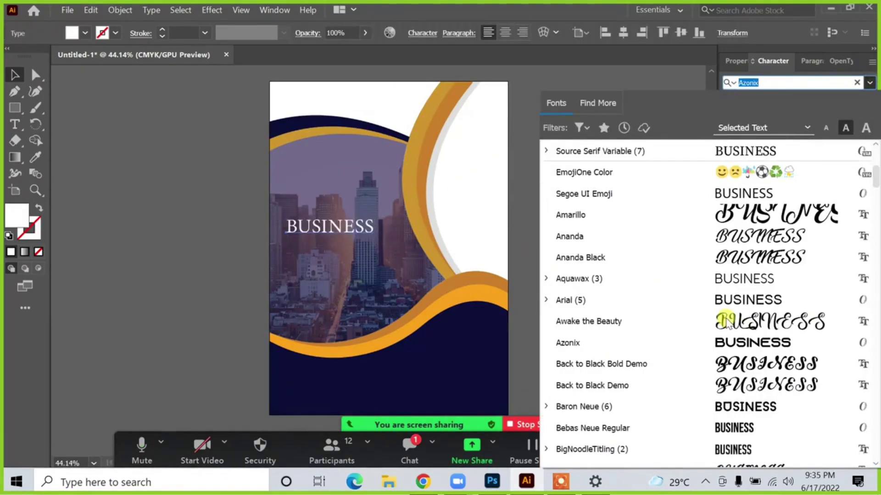
scroll(740, 303, "down", 5)
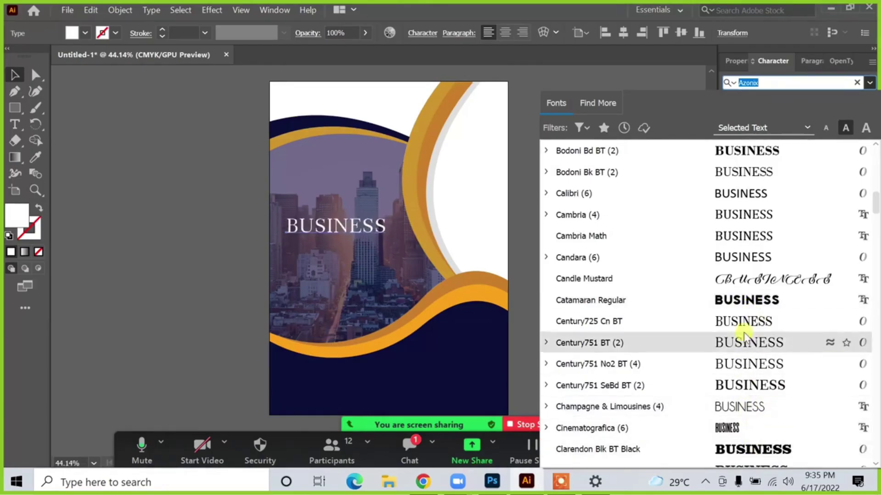
scroll(744, 337, "up", 4)
left_click(729, 301)
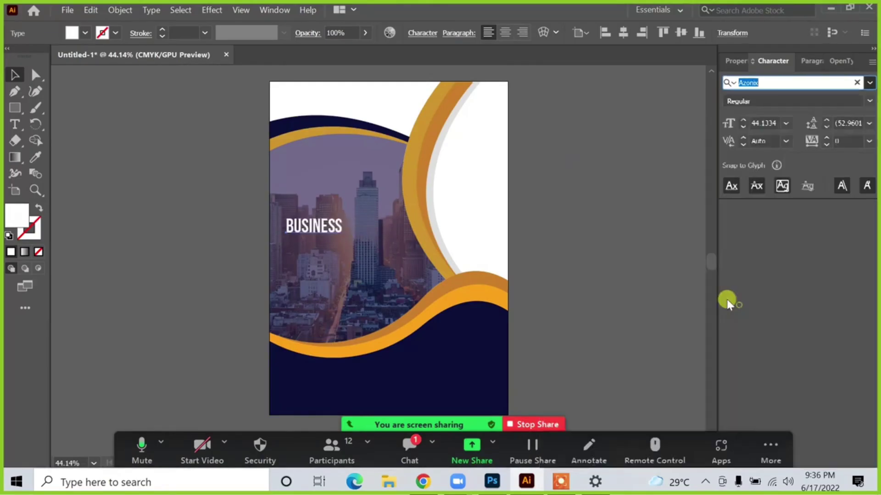
- Enlarge the BUSINESS text to about 67.51 pt and shift it slightly inward from the artboard's left edge over the city photo
left_click_drag(343, 238, 333, 220)
left_click(206, 228)
left_click(216, 183)
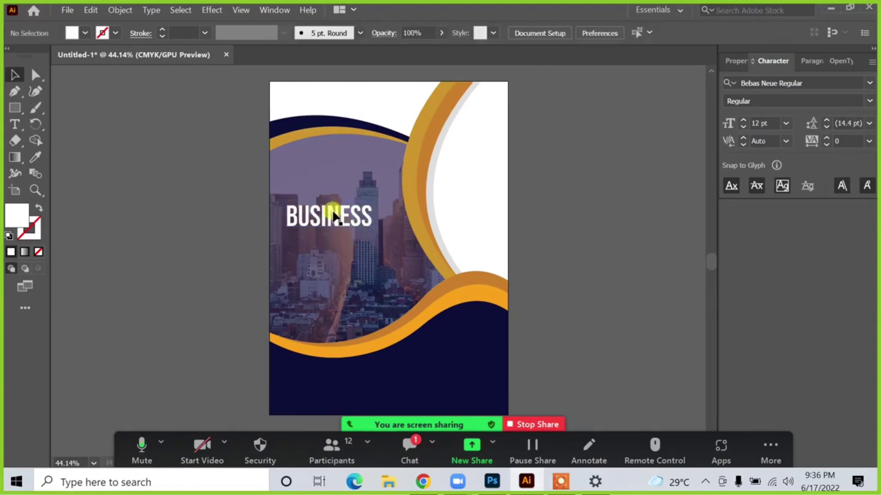
left_click_drag(332, 213, 337, 211)
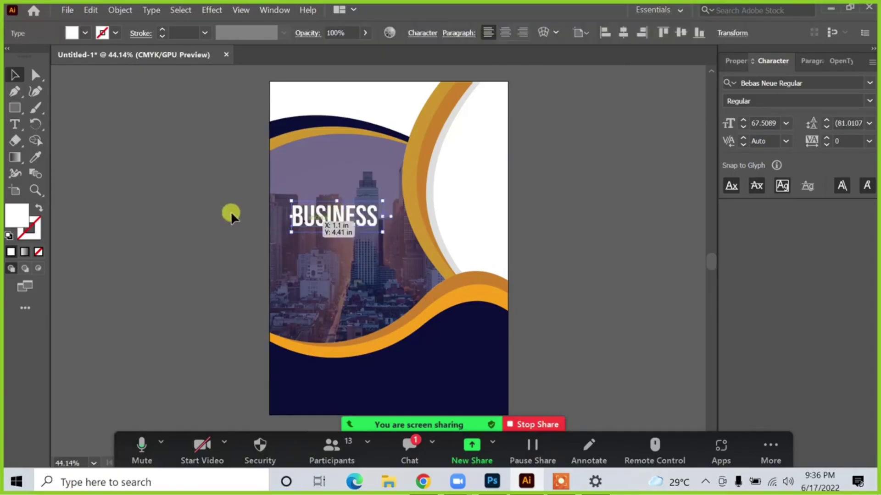
left_click(230, 211)
- Create a white rectangle 7 in wide and 10 in high with exact dimensions, starting beside the artboard
scroll(353, 205, "down", 1)
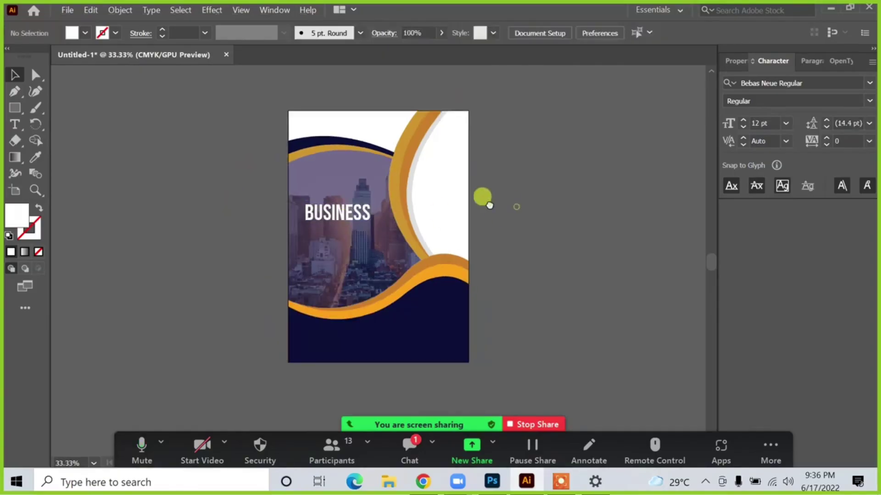
left_click_drag(511, 203, 475, 198)
left_click(15, 108)
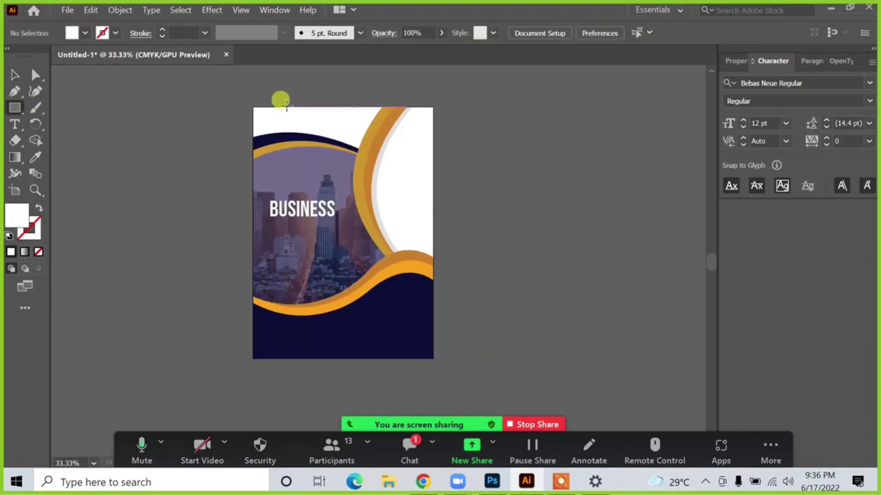
left_click(140, 133)
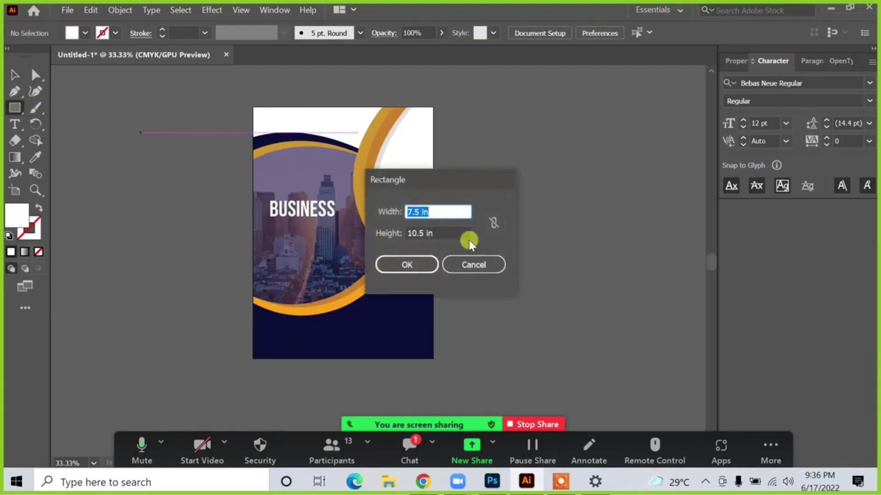
type("7")
key("Tab")
type("10")
key("Return")
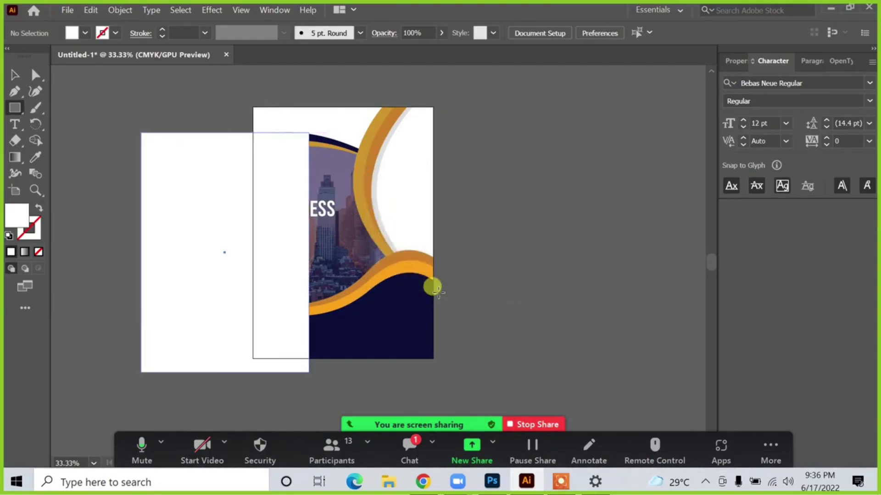
- Center the 7 by 10 in rectangle on the artboard and swap its fill and stroke to leave only a white outline
left_click(14, 74)
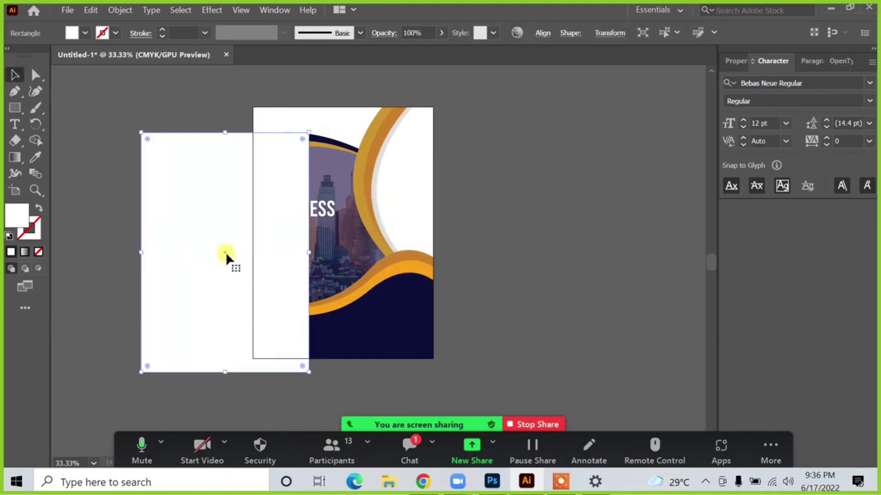
left_click_drag(226, 252, 340, 237)
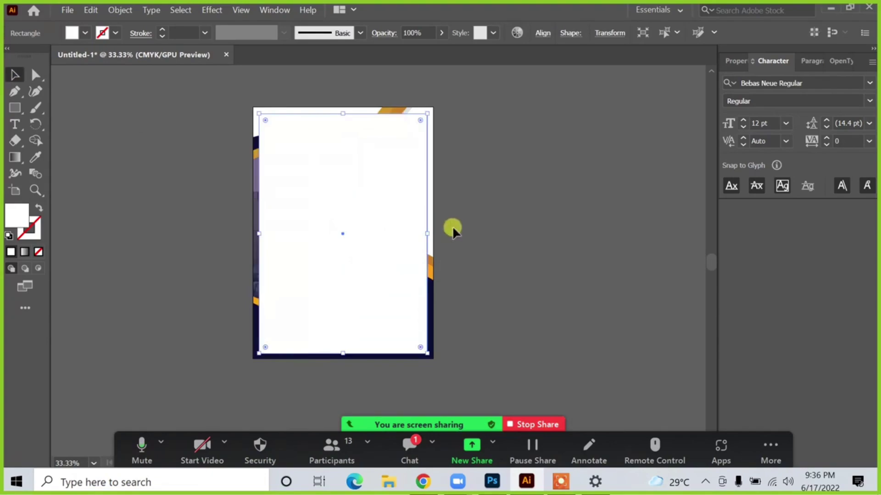
left_click(38, 209)
left_click(575, 259)
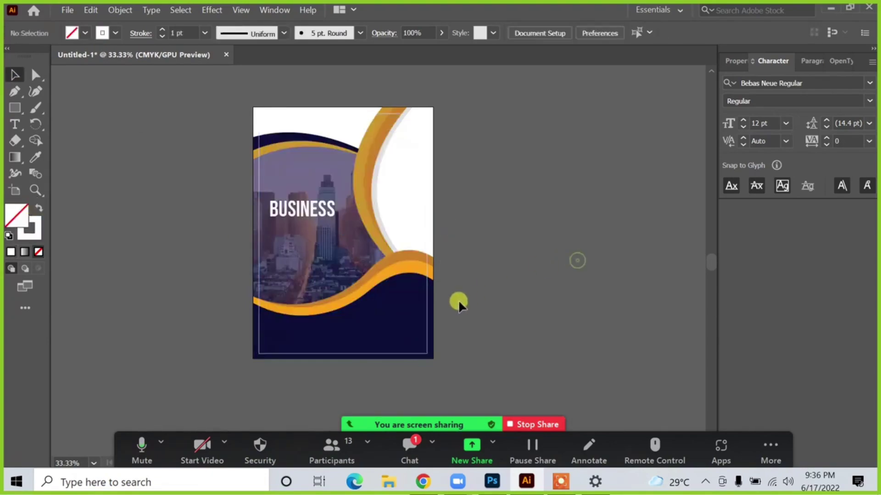
- Recolor the 1 pt outline of the margin rectangle to crimson and close the floating Color panel
left_click(426, 305)
double_click(29, 228)
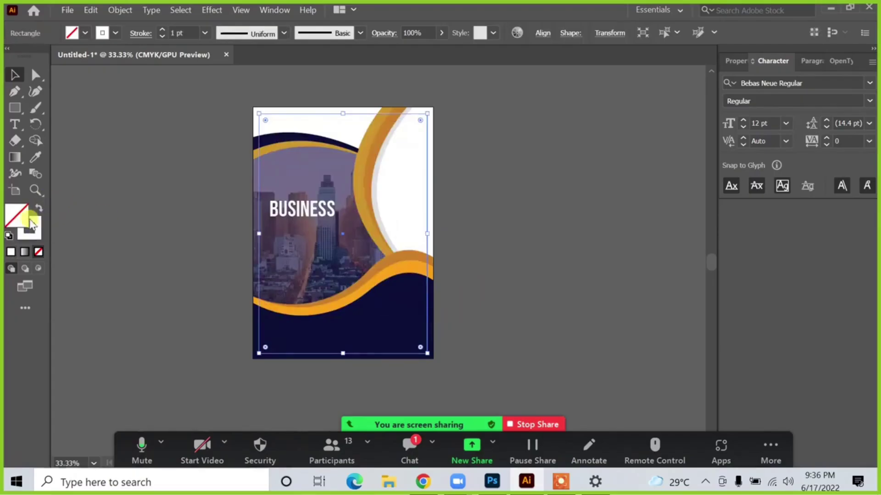
left_click_drag(398, 187, 421, 162)
left_click(552, 153)
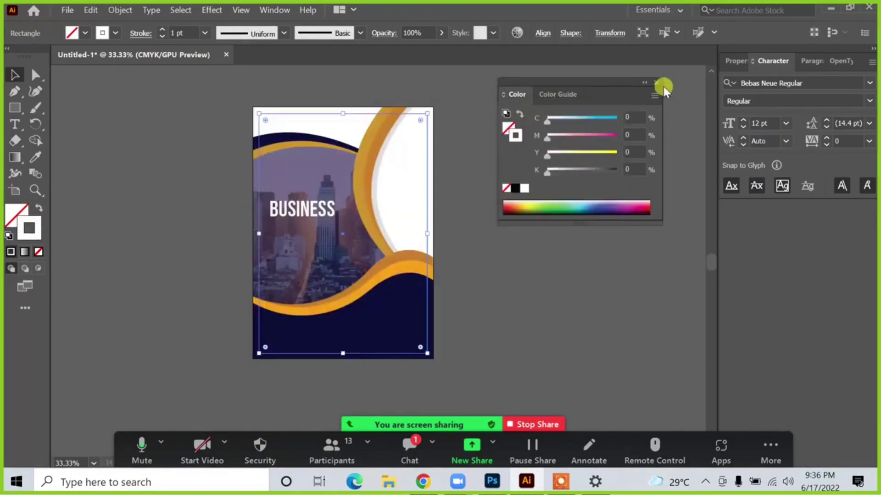
left_click(656, 82)
left_click(576, 127)
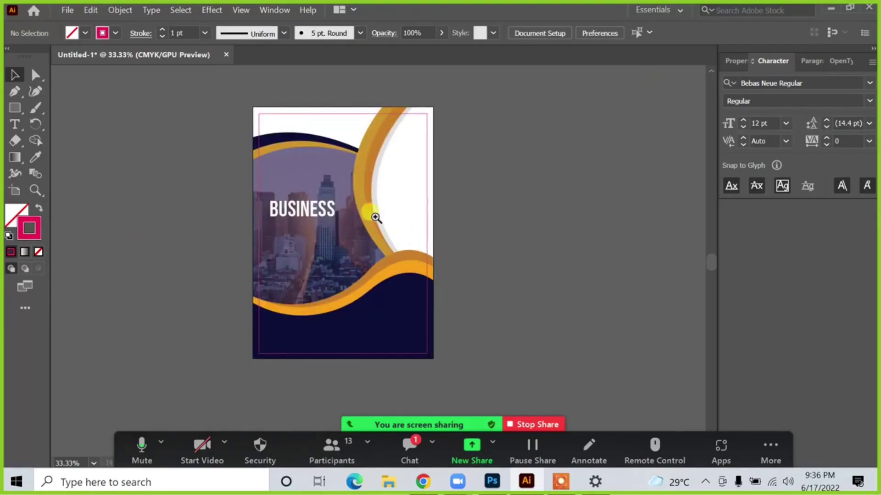
- Nudge the BUSINESS text slightly right and up within the crimson margin rectangle
scroll(373, 216, "up", 3)
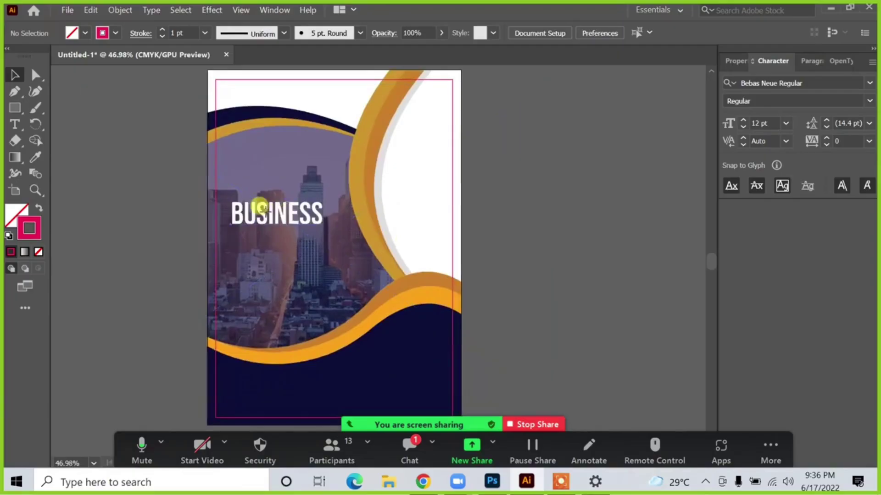
left_click_drag(263, 213, 279, 204)
left_click(519, 215)
- Resize the crimson margin rectangle to 6.5 in wide and 9.5 in high
left_click(217, 195)
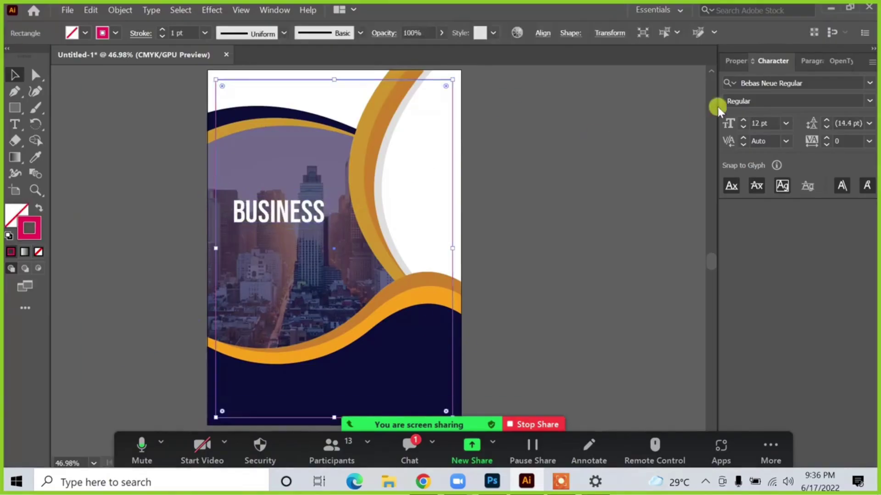
left_click(736, 62)
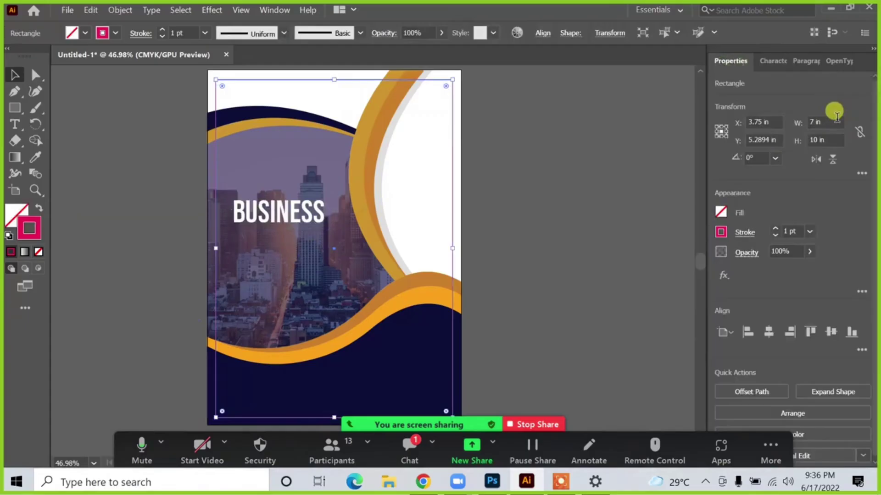
left_click(823, 122)
type("6.5")
key("Tab")
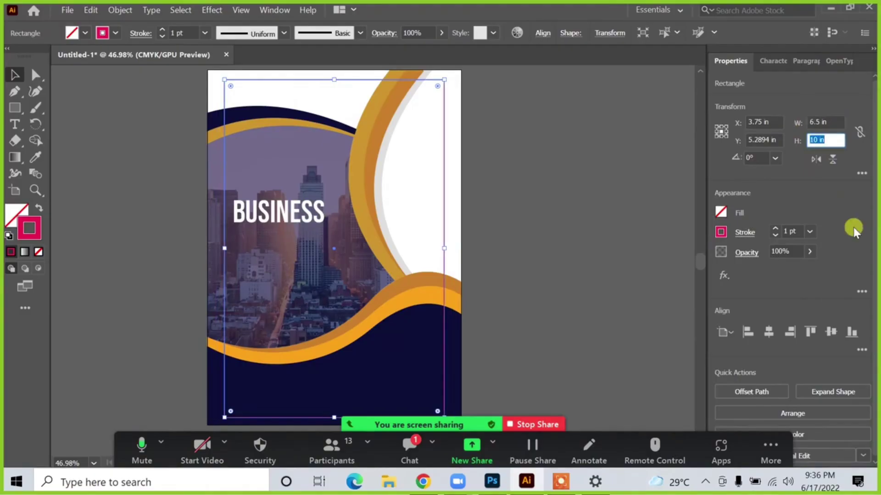
type("9.5")
left_click(853, 227)
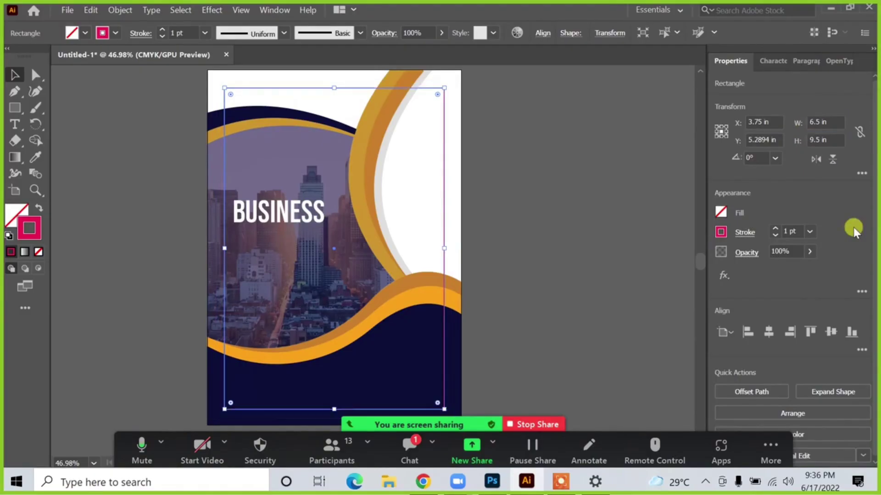
left_click(115, 123)
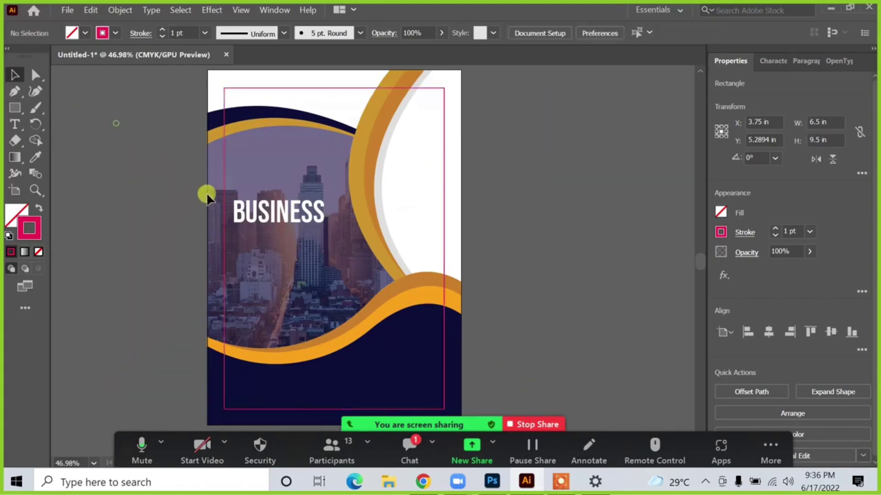
- Move the BUSINESS text up and align its left edge with the left side of the crimson margin rectangle
scroll(205, 193, "down", 1)
left_click_drag(462, 264, 477, 270)
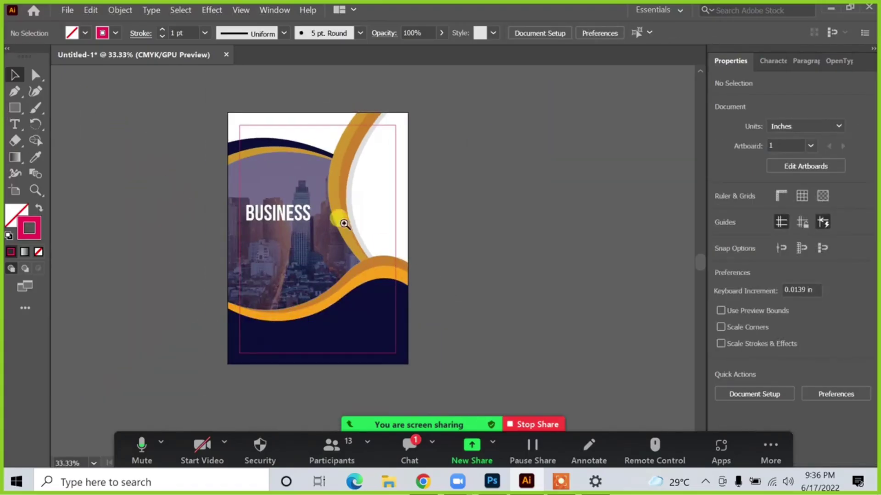
scroll(340, 220, "up", 2)
left_click_drag(222, 206, 210, 178)
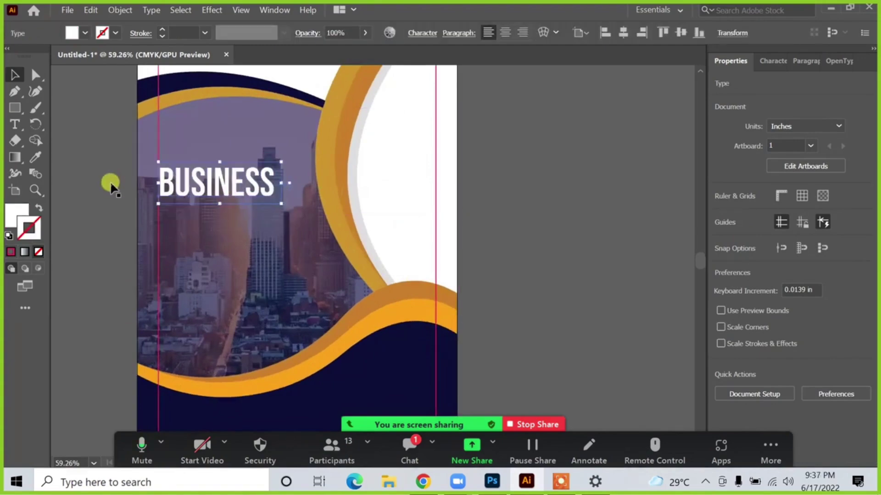
left_click(112, 196)
- Draw a white rectangle about 3.2 by 0.56 in below BUSINESS, from the artboard's left edge to the end of the word
key("m")
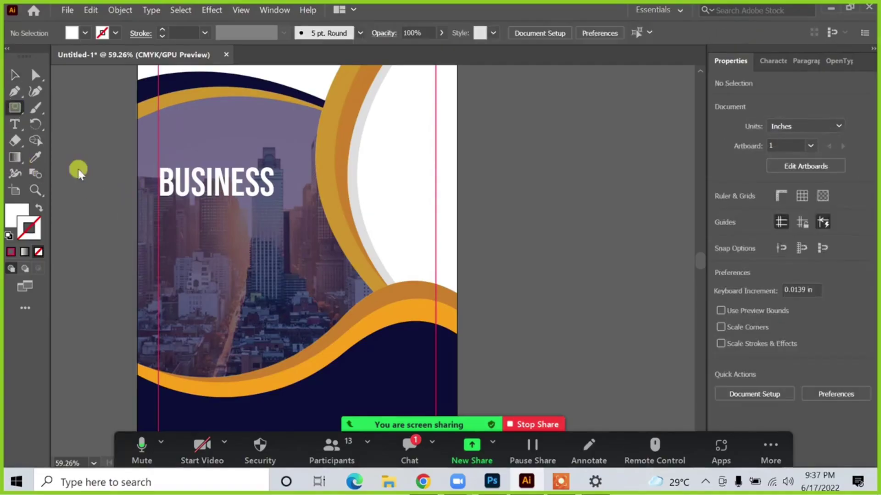
mouse_move(137, 200)
left_mouse_down()
mouse_move(158, 212)
mouse_move(274, 225)
left_mouse_up()
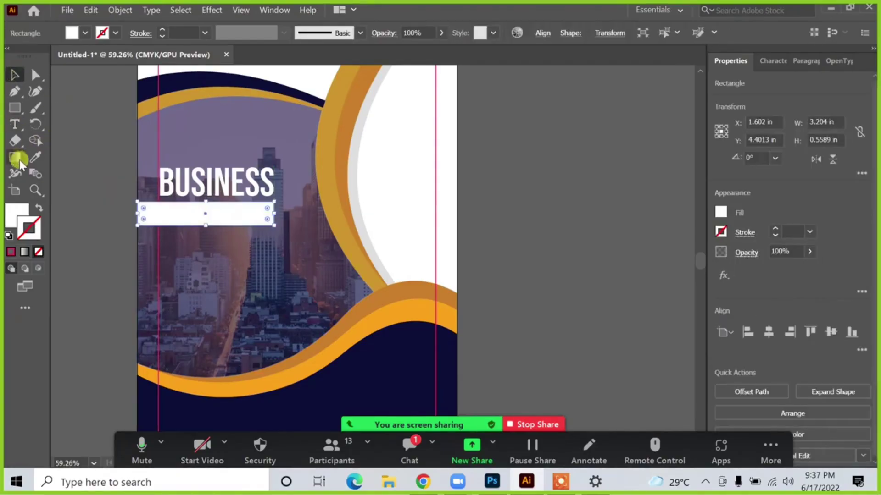
- Recolour the white bar below BUSINESS with the dark orange sampled from the curved band beside the photo
left_click(33, 158)
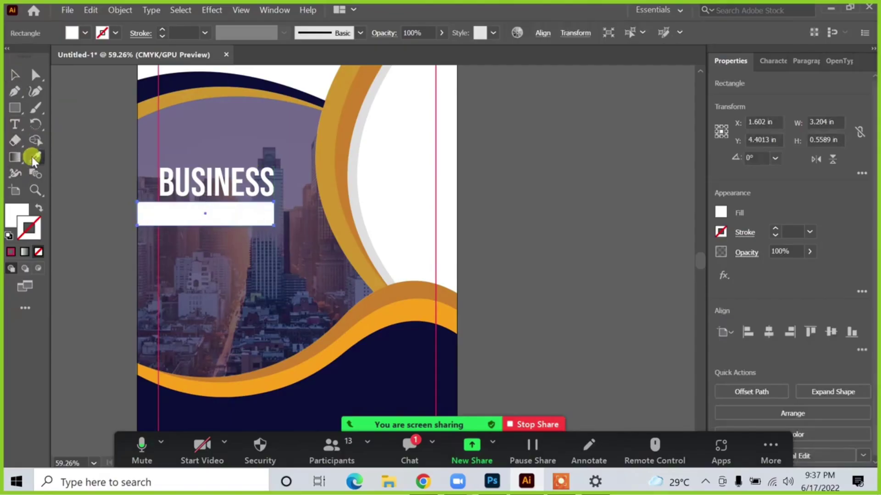
left_click(339, 120)
left_click(339, 122)
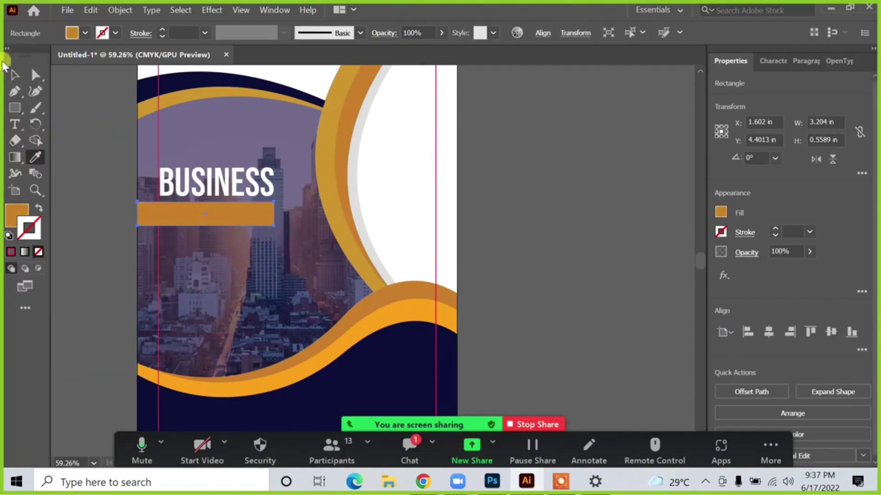
left_click(15, 75)
left_click(243, 214)
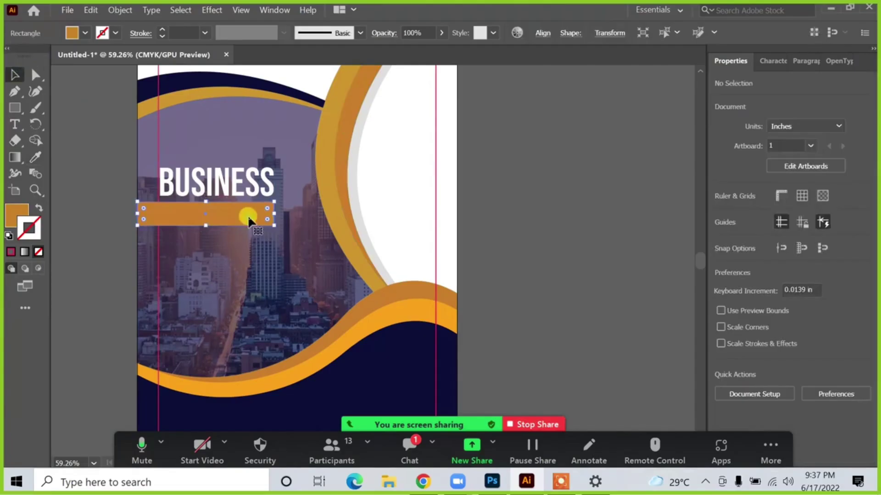
- Place a smaller copy of the BUSINESS text, about 36.5 pt, in front of the orange bar, starting at the left margin line
left_click_drag(235, 187, 225, 212)
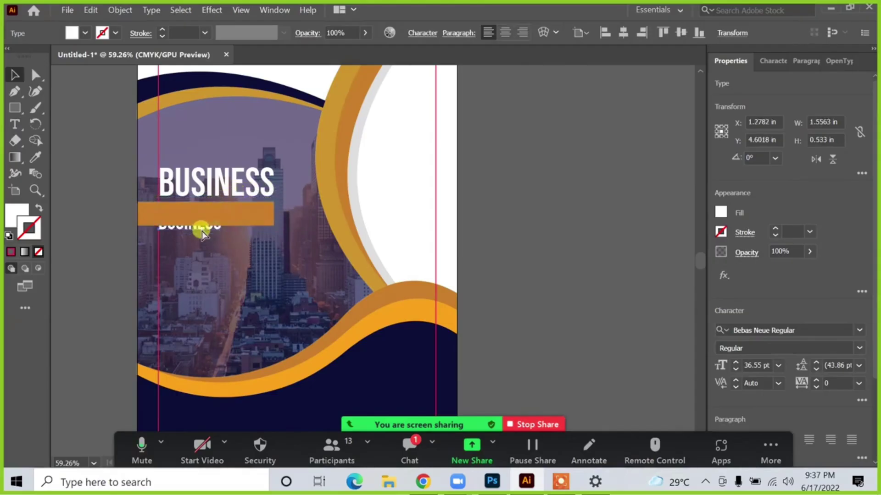
key("ctrl+shift+bracketright")
left_click_drag(201, 230, 329, 288)
left_click(91, 209)
left_click_drag(255, 211, 292, 239)
- Replace the wording of the smaller text on the orange bar with BROCHURE
double_click(232, 254)
key("ctrl+a")
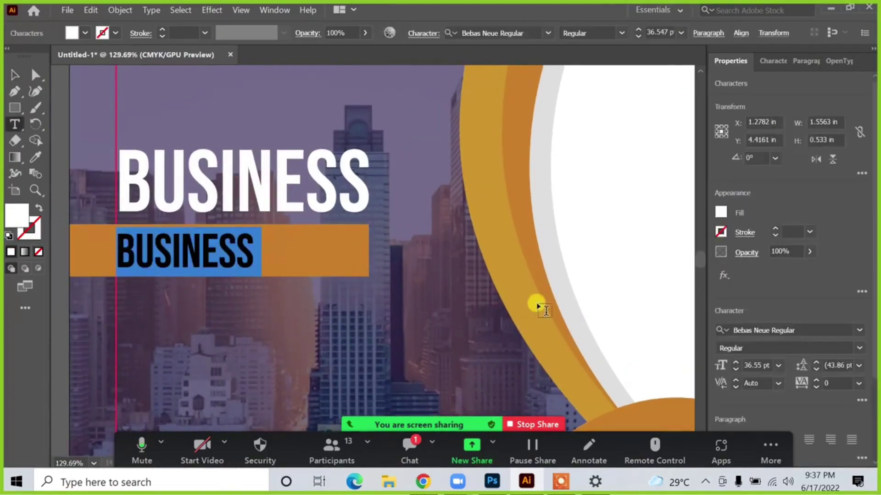
type("BR")
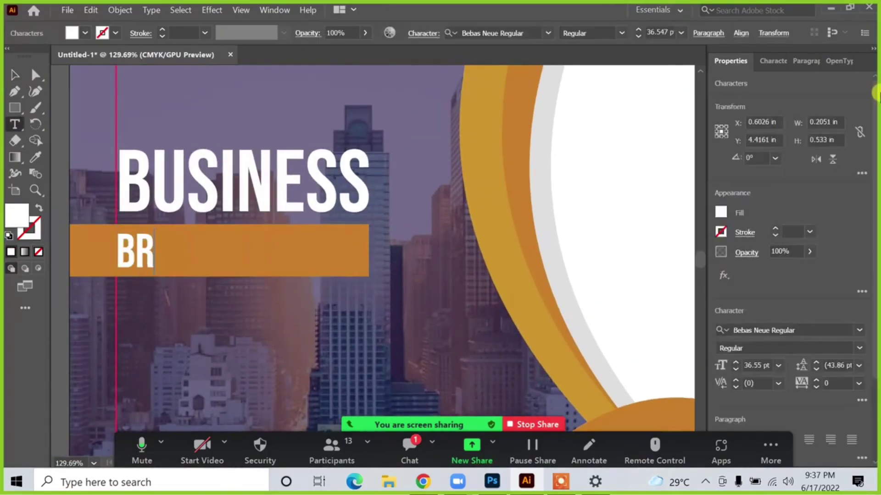
type("OCHURE")
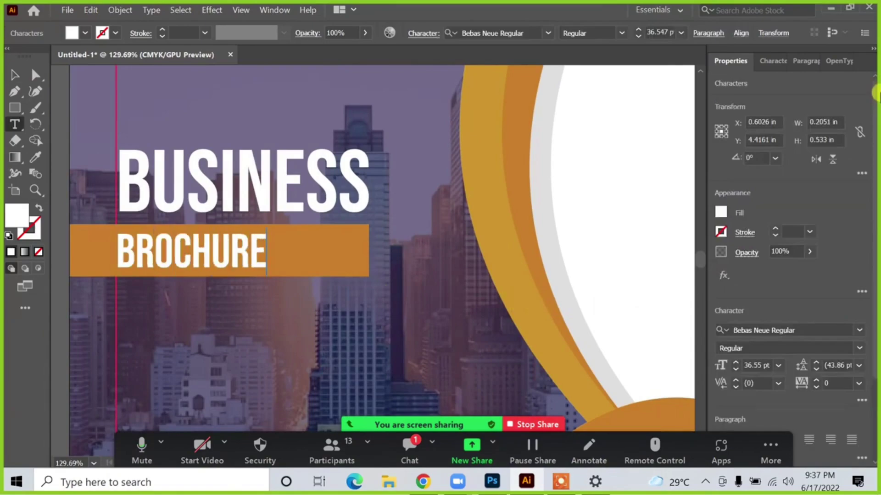
key("Escape")
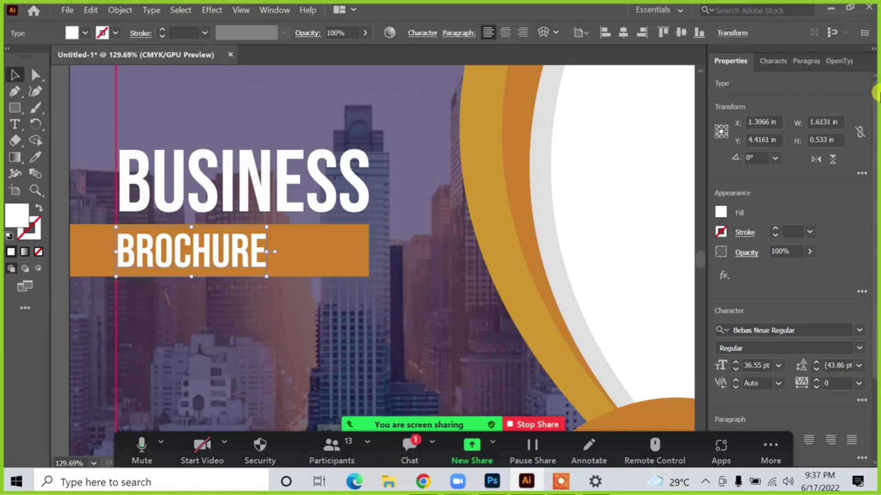
- Move the BROCHURE text along the orange bar so it ends flush with the BUSINESS heading above
left_click_drag(260, 251, 346, 247)
key("ctrl+1")
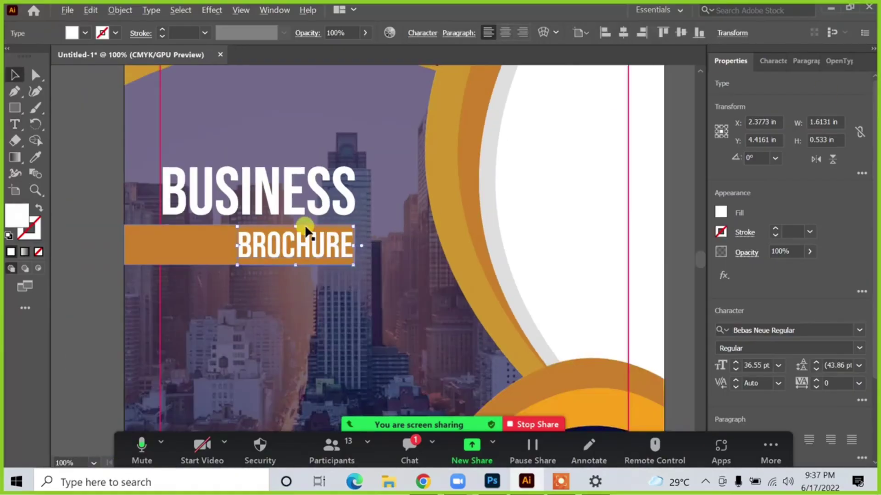
key("ctrl+minus")
left_click(91, 218)
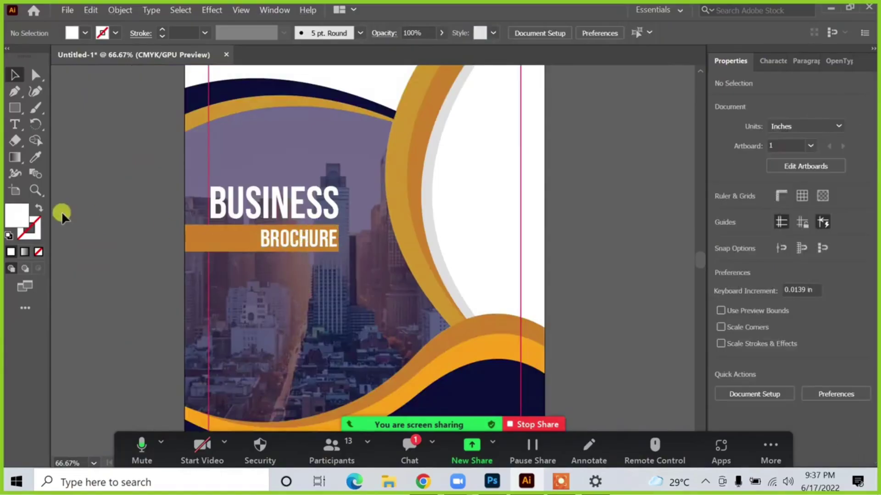
key("ctrl+minus")
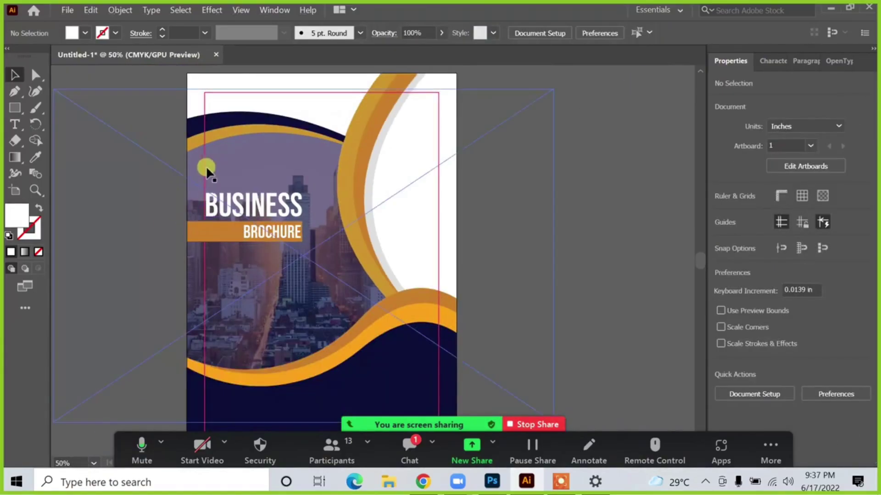
- Examine the pink margin rectangle on the cover and the font settings of the BUSINESS and BROCHURE text
left_click(205, 169)
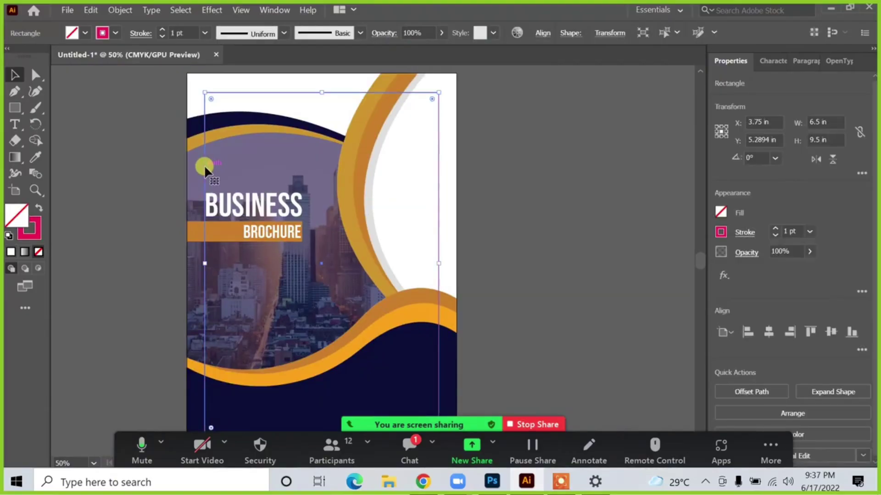
left_click(494, 207)
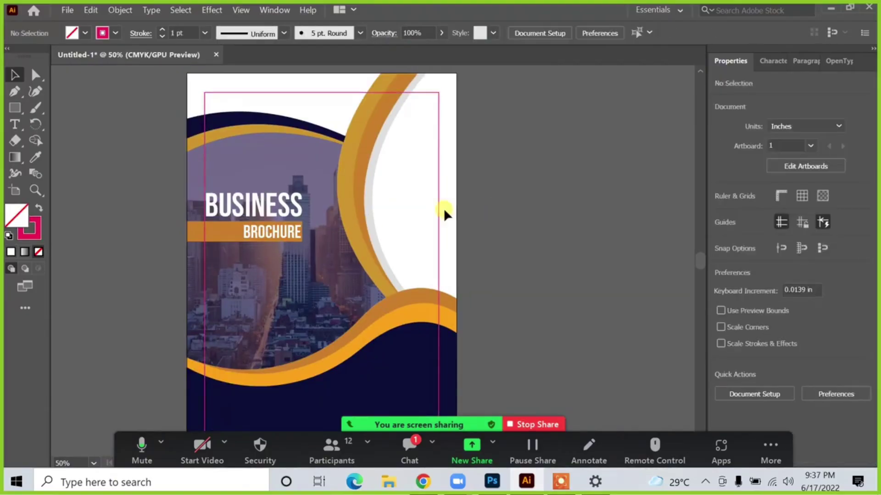
scroll(298, 181, "down", 1)
left_click_drag(531, 218, 485, 210)
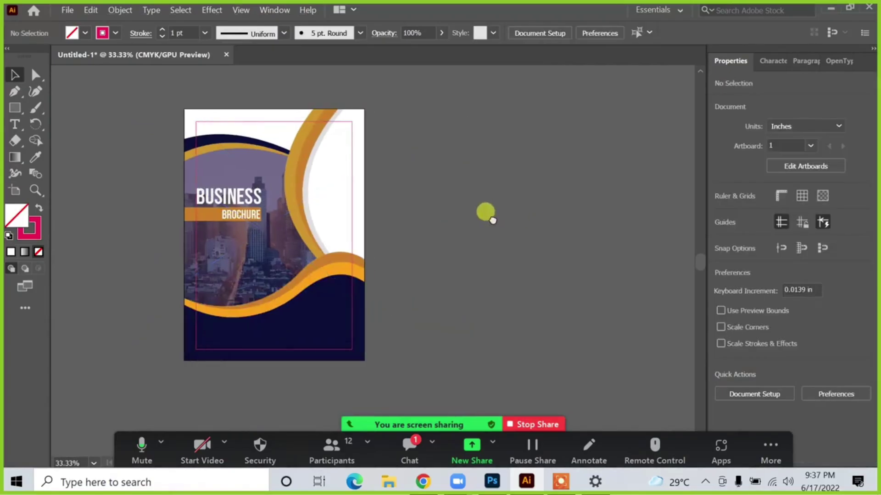
left_click(239, 200)
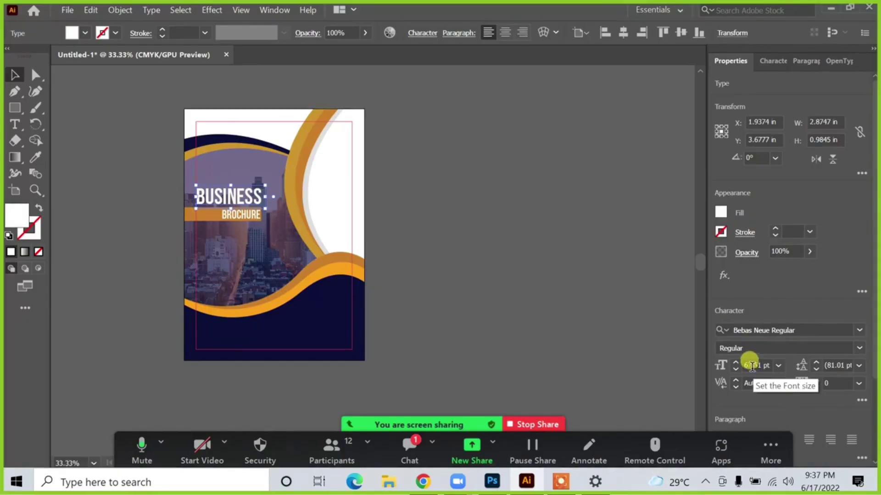
left_click(549, 241)
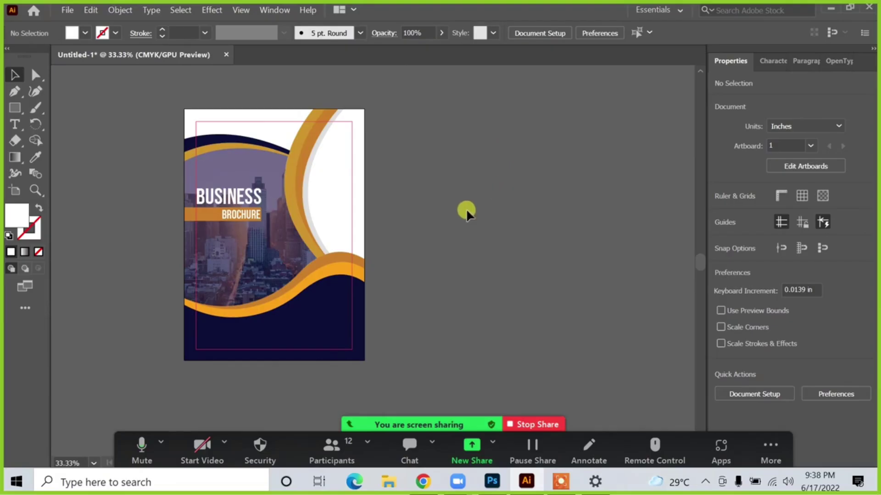
left_click(353, 185)
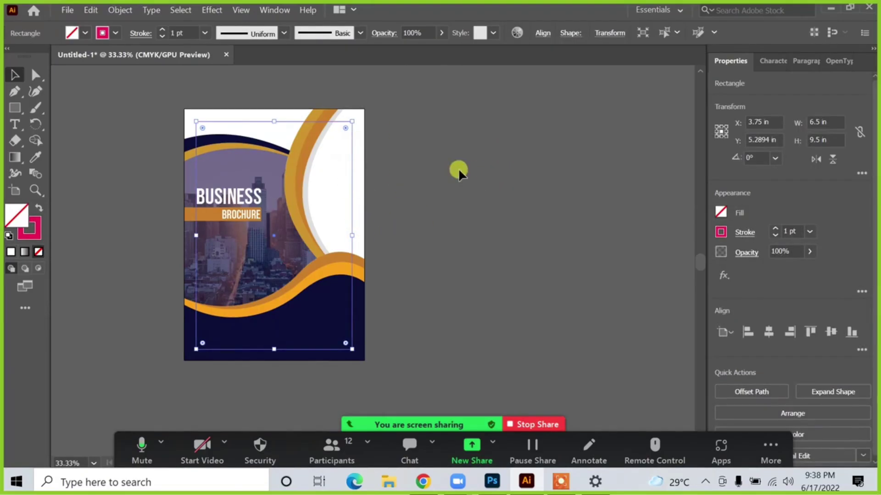
left_click(458, 170)
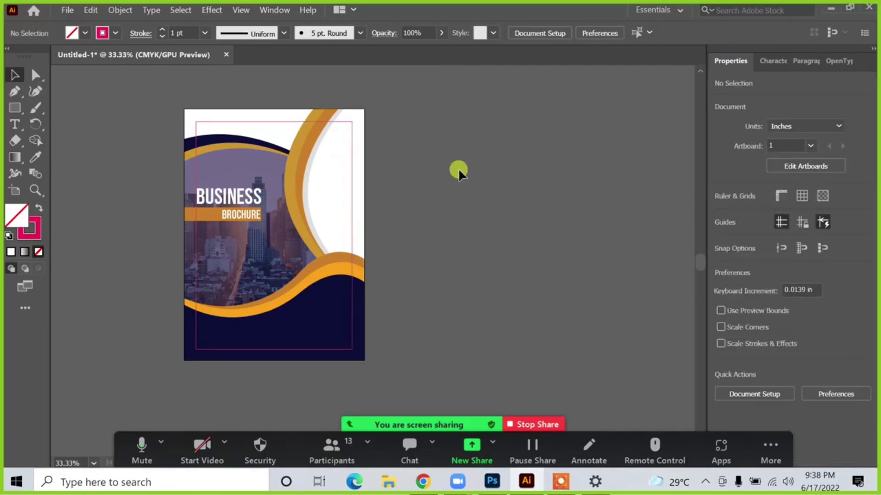
left_click(246, 192)
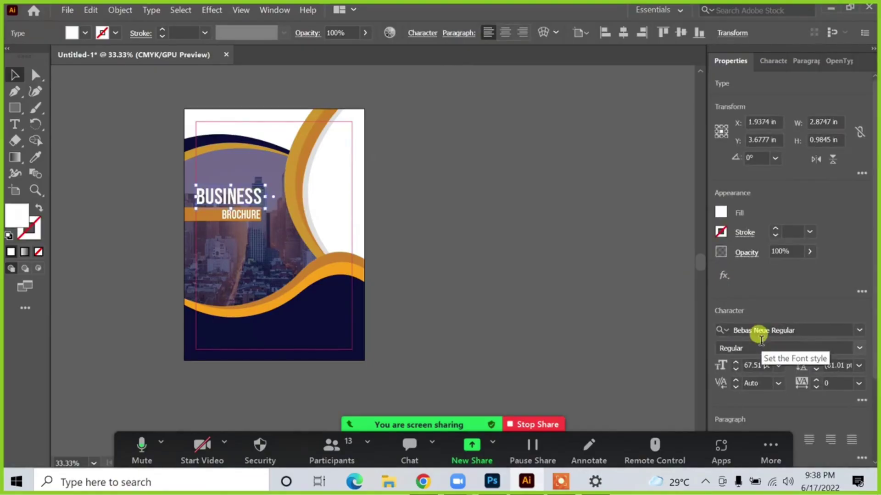
left_click(235, 220)
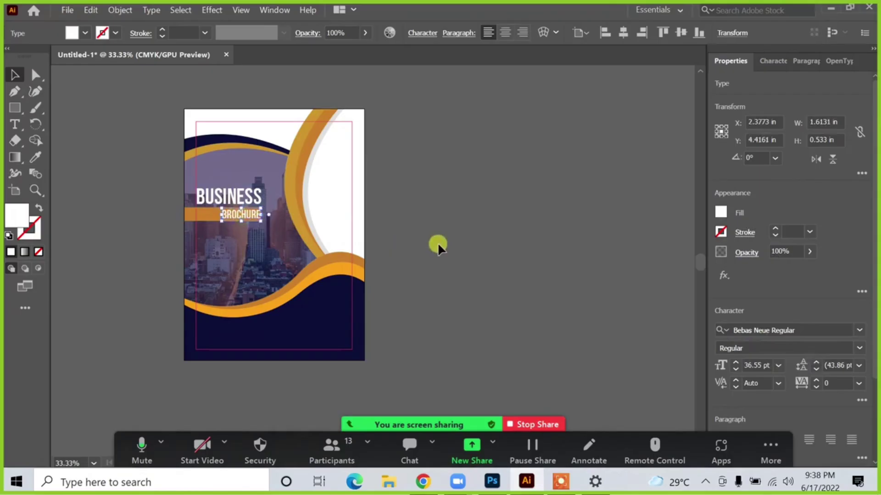
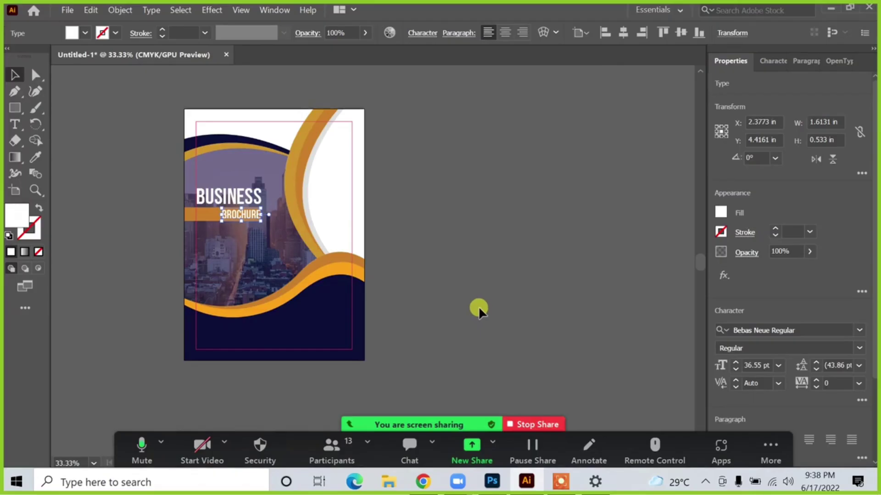
- Try to enlarge the BUSINESS and BROCHURE text together with the orange bar
left_click(374, 262)
left_click_drag(248, 214, 294, 249)
left_click_drag(306, 206, 287, 195)
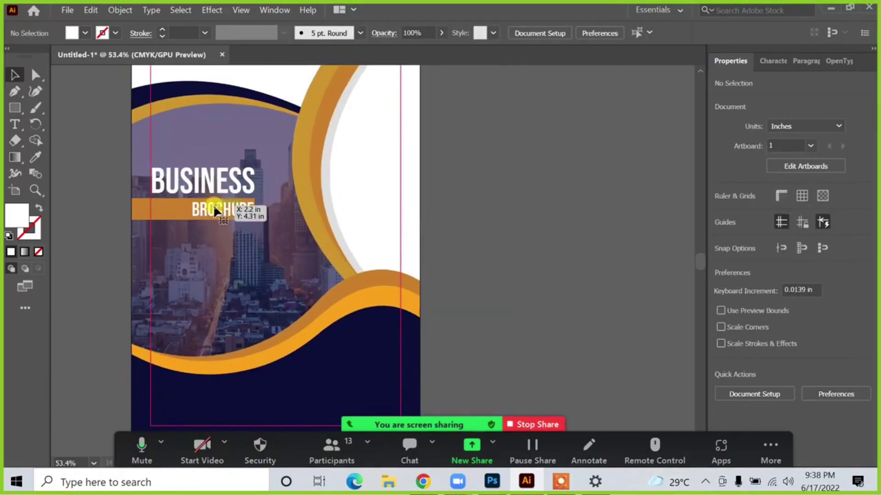
left_click(175, 205)
left_click(181, 181, "shift")
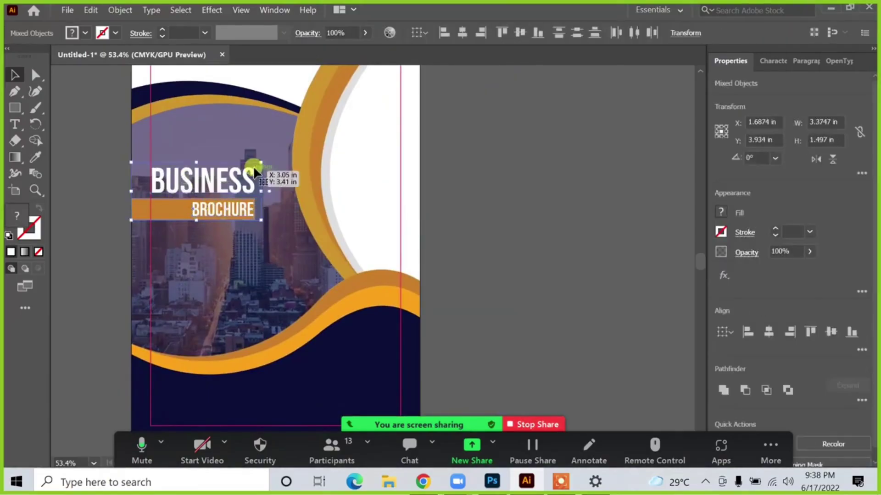
left_click_drag(261, 162, 297, 138)
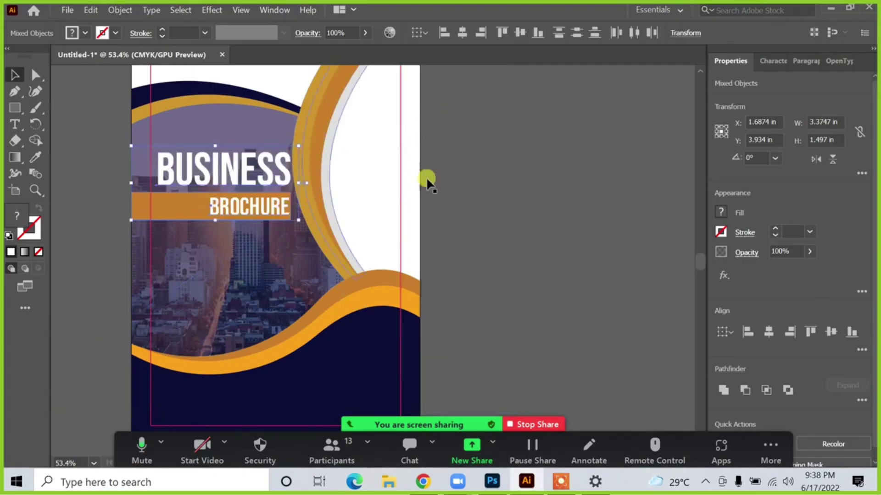
left_click(554, 199)
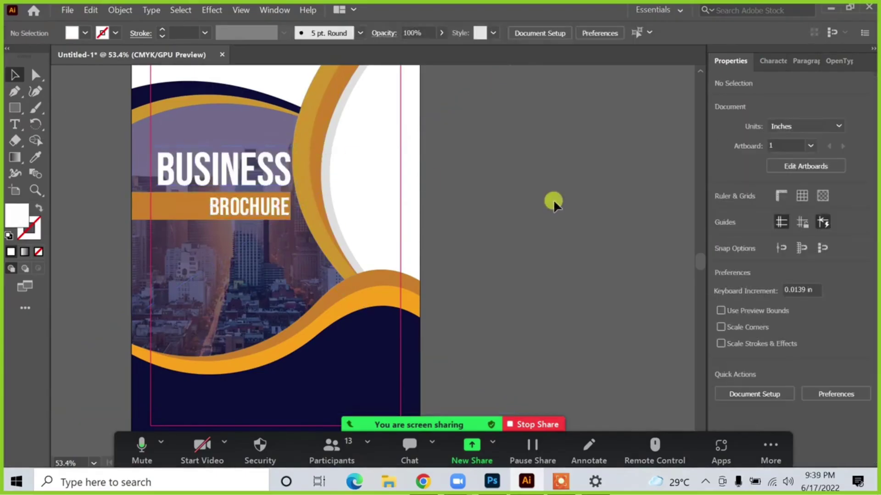
key("ctrl+z")
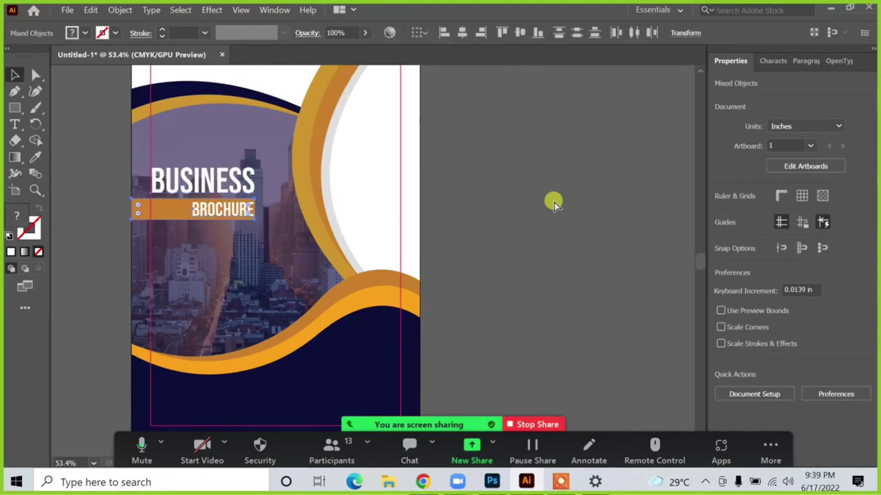
left_click(553, 199)
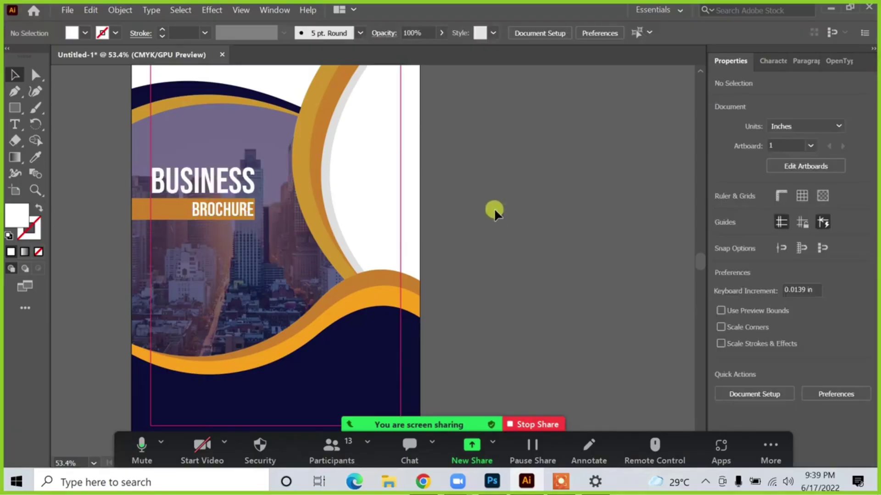
- Try removing the pink margin rectangle from the brochure cover
left_click(400, 250)
scroll(385, 210, "down", 1)
scroll(384, 210, "down", 1)
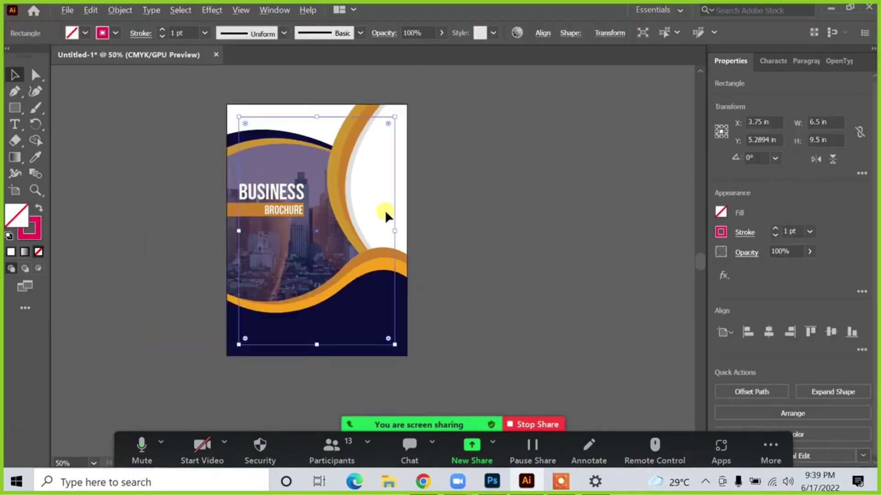
left_click(468, 236)
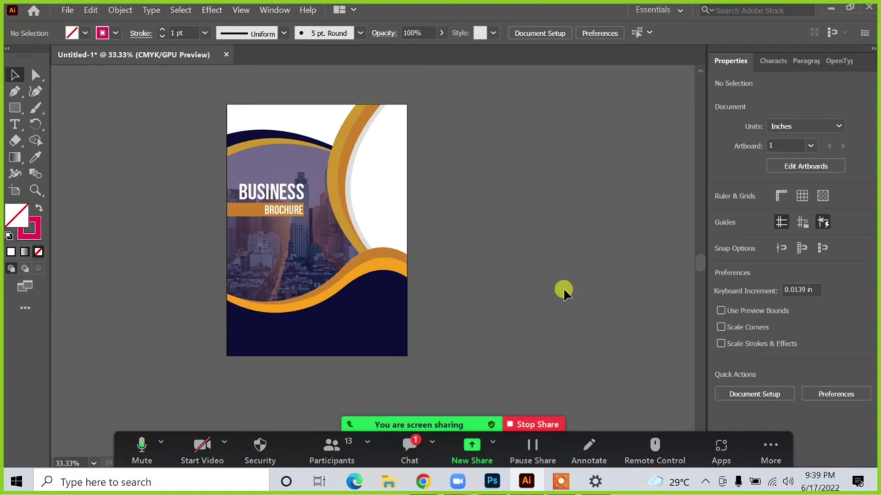
key("ctrl+z")
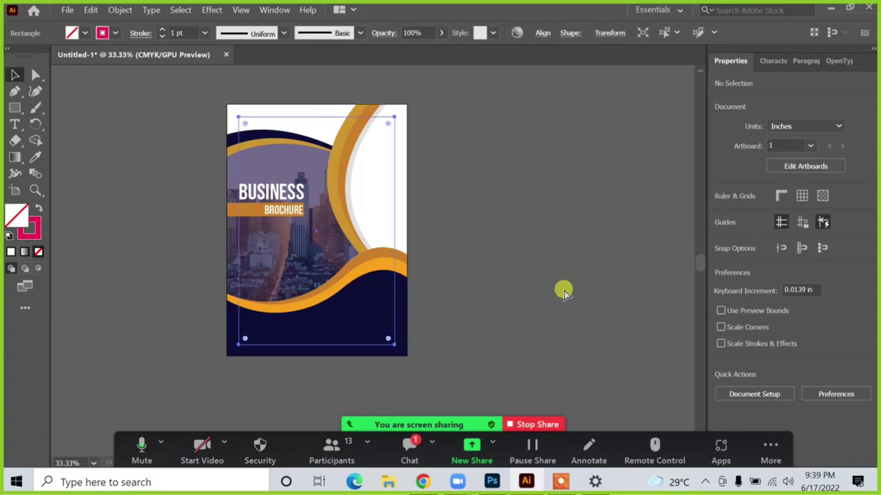
left_click(539, 256)
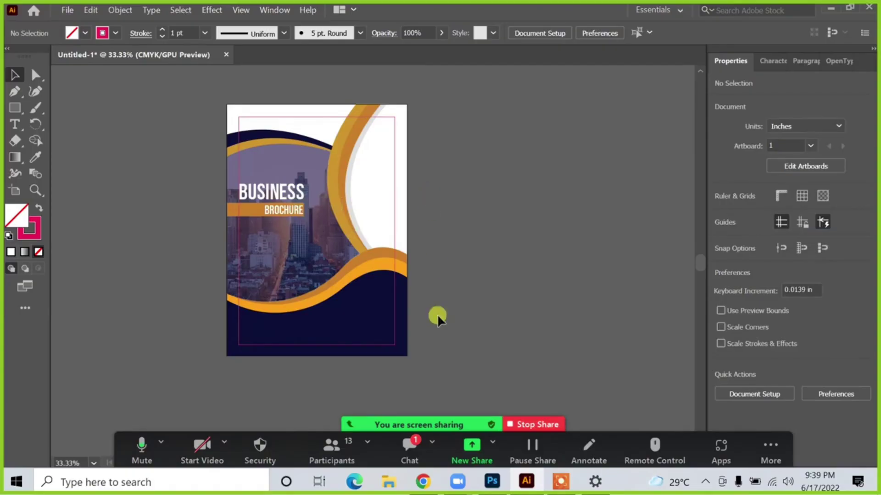
- Try shifting the BROCHURE text inward on the orange bar and aligning it with the start of BUSINESS
left_click_drag(437, 314, 439, 314)
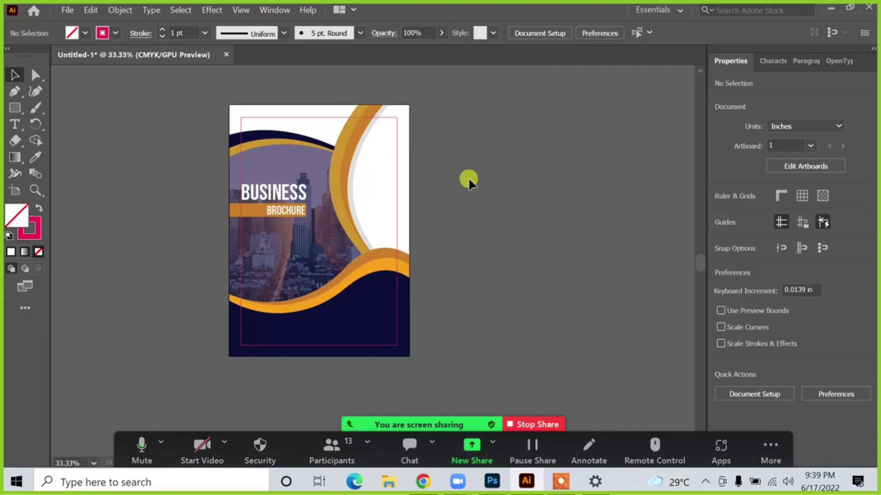
left_click_drag(296, 200, 468, 351)
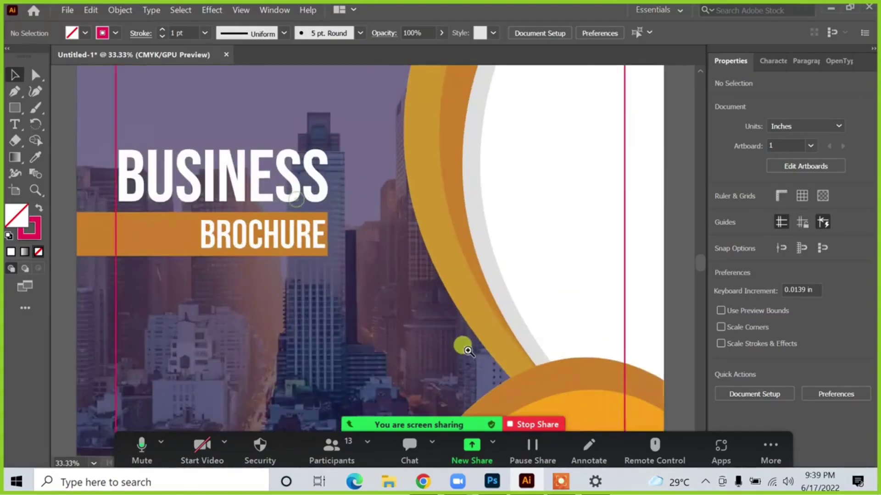
left_click(301, 244)
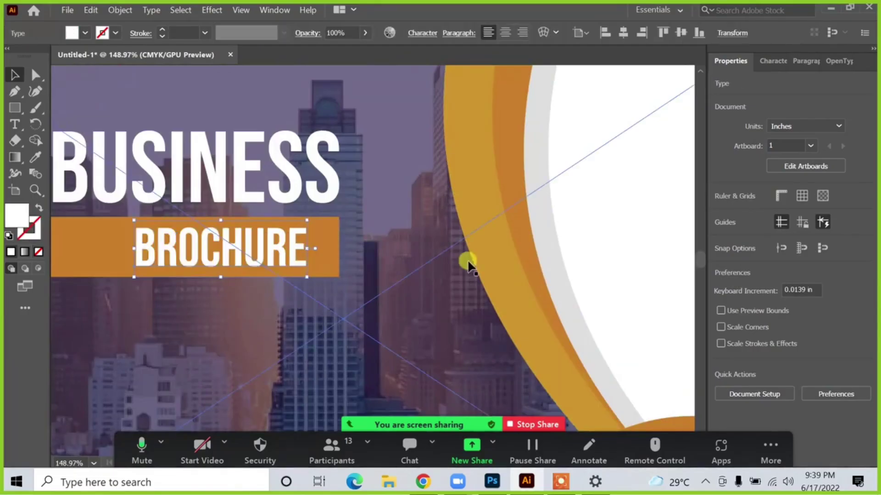
scroll(408, 222, "down", 2)
left_click(195, 240)
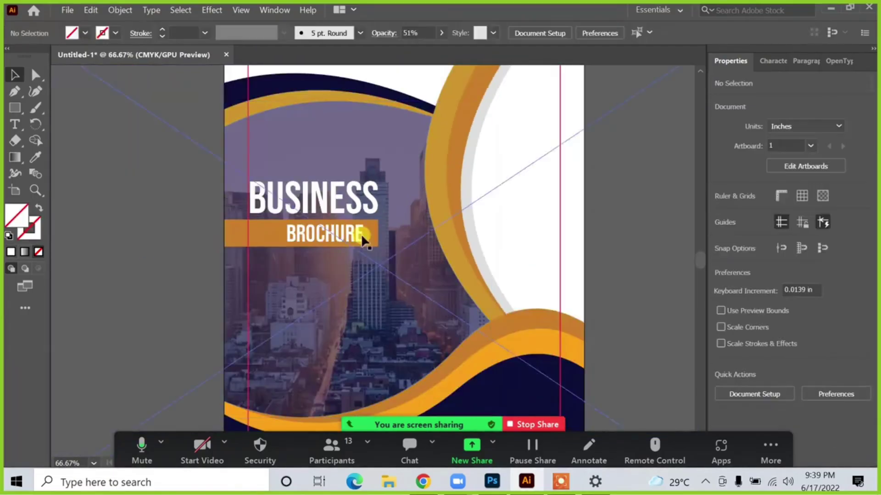
left_click_drag(323, 236, 287, 238)
left_click(161, 220)
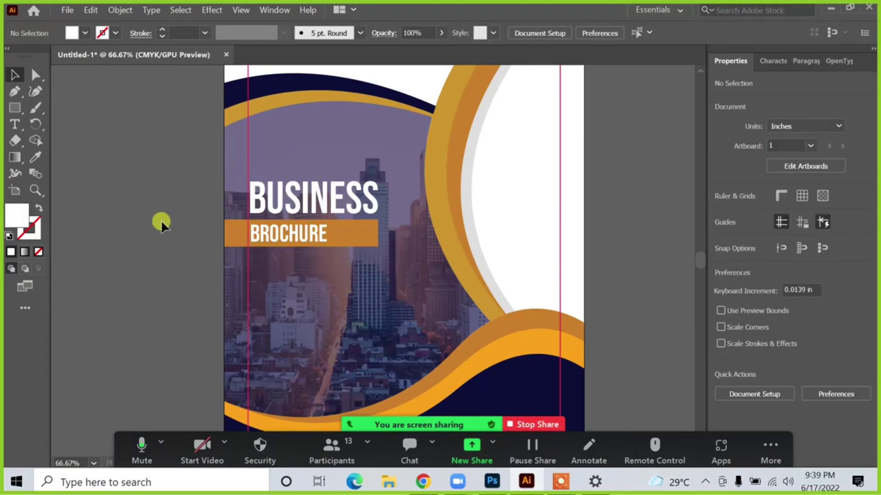
key("ctrl+z")
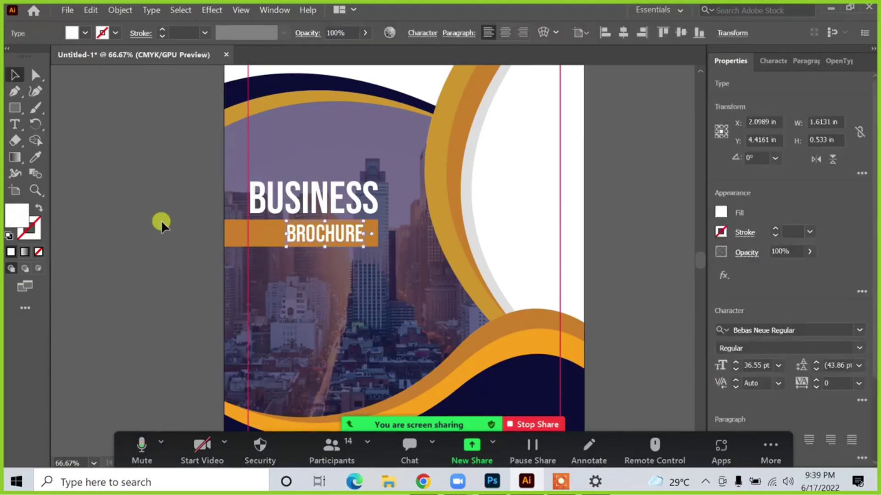
key("ctrl+z")
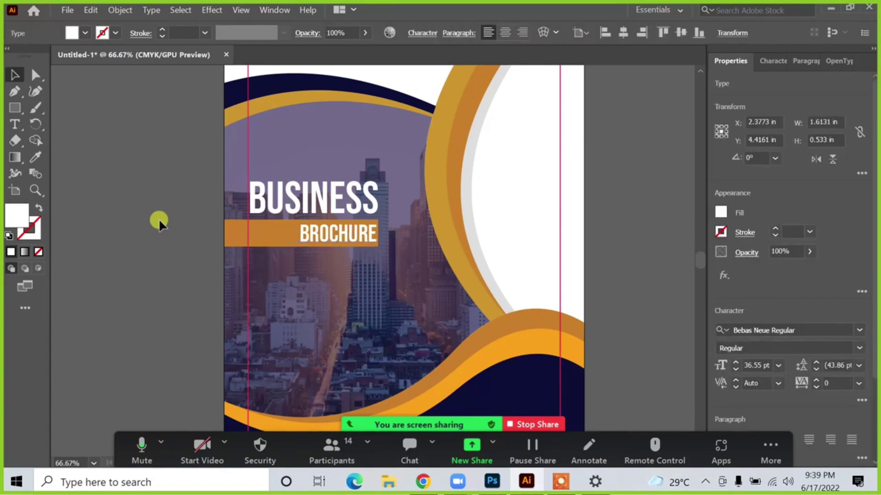
left_click(162, 220)
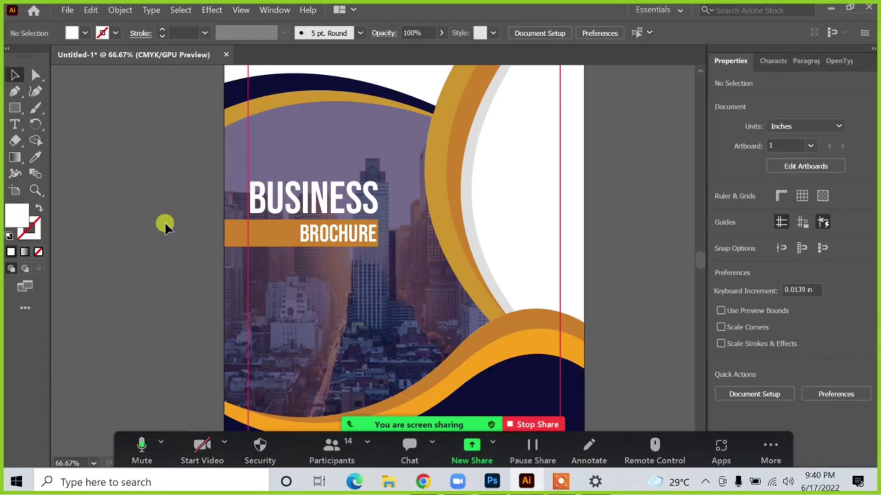
- Try moving the pink margin rectangle beyond the outer edge of the brochure cover
scroll(164, 222, "down", 1)
scroll(164, 222, "down", 1)
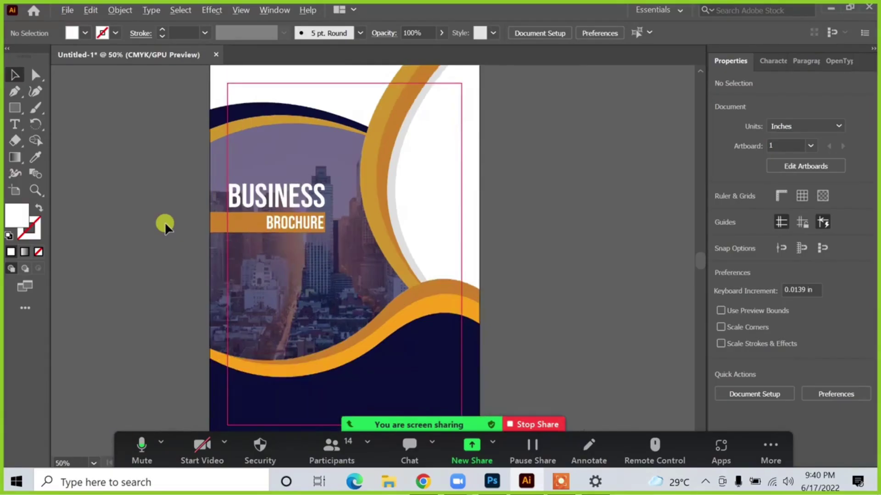
scroll(343, 288, "down", 1)
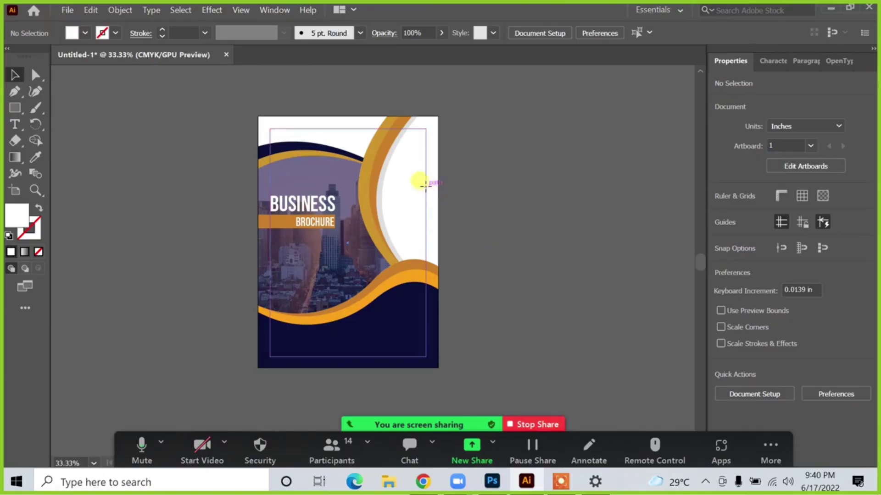
left_click_drag(426, 186, 459, 194)
key("ctrl+z")
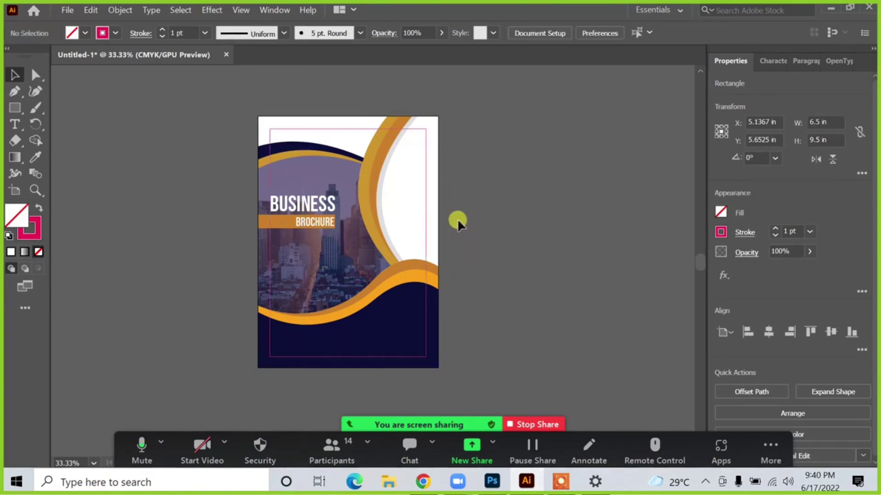
left_click_drag(401, 209, 344, 222)
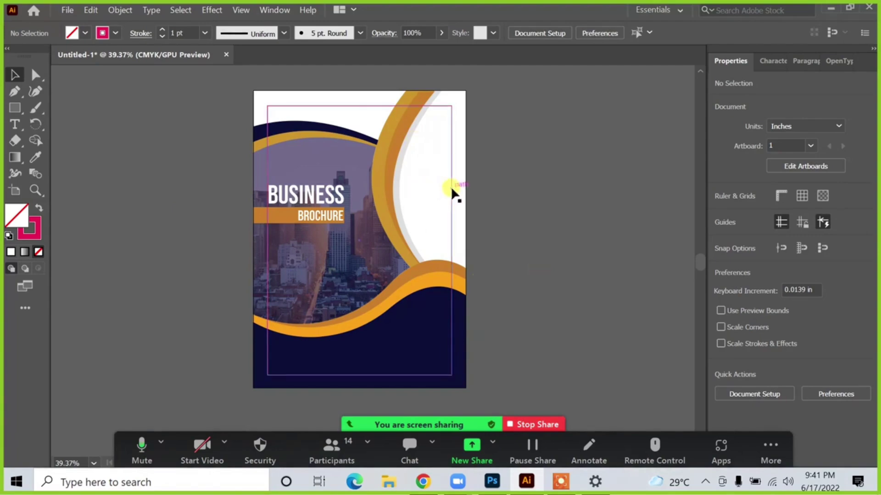
- Enlarge the pink margin rectangle evenly about its centre so it sits closer to the cover edges
left_click(452, 156)
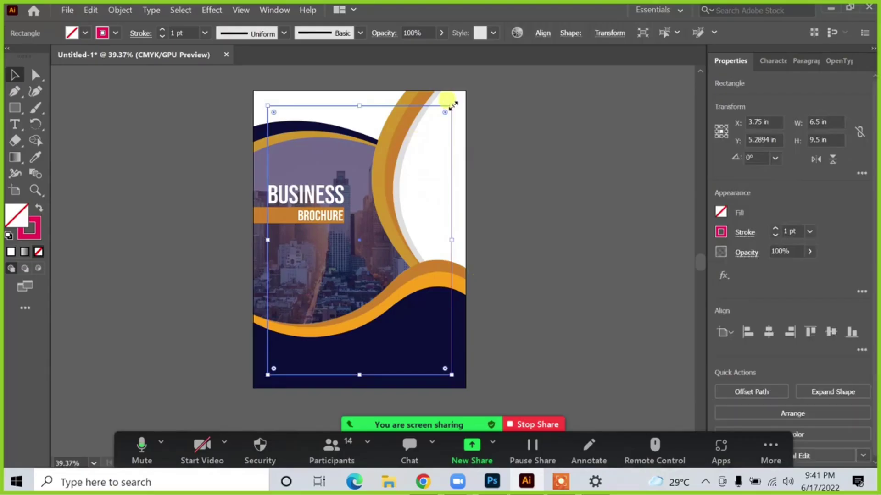
left_click_drag(453, 104, 457, 98)
left_click(494, 130)
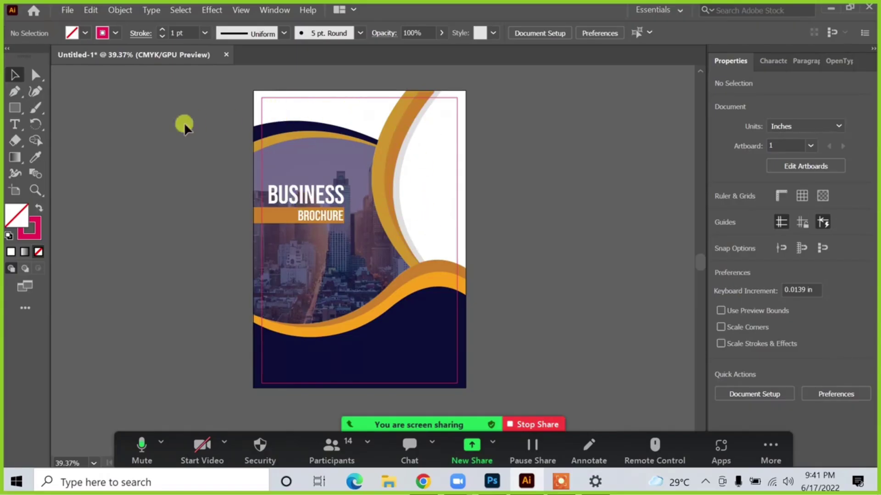
- Draw a circle about 2.22 in across where the dark arc meets the gold curve, filled with the cover's white background colour
left_click_drag(22, 103, 49, 124)
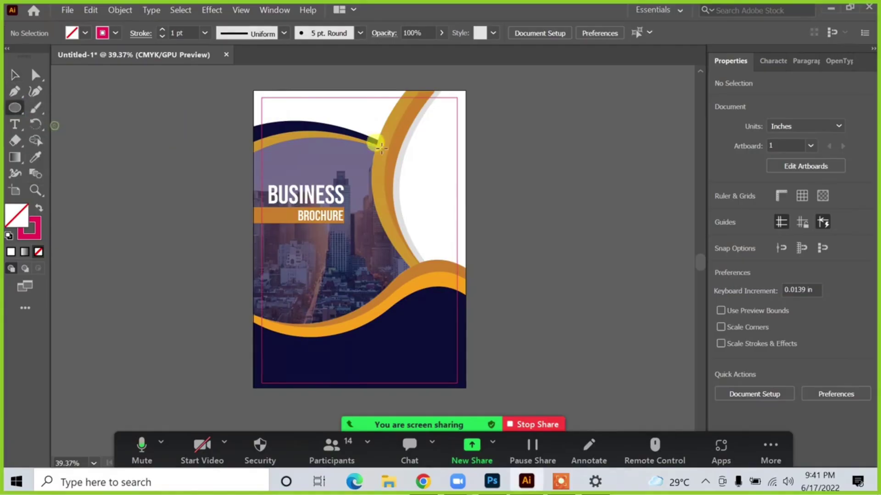
left_click_drag(345, 109, 408, 172)
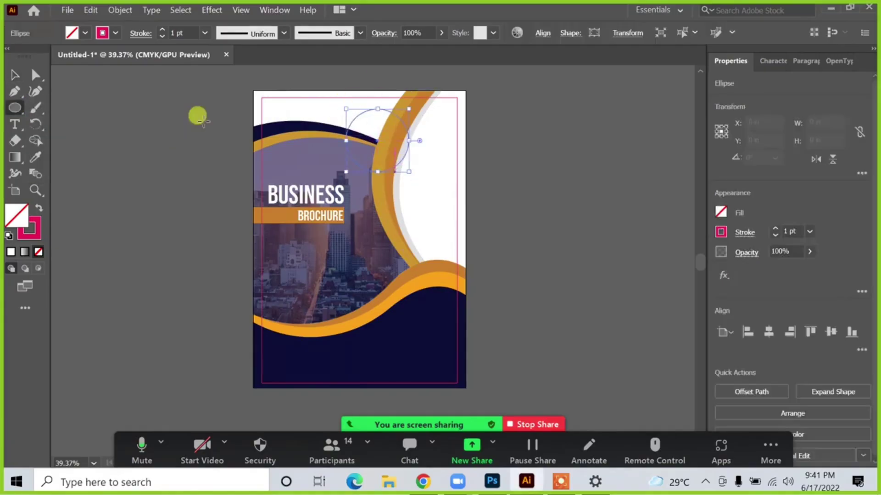
left_click(35, 157)
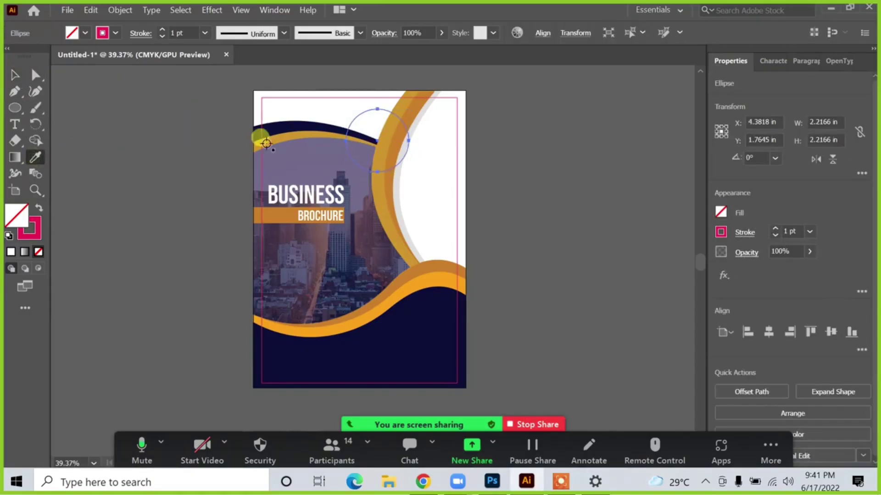
left_click(321, 112)
left_click(15, 75)
left_click(98, 111)
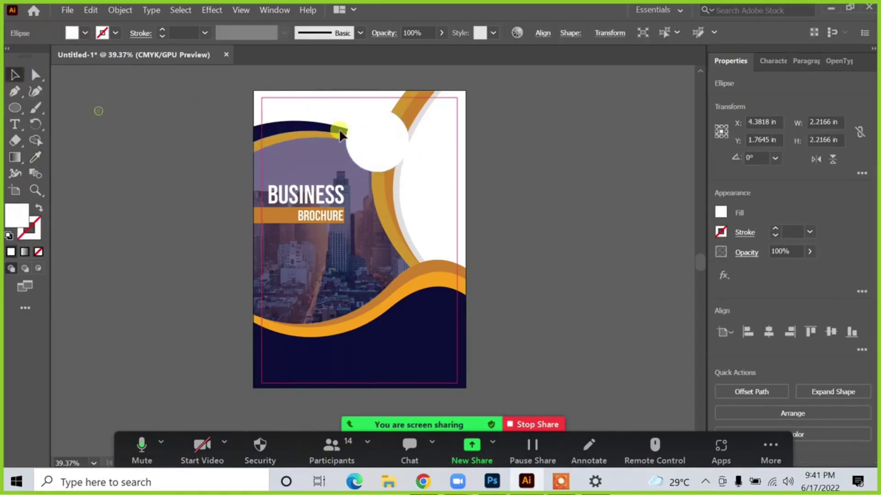
- Add a concentric circle about 1.81 in across on the white circle and fill it with the sampled dark navy
left_click(365, 133)
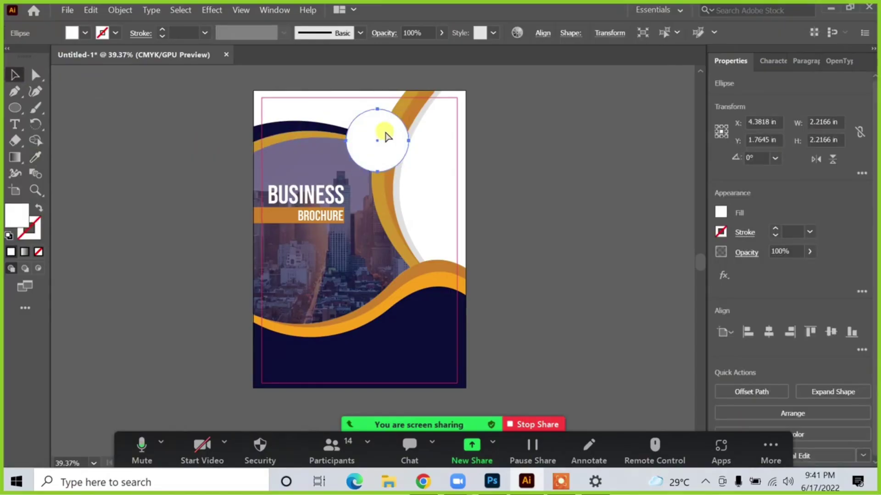
left_click_drag(411, 109, 402, 115)
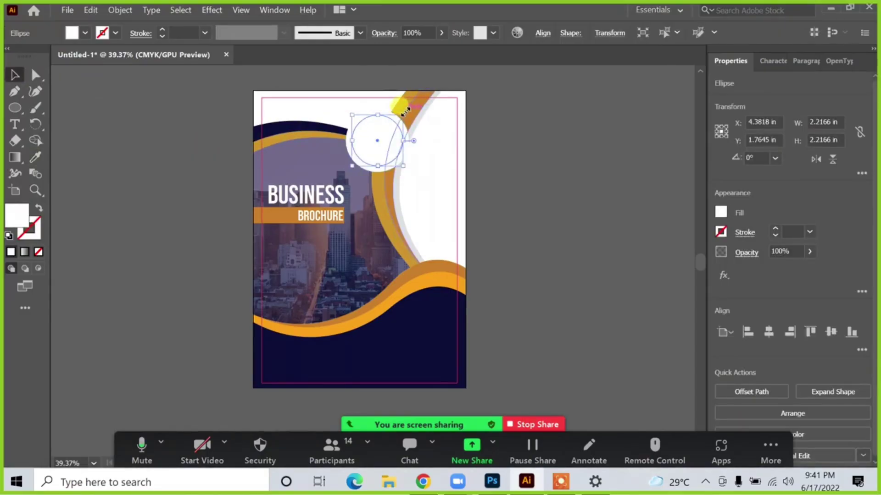
left_click(35, 156)
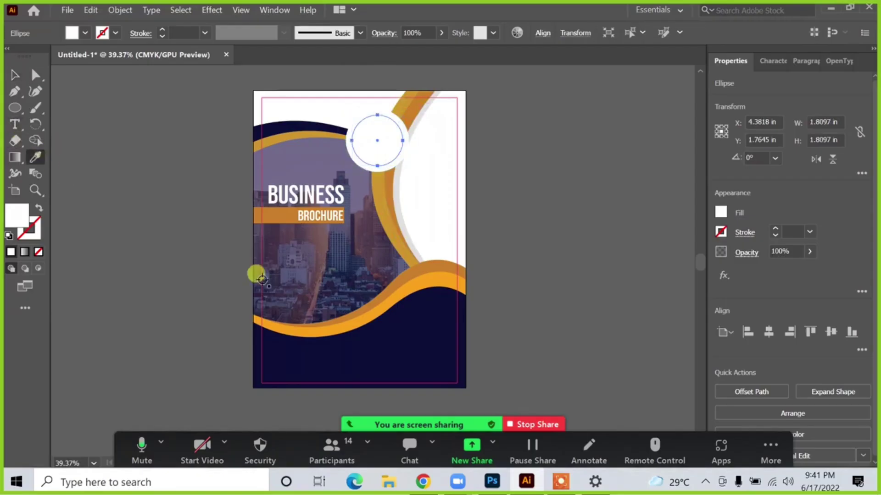
left_click(270, 306)
left_click(22, 74)
left_click(576, 227)
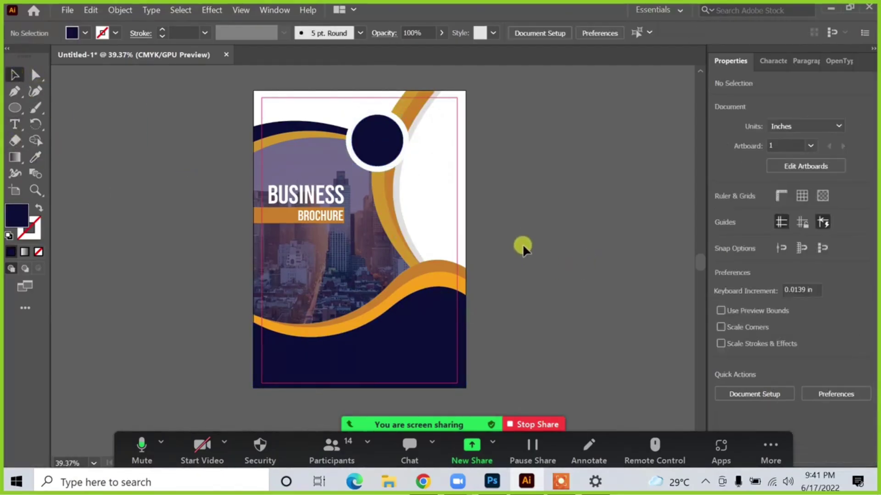
- Enlarge the navy inner circle about its centre to leave only a thin white ring around it
left_click(390, 131)
left_click_drag(404, 116, 409, 107)
left_click(556, 185)
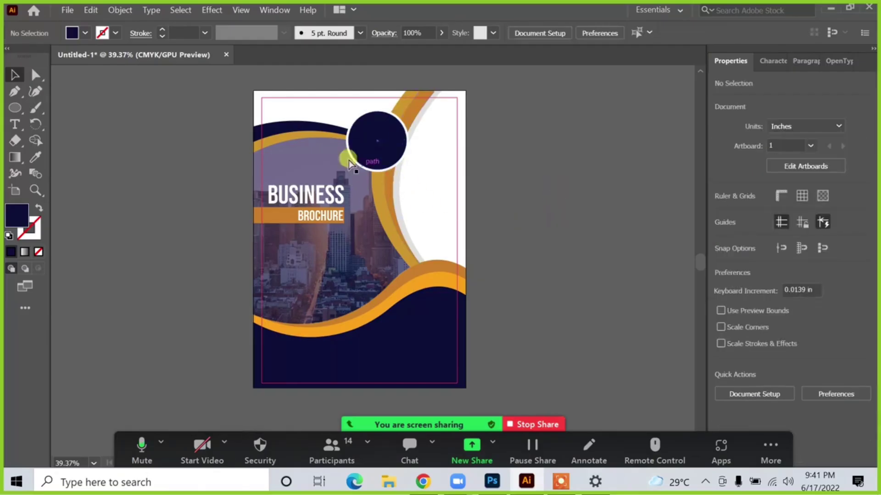
- Recolour the white outer circle with the gold sampled from the curved band above the photo
left_click_drag(339, 148, 414, 212)
left_click(412, 201)
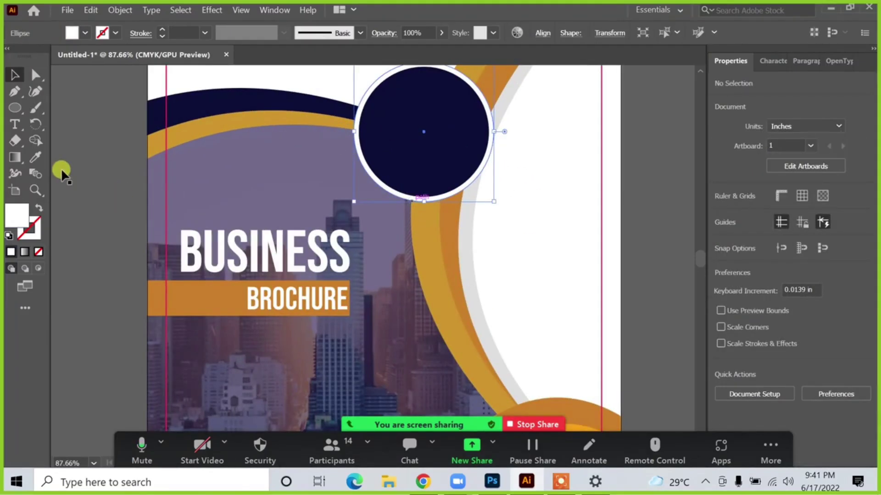
left_click(35, 157)
left_click(191, 129)
left_click(14, 75)
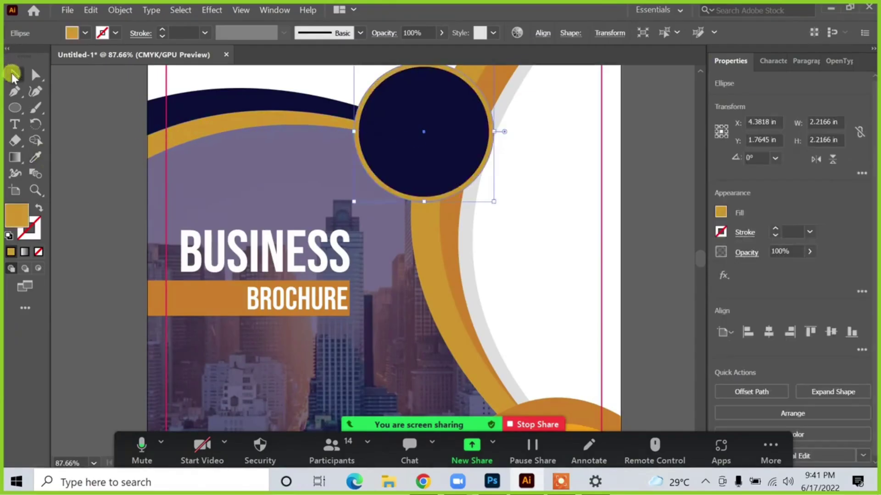
left_click(159, 142)
scroll(107, 161, "down", 1)
left_click(565, 235)
scroll(452, 204, "down", 1)
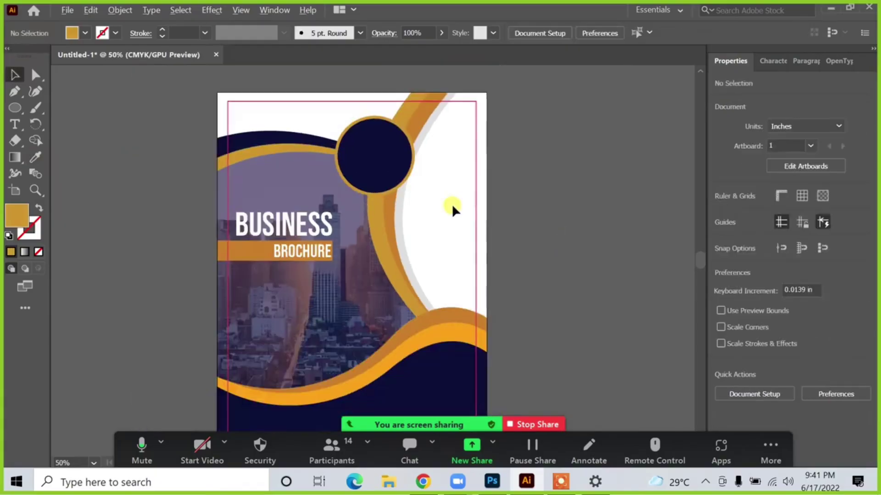
scroll(486, 215, "down", 1)
left_click_drag(514, 228, 465, 192)
left_click_drag(454, 227, 481, 256)
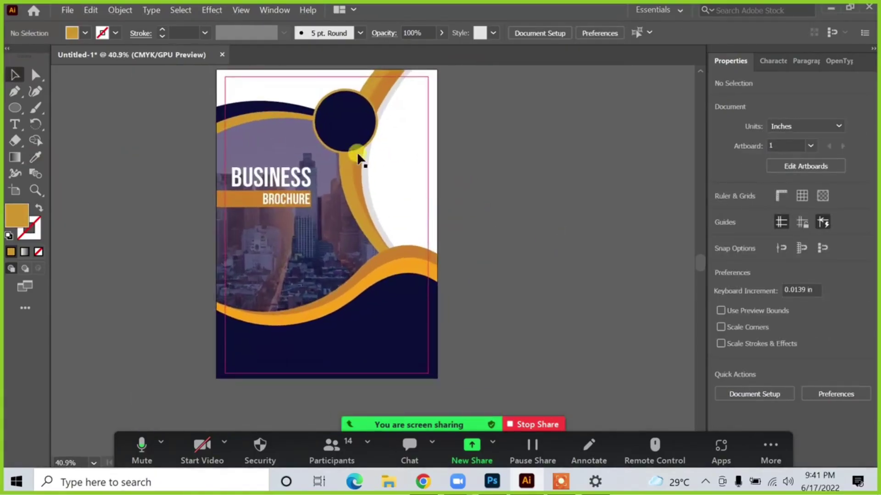
- Copy both circles onto the lower orange wave junction and enlarge the copy to about 3 in across
left_click(359, 119)
left_click(373, 134)
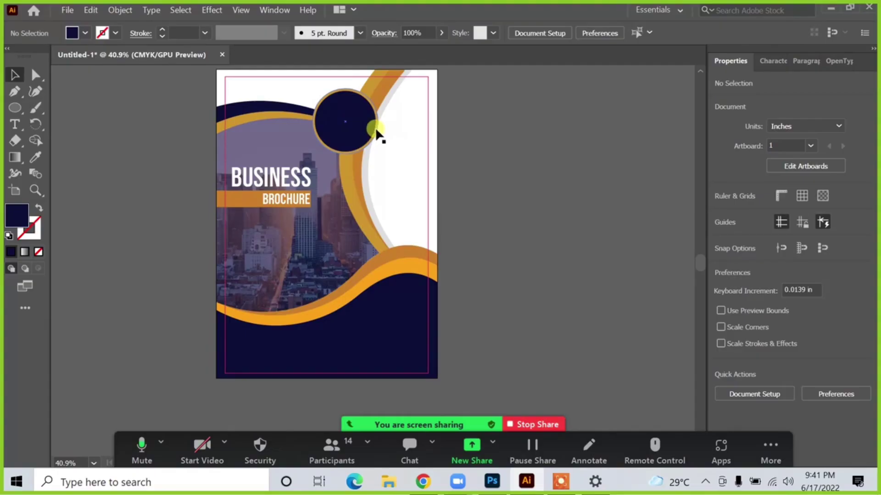
left_click(376, 129)
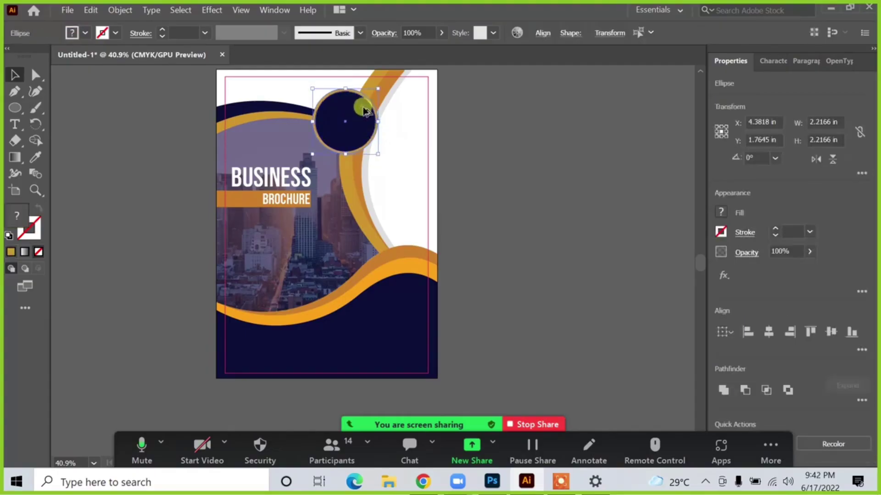
left_click_drag(362, 109, 425, 214)
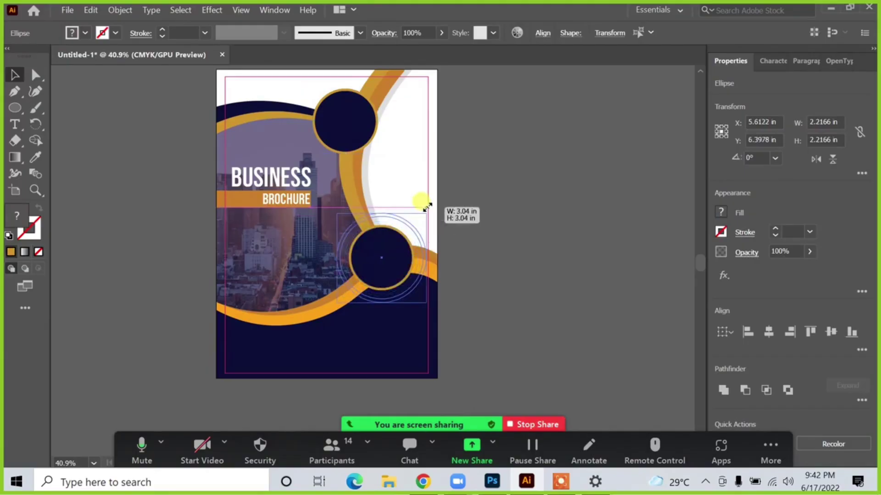
left_click(493, 232)
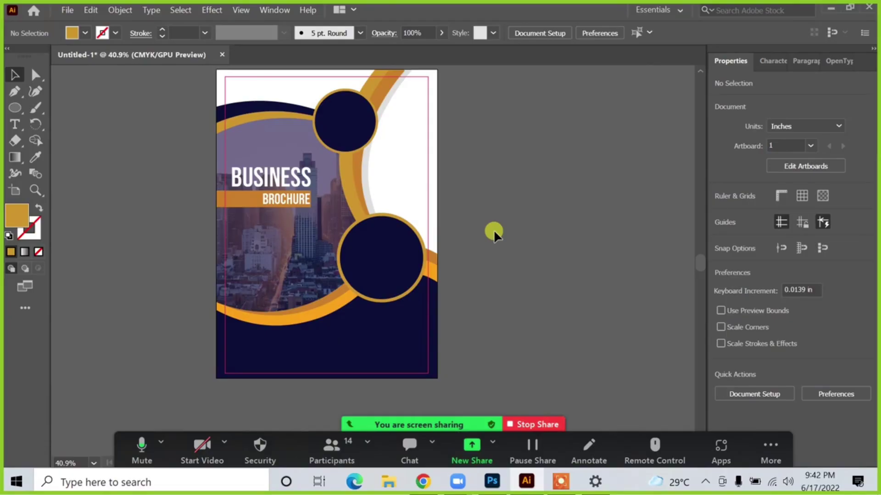
left_click_drag(467, 214, 496, 212)
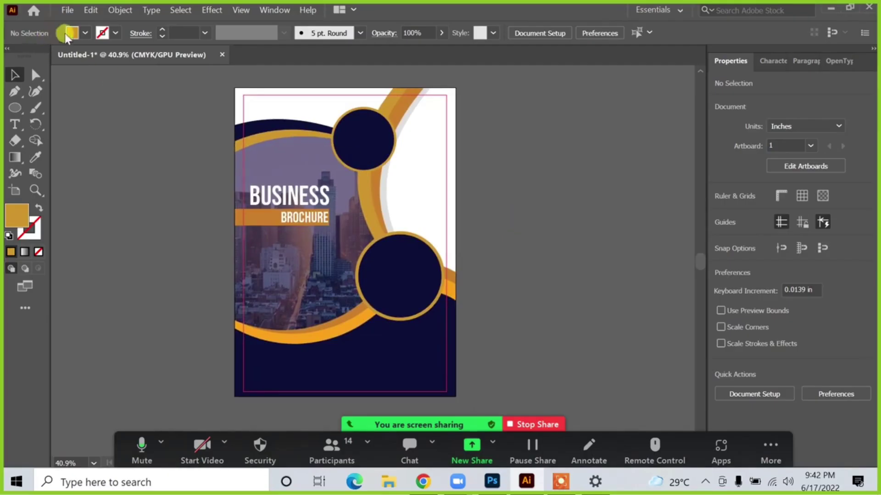
- Save the brochure to the Desktop as CLASS 14 in Adobe Illustrator format with the Illustrator 2020 version options
left_click(69, 11)
left_click(91, 115)
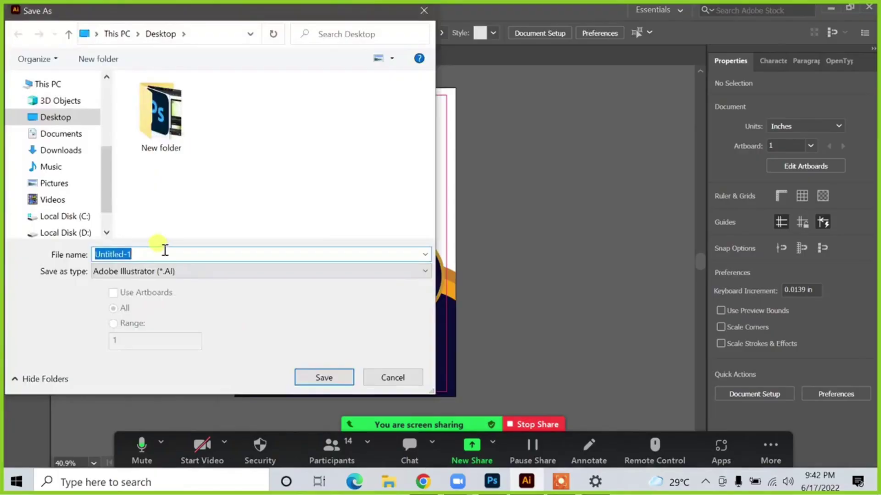
type("C")
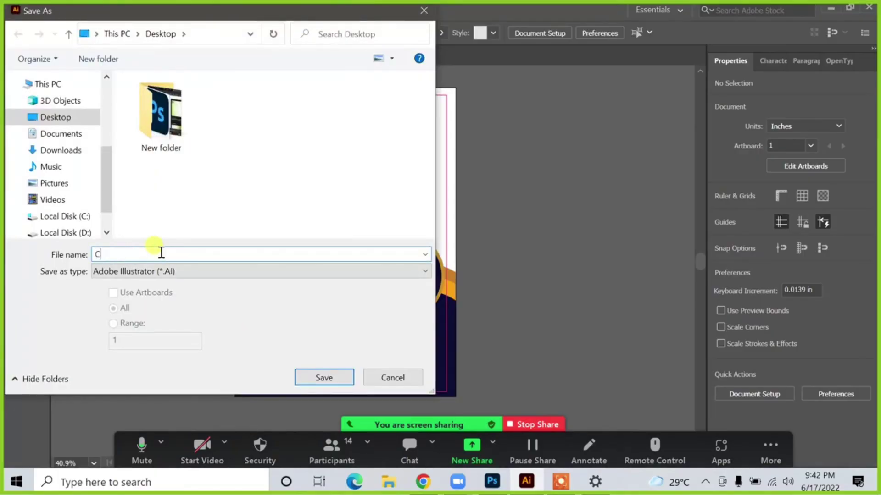
type("LASS 14")
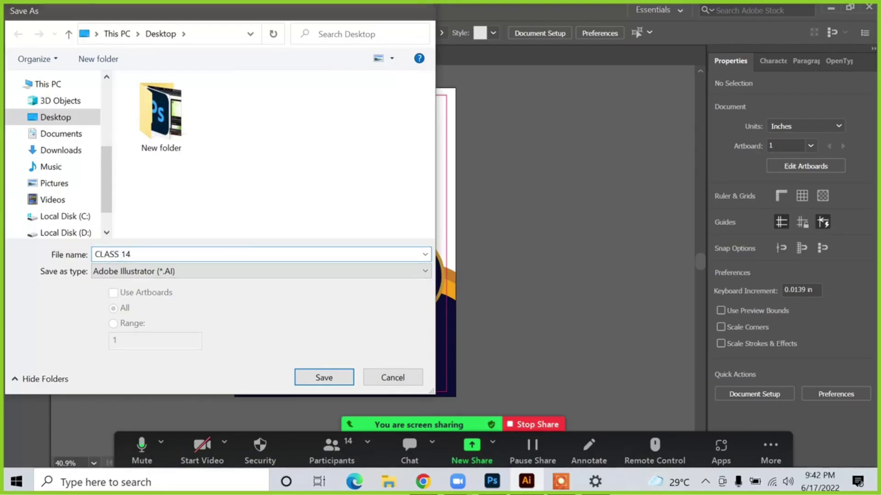
key("Return")
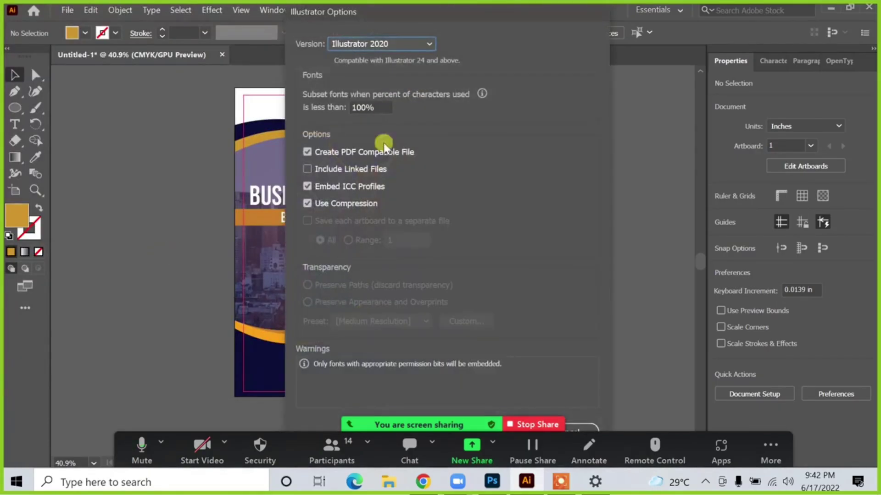
left_click_drag(489, 7, 272, 40)
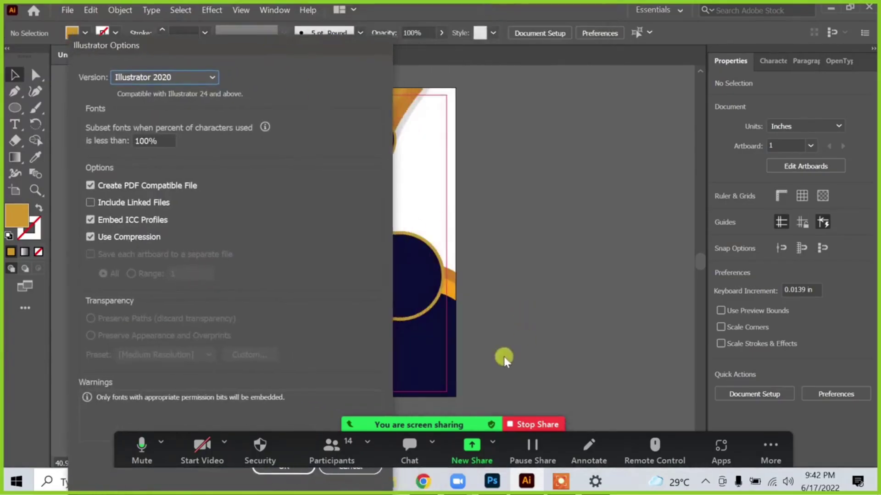
left_click(348, 424)
left_click(303, 462)
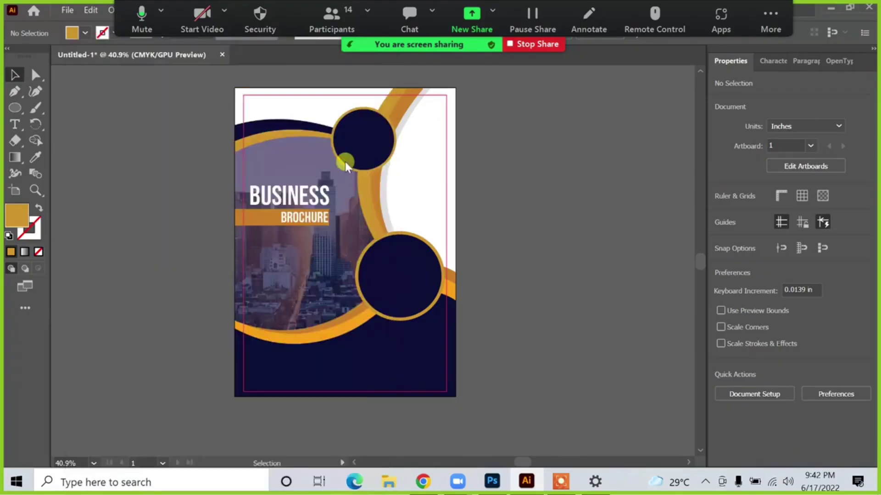
left_click(349, 45)
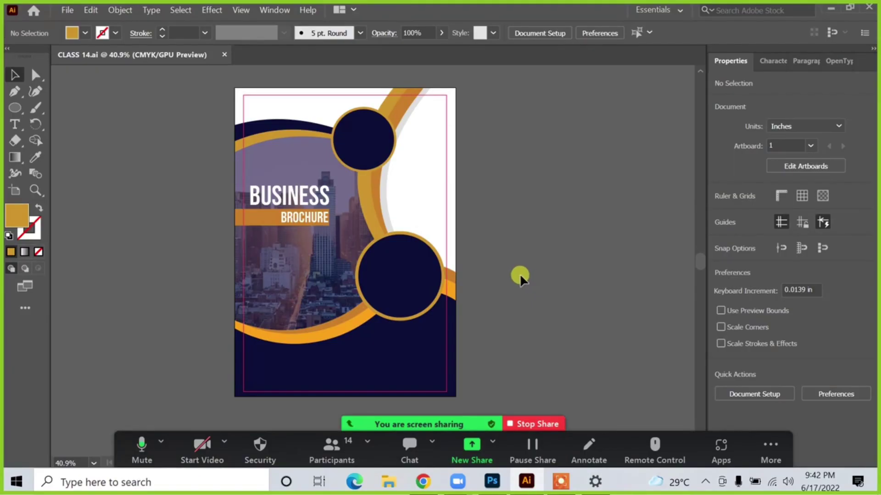
scroll(431, 264, "down", 1)
left_click_drag(517, 267, 475, 264)
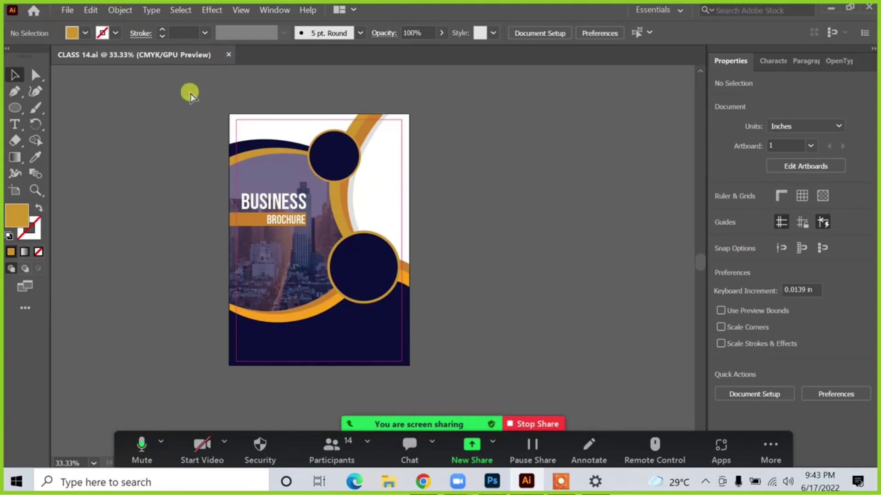
key("ctrl+n")
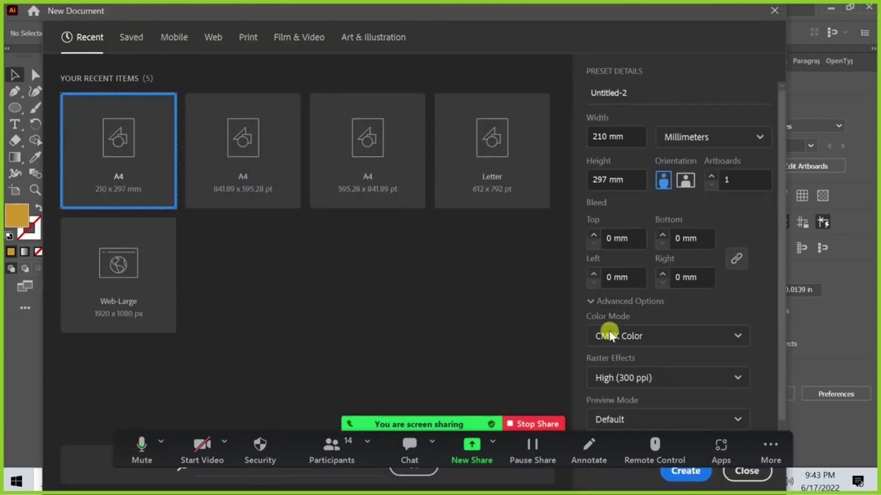
left_click(775, 11)
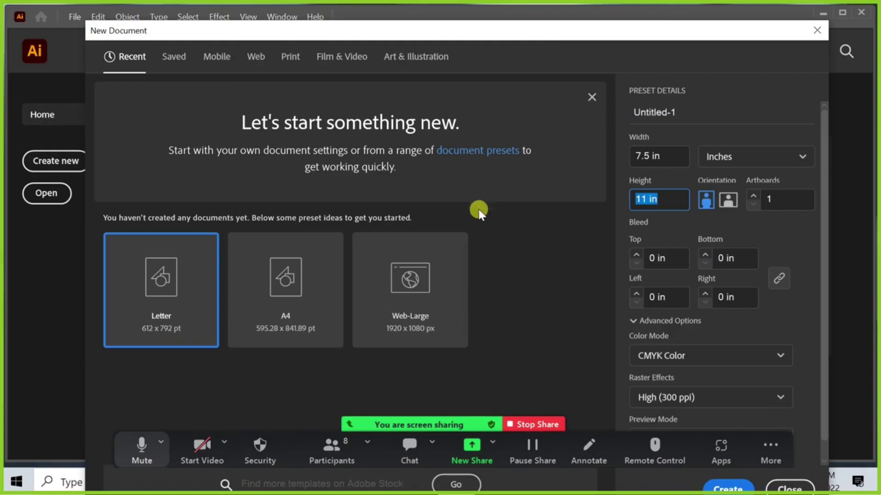
- Set the new document's height to 10.5 in and create it with a 7.5 in width in CMYK colour
left_click_drag(667, 197, 620, 199)
type("10.5")
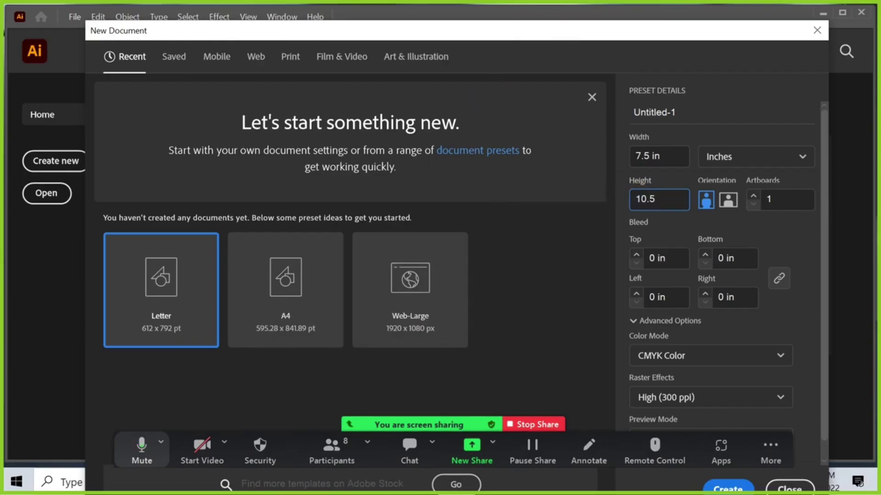
key("Return")
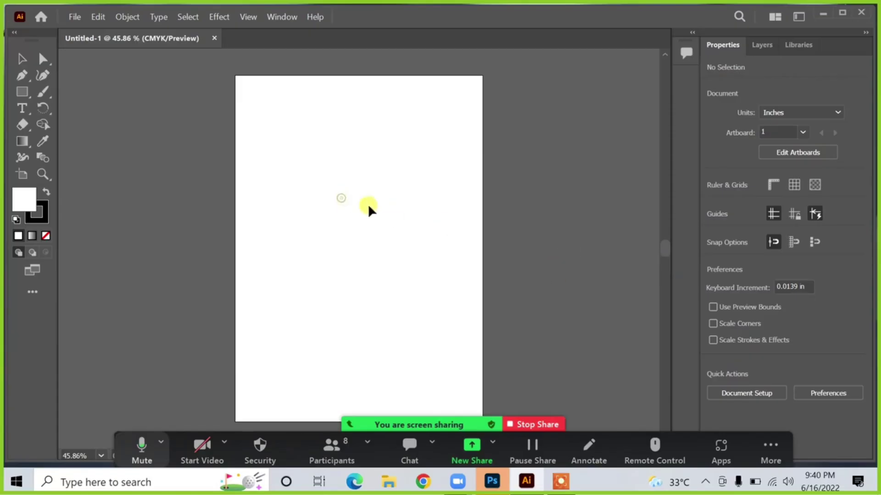
- Turn on the Control bar in the workspace of the new blank document
scroll(393, 232, "down", 1)
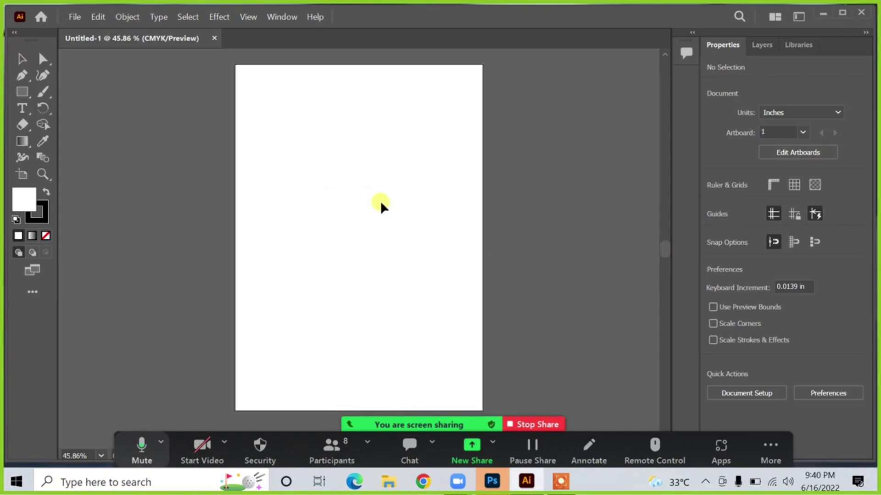
left_click_drag(385, 199, 396, 201)
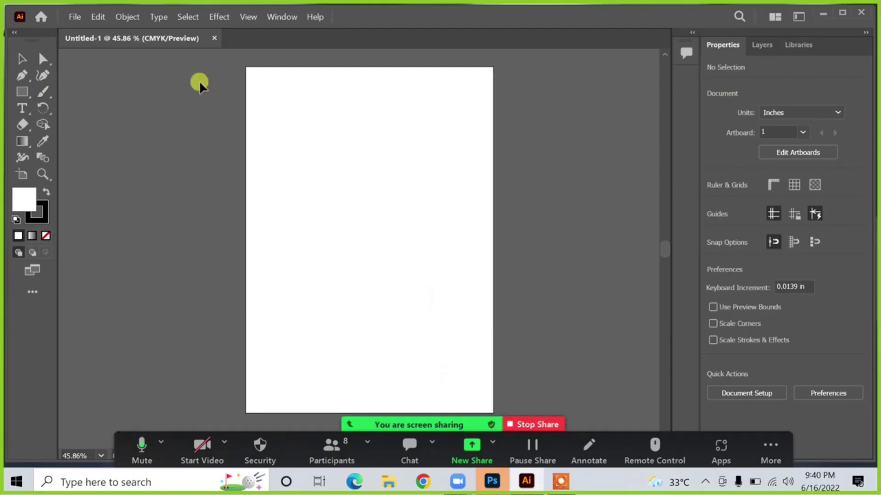
left_click(282, 17)
left_click(327, 100)
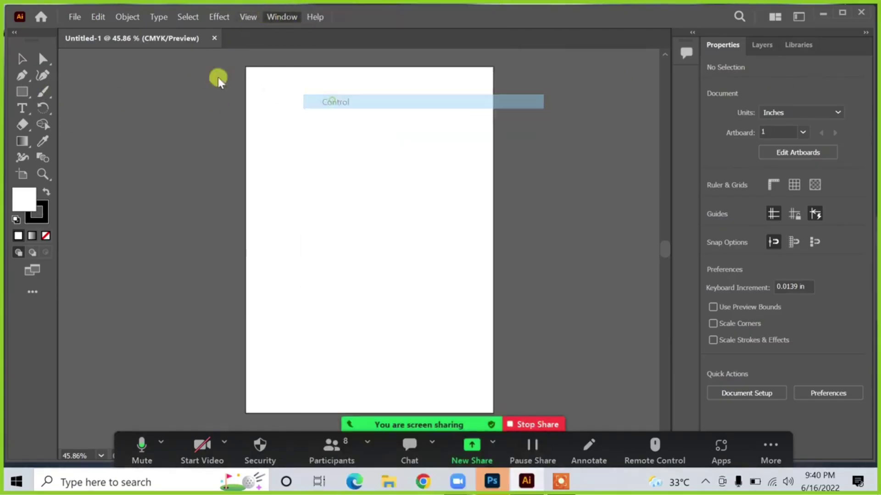
- Draw a square about 3.72 in wide in the middle of the artboard and swap its fill and stroke colours
left_click_drag(334, 202, 359, 229)
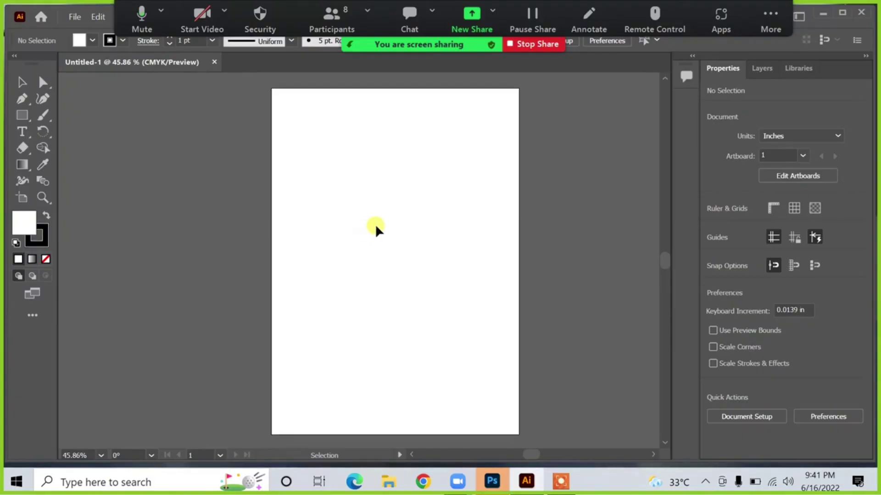
key("space")
left_click_drag(374, 218, 377, 213)
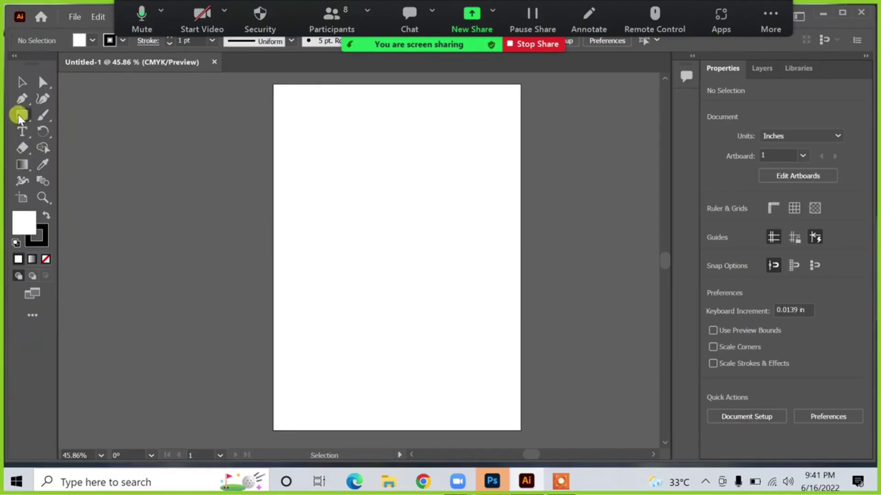
left_click(22, 115)
left_click_drag(326, 175, 449, 298)
left_click(22, 82)
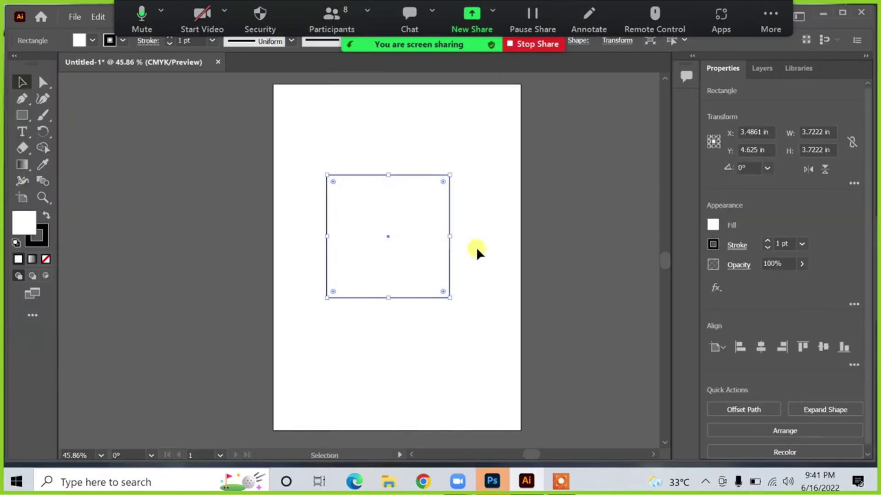
left_click(46, 215)
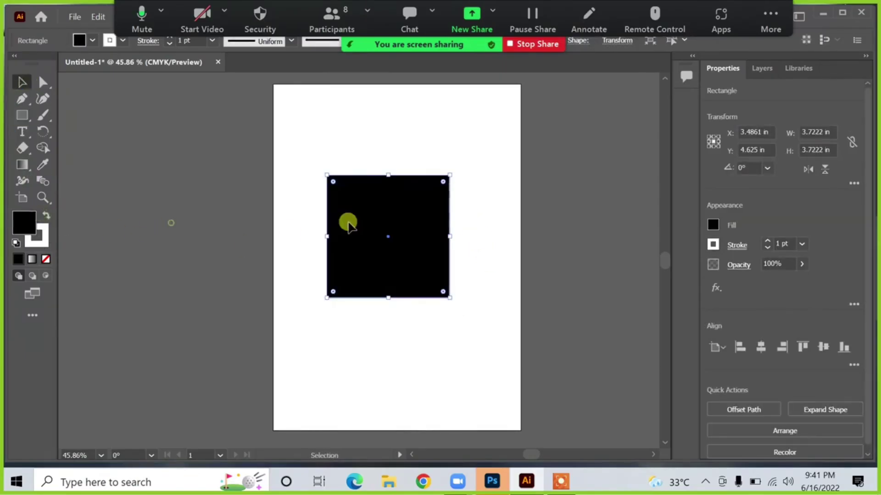
left_click(464, 216)
left_click(433, 205)
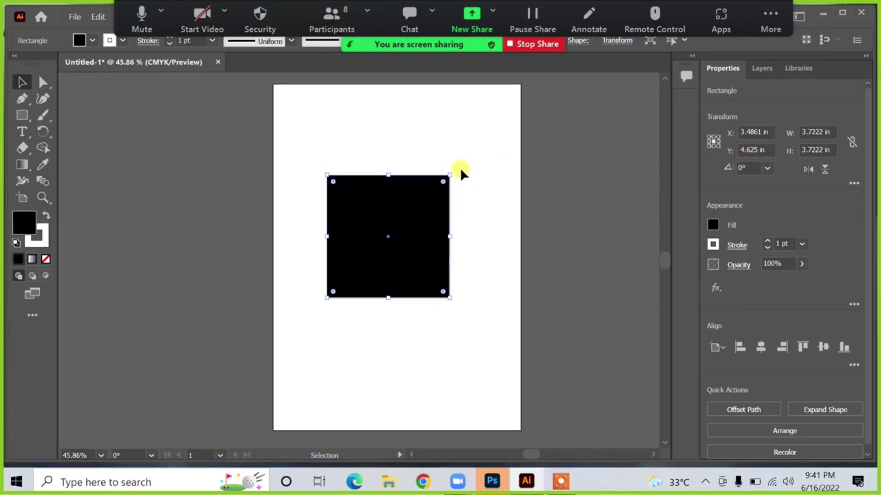
- Rotate the black square 45° into a diamond and shift it slightly down the artboard
left_click_drag(453, 173, 379, 146)
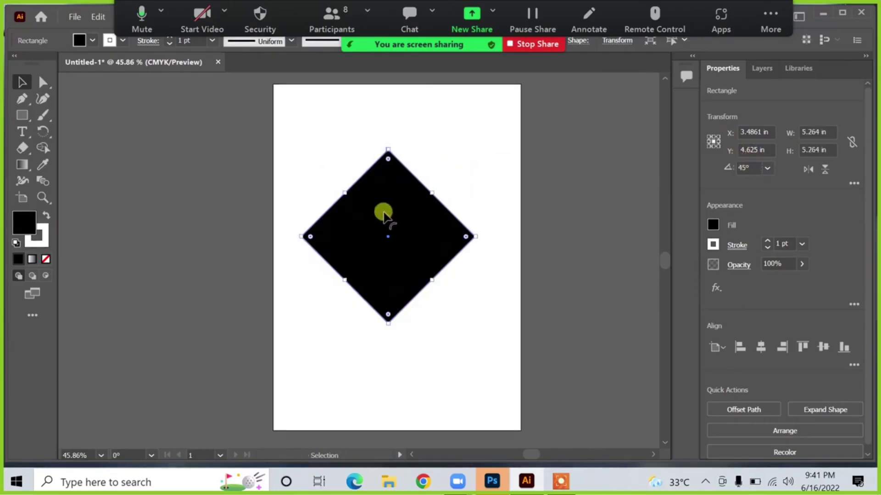
left_click_drag(382, 213, 387, 259)
left_click(468, 177)
left_click(479, 201)
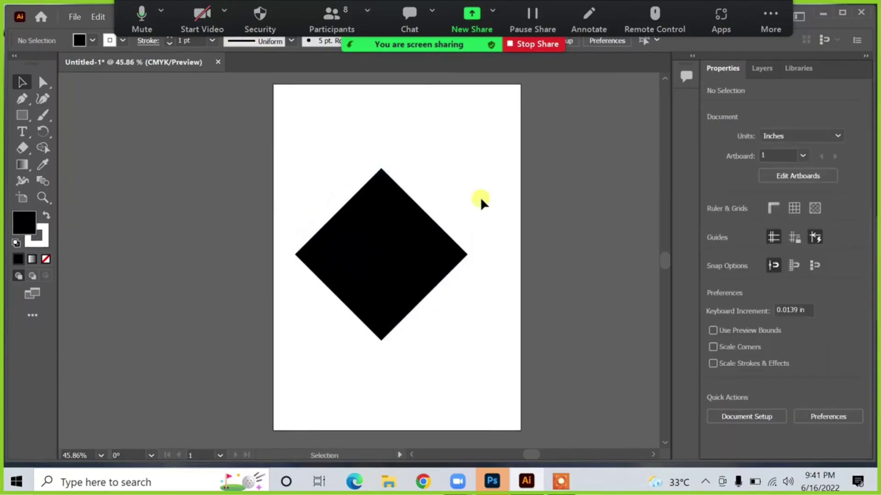
- Switch to Chrome and search Google Images for wallpaper
left_click(422, 483)
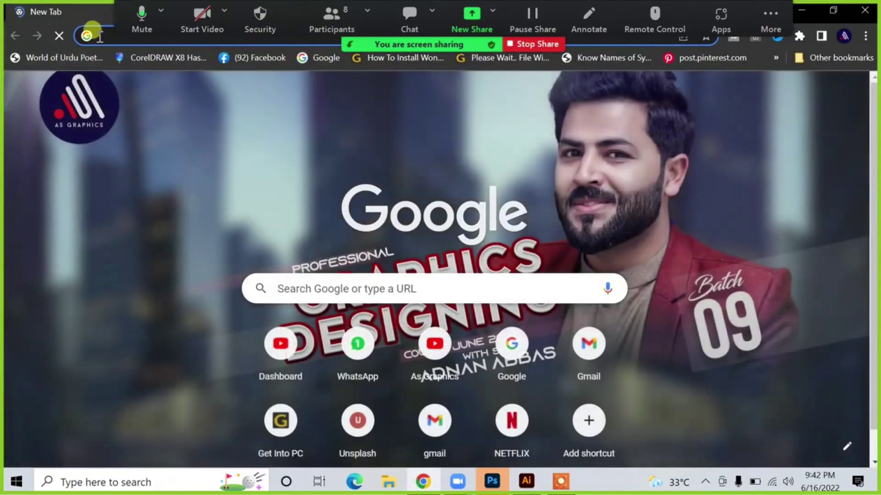
left_click(99, 37)
type("w")
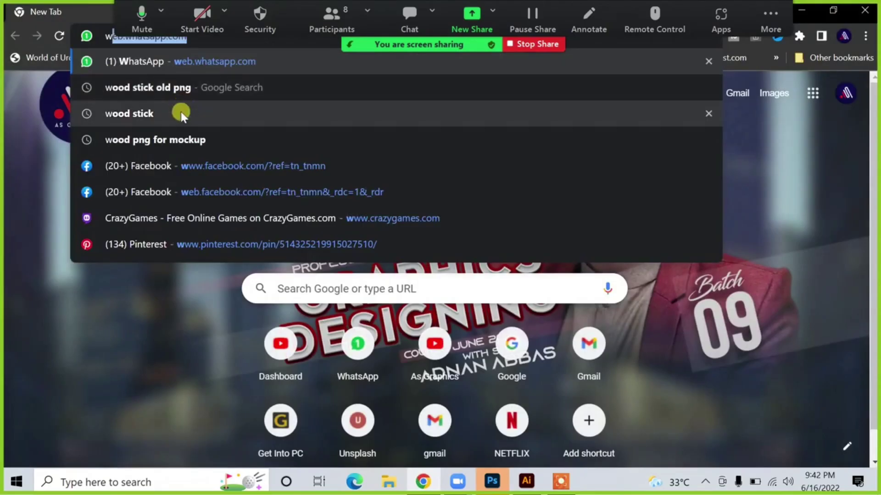
type("a")
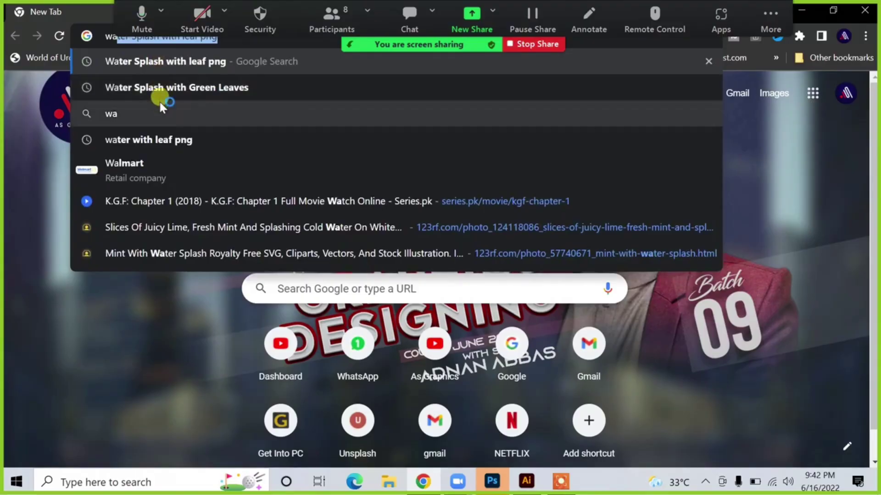
type("lmartll")
key("BackSpace")
key("BackSpace")
key("BackSpace")
key("BackSpace")
key("BackSpace")
key("BackSpace")
key("BackSpace")
key("BackSpace")
key("BackSpace")
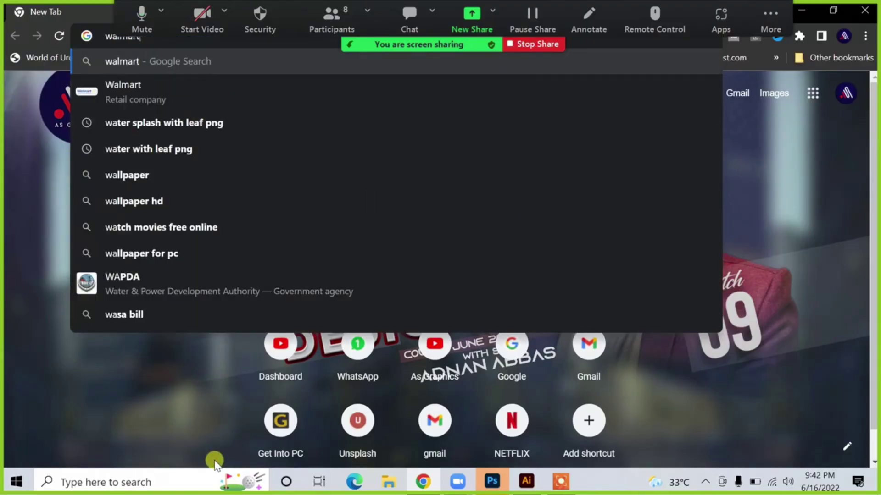
type("wall")
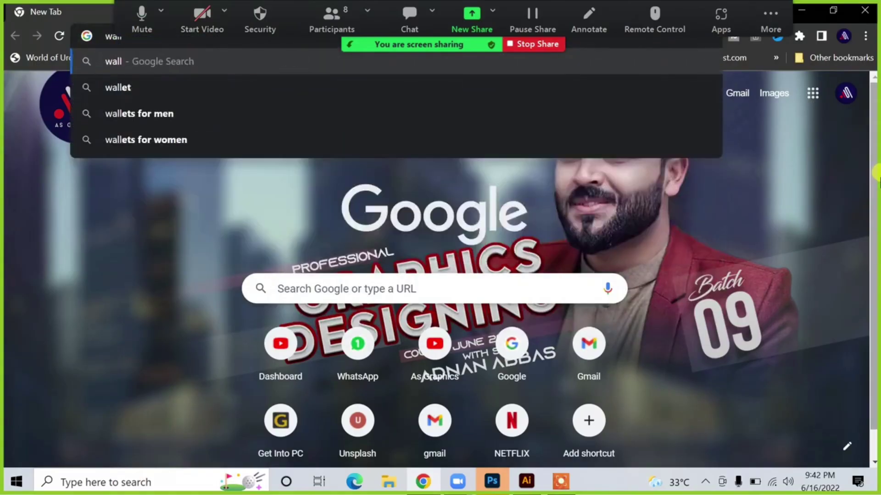
key("Down")
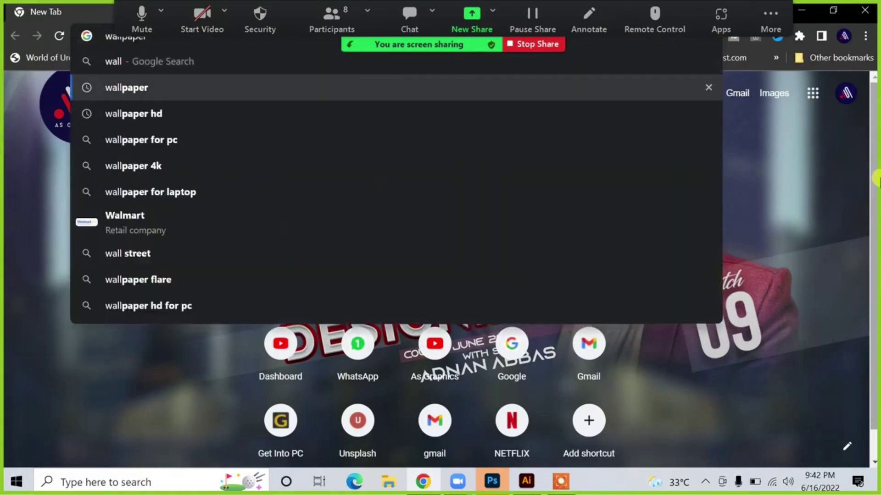
key("Return")
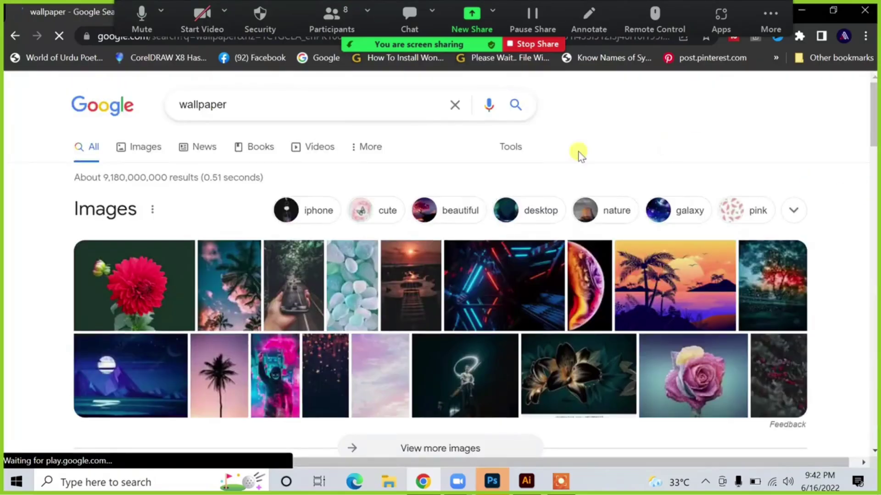
left_click(156, 149)
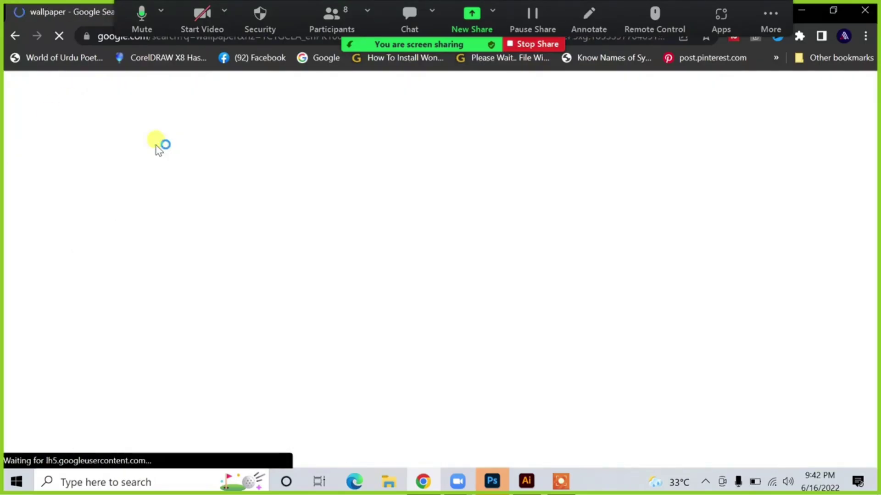
- Pick the vertical city skyline wallpaper from WallpaperAccess in the image results and copy it
scroll(311, 186, "down", 4)
scroll(310, 186, "down", 5)
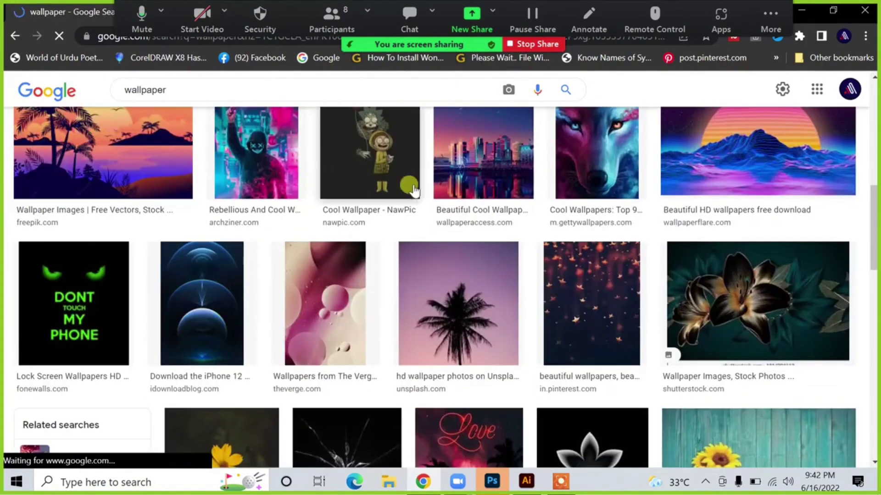
scroll(409, 184, "down", 3)
scroll(459, 206, "up", 7)
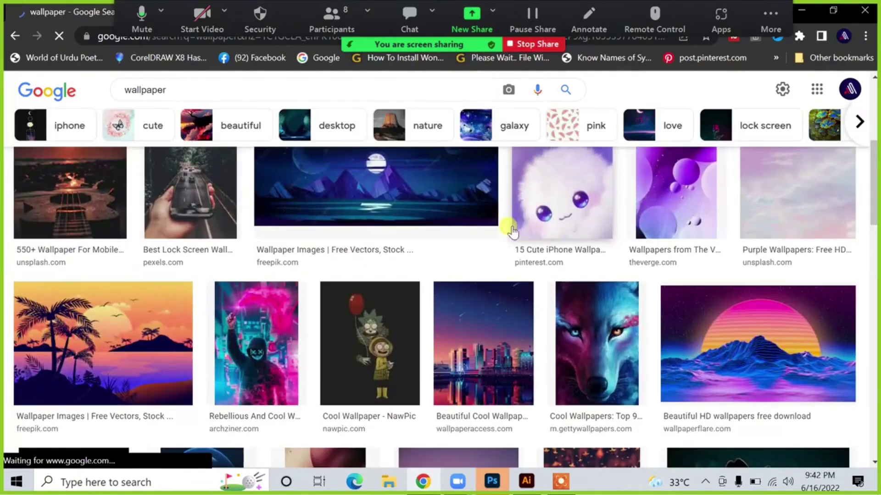
left_click(478, 344)
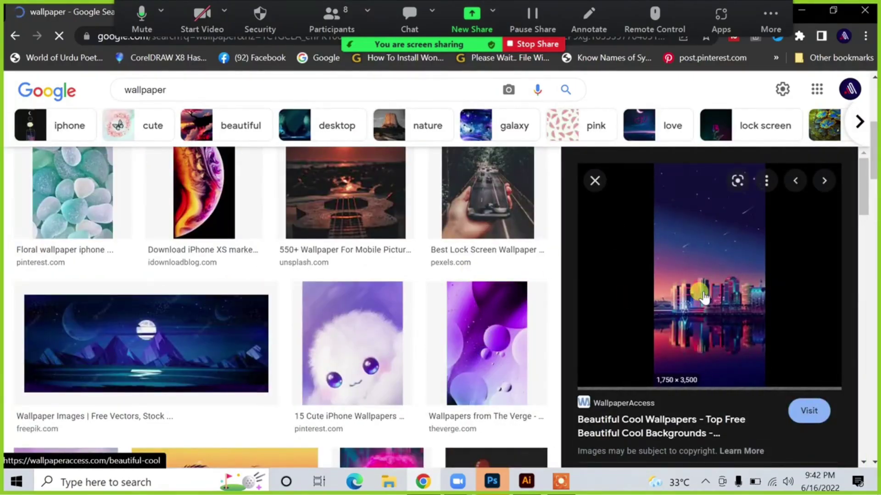
right_click(722, 287)
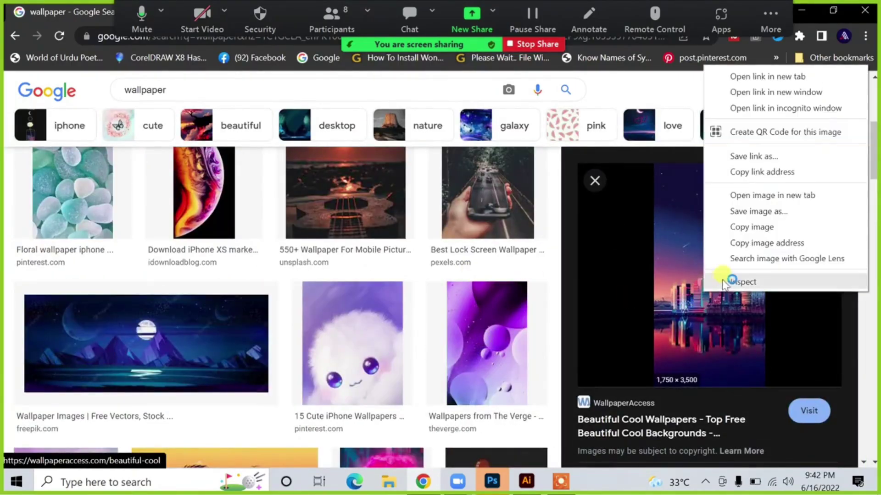
left_click(752, 228)
- Paste the skyline image into the Illustrator document, shrink it to about 3.08 by 6.17 in and place it beside the diamond
key("alt+Tab")
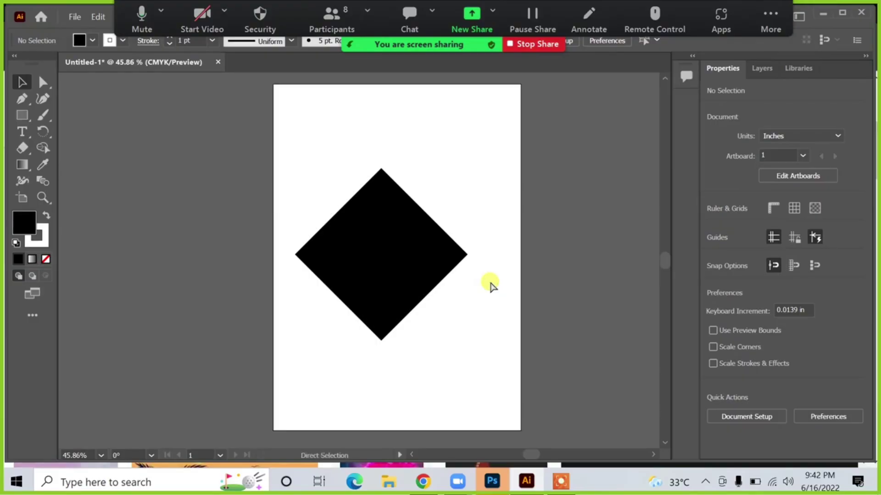
key("ctrl+v")
scroll(429, 264, "down", 5)
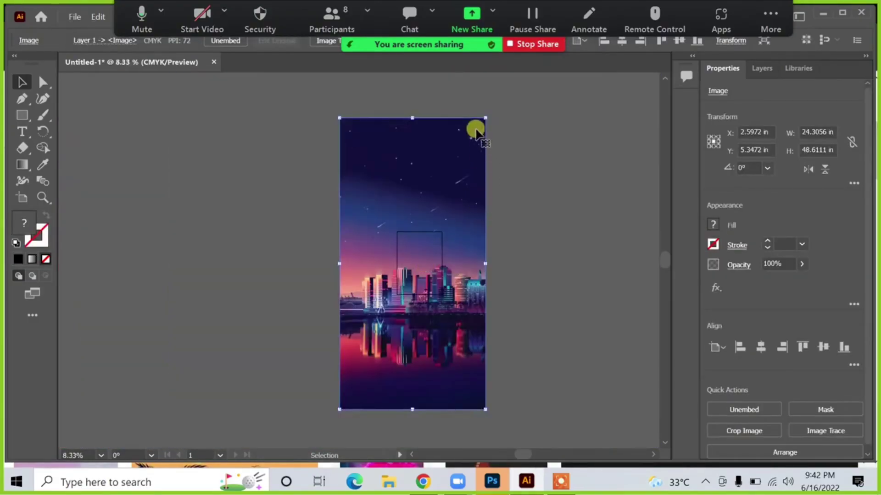
left_click_drag(477, 132, 393, 376)
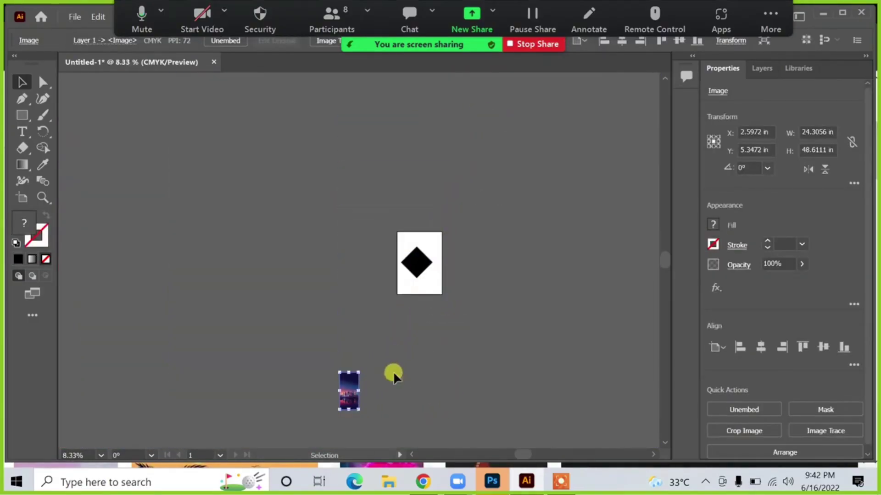
left_click(419, 377)
left_click_drag(346, 398, 607, 358)
left_click_drag(593, 288, 549, 262)
left_click(561, 481)
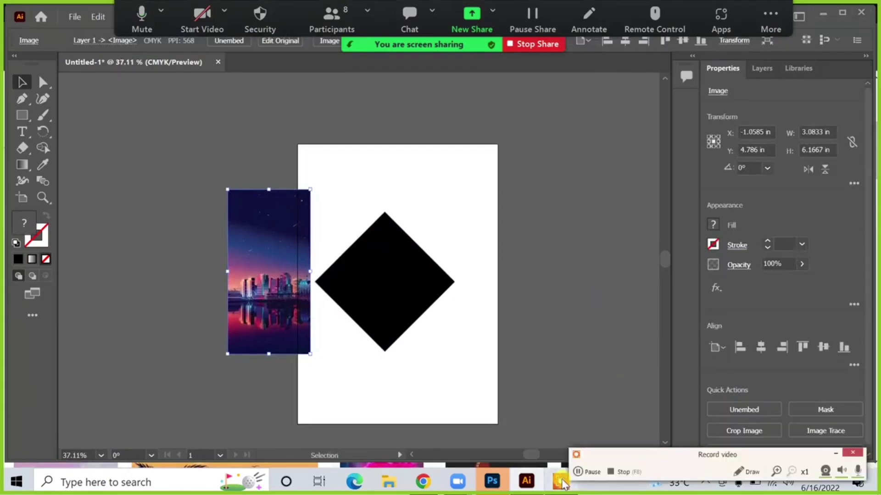
left_click(835, 453)
left_click(468, 294)
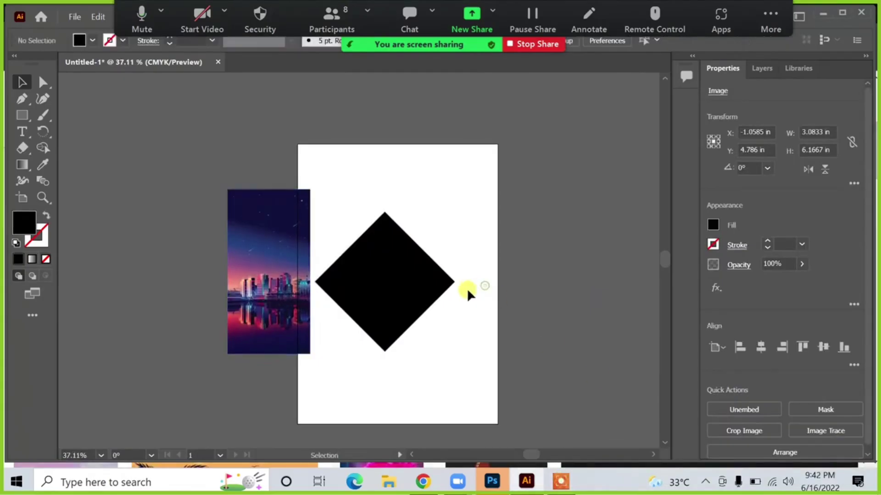
- Move the skyline image over the diamond's left half, then bring the diamond in front and shift it up slightly to the image's mid-height
left_click_drag(261, 241, 333, 241)
left_click(391, 281)
key("ctrl")
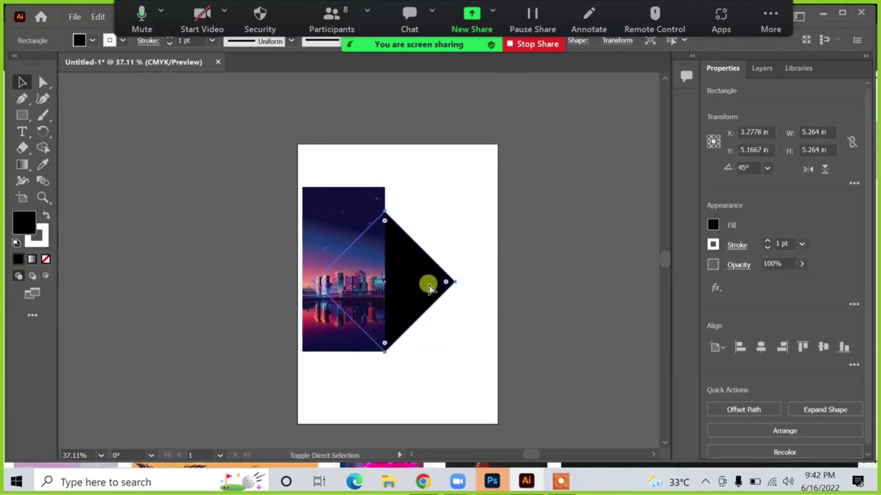
key("ctrl+bracketright")
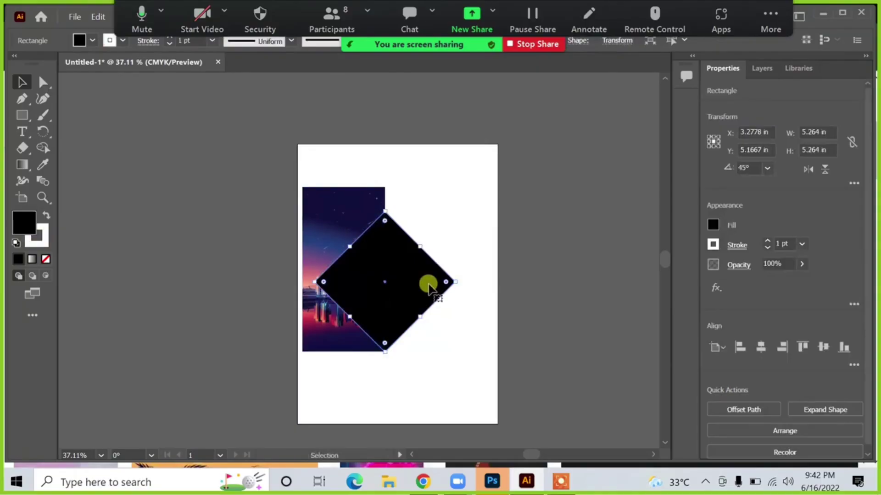
left_click(461, 328)
left_click(403, 282)
- Try clipping the skyline image with the diamond as a clipping mask, then undo the mask
left_click_drag(467, 338, 325, 233)
right_click(365, 244)
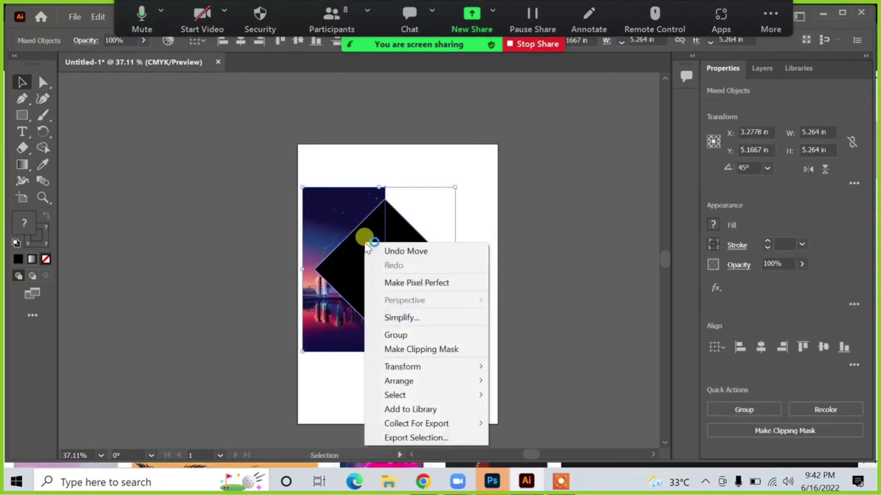
left_click(407, 349)
left_click(533, 285)
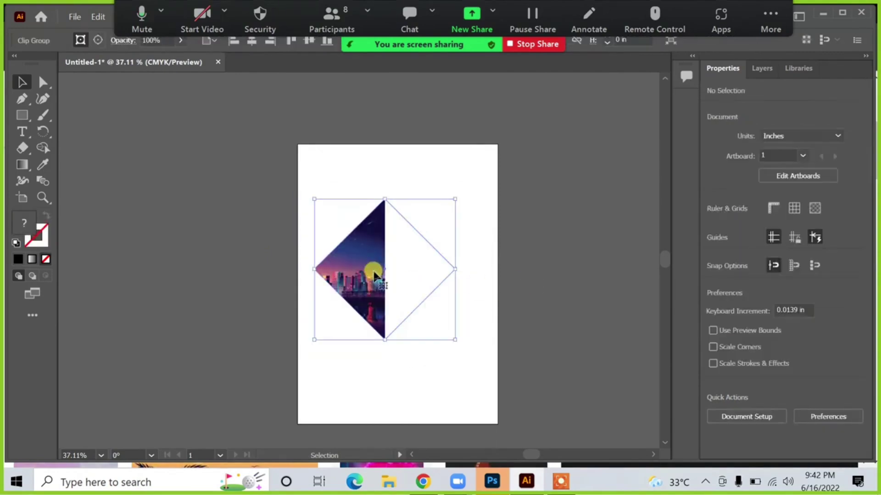
left_click(378, 275)
key("ctrl+z")
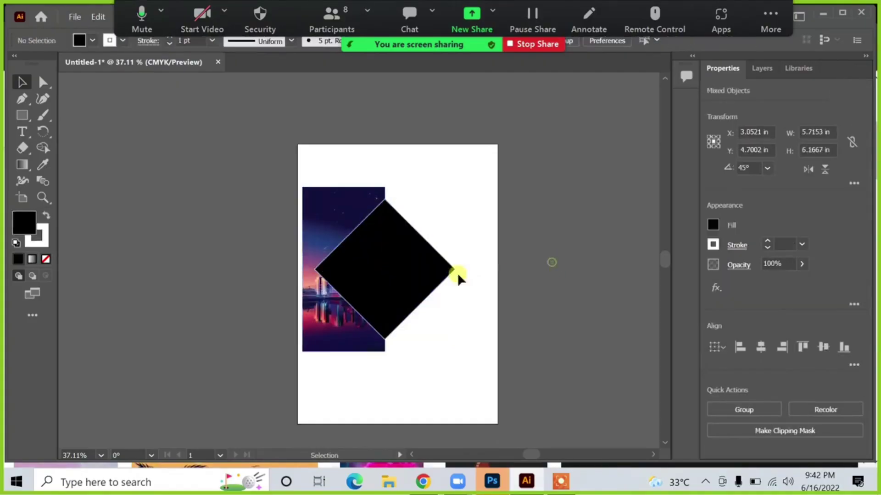
- Duplicate the black diamond straight to the left, outside the artboard
left_click(456, 277)
left_click(441, 270)
left_click_drag(441, 271, 249, 270, "alt")
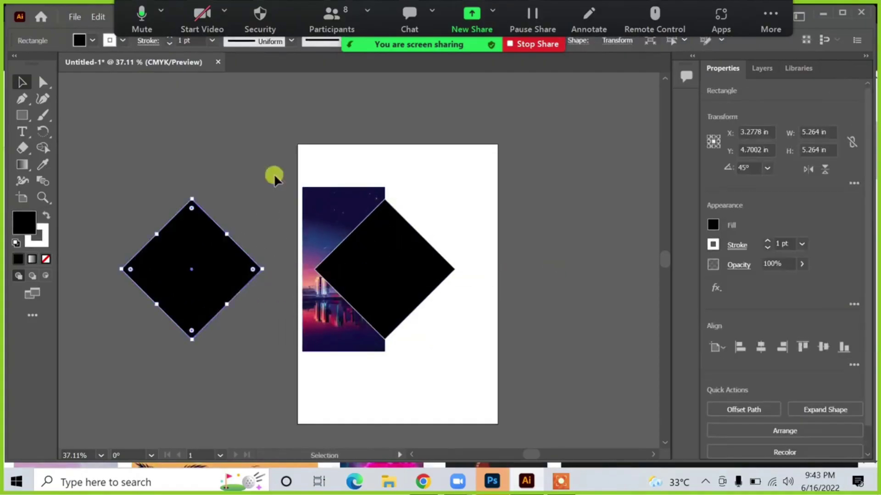
- Make a clipping mask from the skyline image and the diamond on the artboard
left_click_drag(278, 183, 380, 300)
right_click(364, 253)
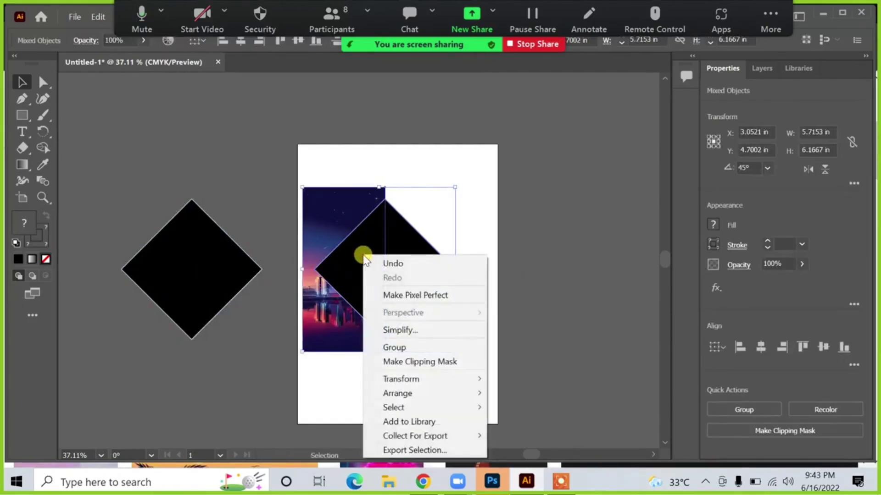
left_click(415, 363)
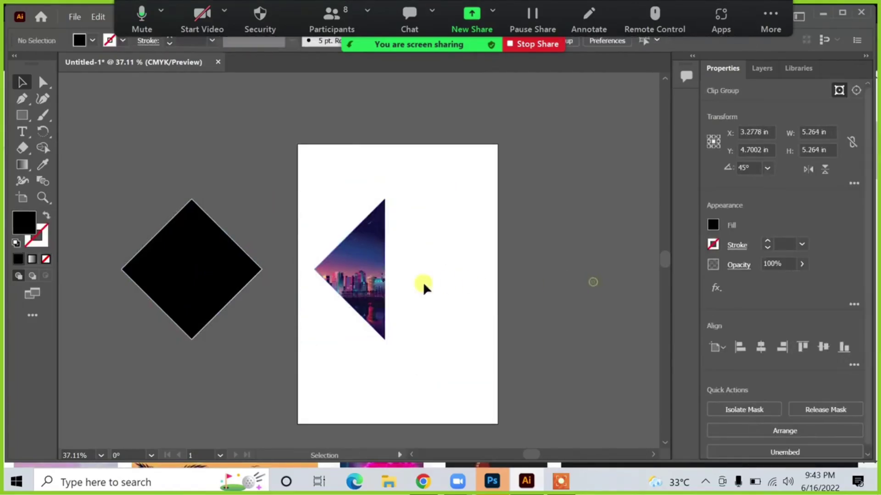
left_click(422, 285)
- Inside the clip group, centre the skyline image and enlarge it to about 5.39 by 10.78 in so it fills the diamond
left_click(371, 279)
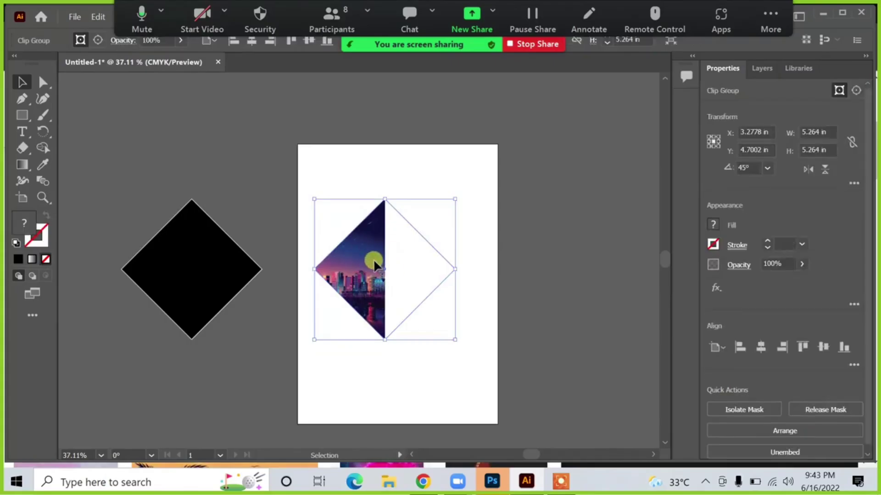
double_click(362, 269)
left_click_drag(346, 266, 384, 266)
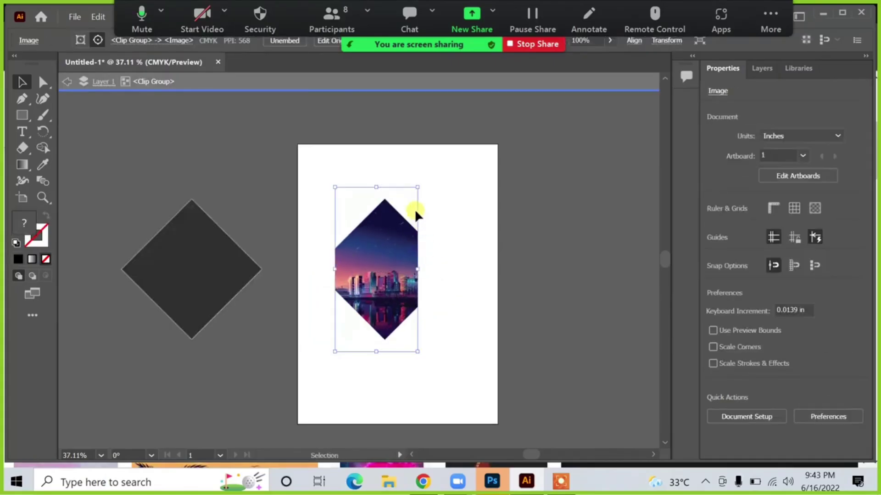
left_click_drag(417, 184, 507, 122)
left_click_drag(333, 351, 313, 397)
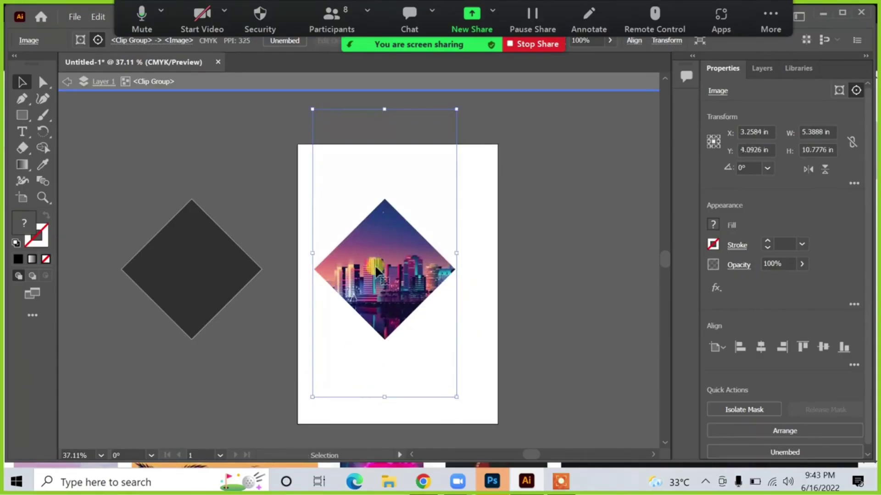
- Shift the skyline image slightly down within its diamond mask and leave the clip group's isolation
left_click_drag(376, 263, 376, 279)
double_click(491, 252)
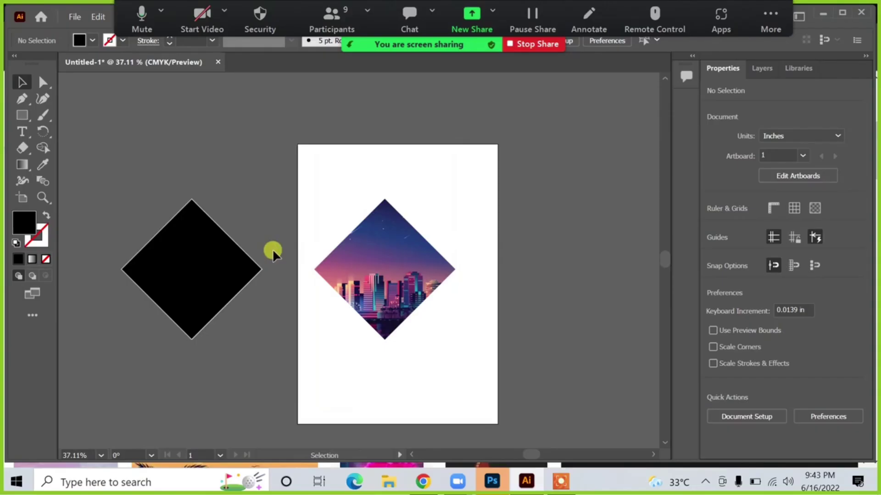
- Move the black diamond from outside the artboard onto the skyline diamond and enlarge it evenly about its centre to about 5.92 in
left_click(231, 254)
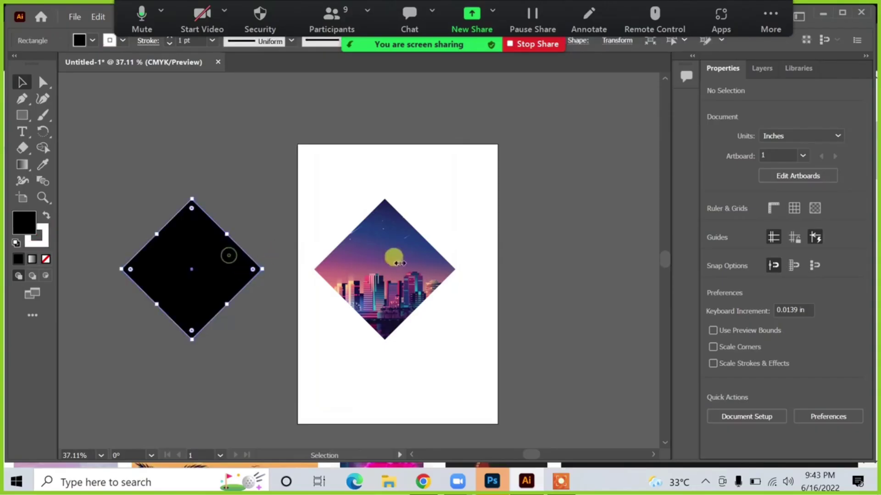
left_click_drag(218, 256, 373, 255)
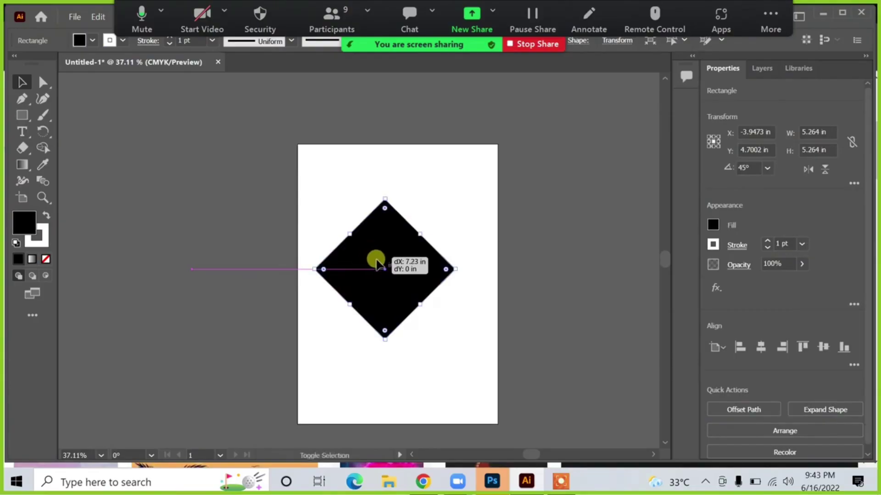
left_click_drag(454, 268, 464, 268)
left_click(518, 274)
- Swap the large diamond's fill and stroke so it is filled white, and remove its stroke
left_click(379, 252)
left_click(45, 216)
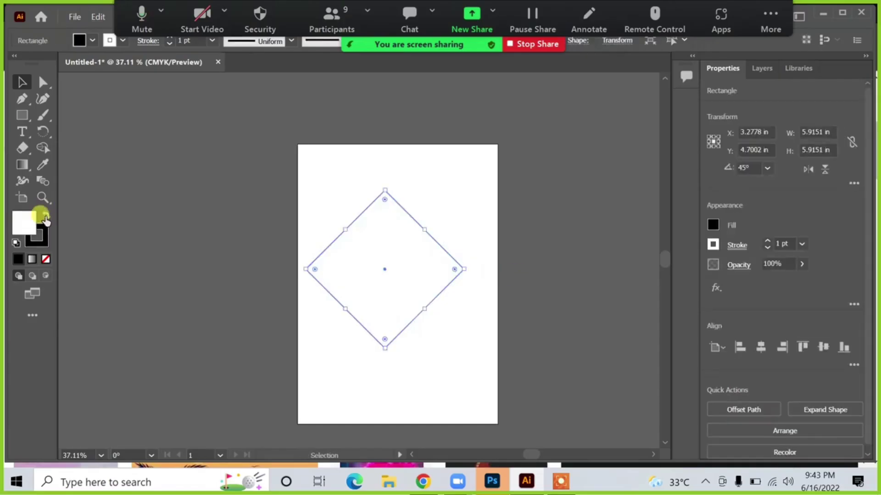
left_click(40, 240)
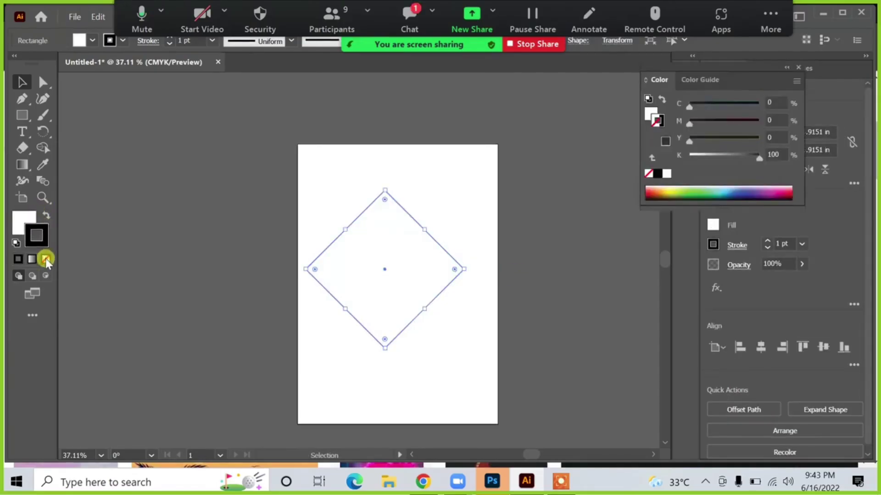
left_click(45, 259)
left_click(302, 200)
left_click(367, 226)
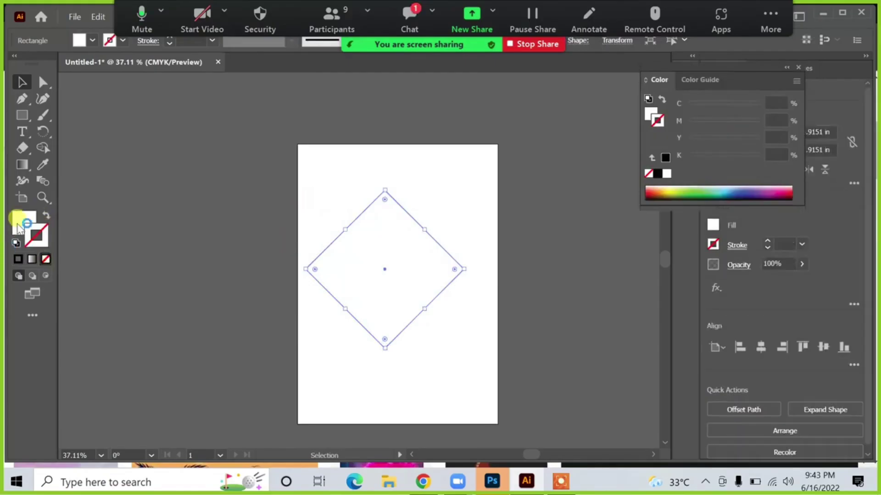
- Fill the large diamond with a light pink of about C 1, M 31, Y 16, K 0
left_click(24, 225)
double_click(24, 224)
left_click(301, 153)
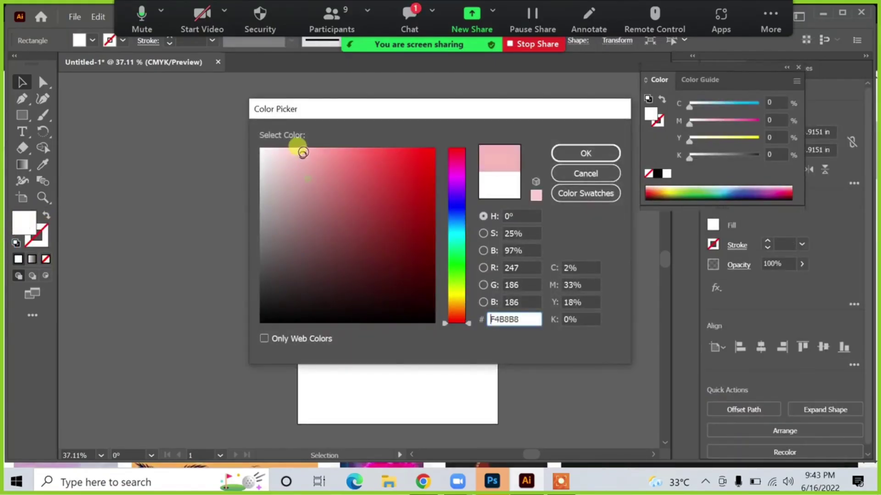
left_click(592, 154)
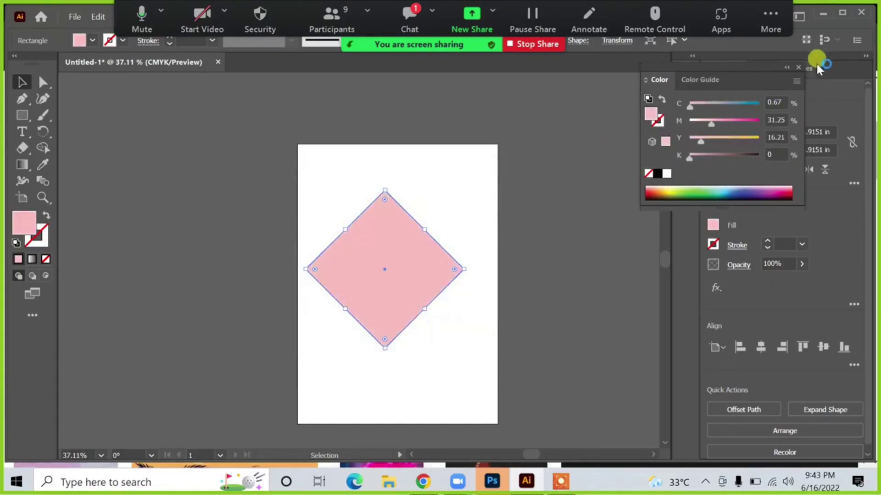
left_click(802, 68)
- Check the new message in the meeting chat and minimize the chat window
left_click(410, 18)
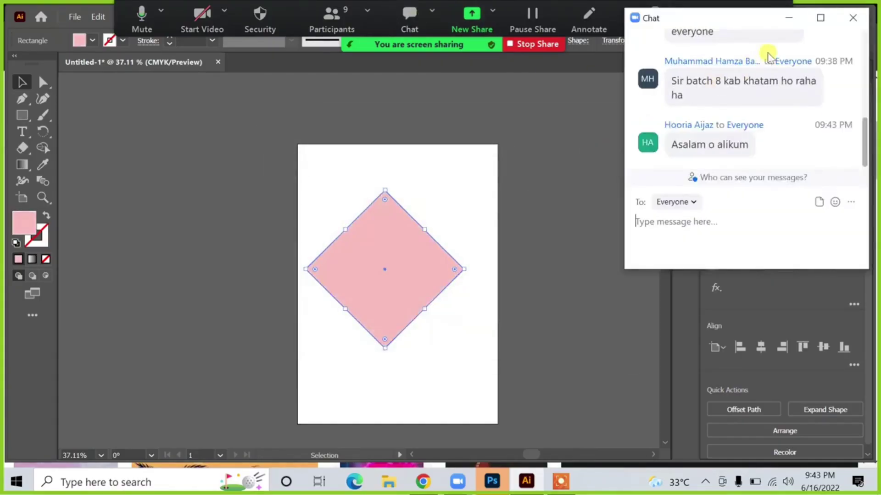
left_click(789, 20)
- Send the pink diamond to the back so it frames the skyline image
left_click(589, 191)
left_click(425, 255)
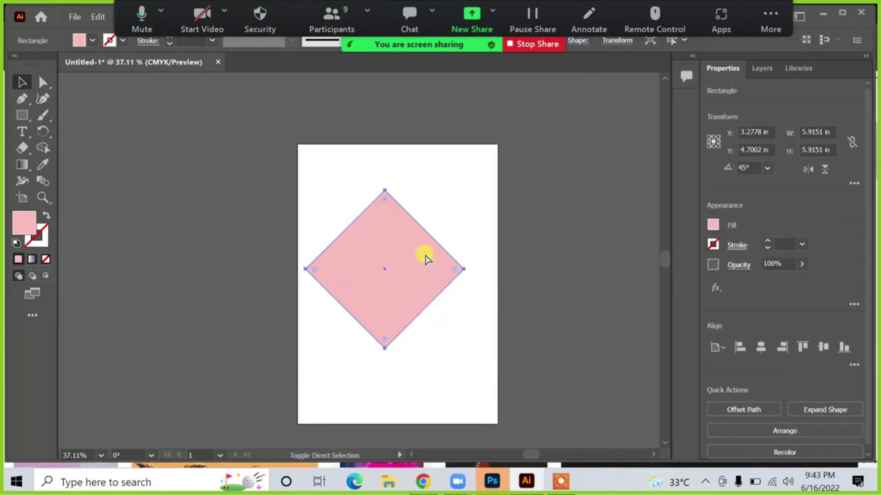
key("ctrl+c")
key("ctrl+shift+[")
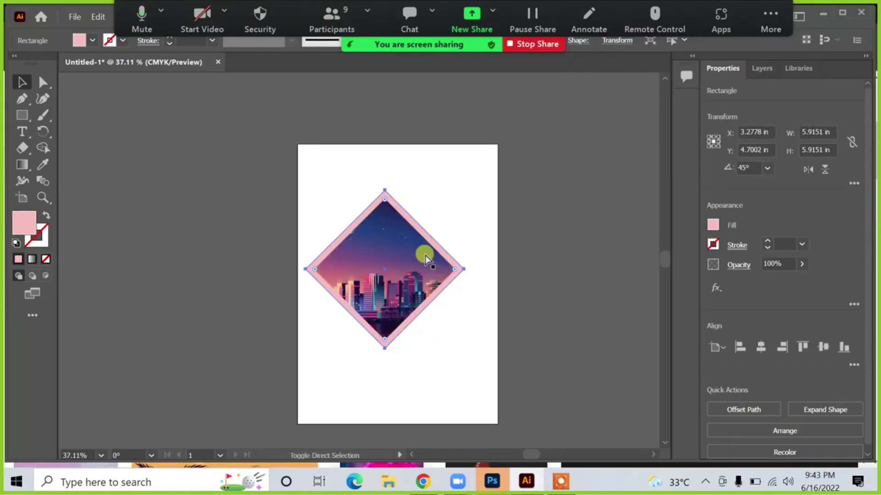
left_click(541, 258)
- Scale the skyline image and its pink frame down together and shift them slightly to the right
left_click_drag(495, 232, 490, 220)
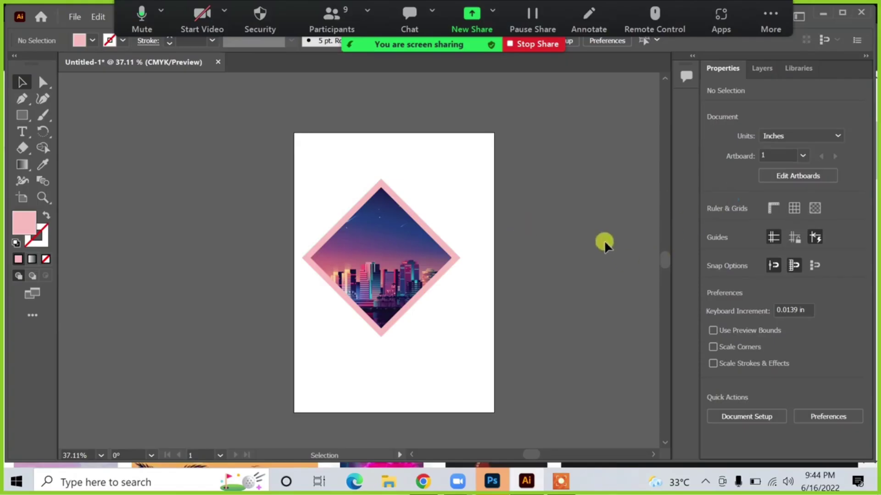
left_click_drag(338, 306, 442, 200)
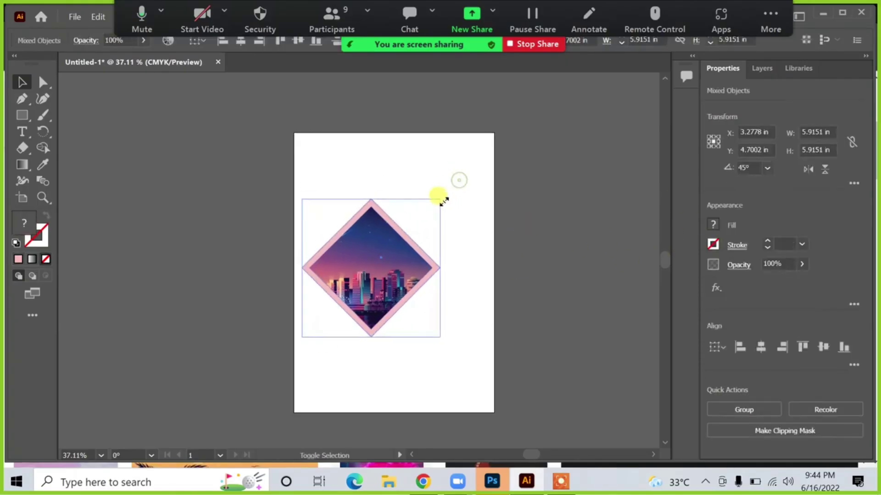
left_click_drag(371, 249, 376, 250)
left_click(526, 267)
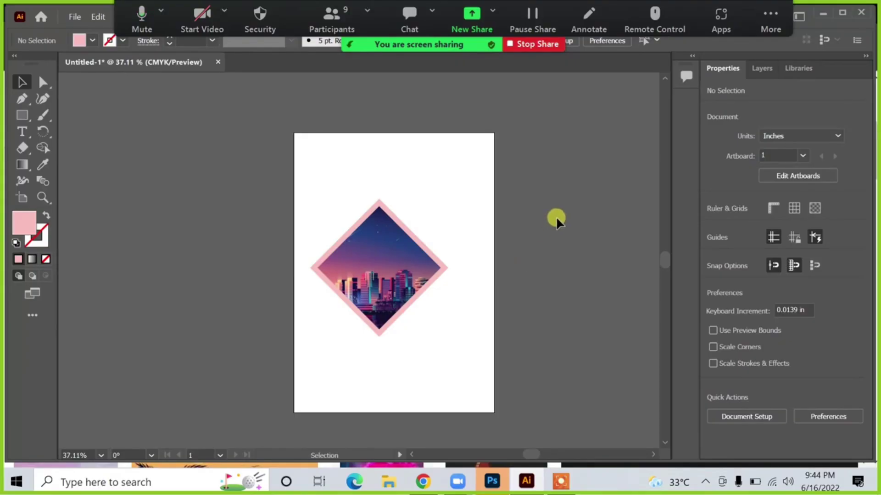
- Draw an open Pen path along the frame's two right edges, from its top corner through the right corner to the bottom corner
left_click(16, 103)
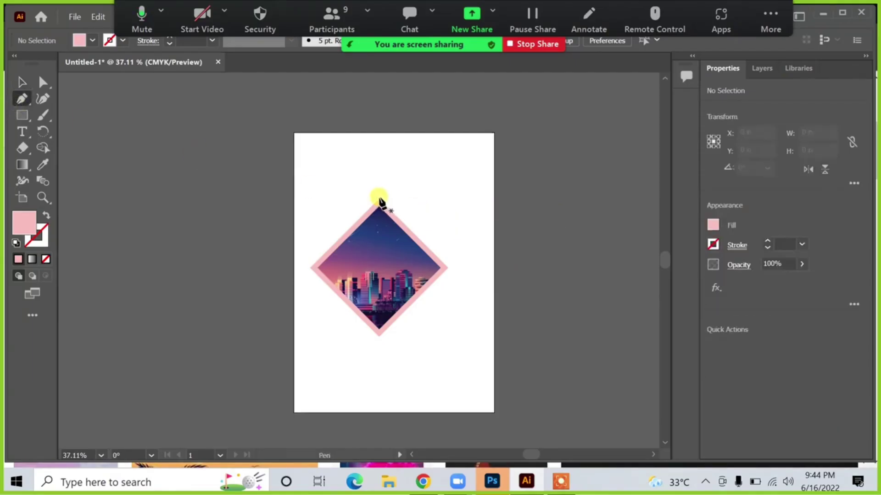
left_click(379, 199)
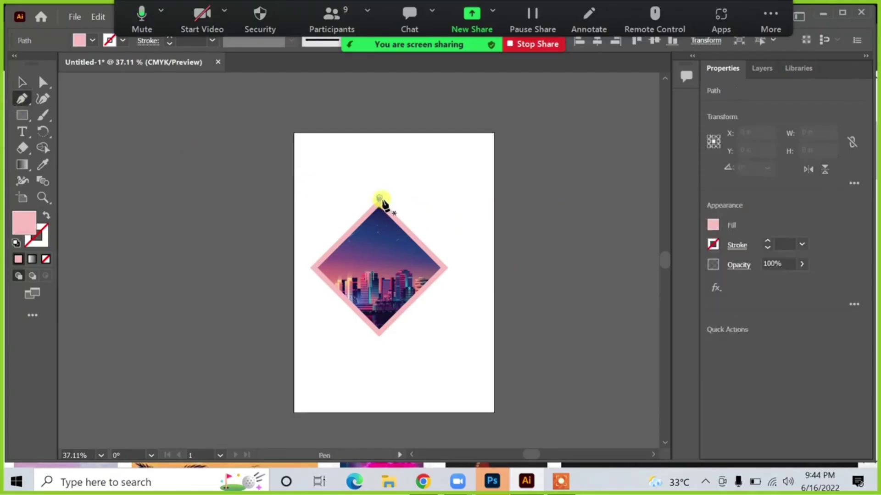
left_click(447, 268)
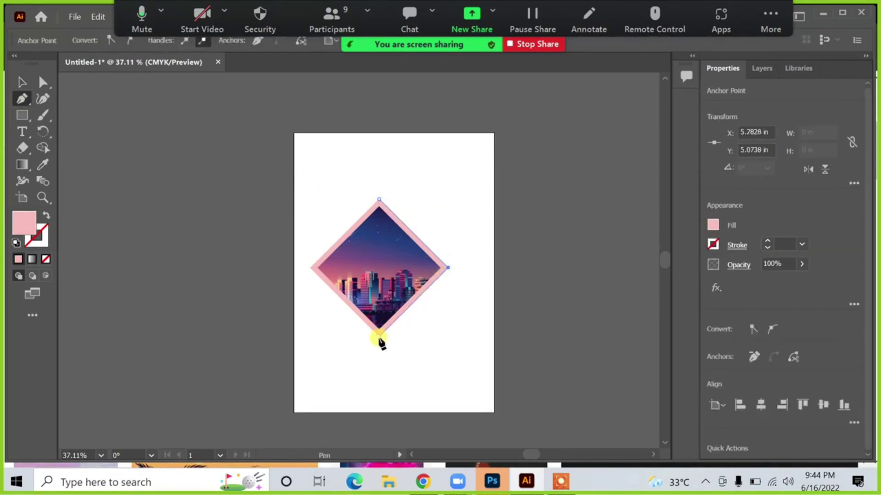
left_click(379, 337)
- Enlarge the open path evenly to about 3.95 by 7.90 in and swap its pink fill to the stroke
left_click(20, 82)
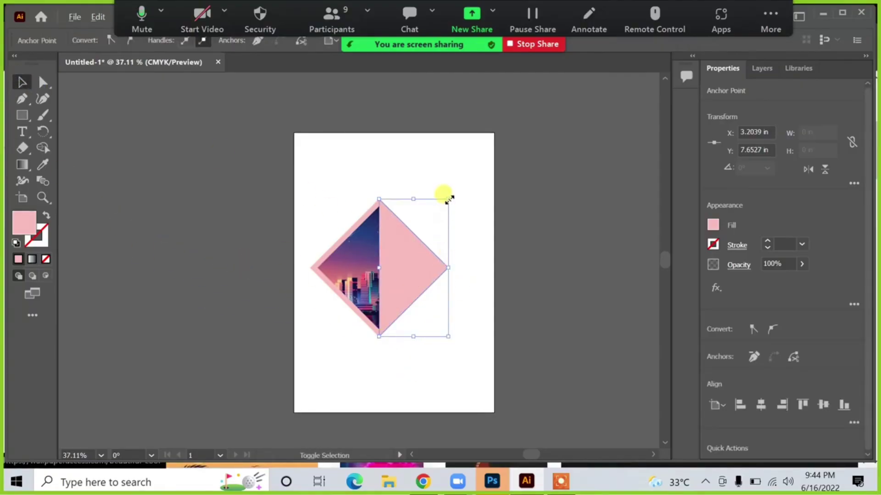
left_click_drag(449, 198, 458, 179)
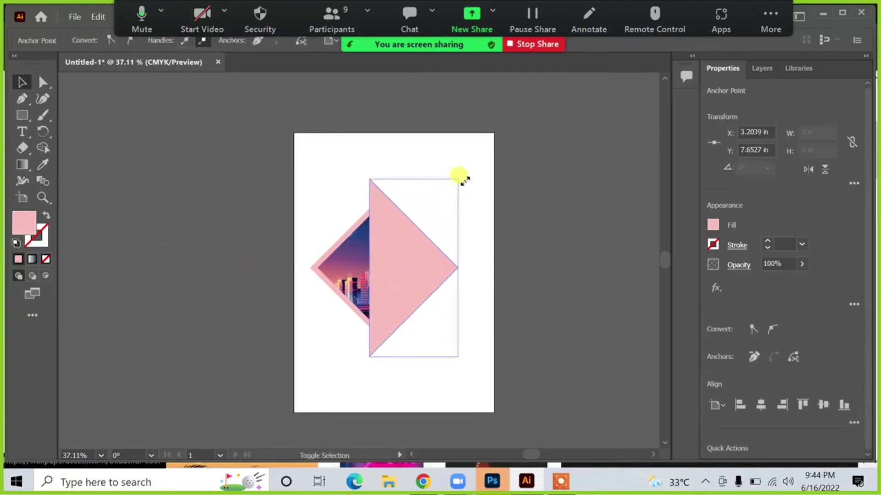
left_click(43, 216)
left_click(438, 226)
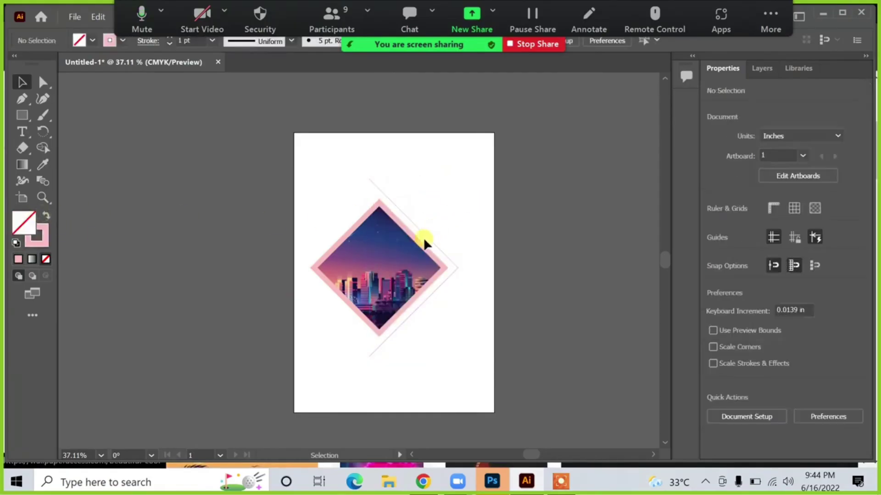
left_click(427, 236)
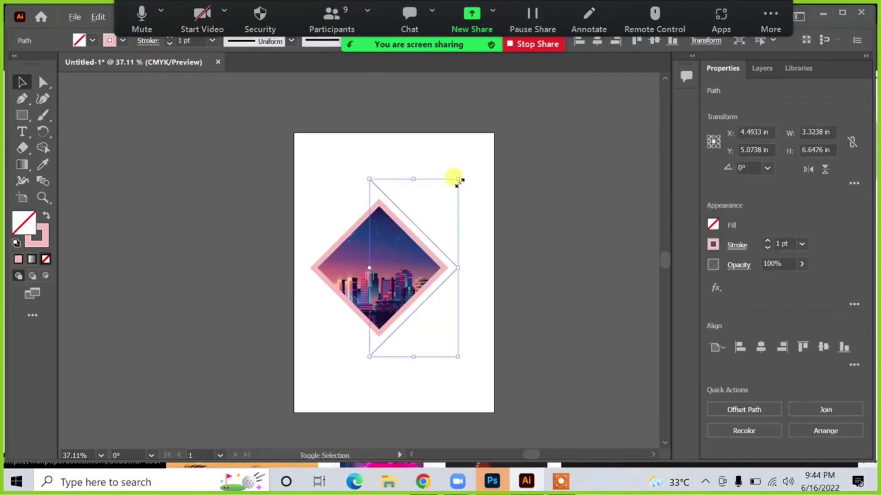
left_click_drag(458, 182, 471, 157)
left_click(542, 294)
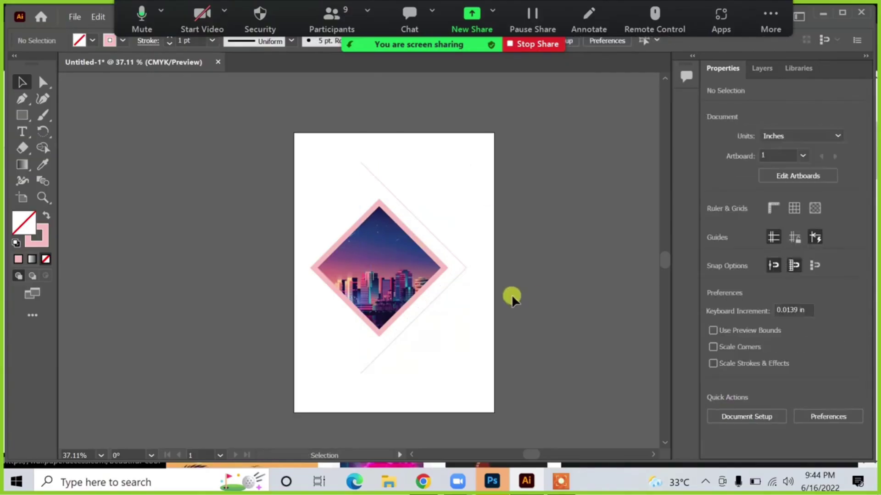
- Try stroke weights of 20 pt and 100 pt on the pink chevron path
left_click(452, 281)
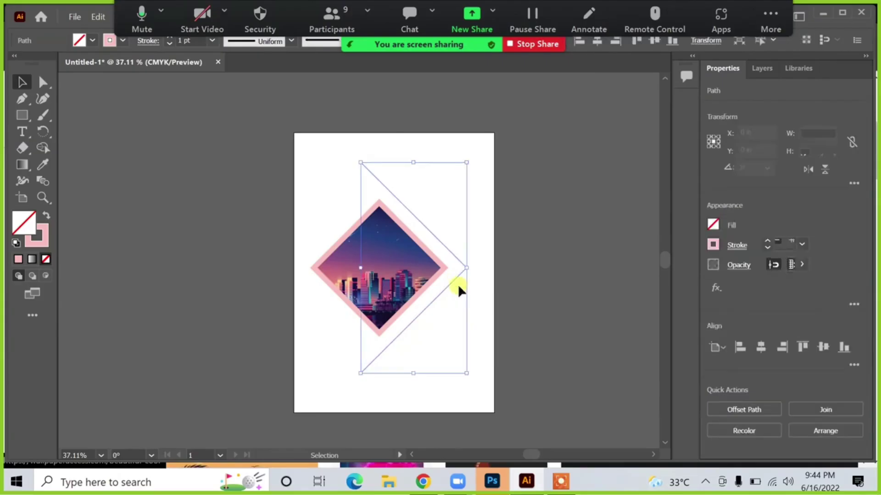
left_click(802, 246)
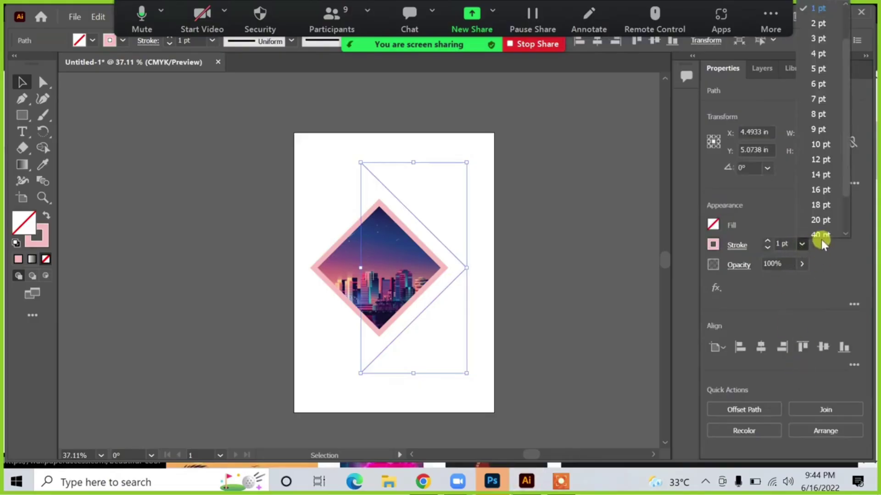
left_click(821, 238)
left_click(803, 244)
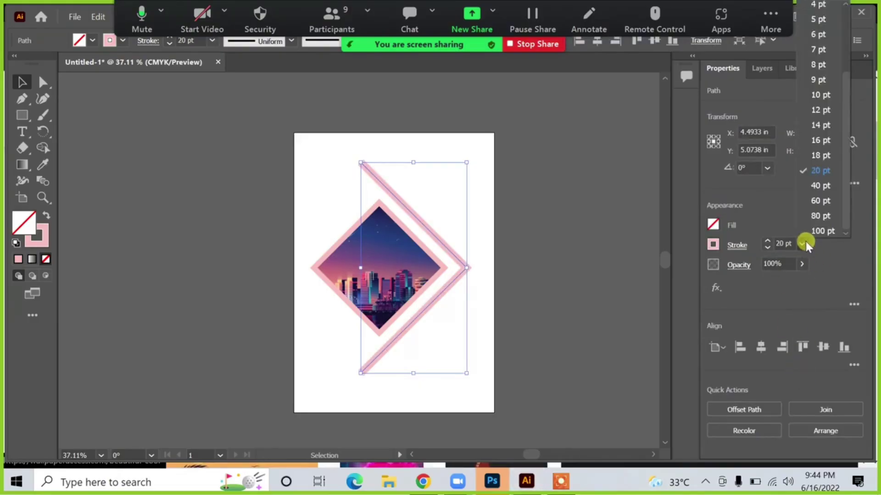
left_click(822, 231)
left_click(529, 251)
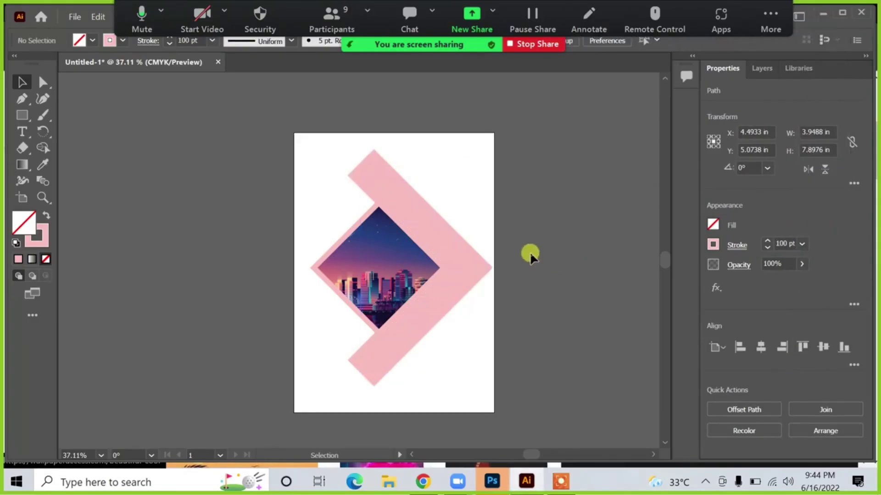
- Try a 200 pt stroke weight on the pink chevron path
left_click(464, 269)
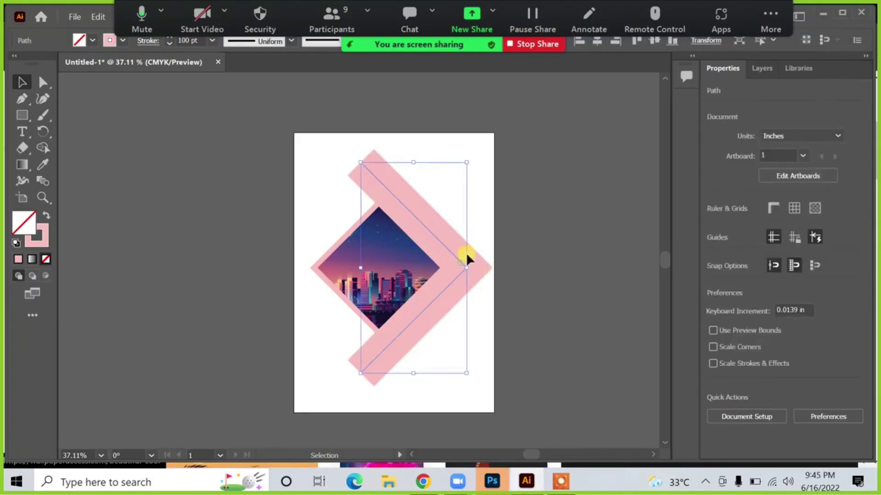
left_click(801, 242)
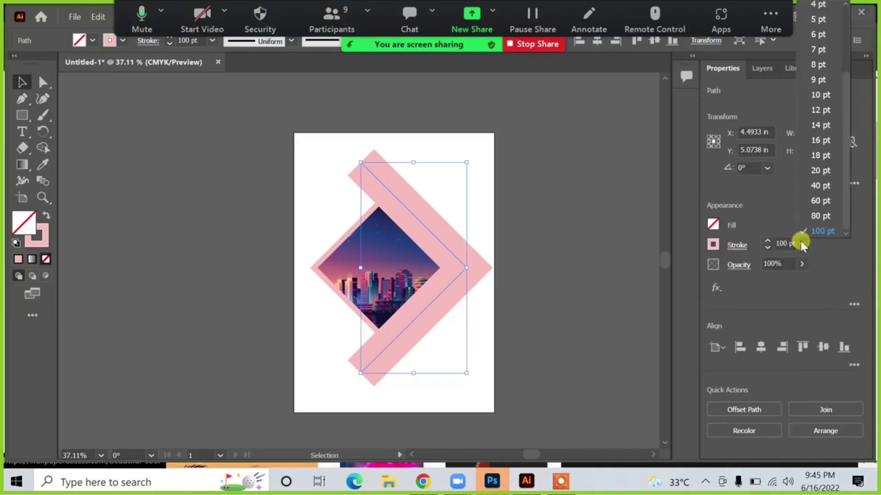
left_click(801, 243)
left_click(792, 244)
left_click(802, 243)
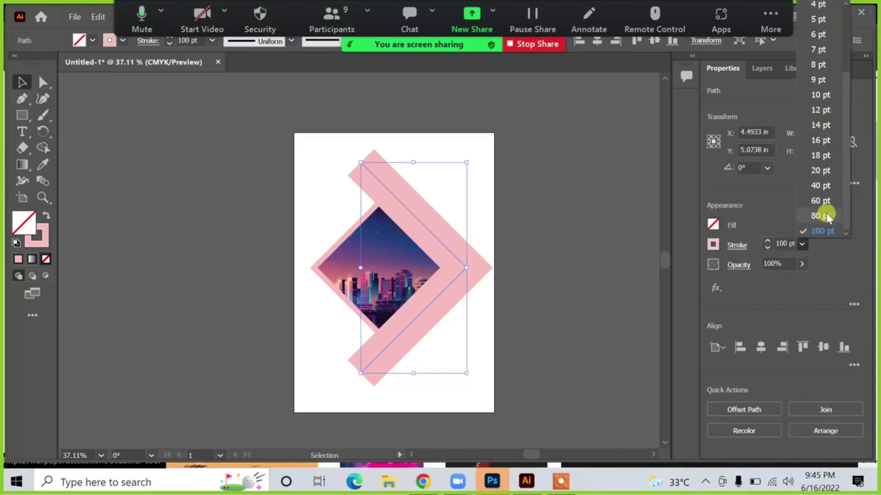
left_click(819, 231)
left_click(787, 244)
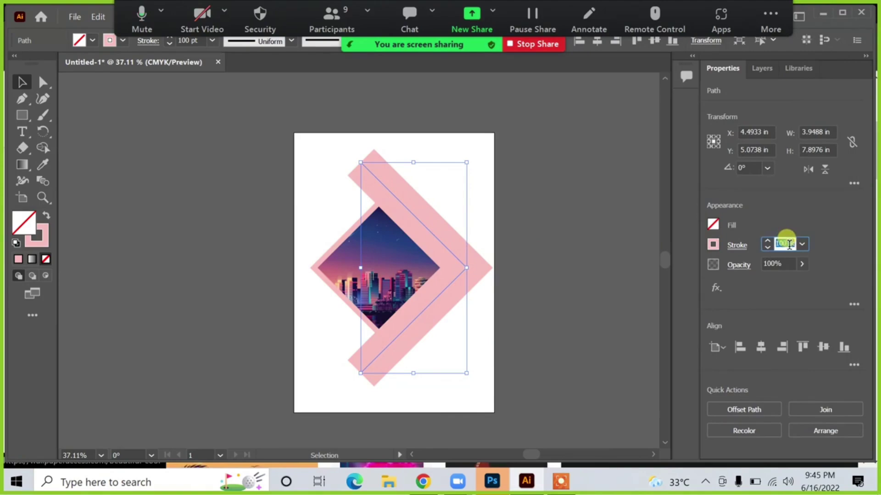
type("200")
key("Return")
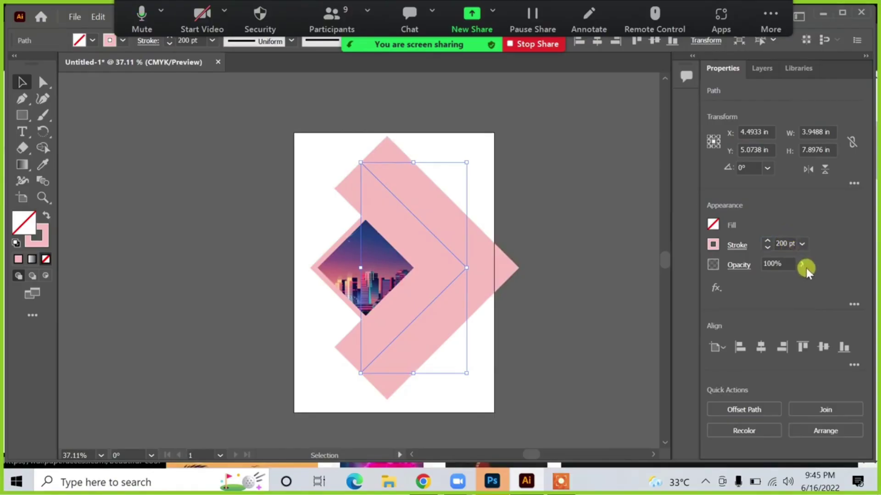
- Set the pink chevron path's stroke weight to 150 pt
left_click(790, 244)
type("1")
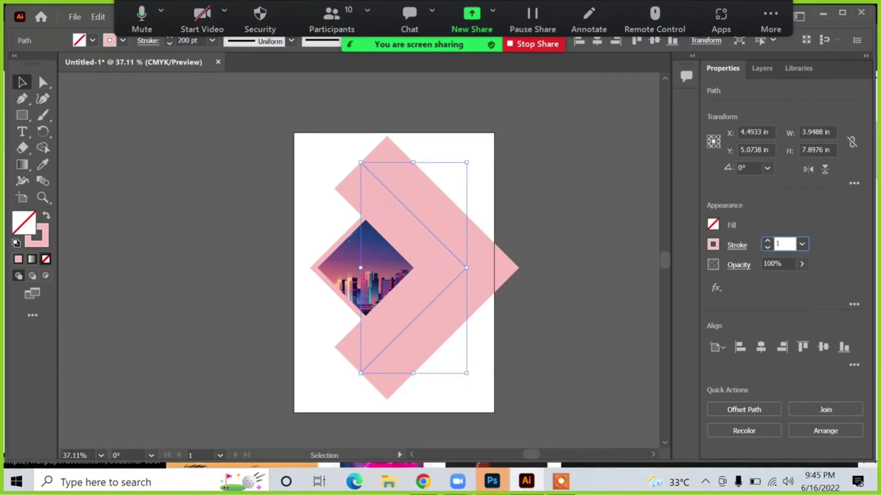
type("50")
key("Return")
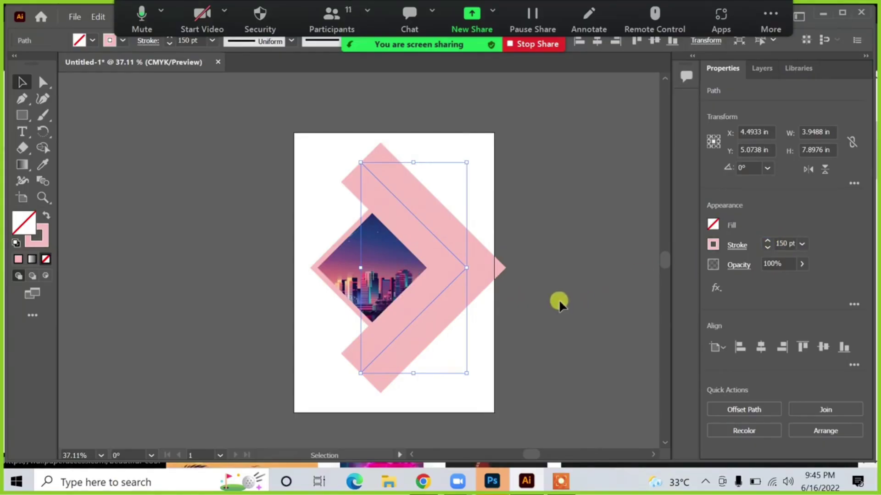
left_click(559, 299)
left_click(464, 269)
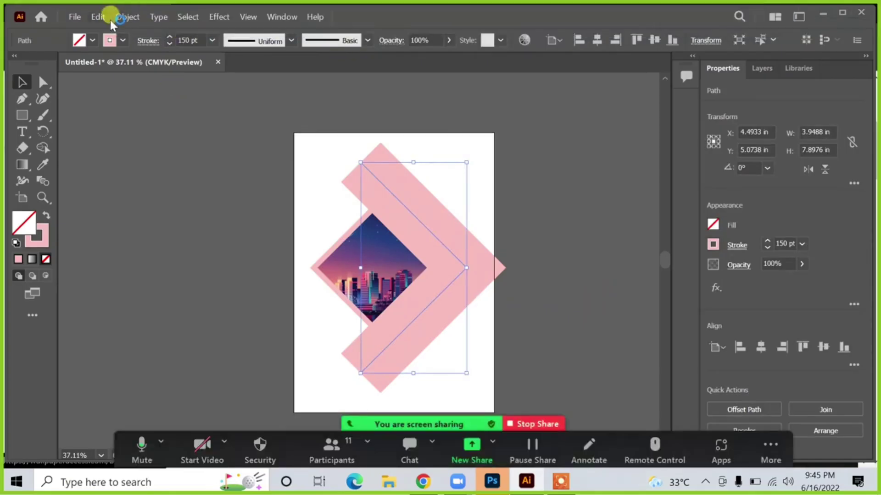
left_click(127, 17)
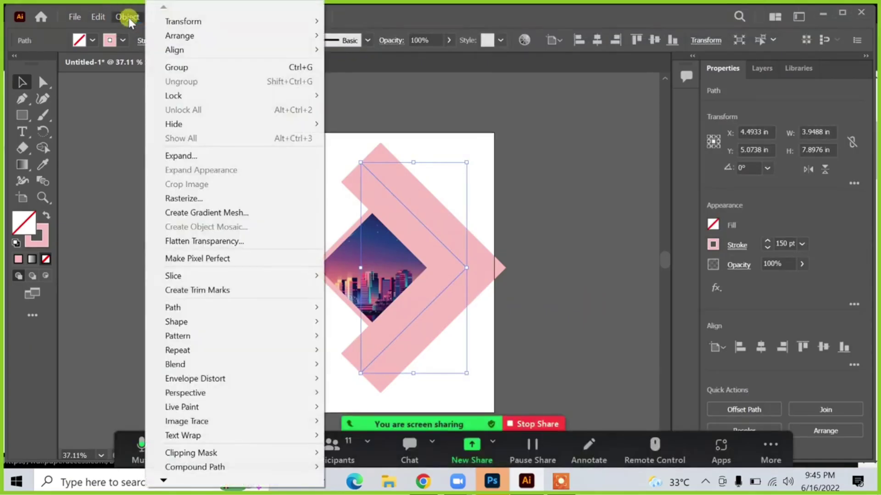
mouse_move(247, 312)
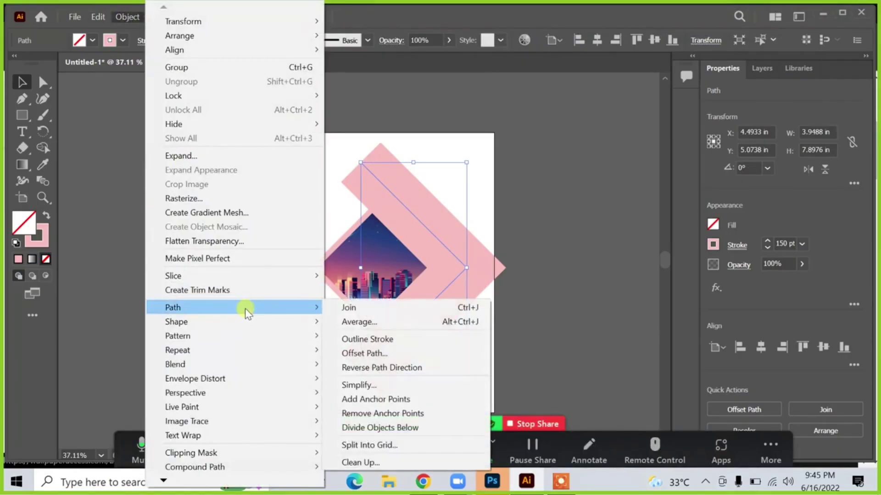
left_click(369, 354)
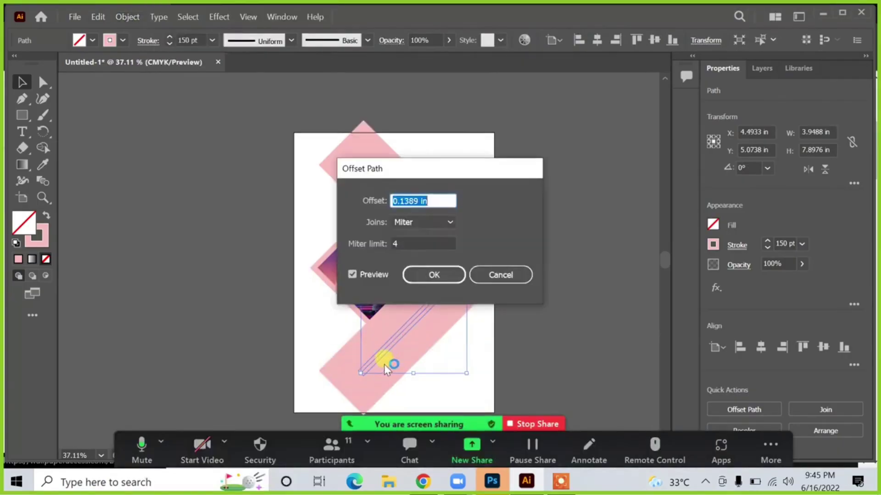
left_click(505, 272)
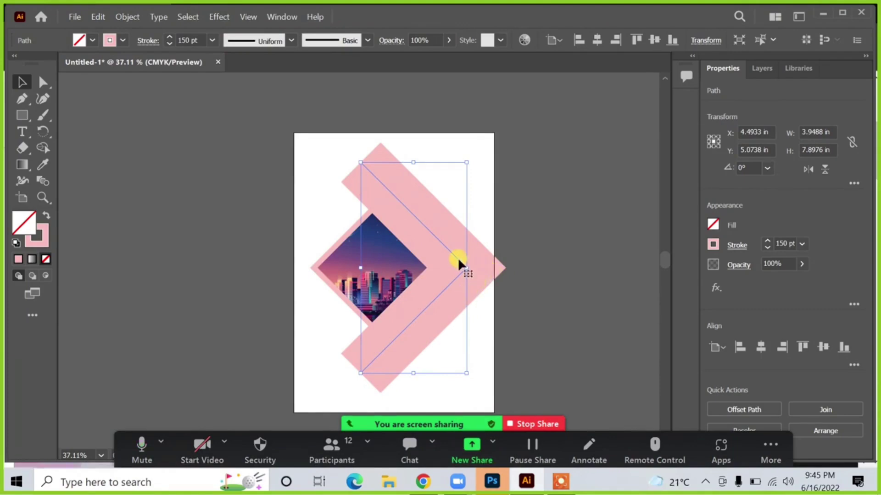
- Convert the pink chevron's 150 pt stroke into a filled shape with Outline Stroke
left_click(125, 15)
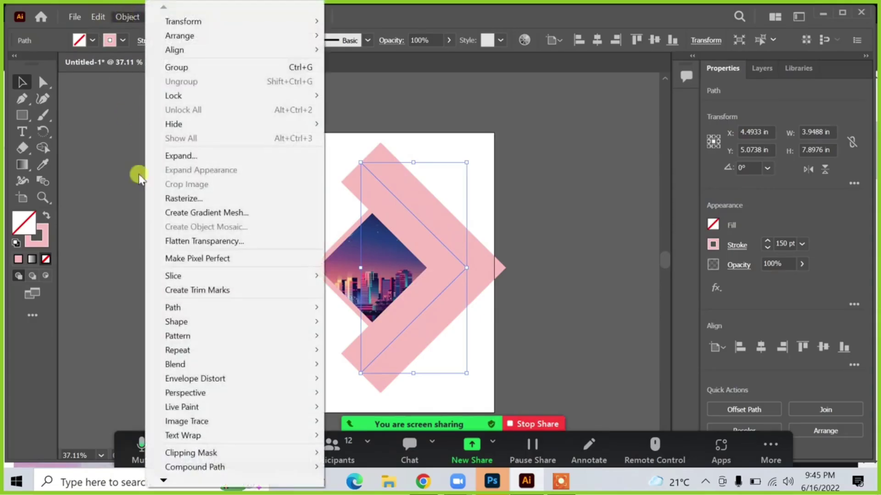
mouse_move(177, 307)
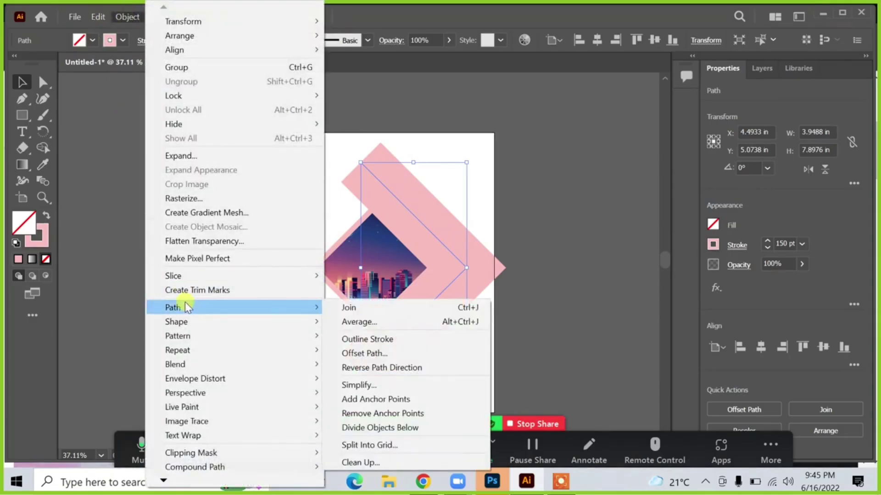
left_click(373, 340)
- Send the chevron behind the framed skyline diamond and move it horizontally to about X 4.20 in so it fits on the artboard
left_click(463, 266)
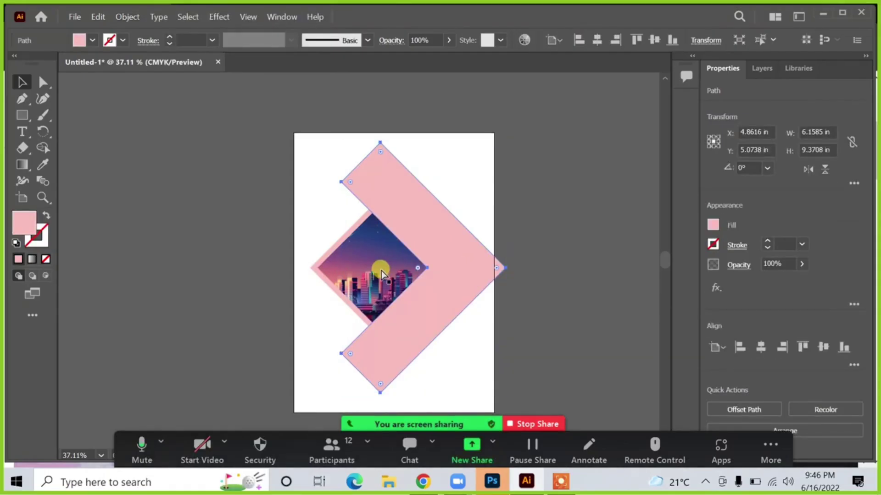
key("ctrl+[")
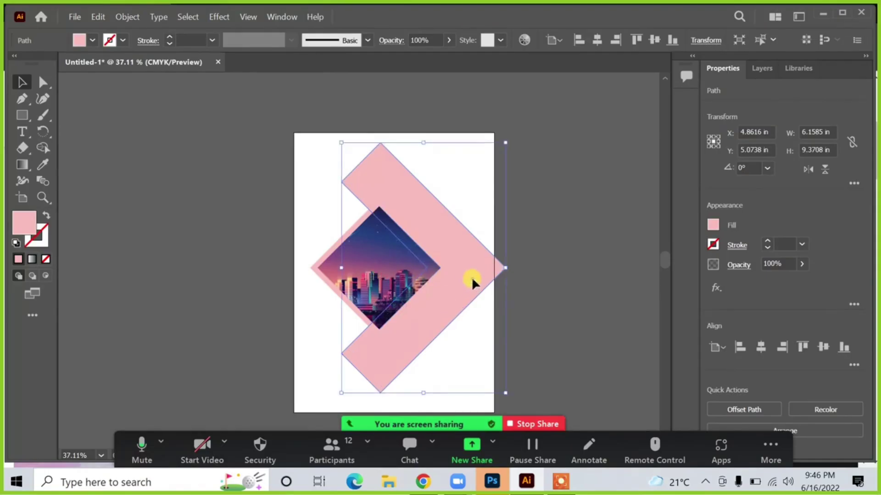
left_click(595, 307)
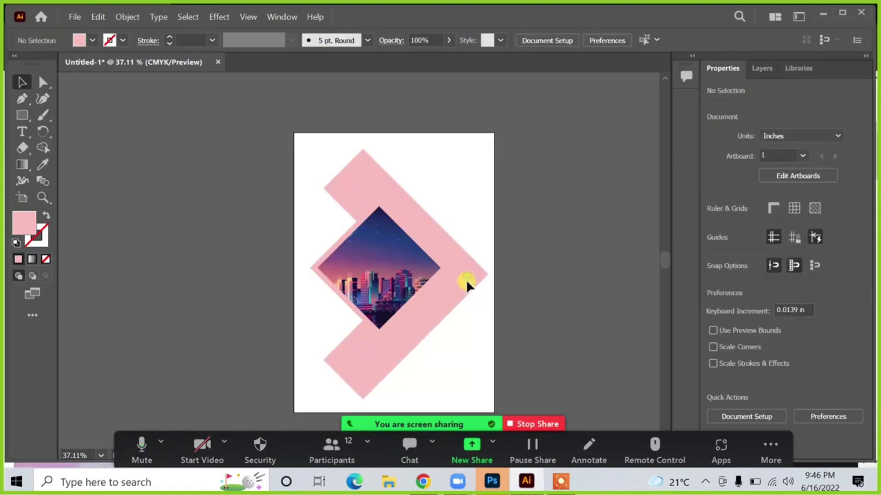
left_click(466, 281)
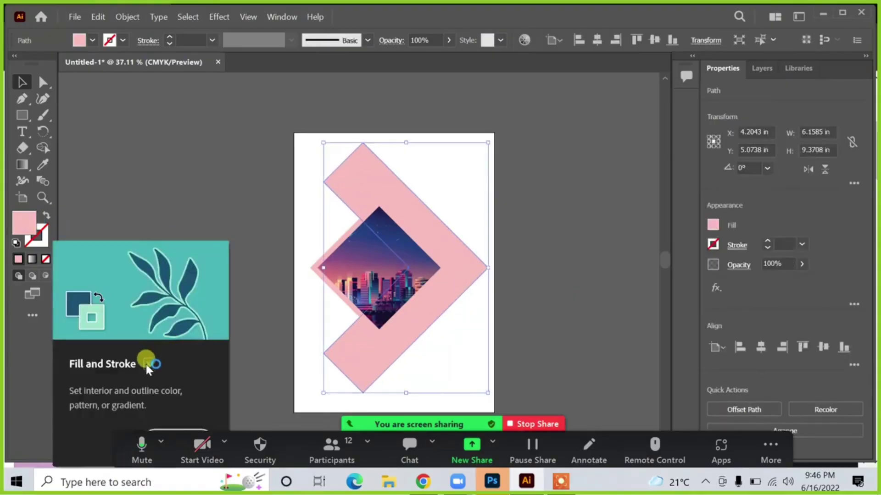
- Fill the chevron with the default white-to-black linear gradient
left_click(164, 177)
left_click(368, 173)
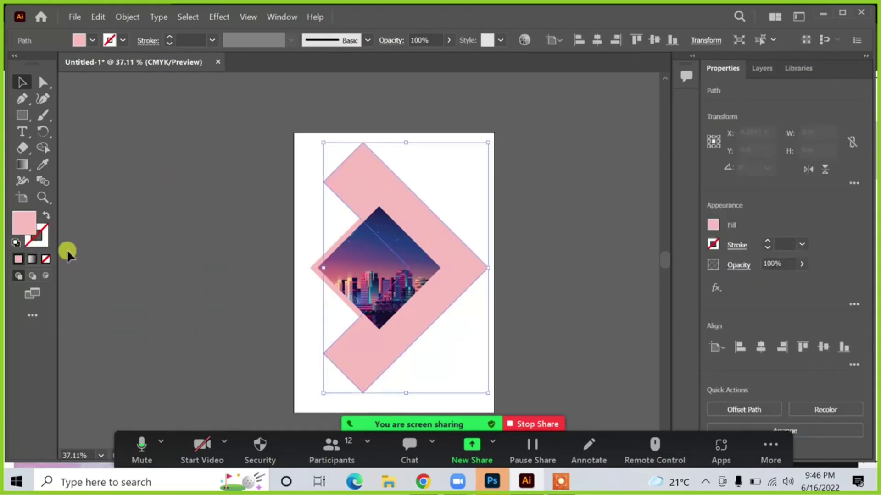
left_click(32, 259)
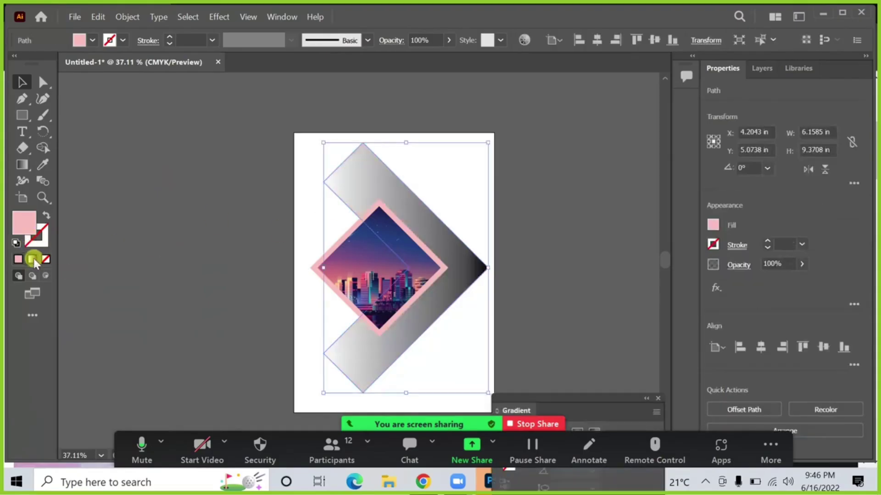
left_click(523, 280)
left_click(471, 278)
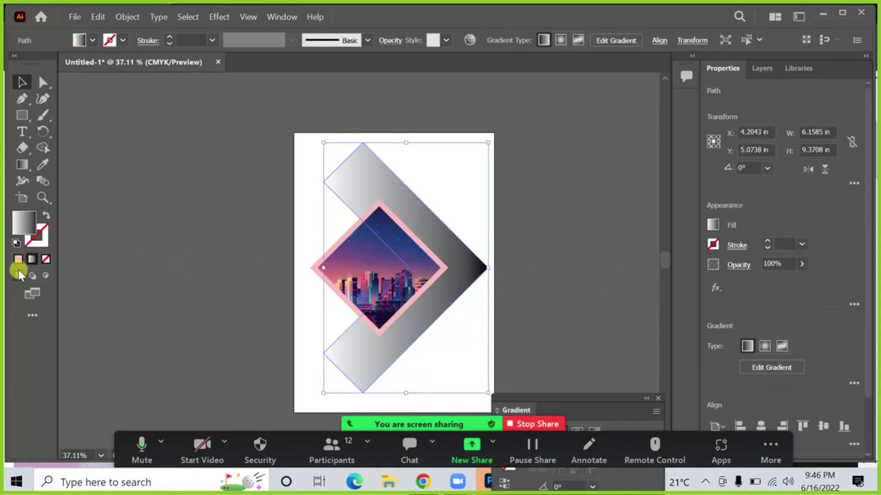
- Edit the chevron's gradient and change its black end stop to the crimson swatch
left_click(743, 345)
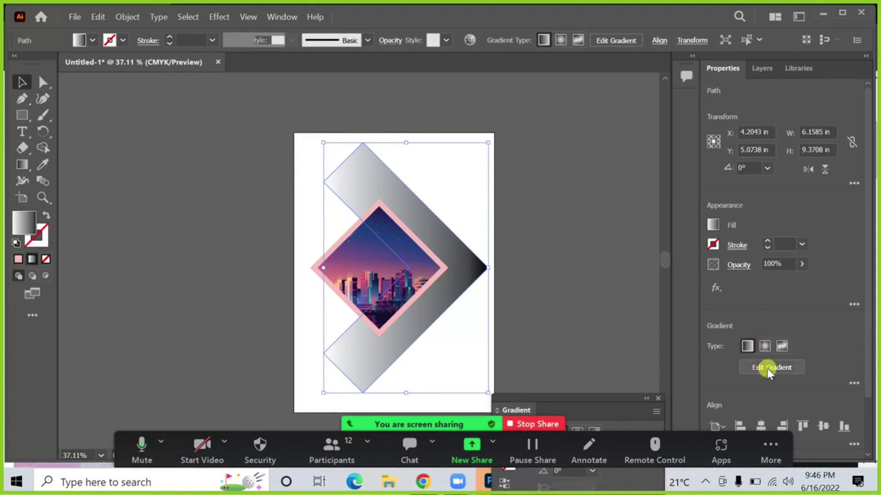
left_click(767, 368)
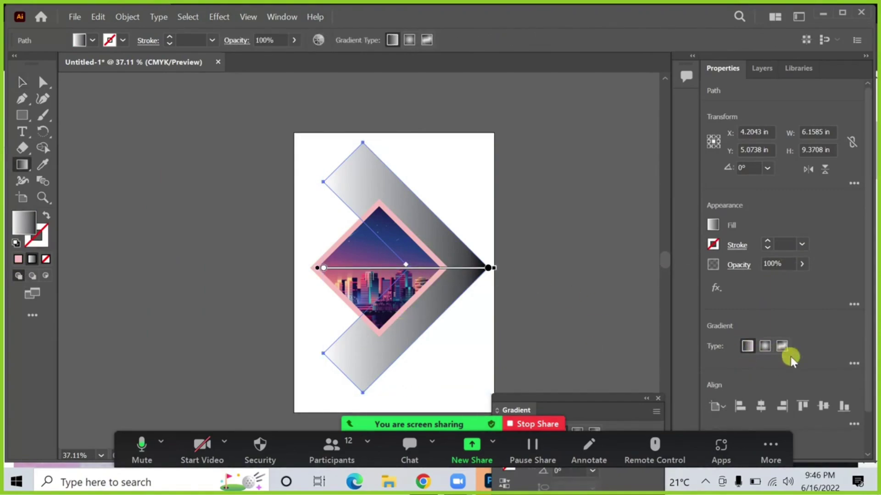
scroll(770, 344, "down", 2)
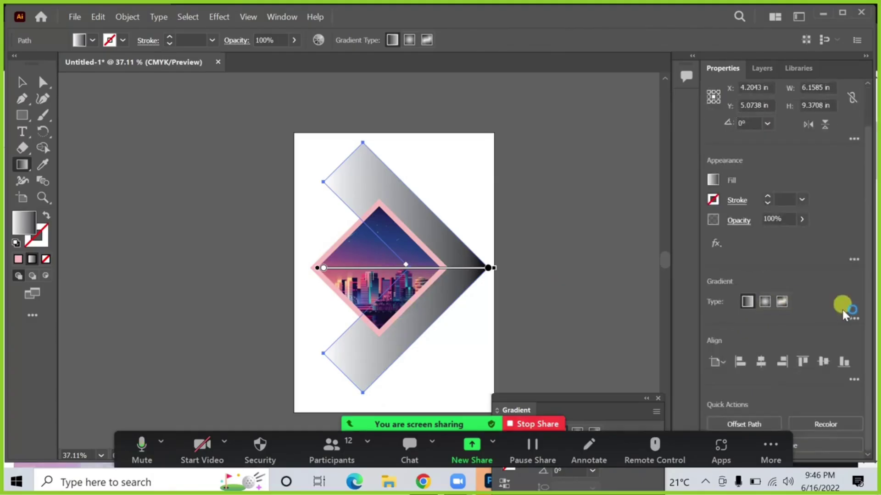
left_click(857, 318)
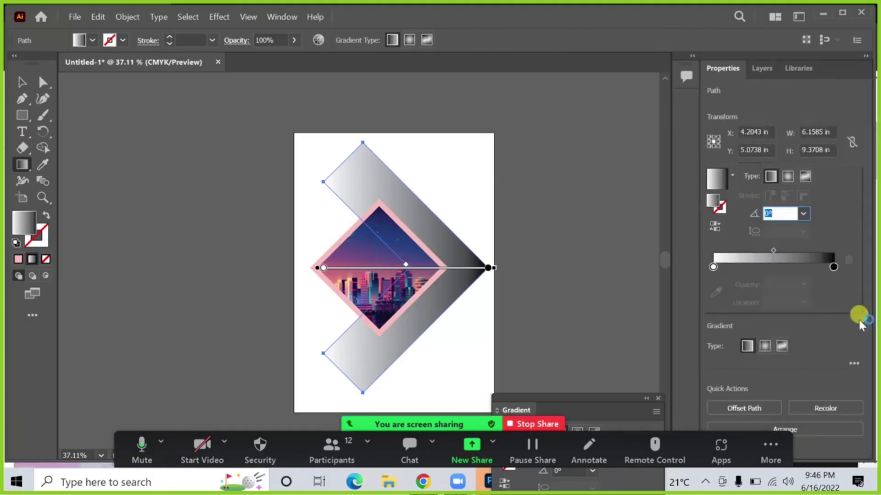
left_click(832, 268)
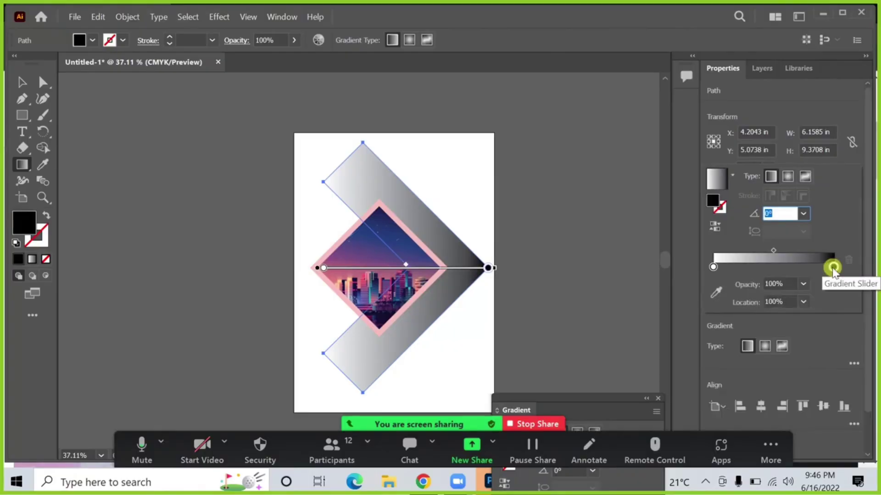
double_click(832, 267)
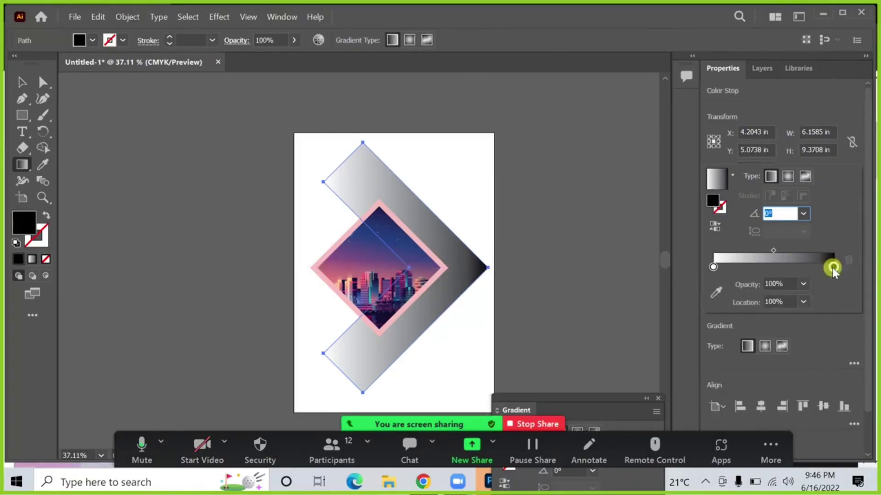
left_click(656, 341)
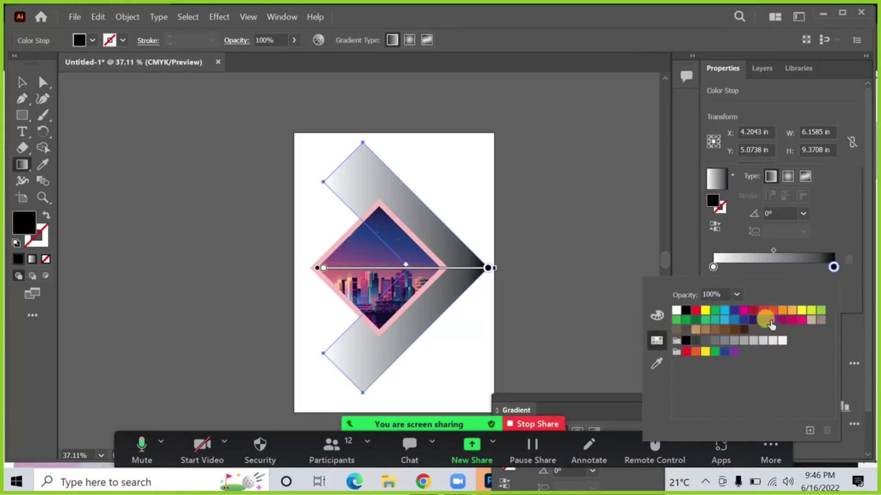
left_click(752, 310)
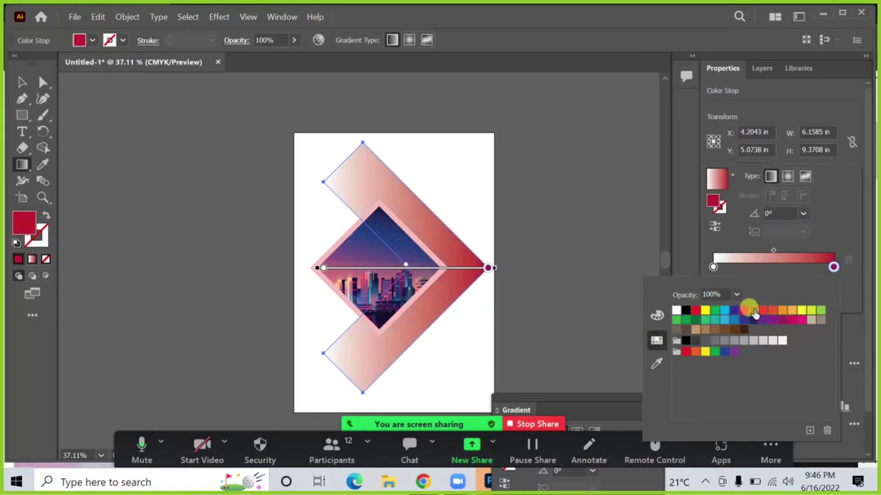
- Change the gradient's white start stop to the bright red swatch
left_click(714, 267)
double_click(714, 267)
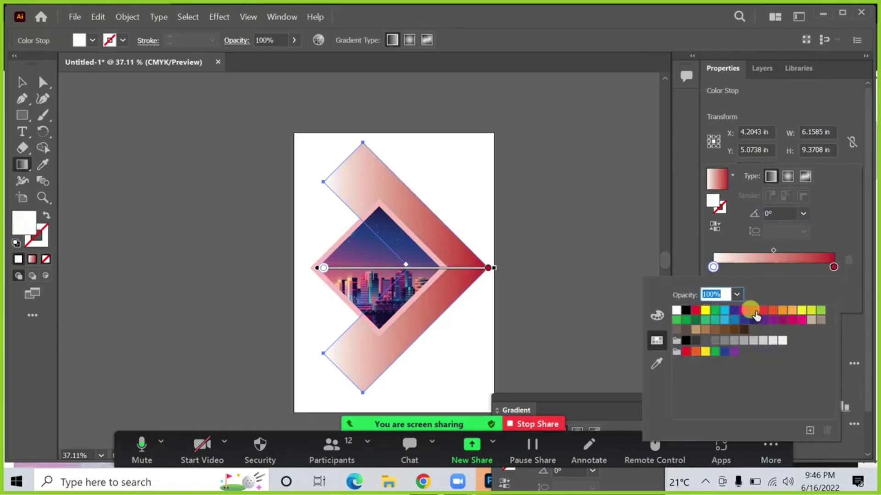
left_click(694, 314)
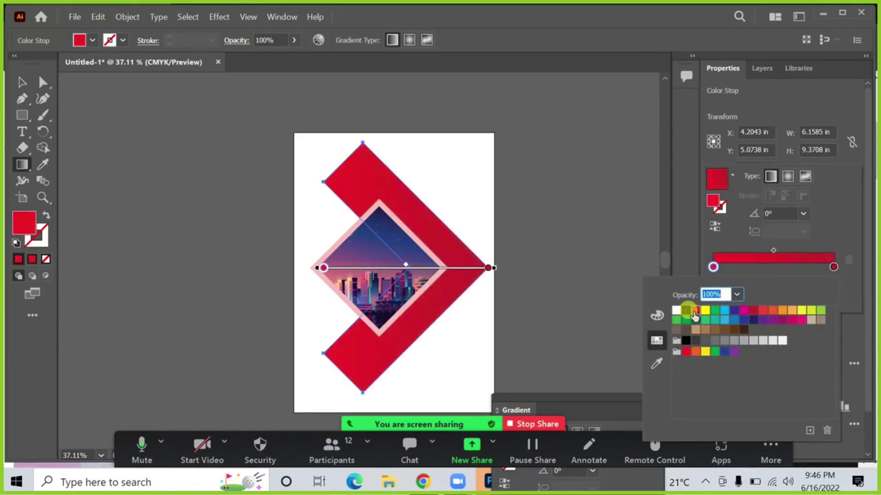
- Darken the gradient's crimson end stop by raising its black (K) value
left_click(833, 267)
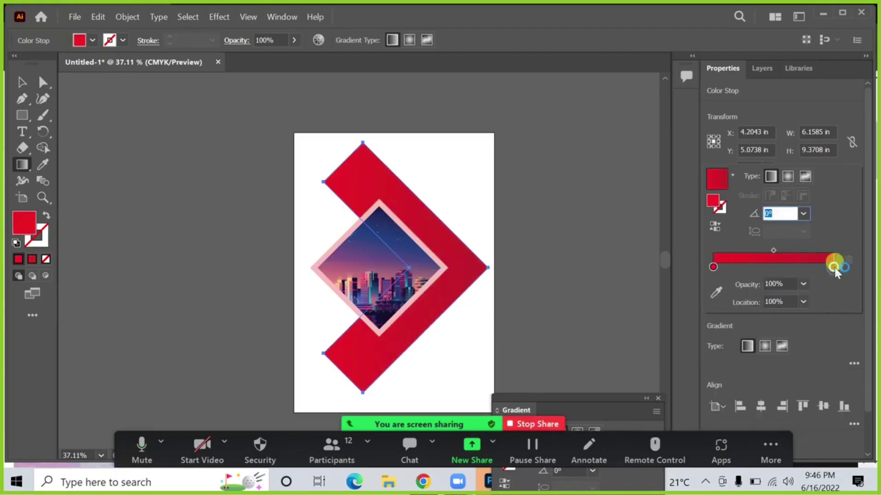
double_click(834, 269)
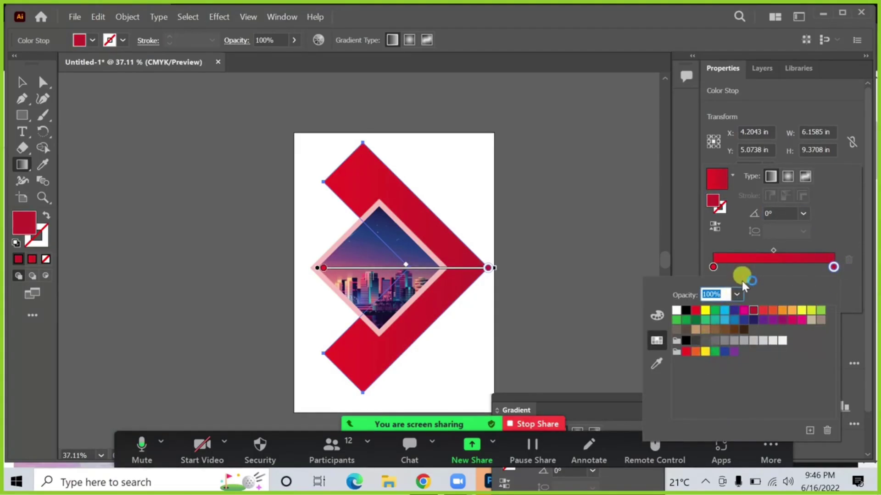
left_click(648, 322)
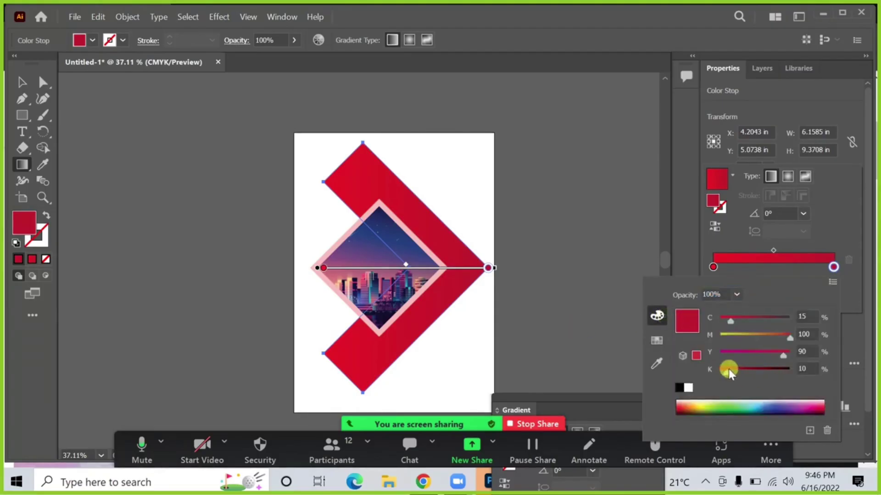
left_click_drag(730, 372, 751, 369)
left_click(835, 235)
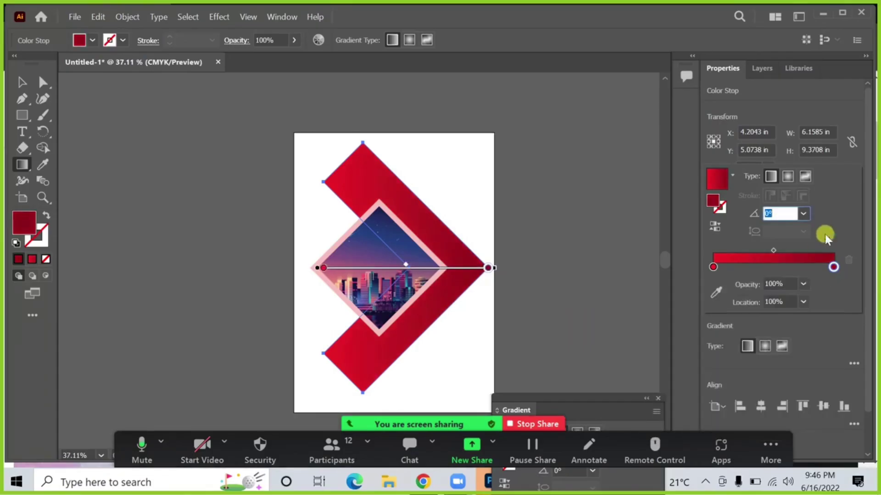
- Try running the chevron's linear gradient vertically, from bright red at its lower end to dark red at its upper end
left_click(376, 355)
mouse_move(371, 369)
left_mouse_down()
mouse_move(384, 283)
mouse_move(384, 205)
mouse_move(370, 169)
left_mouse_up()
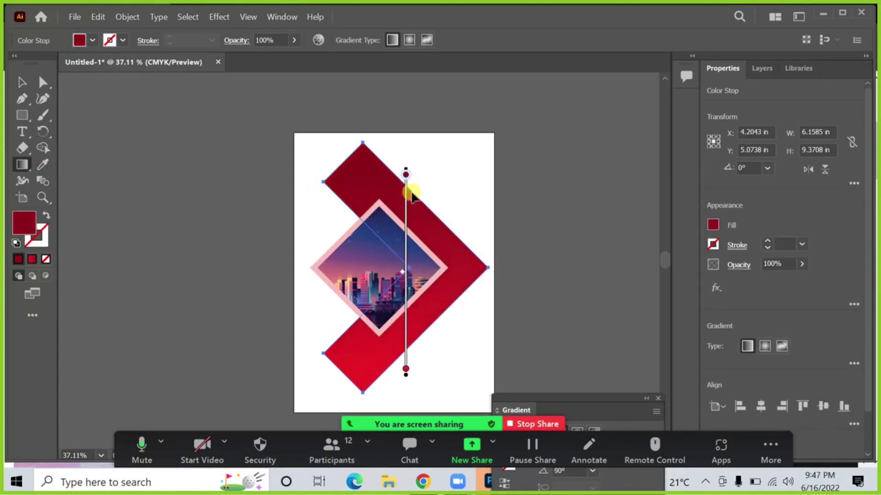
- Make the chevron's gradient radial and shift its bright red stop outward from the center
left_click(763, 345)
left_click(406, 268)
left_click_drag(409, 270, 430, 271)
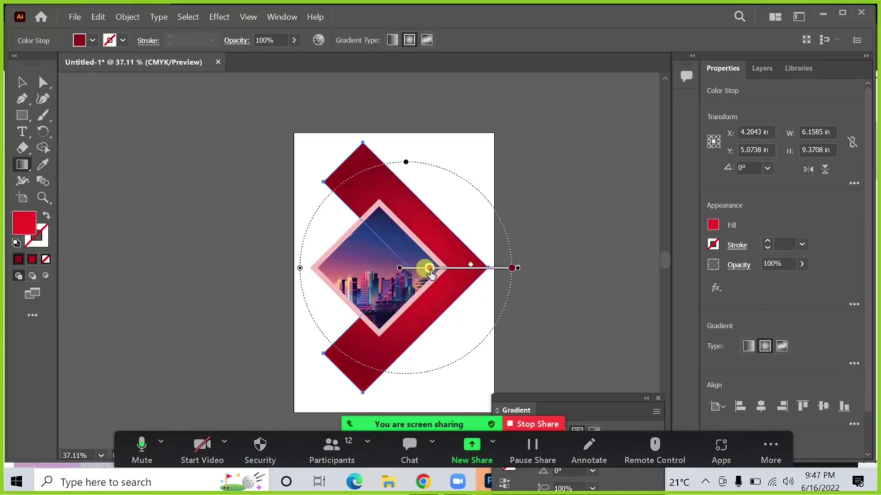
left_click(21, 82)
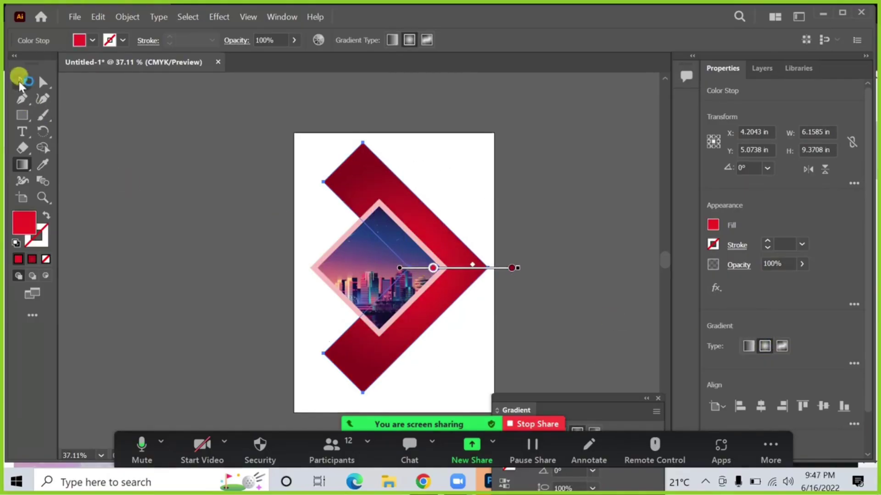
left_click(209, 117)
- Recolor the diamond's pink frame to white by sampling the white page background with the Eyedropper
left_click(403, 222)
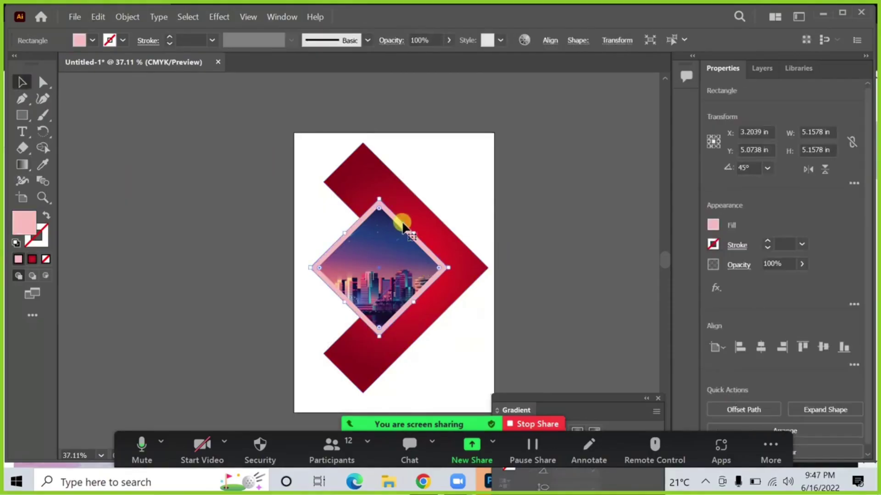
left_click(42, 164)
left_click(414, 164)
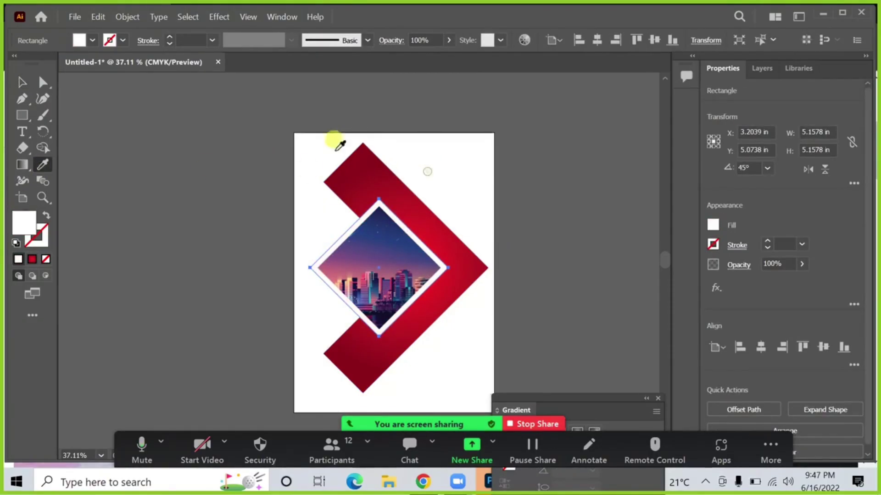
left_click(21, 82)
left_click(192, 163)
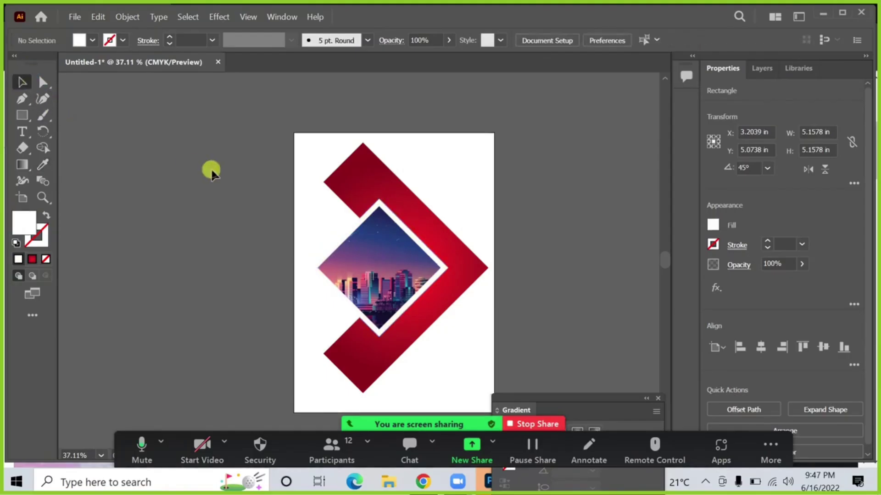
- Enlarge the skyline diamond together with its white frame to about 5.65 in per side, keeping them centered
left_click(366, 278)
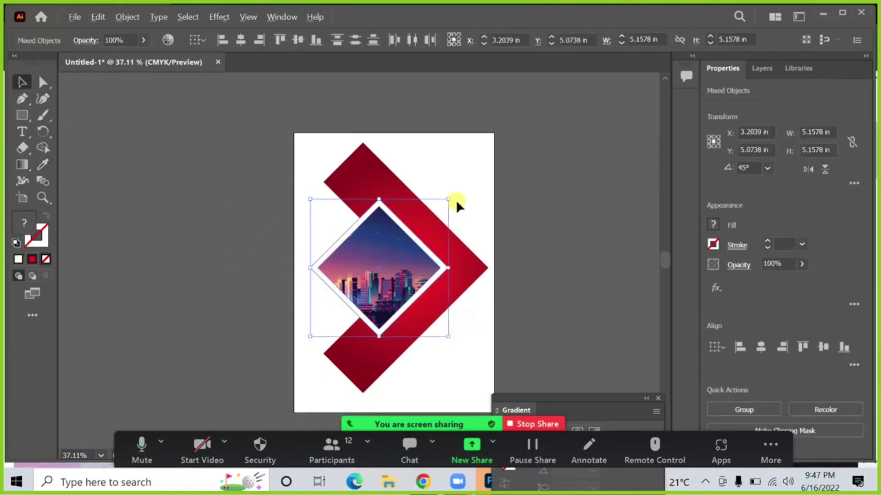
mouse_move(456, 200)
left_mouse_down()
mouse_move(447, 197)
mouse_move(469, 194)
left_mouse_up()
left_click(516, 175)
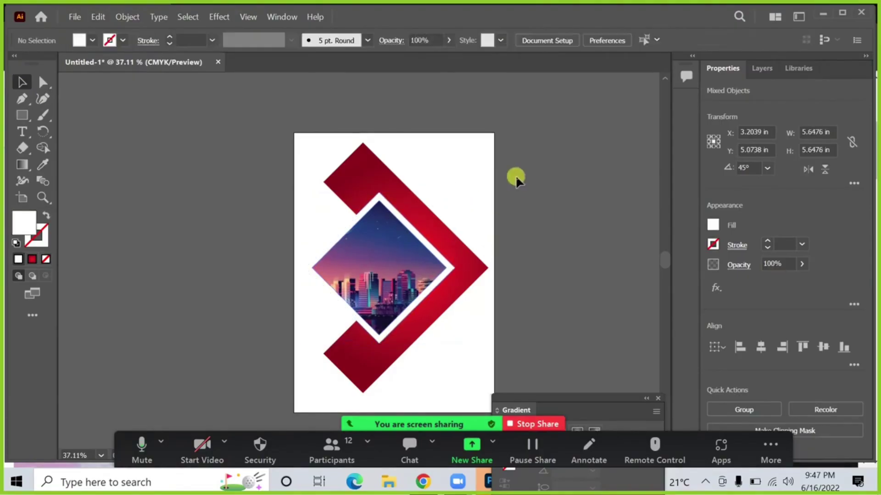
left_click(379, 173)
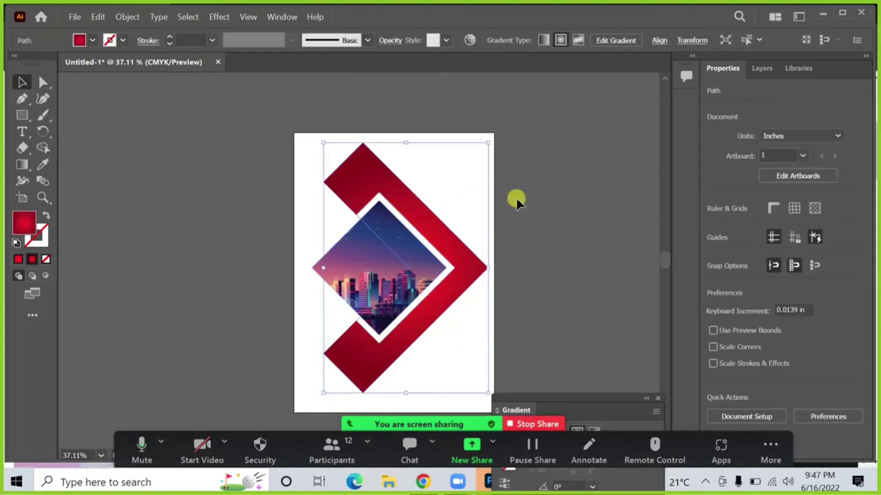
left_click(511, 212)
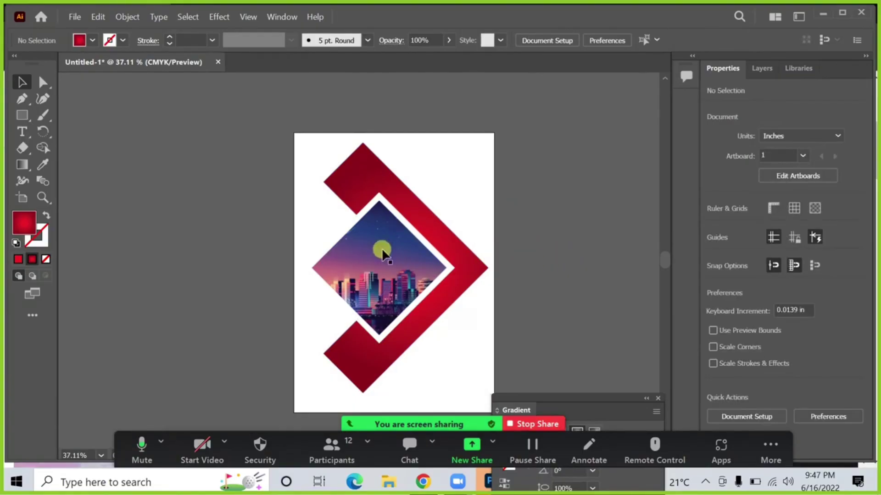
- Place a smaller copy of the white diamond, about 3.07 in per side, over the chevron's upper arm and fill it dark gray #2B2B2B
left_click_drag(401, 212, 486, 134)
left_click_drag(507, 201, 448, 185)
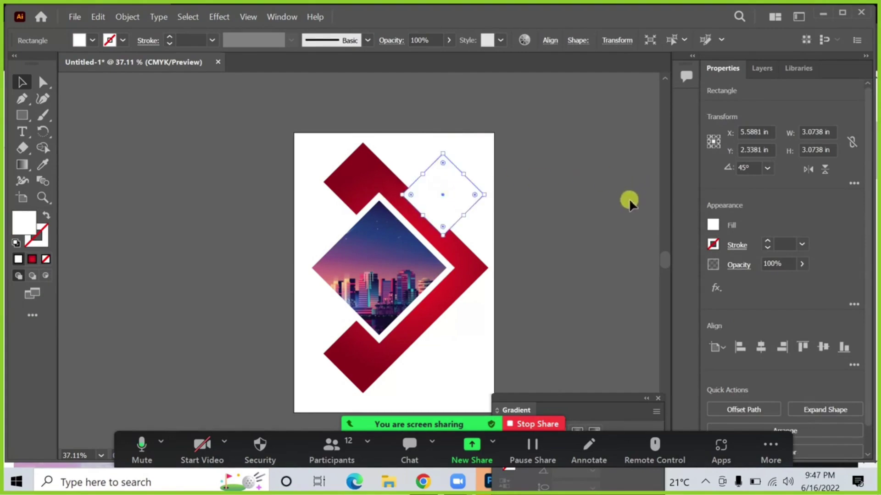
double_click(32, 225)
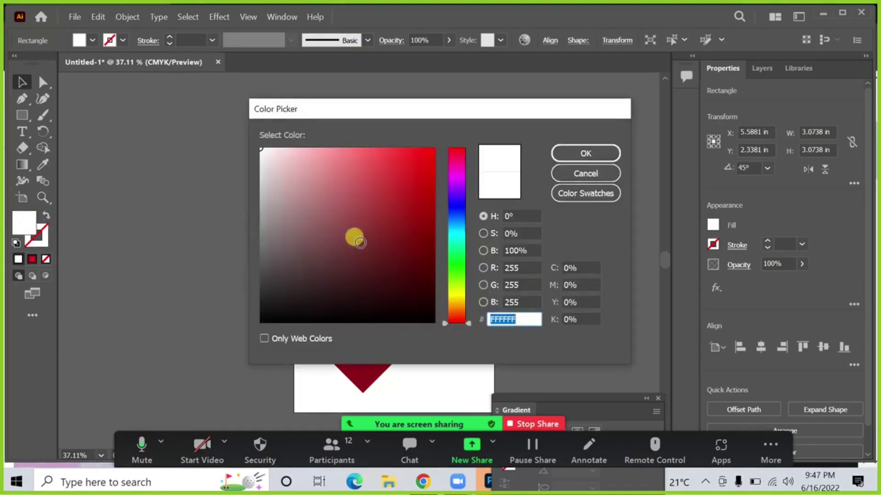
left_click(269, 260)
mouse_move(269, 260)
left_mouse_down()
mouse_move(257, 277)
mouse_move(262, 293)
left_mouse_up()
left_click(587, 152)
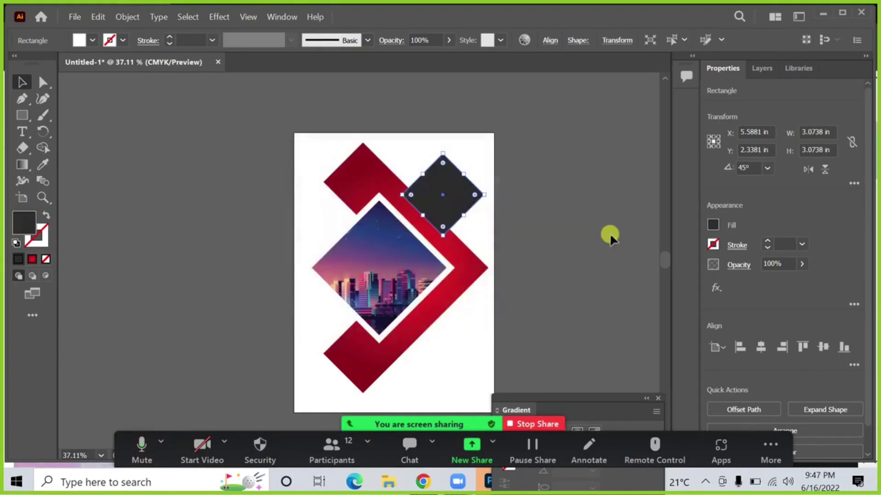
left_click(610, 233)
- Copy the dark gray diamond onto the chevron's lower arm and bring the skyline diamond and its white frame to the front
left_click_drag(445, 208, 423, 352)
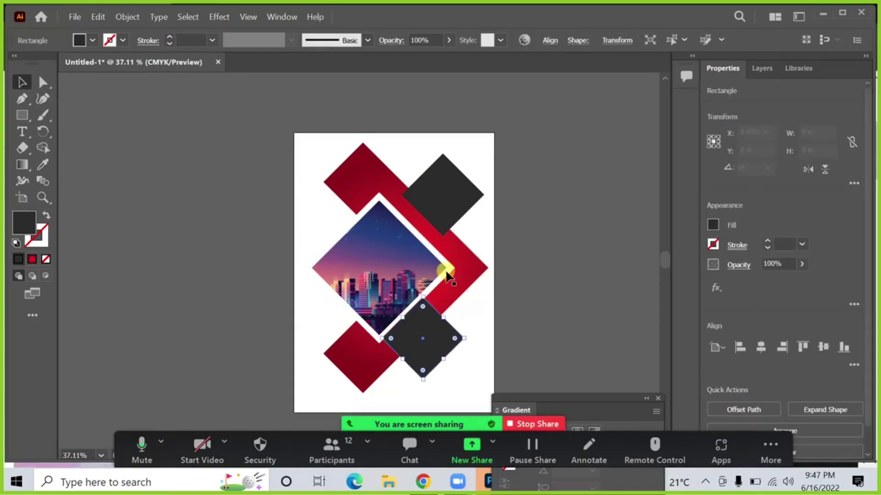
left_click(422, 270)
left_click(423, 271, "shift")
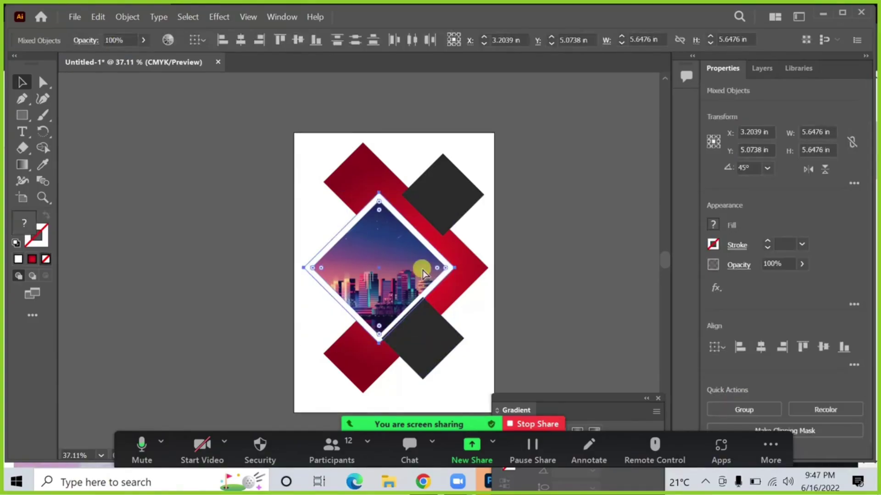
key("ctrl+shift+]")
left_click(497, 334)
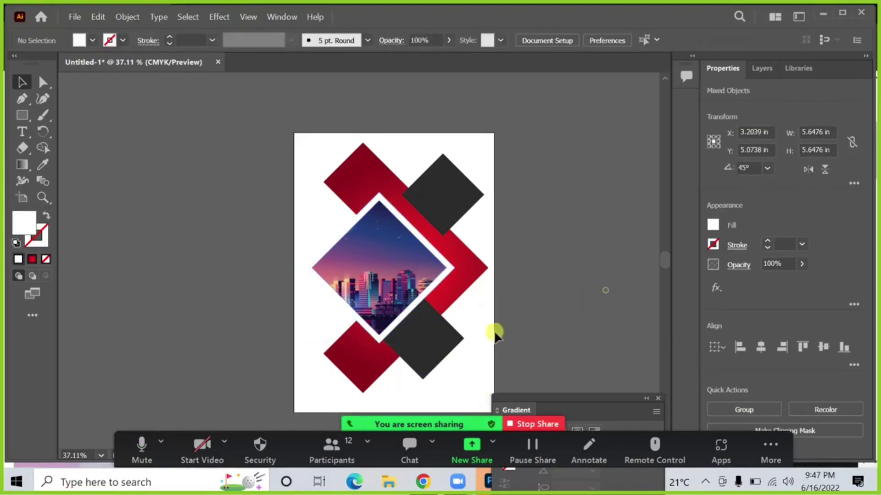
- Stretch the lower dark gray diamond outward to about 3.65 in wide
left_click(437, 334)
mouse_move(445, 359)
left_mouse_down()
mouse_move(461, 373)
mouse_move(445, 350)
left_mouse_up()
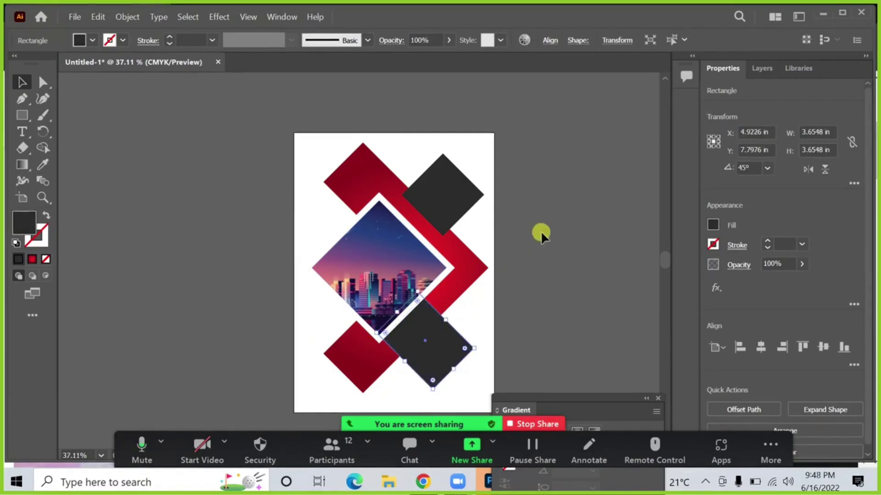
left_click(539, 233)
- Darken the fill of both dark gray diamonds to near-black #191919
left_click(463, 196)
left_click(428, 350, "shift")
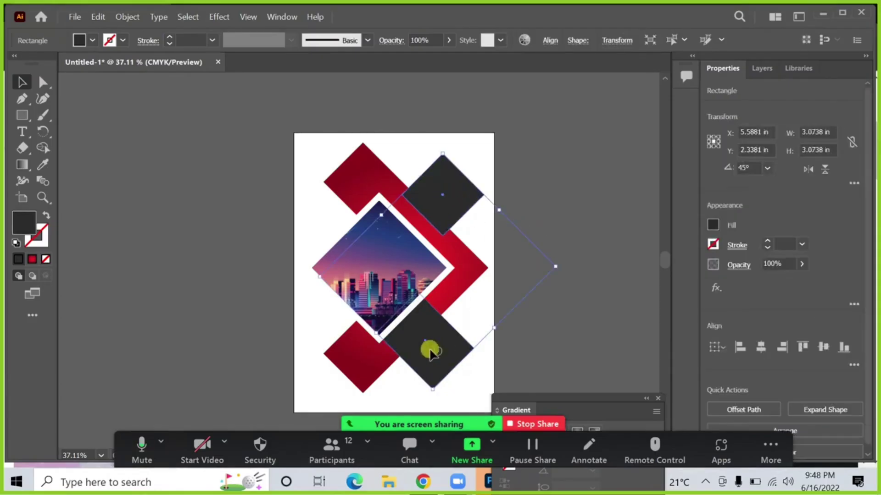
double_click(20, 222)
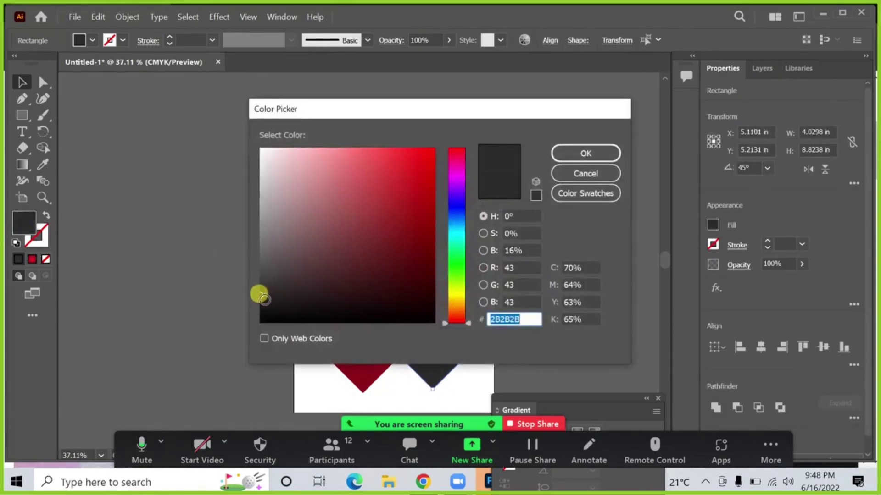
left_click_drag(257, 294, 259, 308)
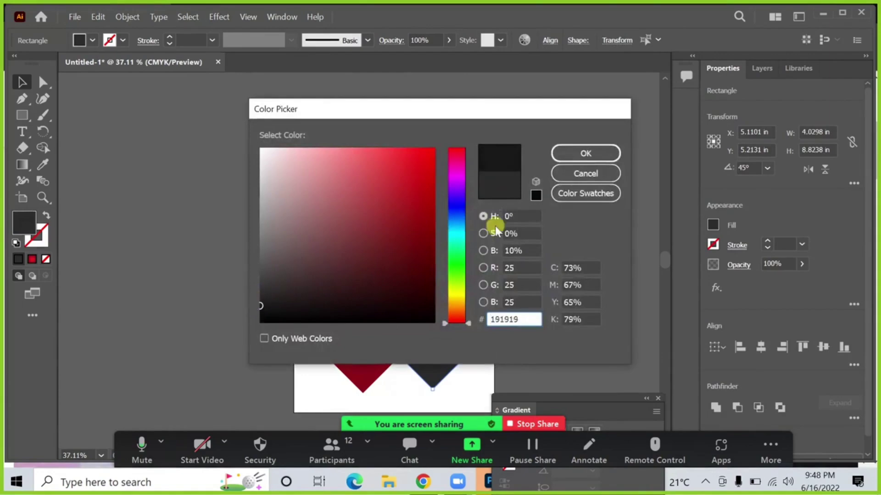
left_click(585, 154)
left_click(579, 200)
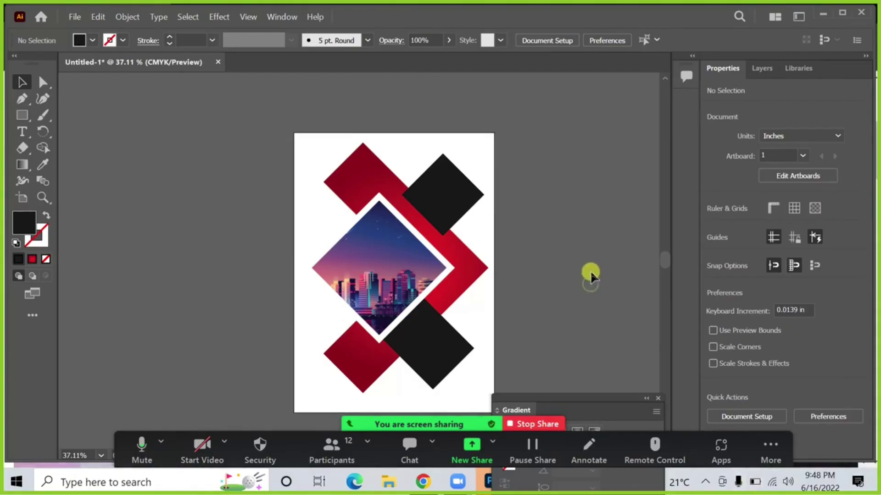
- Close the floating Gradient panel
left_click_drag(558, 238, 560, 218)
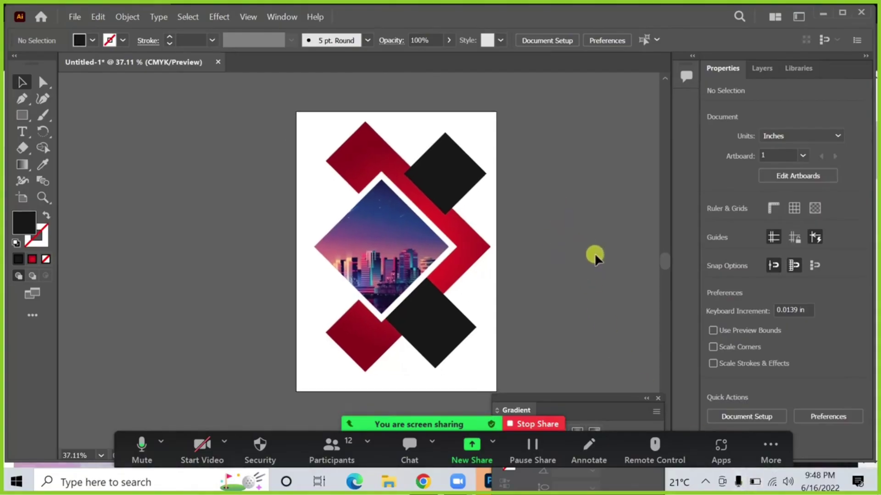
left_click_drag(611, 395, 651, 172)
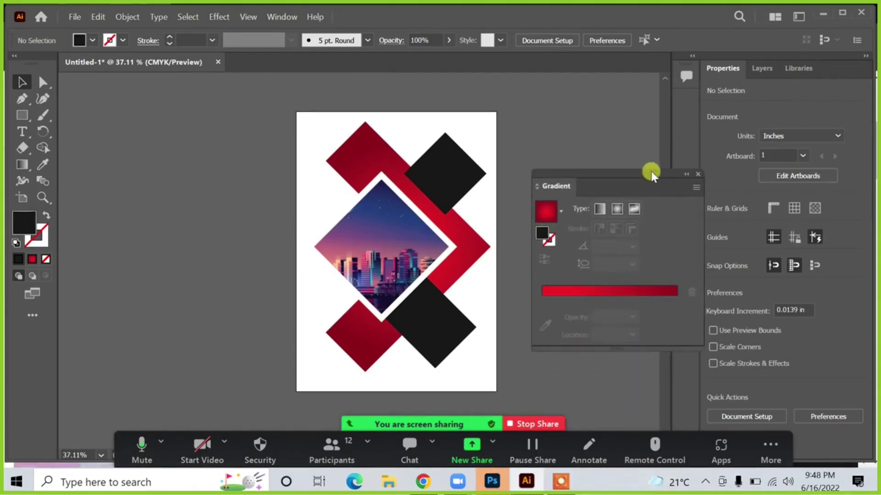
left_click(695, 172)
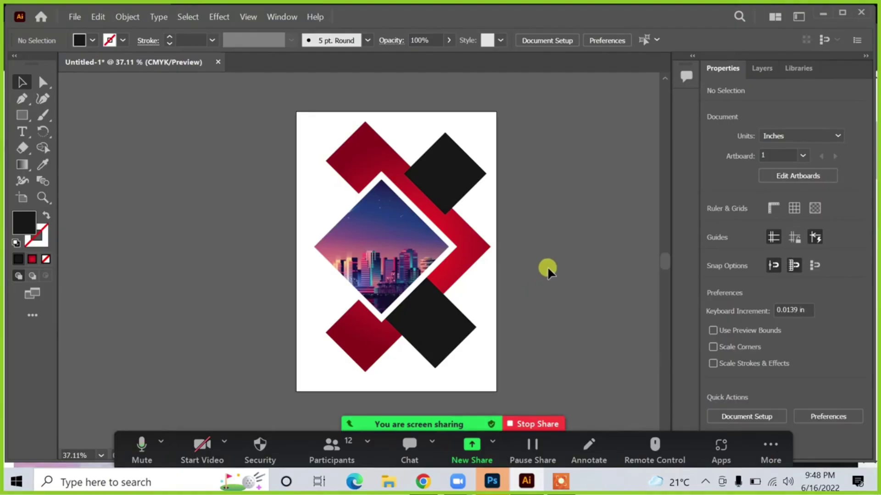
left_click(482, 248)
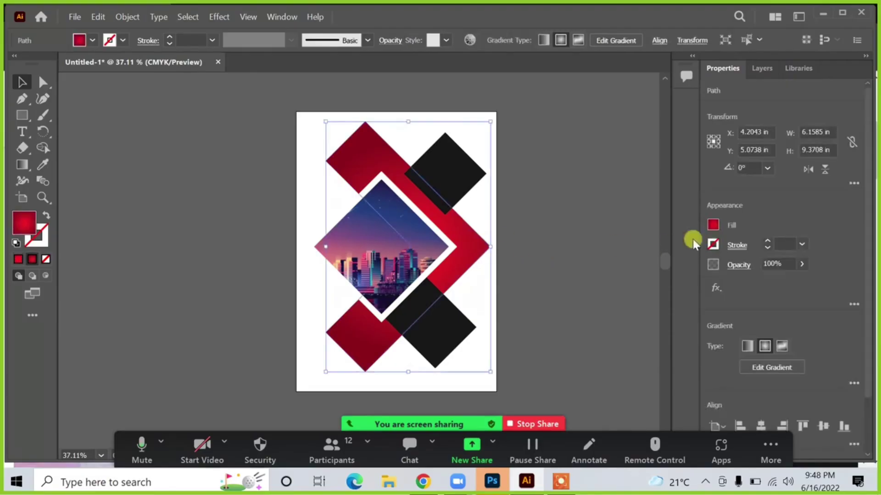
left_click(507, 251)
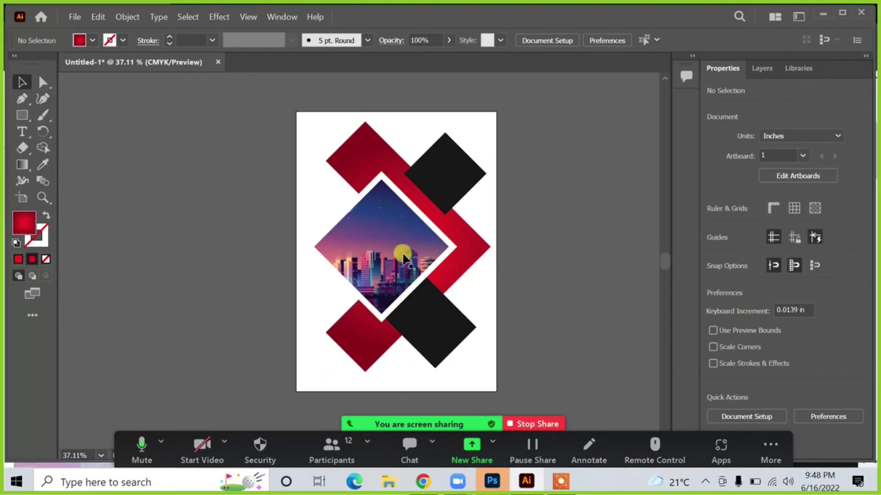
left_click(478, 251)
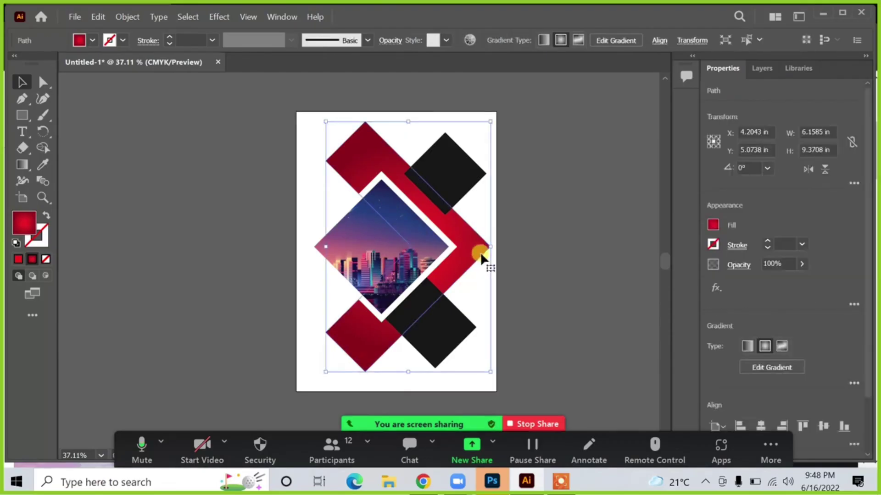
left_click(533, 251)
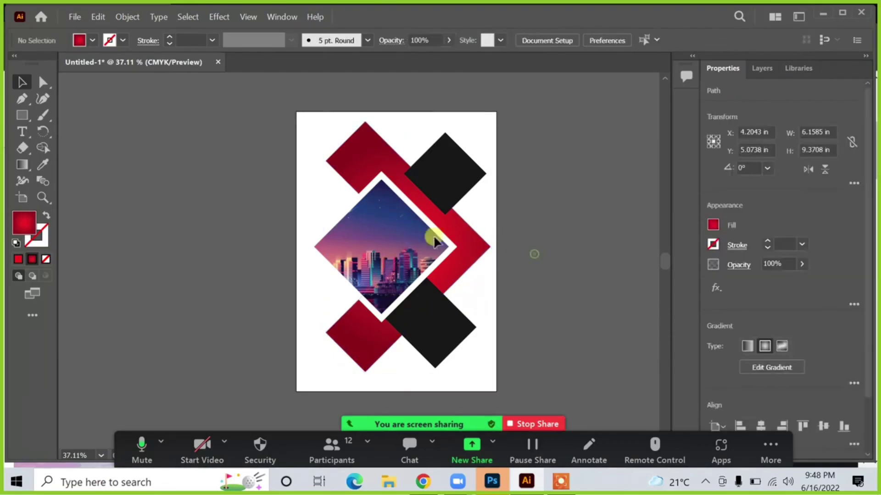
- Recolor the center stop of the chevron's radial gradient with a purple sampled from the skyline picture
left_click(481, 246)
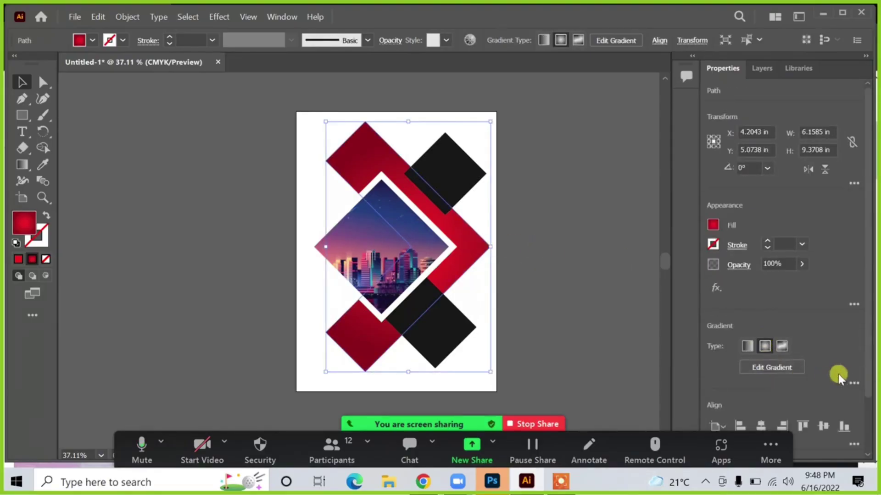
left_click(846, 384)
left_click_drag(765, 339, 693, 329)
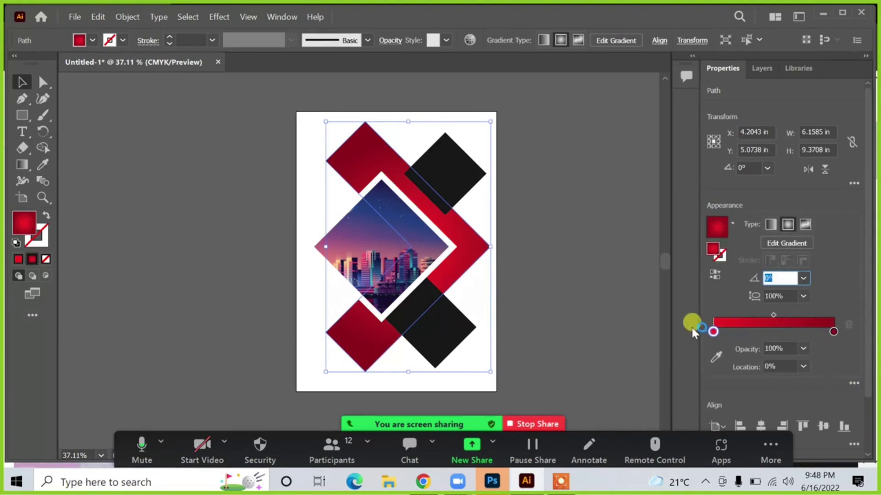
left_click(716, 357)
left_click(391, 200)
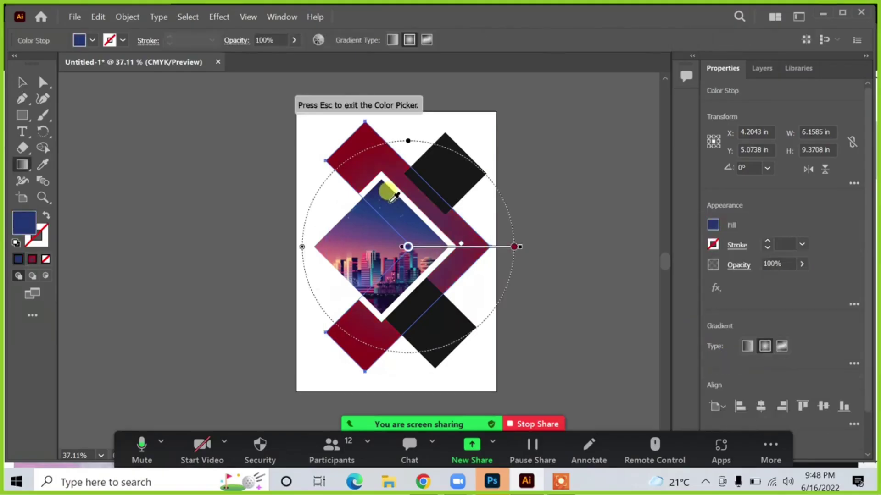
key("Escape")
left_click(368, 232)
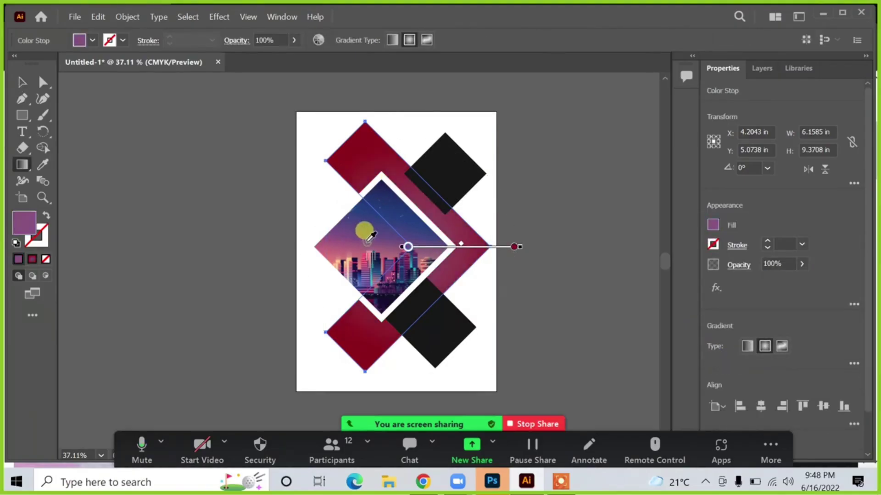
- Recolor the outer stop of the chevron's gradient with the dark navy sampled from the top of the picture's sky
left_click(853, 364)
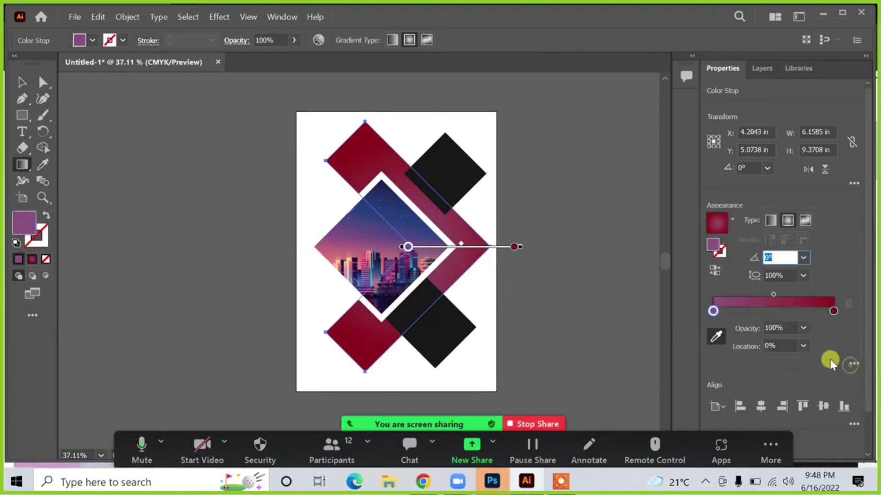
left_click(833, 312)
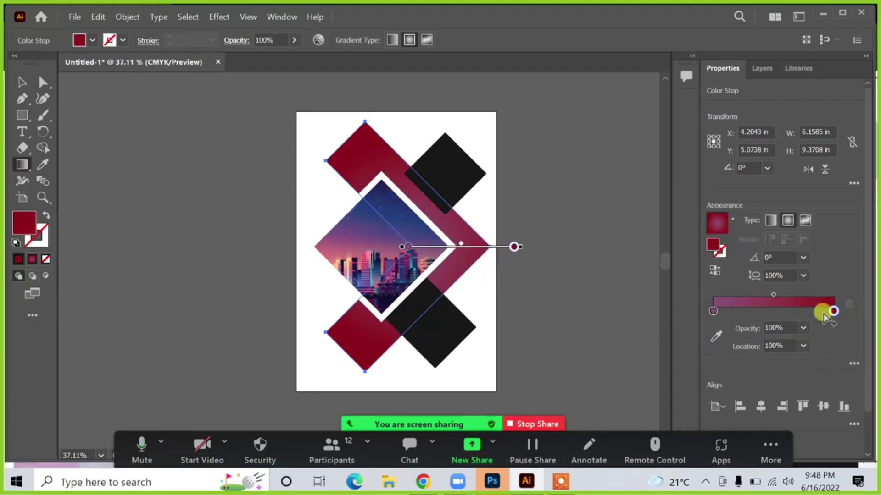
left_click(719, 337)
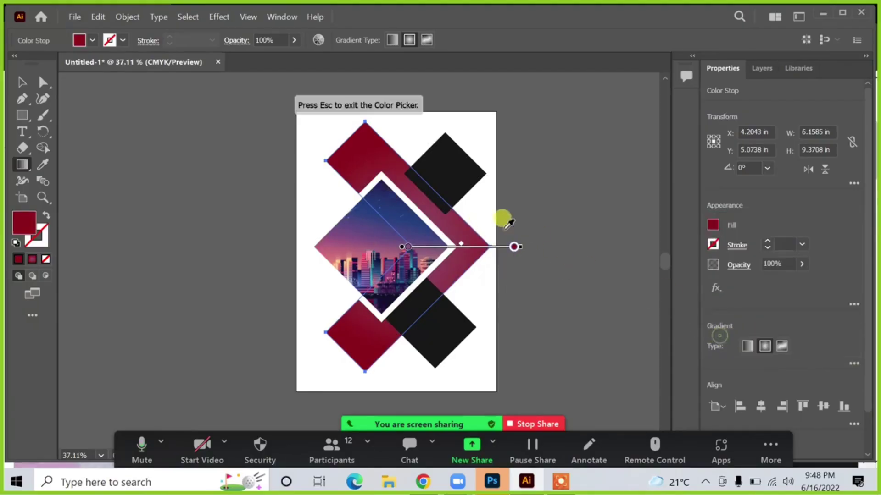
left_click(381, 180)
key("Escape")
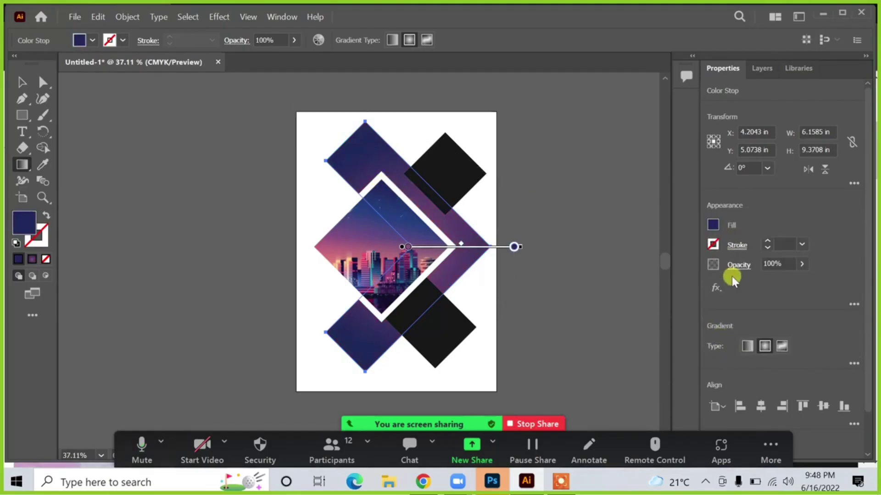
- Try reversing the chevron's purple-to-navy gradient and reverse it back to purple at the center
left_click(853, 364)
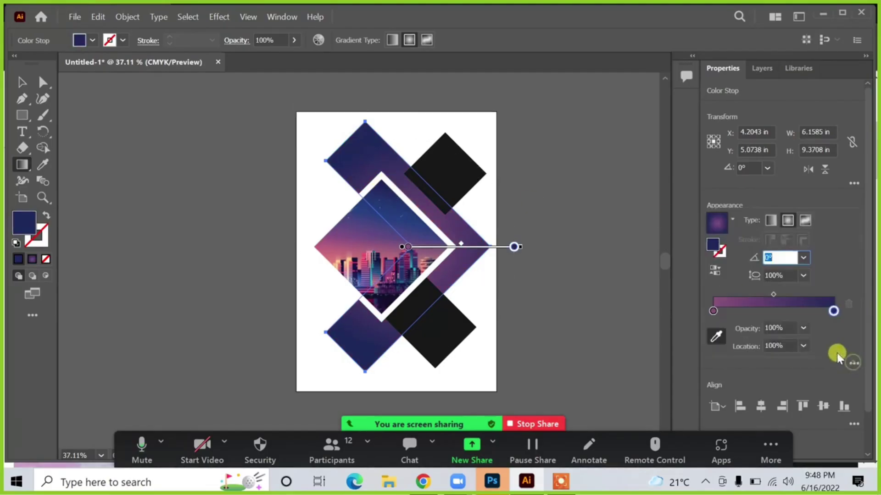
left_click(719, 274)
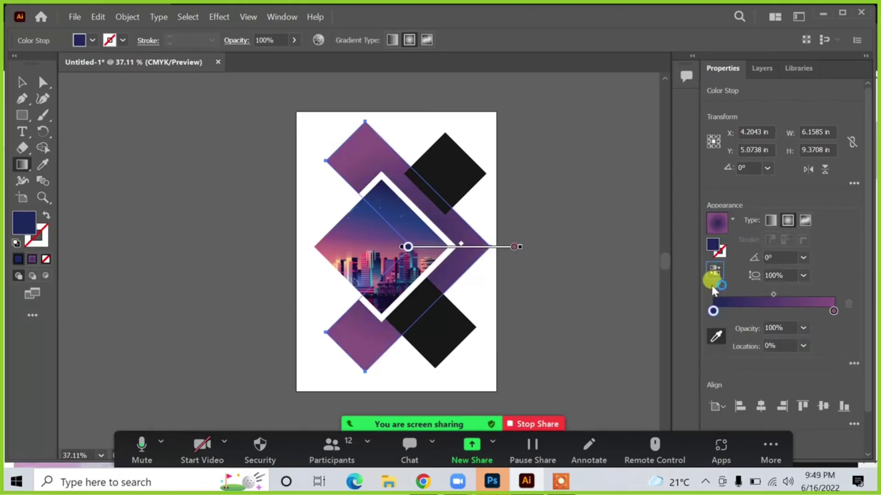
left_click(713, 277)
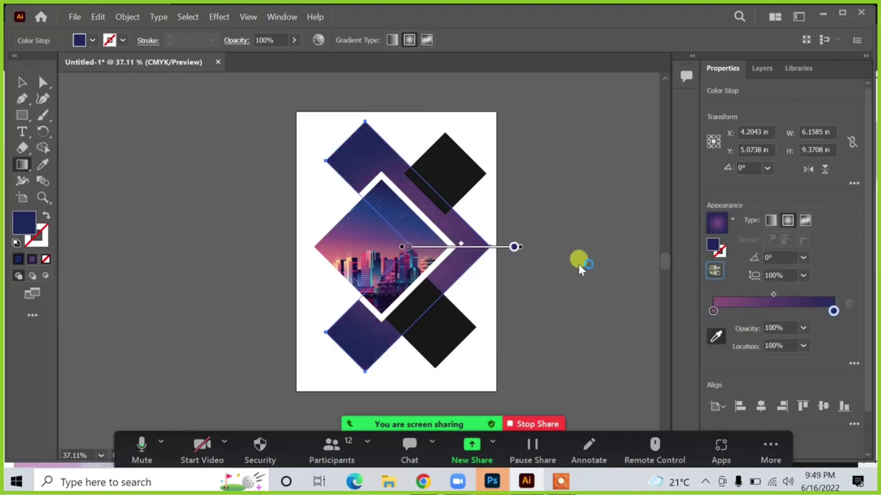
- Try sampling white for the chevron's outer gradient stop and undo that color change
left_click(459, 253)
left_click(497, 248)
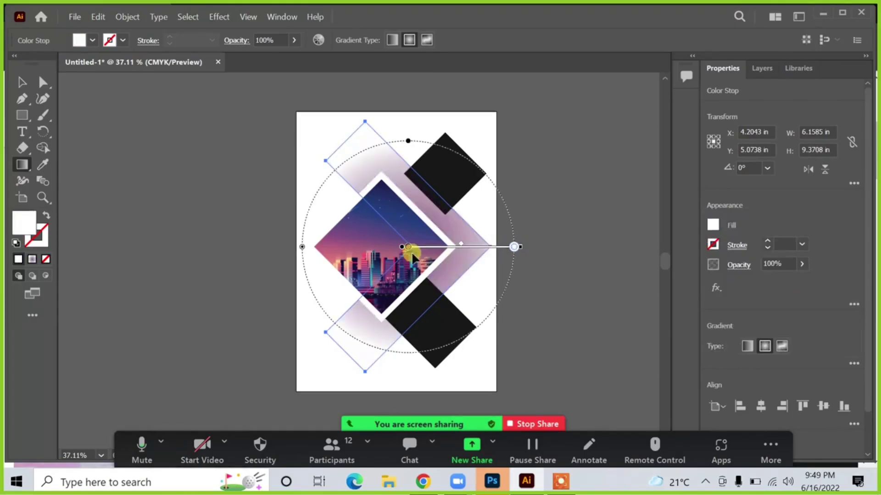
key("ctrl+z")
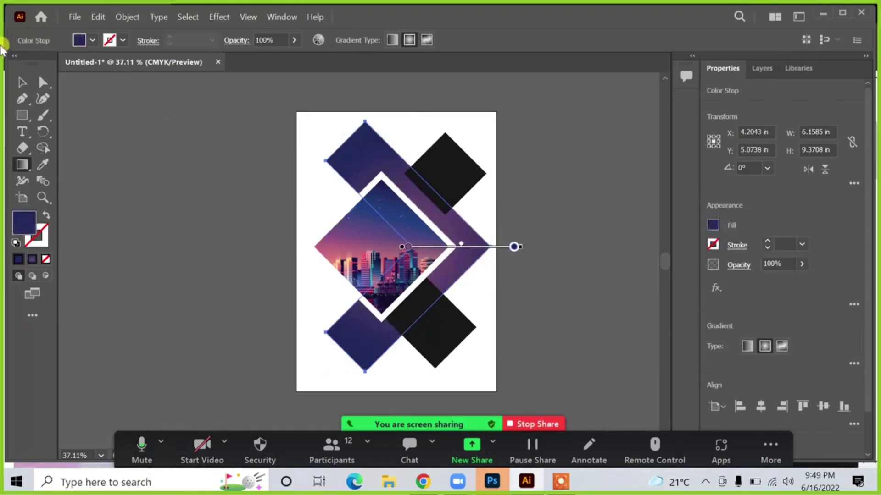
- Redraw the chevron's radial gradient with its purple center near the right tip, fading toward navy at the upper left
left_click(21, 82)
left_click(22, 165)
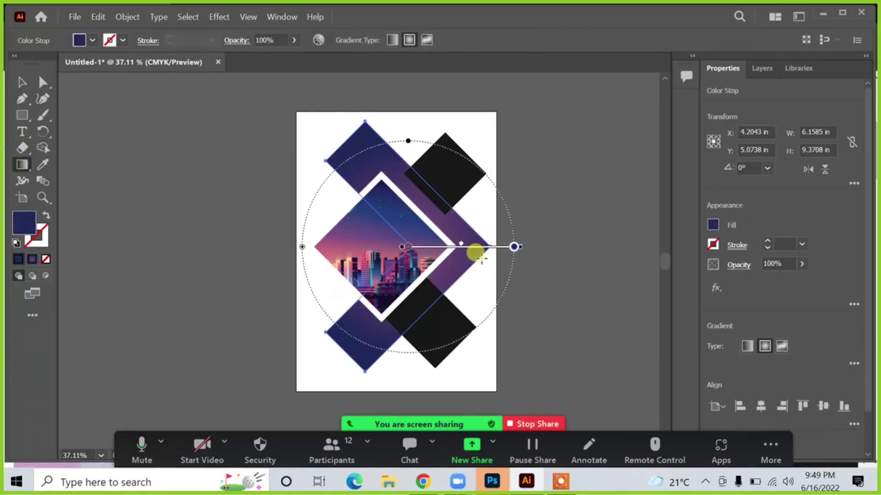
mouse_move(461, 265)
left_mouse_down()
mouse_move(554, 237)
mouse_move(558, 157)
mouse_move(282, 147)
mouse_move(317, 181)
left_mouse_up()
left_click(23, 82)
left_click(529, 197)
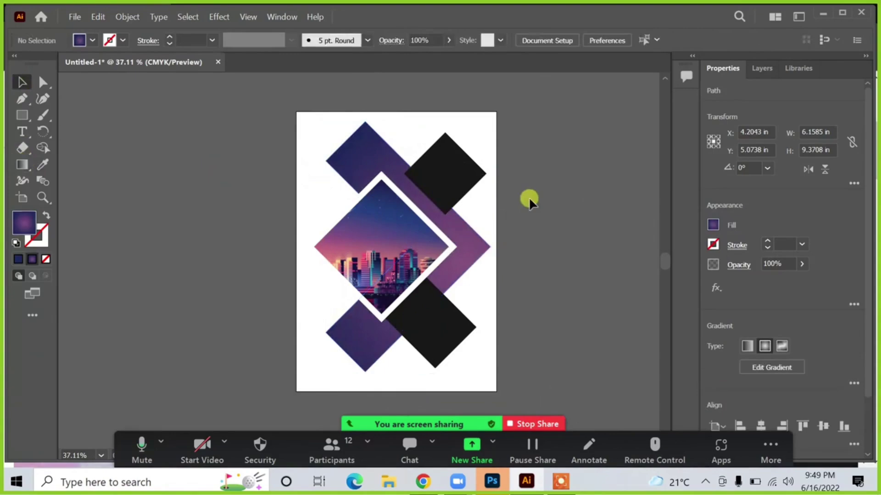
- Try filling both near-black accent diamonds with red FF0000 and undo the recolor
left_click(465, 175)
left_click(463, 321)
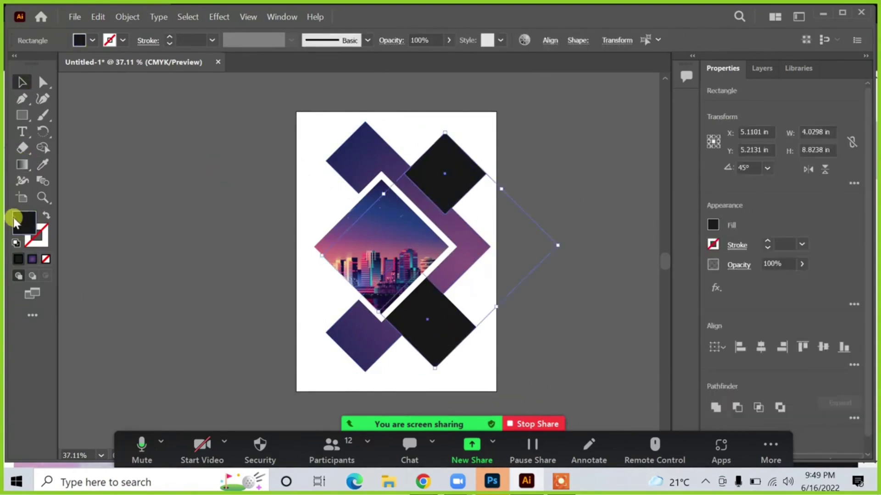
double_click(23, 221)
left_click(434, 146)
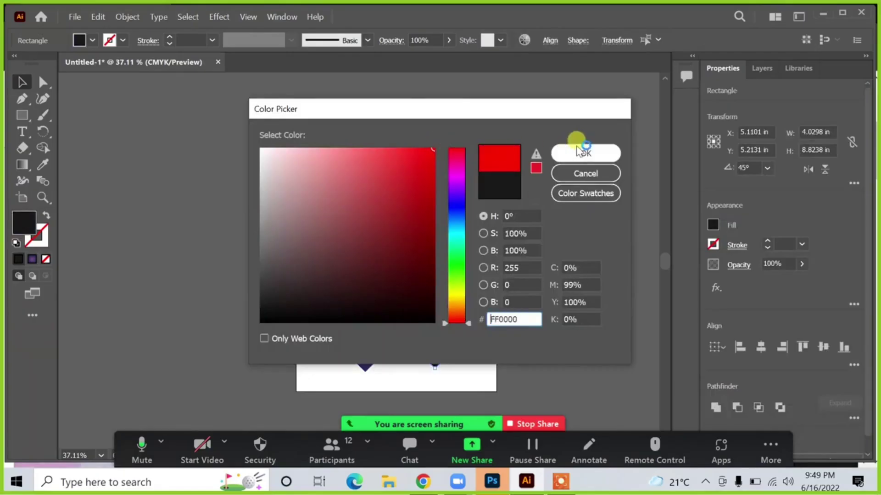
left_click(579, 151)
left_click(601, 175)
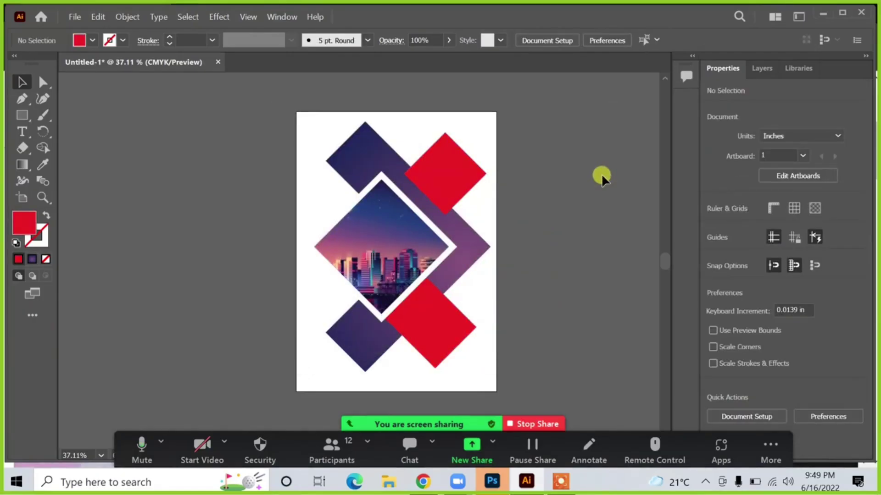
key("ctrl+z")
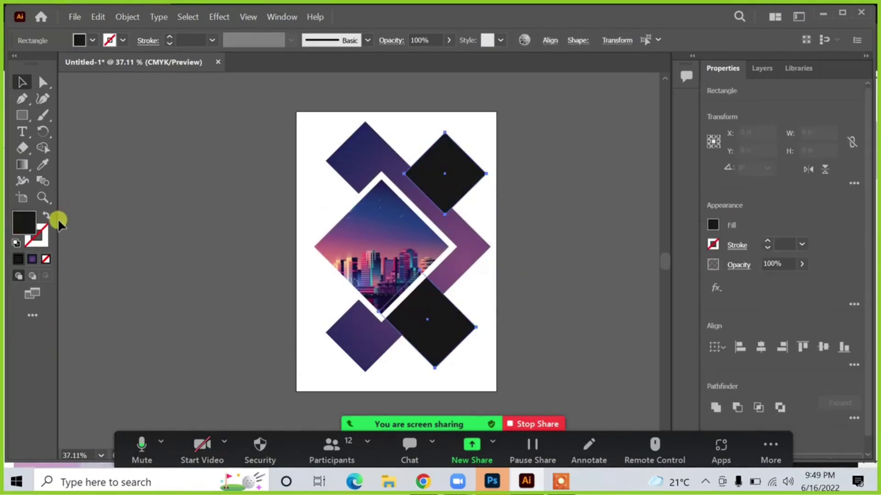
- Try a medium gray 494949 fill on both accent diamonds and undo it
double_click(26, 228)
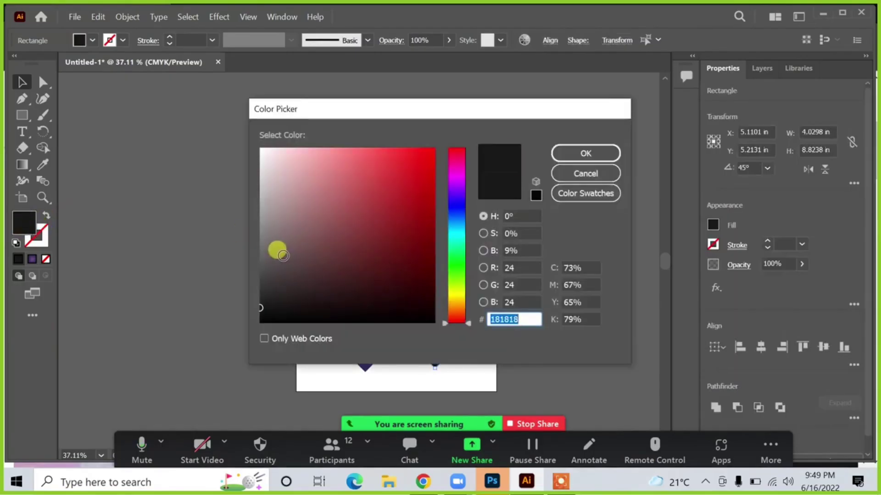
left_click(256, 258)
left_click_drag(255, 257, 250, 271)
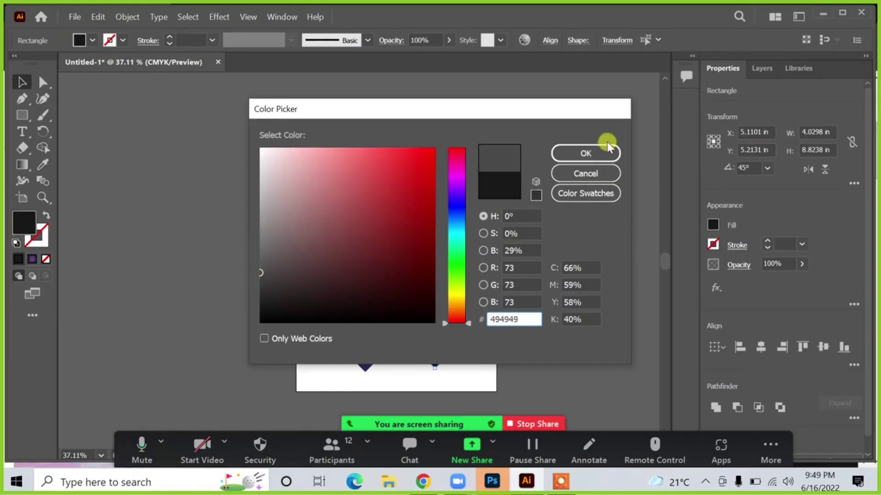
left_click(586, 154)
left_click(588, 185)
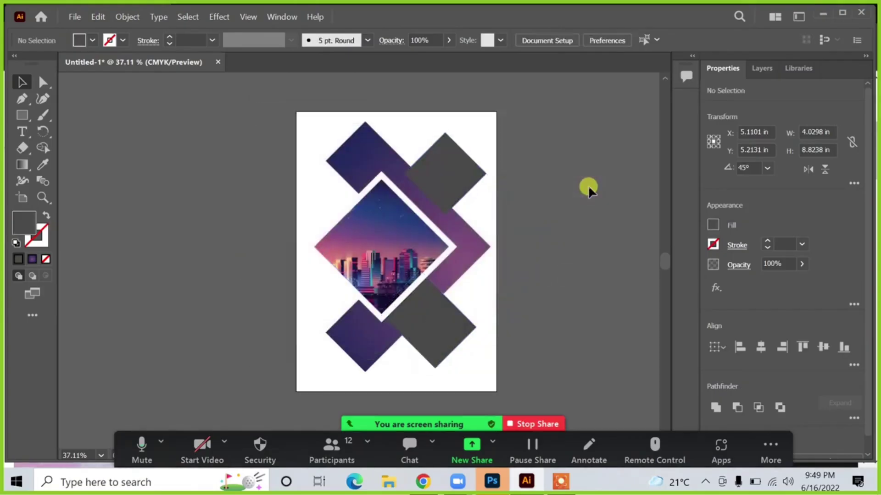
left_click(435, 321)
key("ctrl+z")
- Recolor both accent diamonds with the very dark navy 070026
double_click(23, 225)
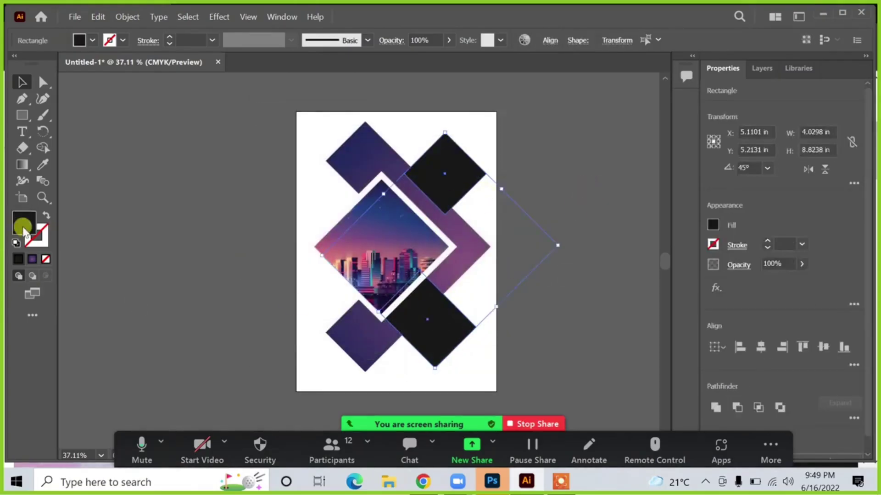
left_click(431, 297)
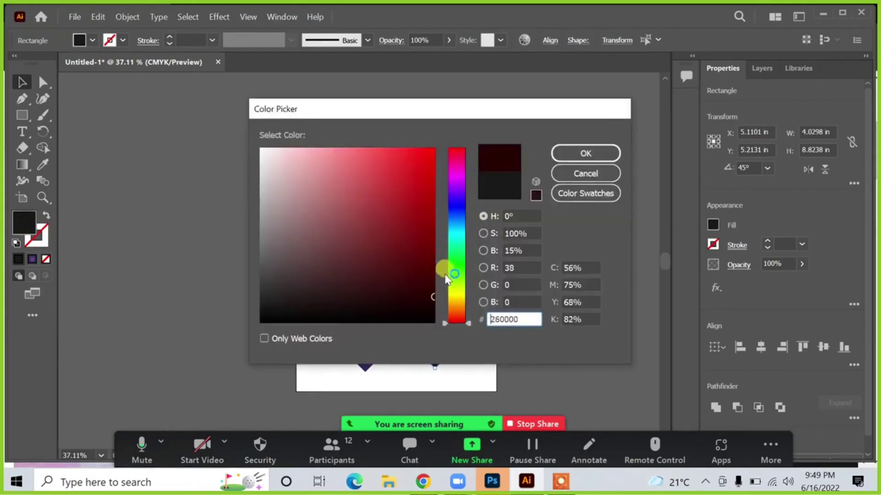
left_click_drag(457, 256, 462, 200)
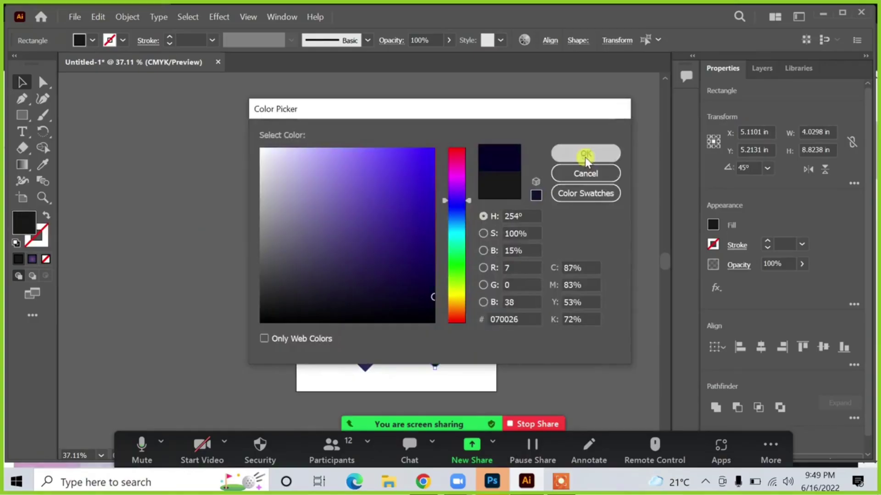
left_click(586, 153)
left_click(601, 227)
- Brighten the fill of both accent diamonds to the dark navy 070038
left_click(426, 305)
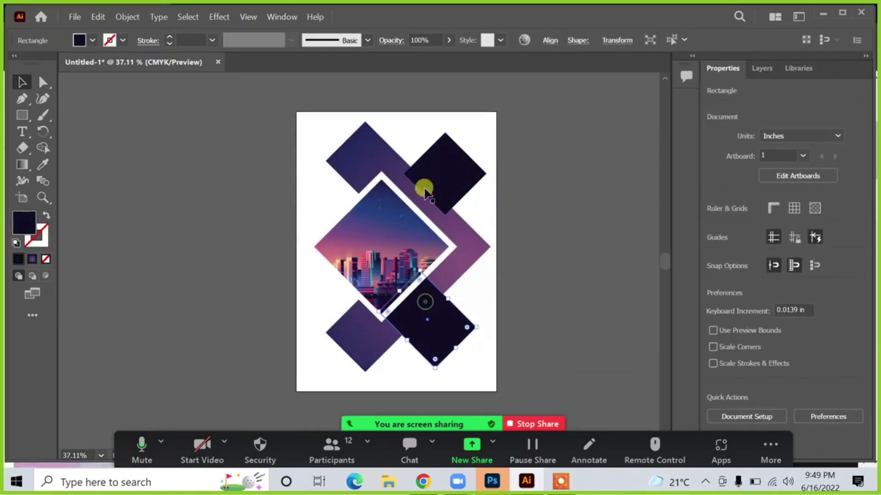
left_click(418, 187, "shift")
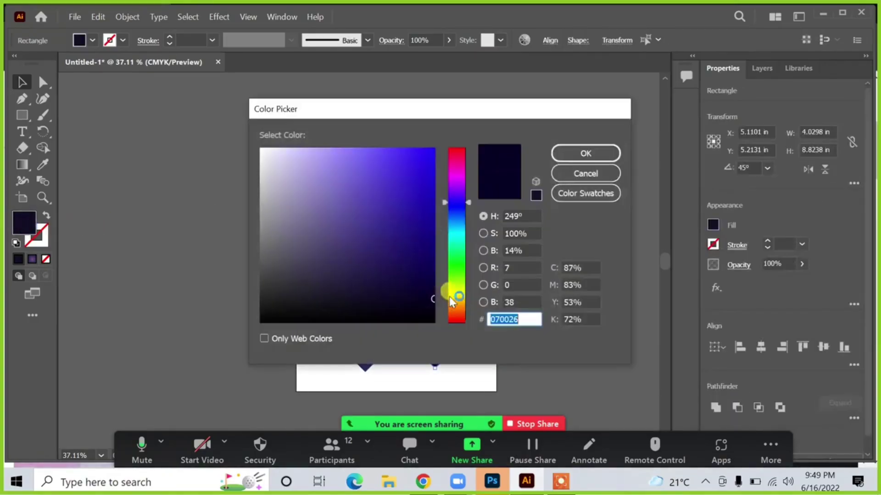
left_click_drag(432, 277, 438, 283)
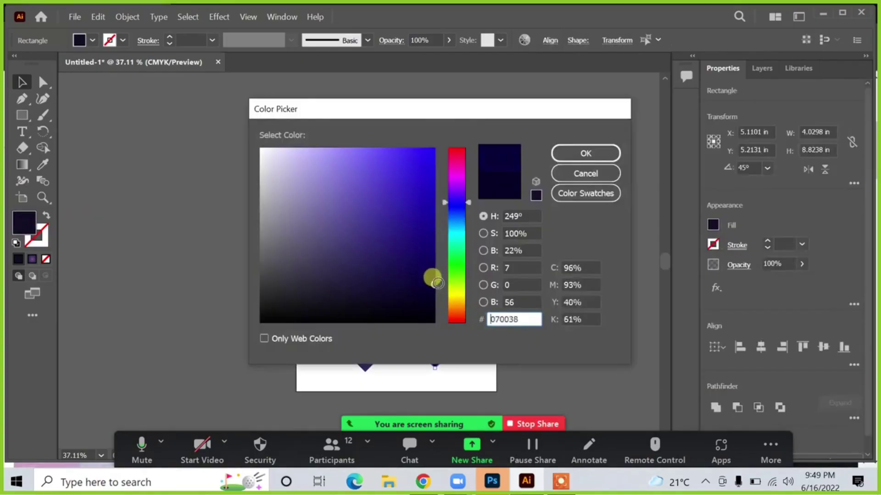
left_click(562, 153)
left_click(577, 235)
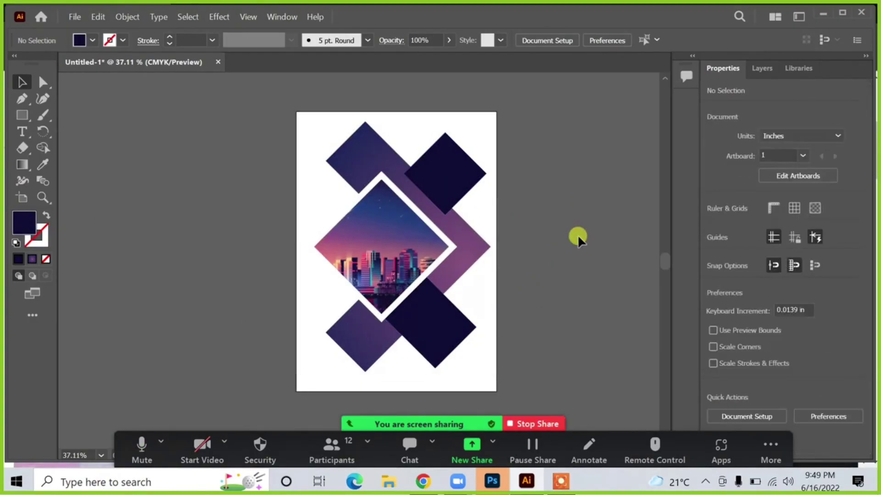
- Rotate the lower accent diamond upright to 90° and widen it to about 4.07 in, reaching the page's right edge
left_click(431, 340)
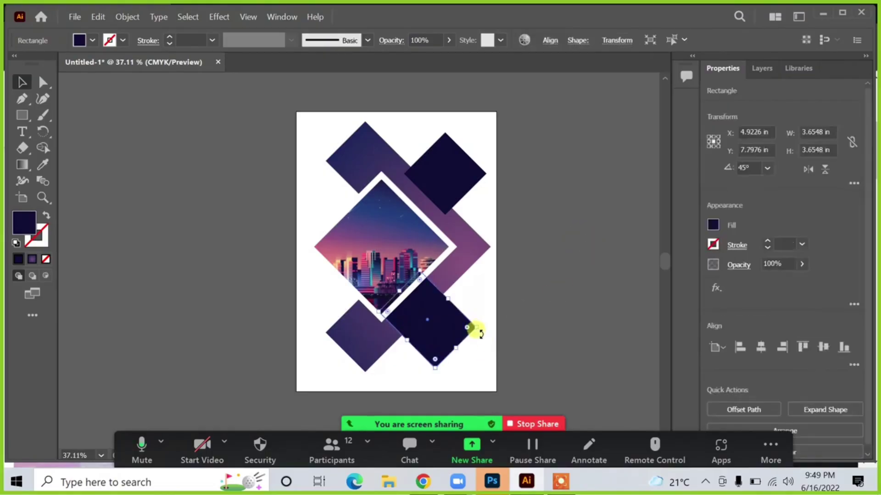
left_click_drag(480, 336, 486, 285)
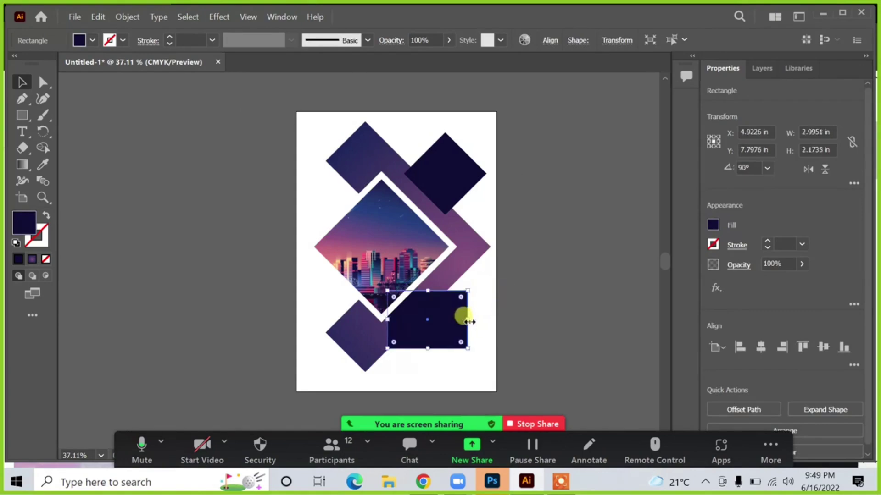
left_click_drag(468, 321, 497, 320)
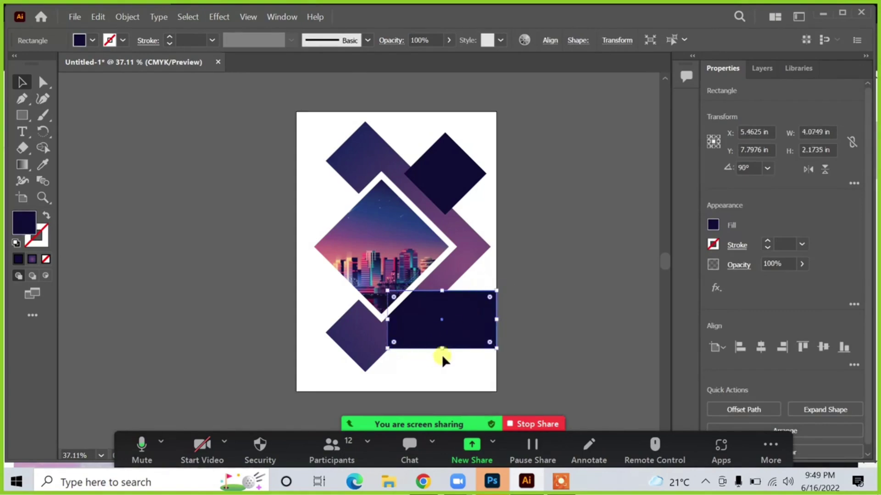
- Flatten the upright navy rectangle into a slim horizontal band, extending its left end and lower edge to the frame's bottom corner
left_click_drag(441, 350, 458, 307)
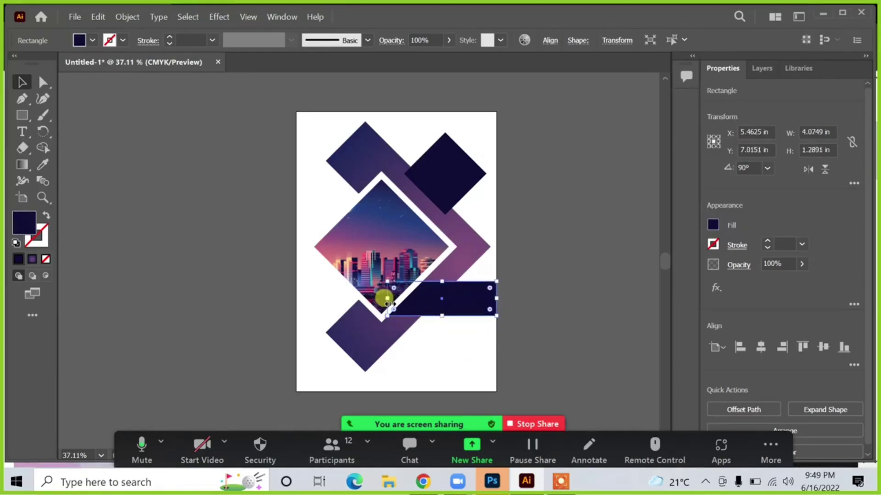
left_click(385, 303)
left_click(444, 304)
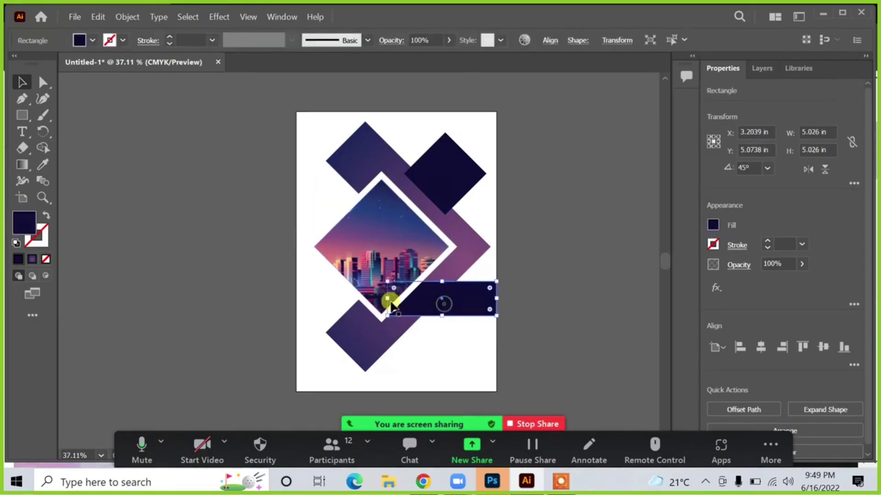
mouse_move(391, 304)
left_mouse_down()
mouse_move(373, 296)
mouse_move(380, 299)
left_mouse_up()
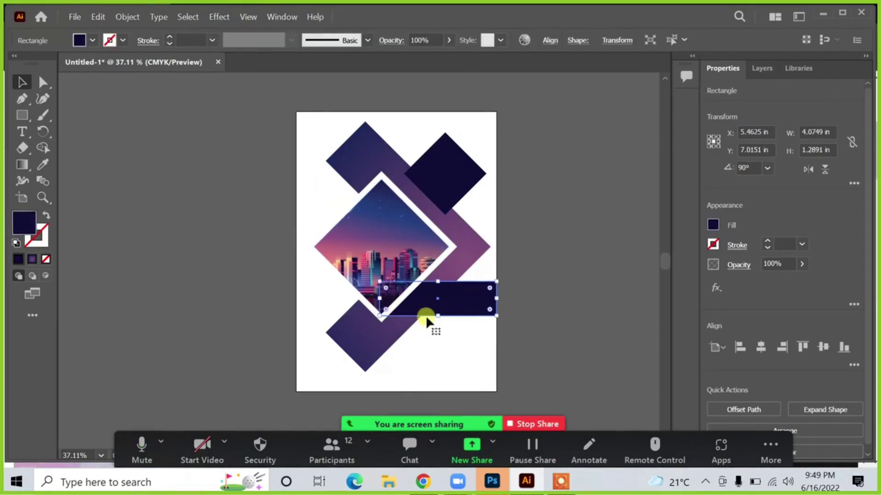
left_click_drag(438, 318, 437, 322)
left_click(551, 332)
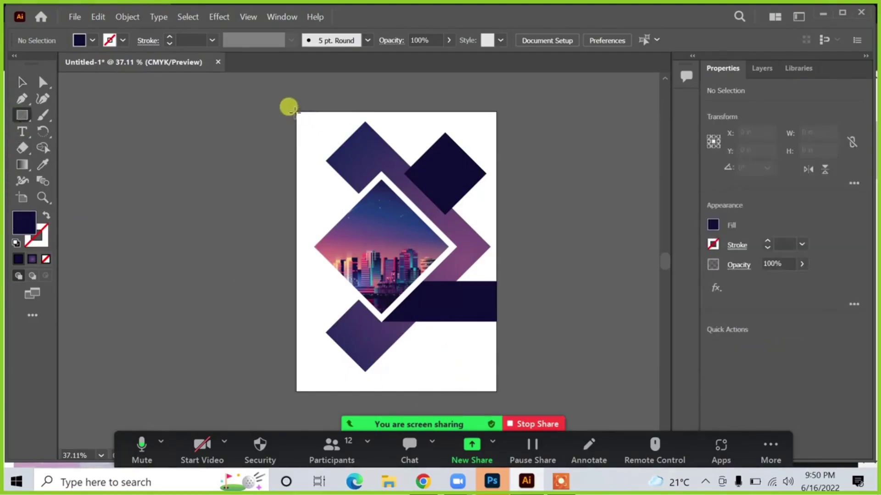
- Draw a 7.5 by 10.5 in rectangle covering the whole page and send it behind all the artwork
mouse_move(299, 113)
left_mouse_down()
mouse_move(503, 387)
mouse_move(483, 379)
mouse_move(497, 391)
left_mouse_up()
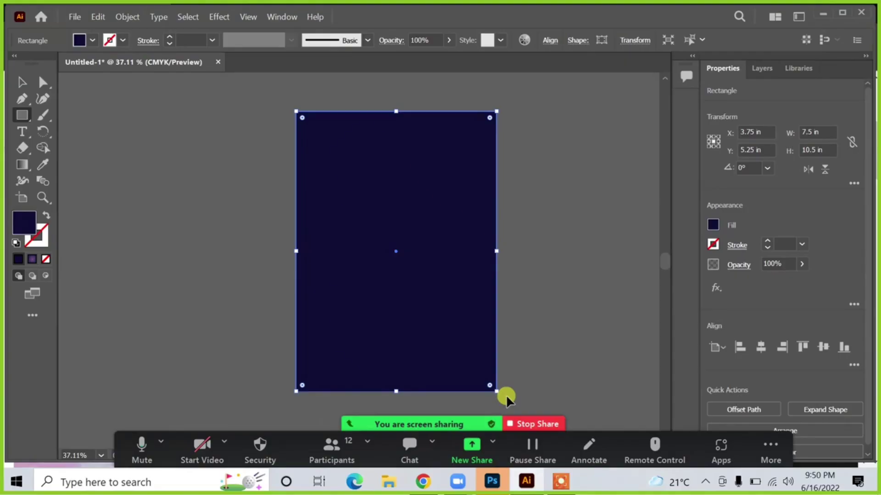
key("ctrl+shift+bracketleft")
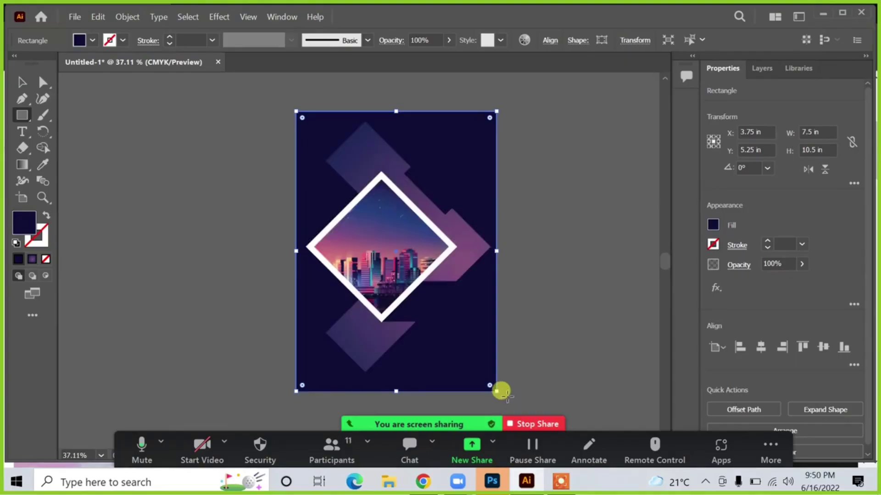
left_click(22, 82)
left_click(522, 152)
- Fill the full-page background rectangle with light gray E2E2E2
left_click(492, 146)
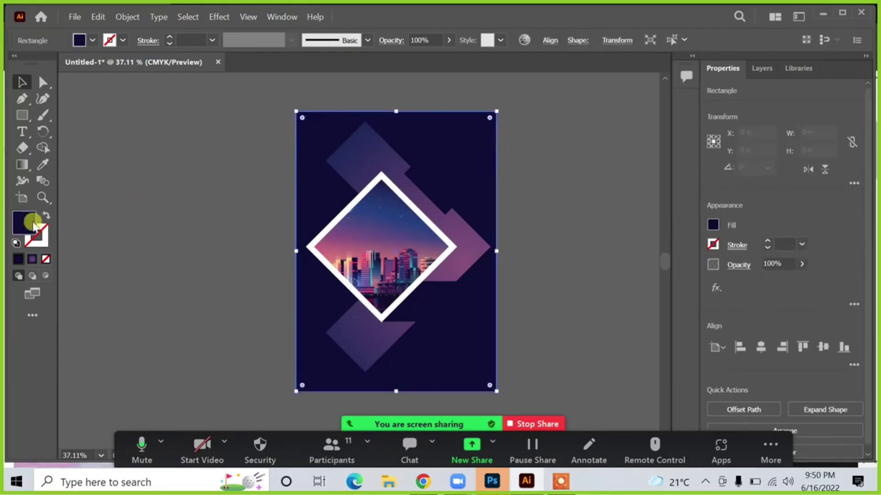
double_click(24, 222)
left_click_drag(342, 112, 688, 155)
left_click(609, 203)
left_click_drag(609, 203, 605, 210)
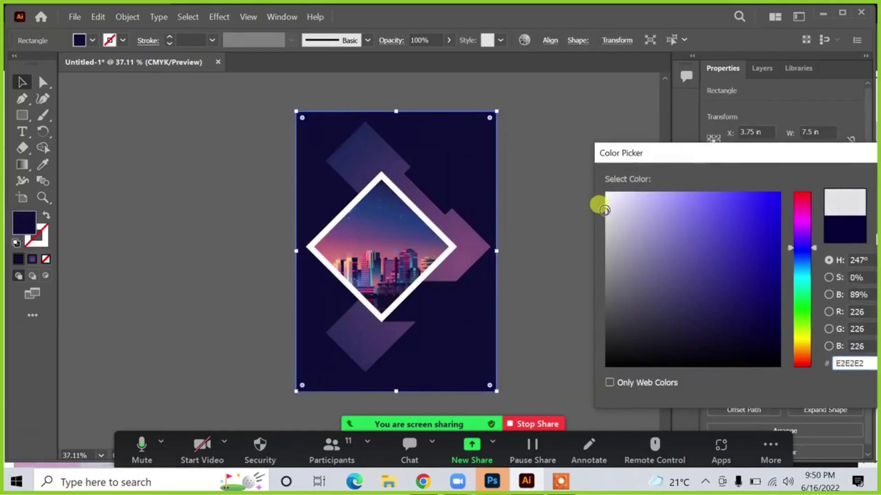
left_click_drag(827, 152, 706, 151)
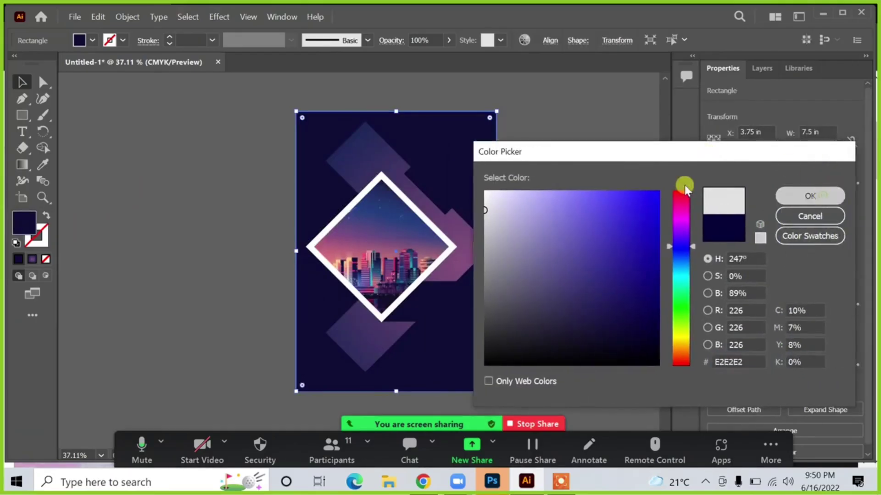
key("Return")
left_click(585, 166)
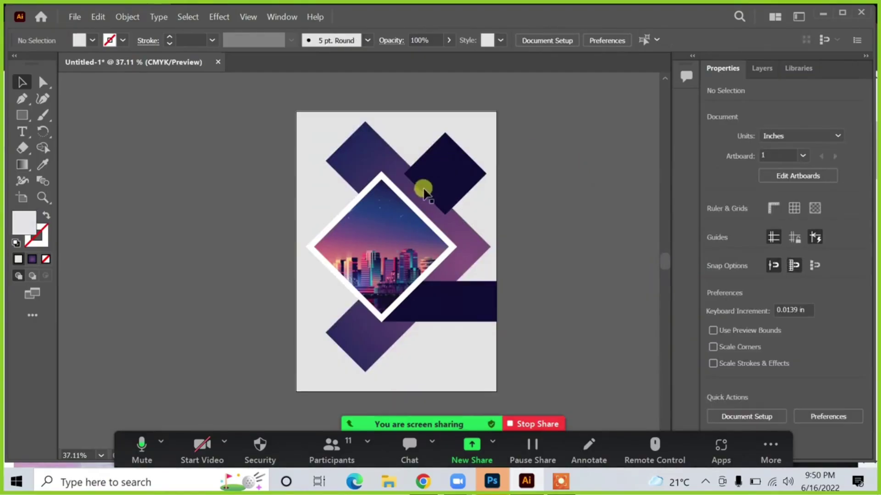
- Recolor the white frame around the skyline picture with the light gray sampled from the page background
left_click(377, 171)
left_click(41, 166)
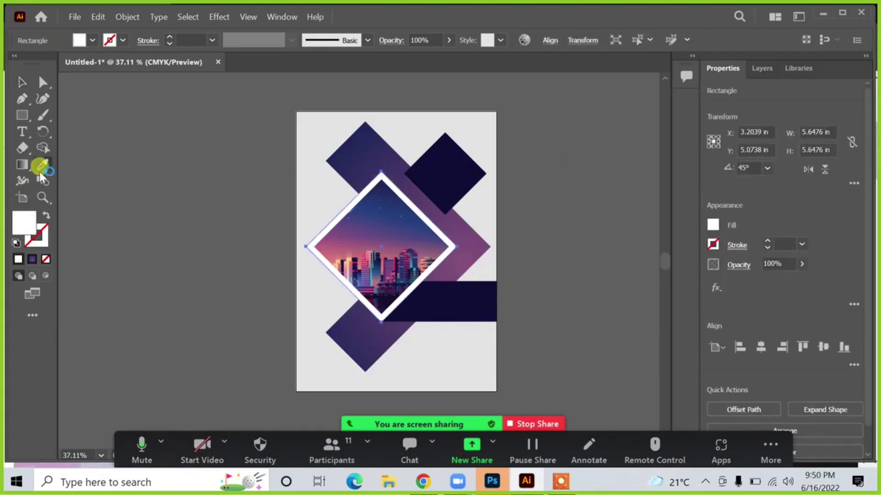
left_click(316, 181)
left_click(18, 79)
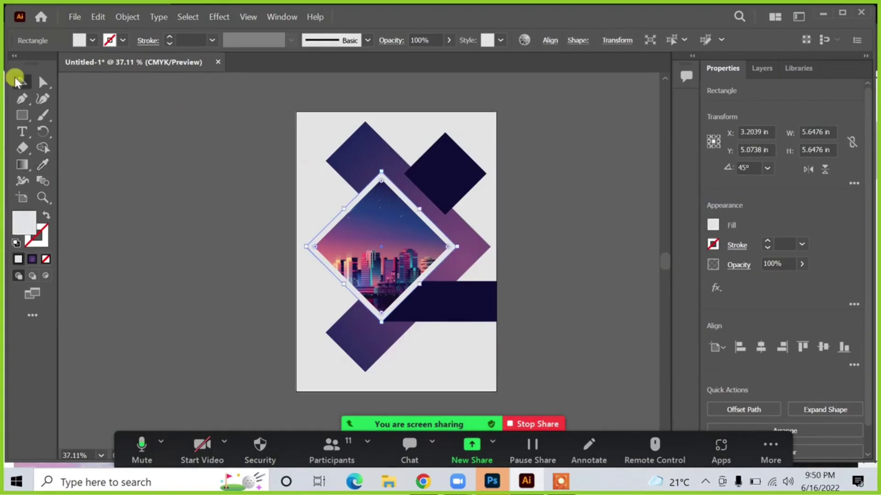
left_click(155, 150)
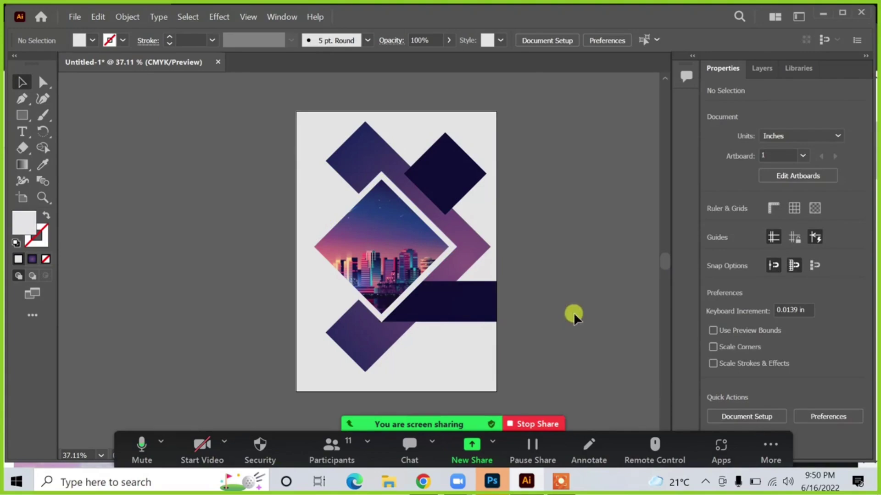
key("space")
left_click_drag(574, 272, 564, 264)
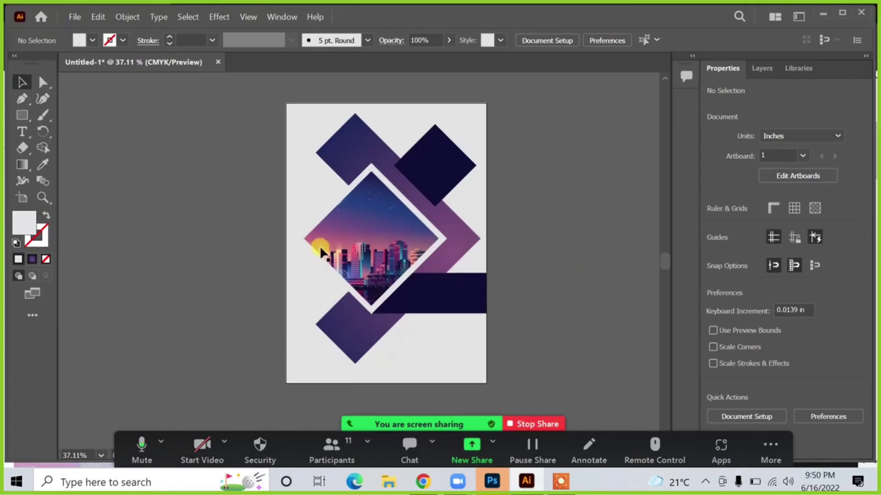
left_click(380, 227)
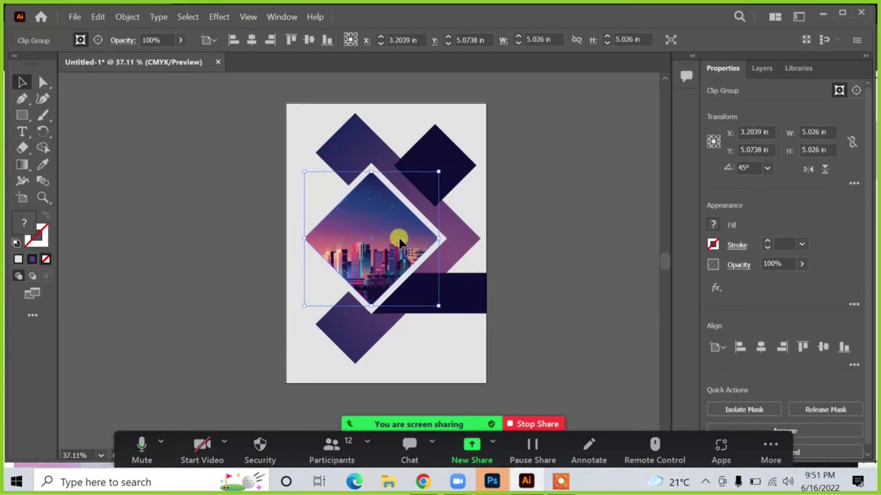
left_click(521, 249)
left_click(475, 240)
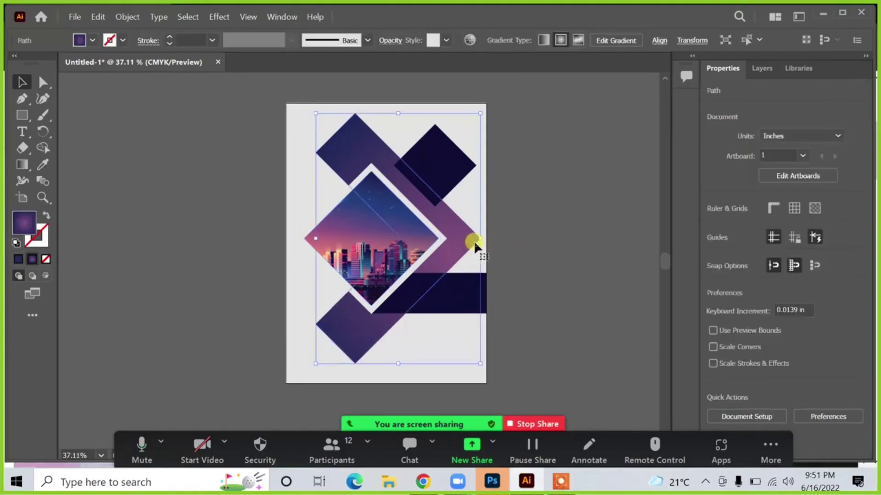
- Undo the recent edits back to the red chevron with two black diamonds on a white page
key("ctrl+z")
key("ctrl+z")
key("ctrl+z")
key("ctrl+z")
key("ctrl+z")
key("ctrl+z")
key("ctrl+z")
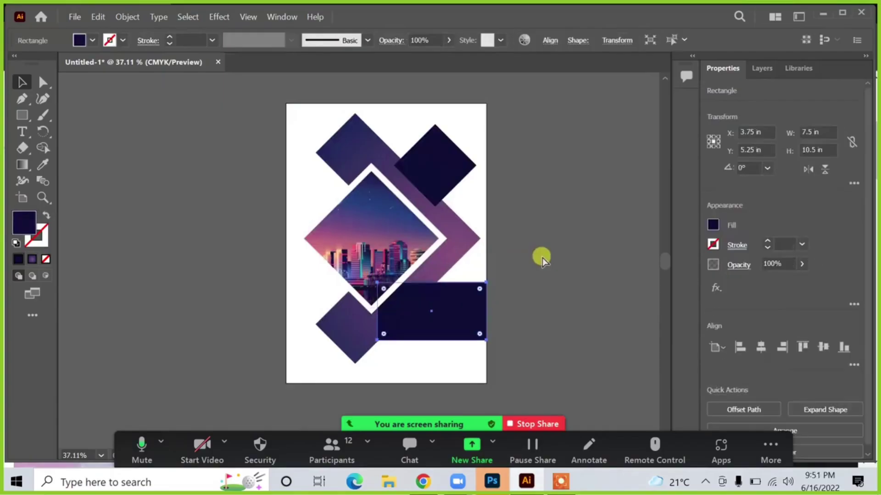
key("ctrl+z")
key("ctrl+z")
key("ctrl+z")
key("ctrl+z")
key("ctrl+z")
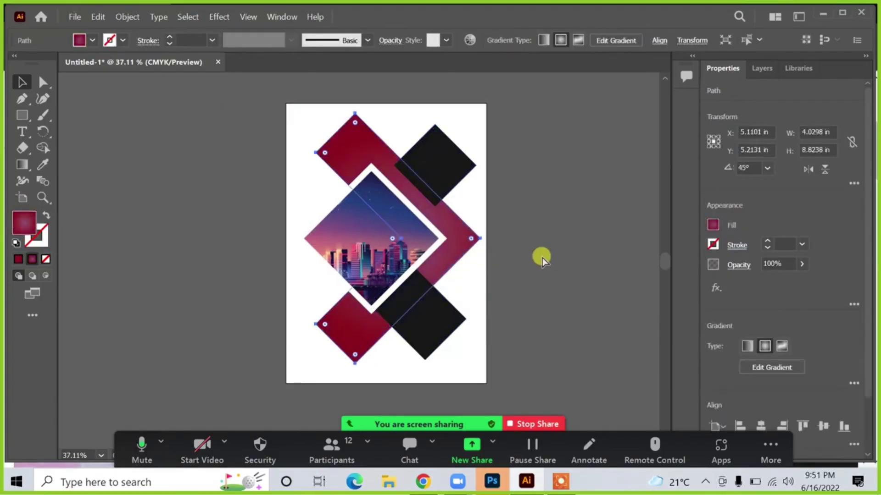
key("ctrl+z")
key("ctrl+z")
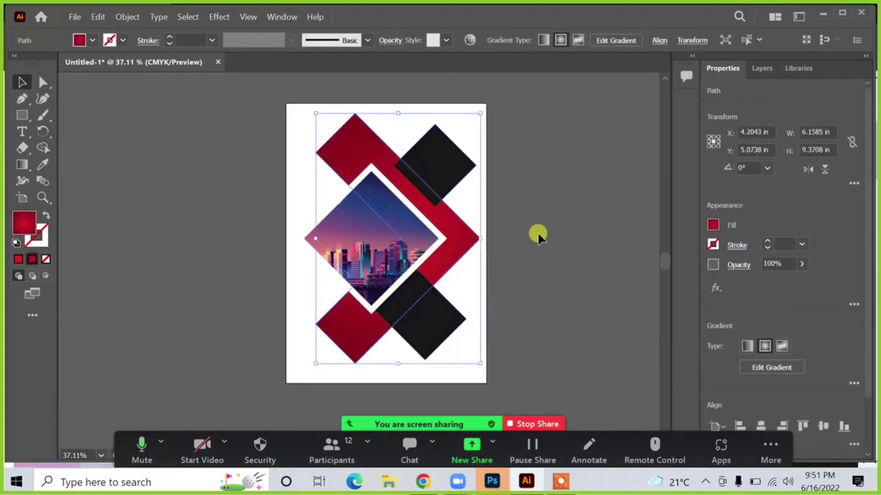
- Rotate the lower black diamond upright to 90° and stretch it to the page's right edge, about 4.07 in wide
left_click(537, 232)
left_click(456, 315)
left_click_drag(472, 316, 466, 270)
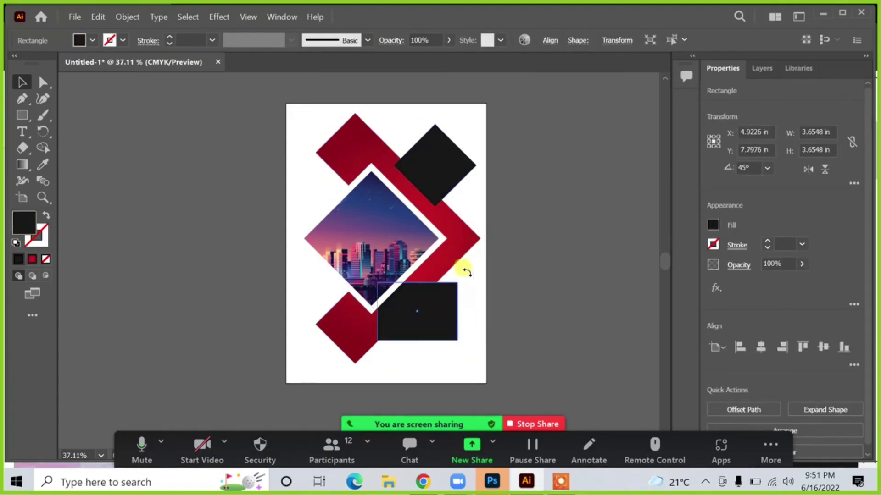
left_click_drag(456, 308, 486, 312)
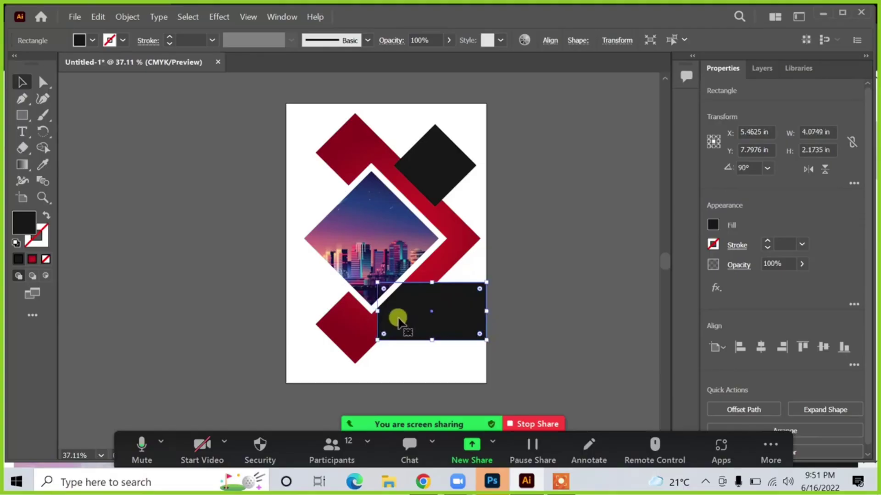
- Extend the black rectangle's left end to the frame's bottom corner, about 4.25 in wide overall, and flatten it into a slim band
left_click_drag(378, 311, 372, 314)
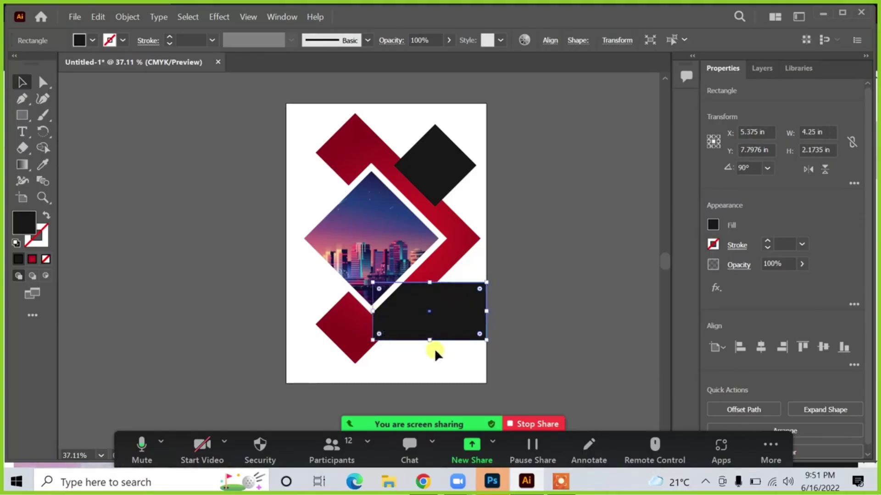
left_click_drag(425, 339, 431, 315)
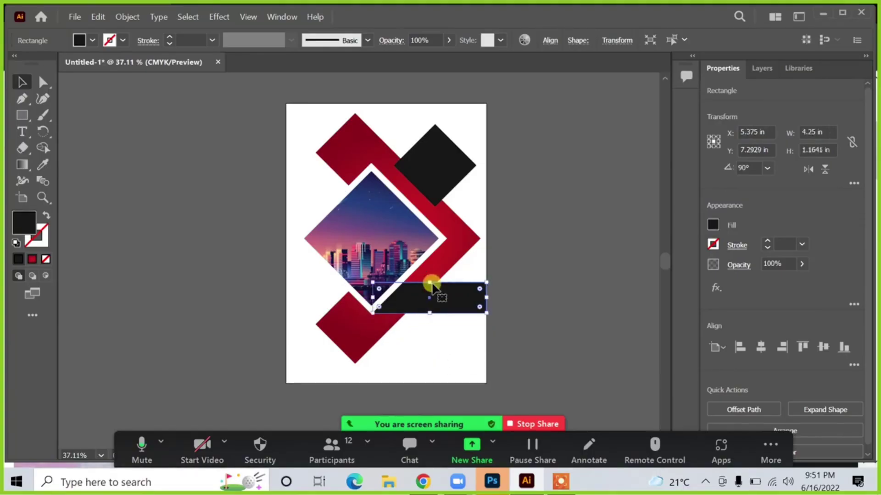
left_click_drag(423, 282, 426, 273)
left_click(563, 266)
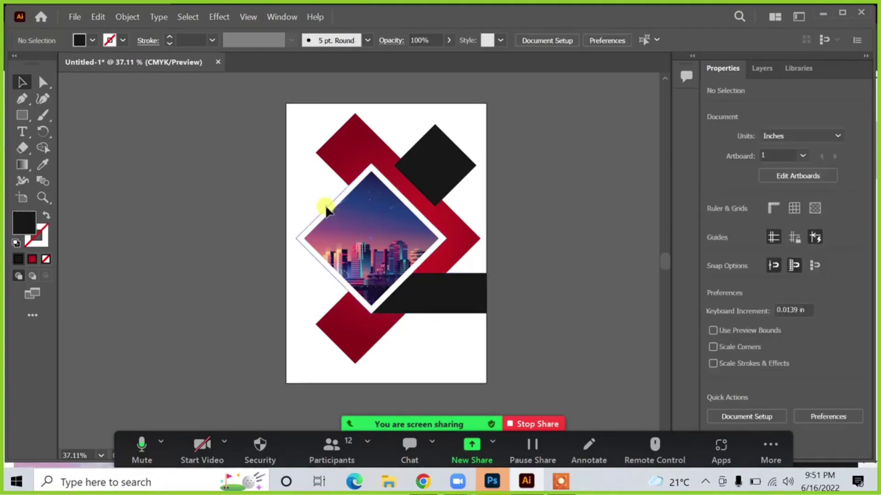
- Try rasterizing the skyline image inside its clip group with the Bitmap color model, then undo it
left_click(329, 209)
left_click(372, 258)
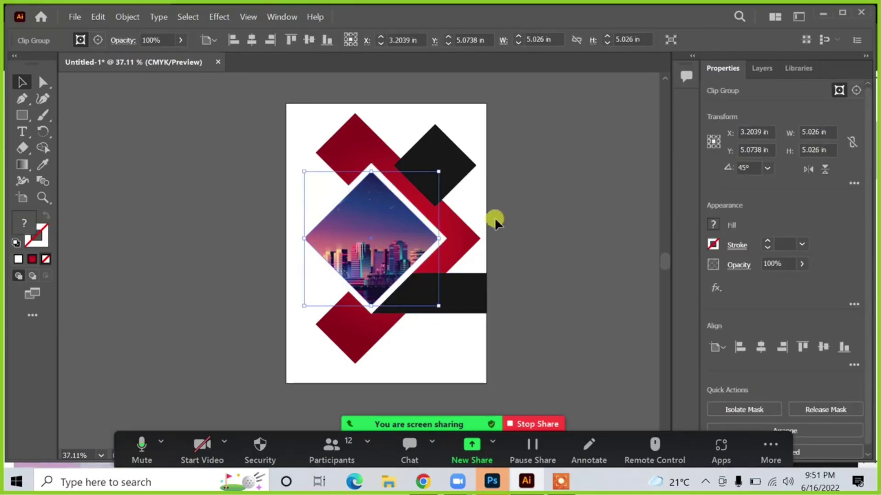
double_click(411, 227)
left_click(411, 227)
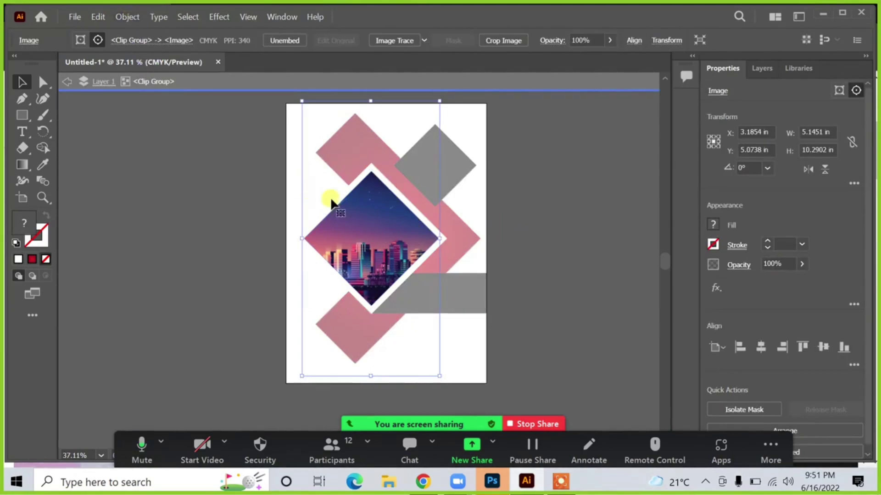
left_click(126, 17)
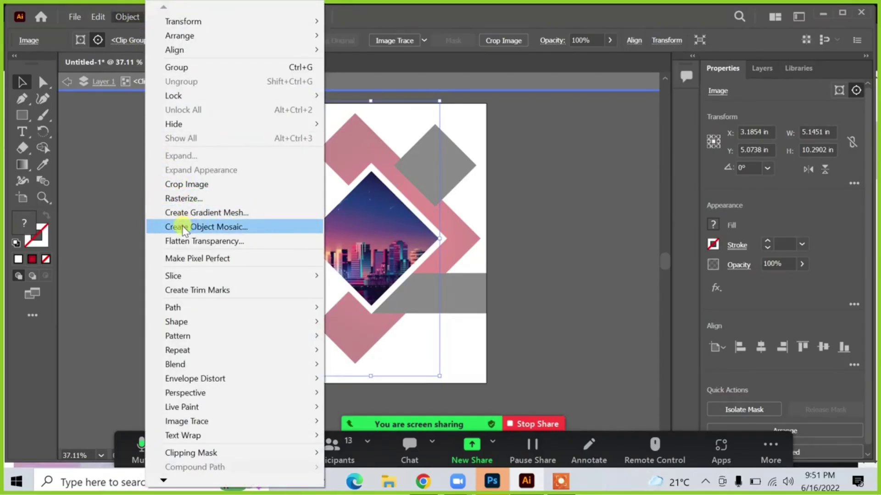
left_click(186, 196)
left_click(404, 126)
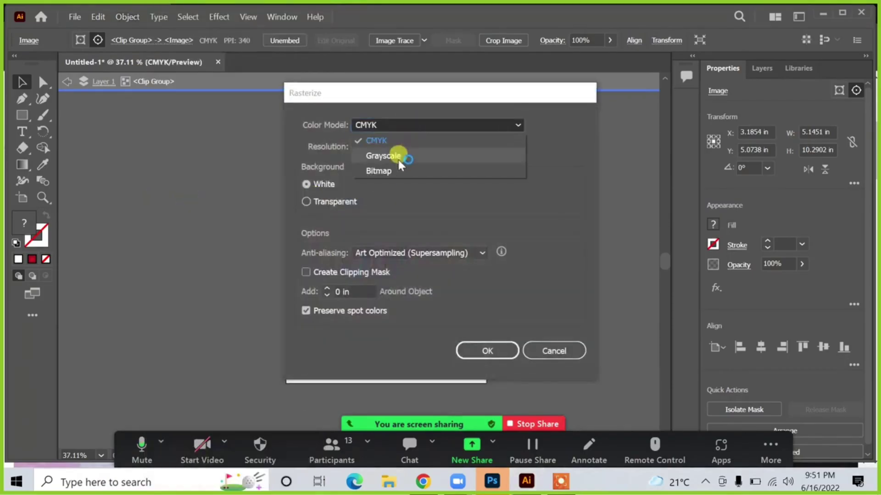
left_click(392, 171)
left_click(389, 123)
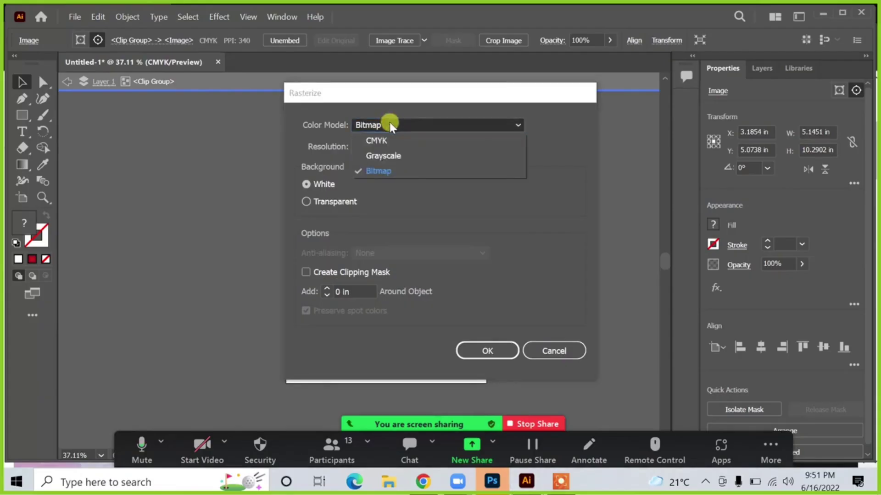
left_click(390, 123)
left_click(487, 350)
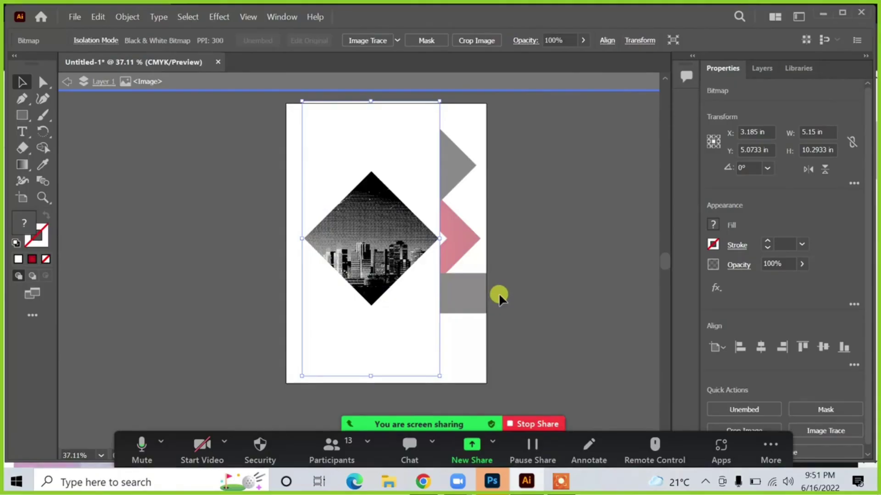
key("ctrl+z")
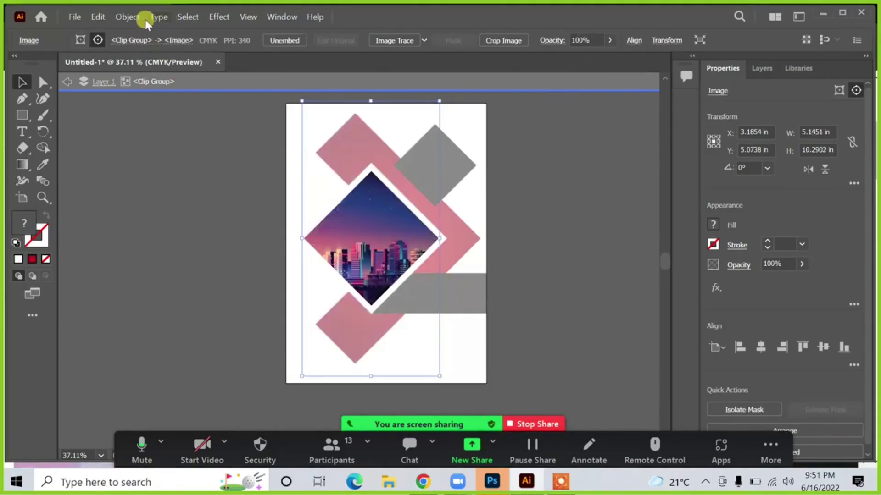
- Try rasterizing the skyline image in Grayscale at 300 ppi and moving the result off the page, then undo both
left_click(124, 17)
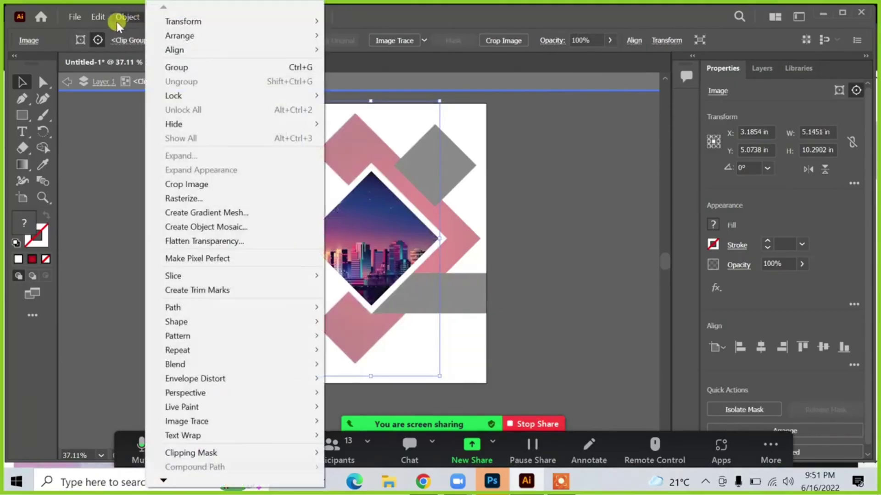
left_click(172, 199)
left_click(404, 125)
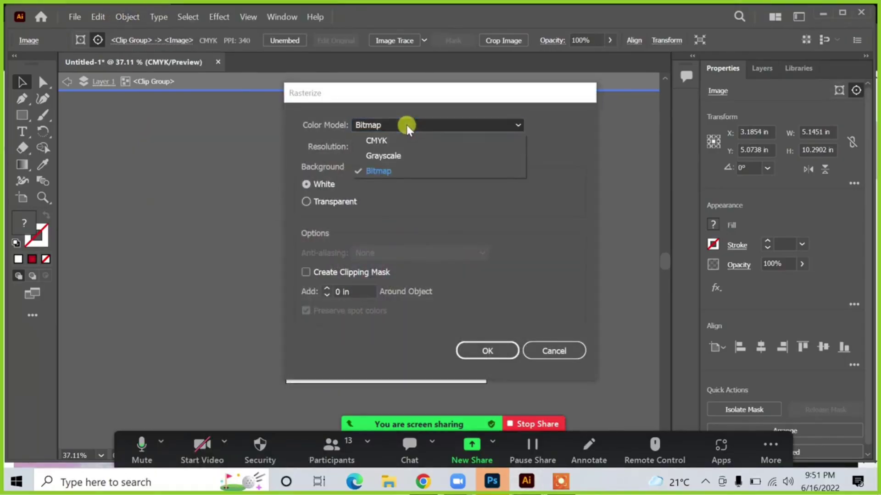
left_click(390, 156)
left_click(480, 353)
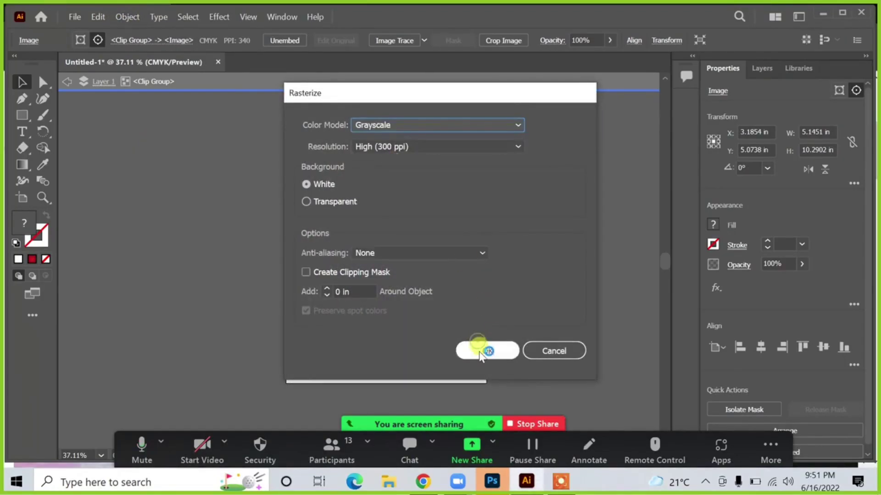
left_click(165, 218)
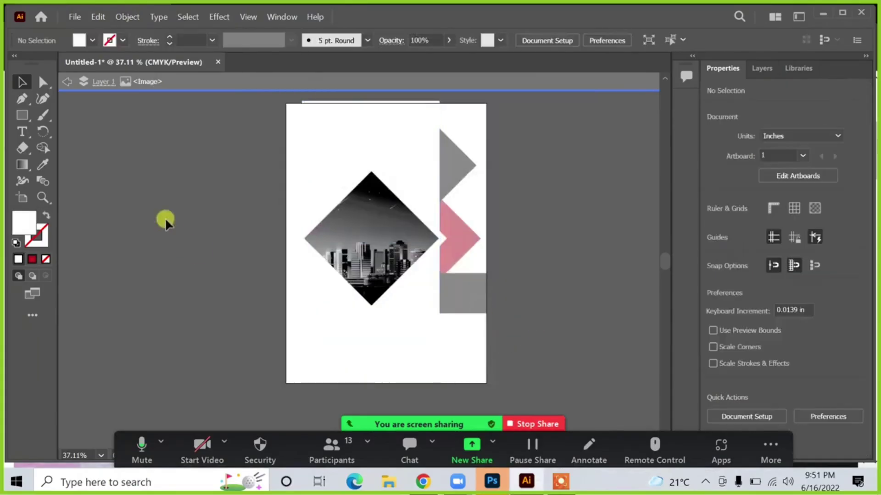
double_click(133, 167)
left_click_drag(402, 159, 264, 173)
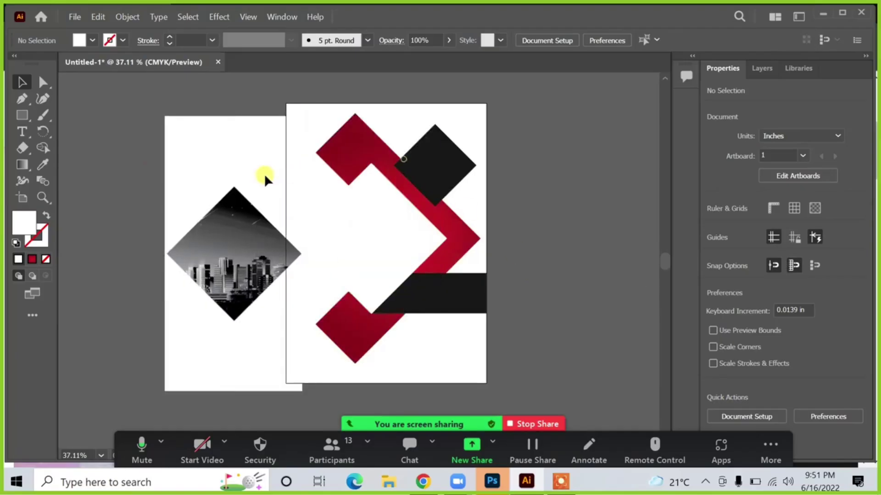
key("ctrl+z")
key("ctrl+z")
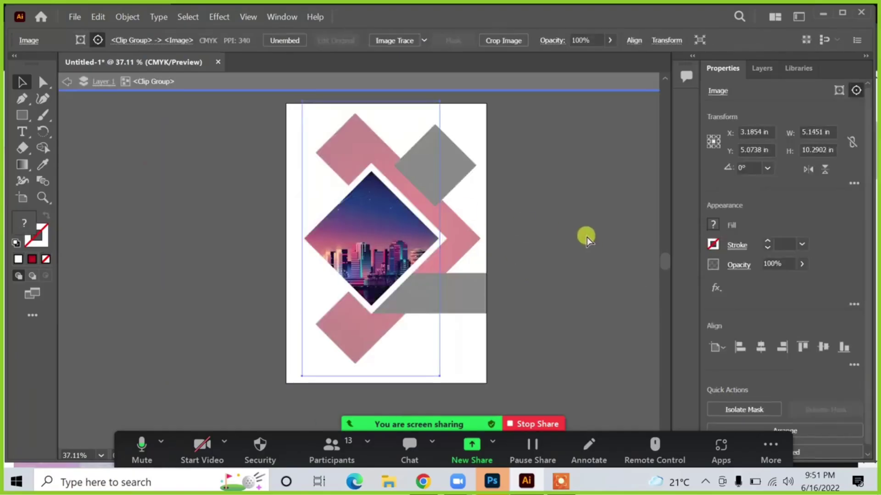
key("ctrl+z")
- Try moving the skyline picture leftward out of its white frame, then undo the move
left_click(562, 225)
left_click_drag(332, 246, 189, 235)
key("ctrl+z")
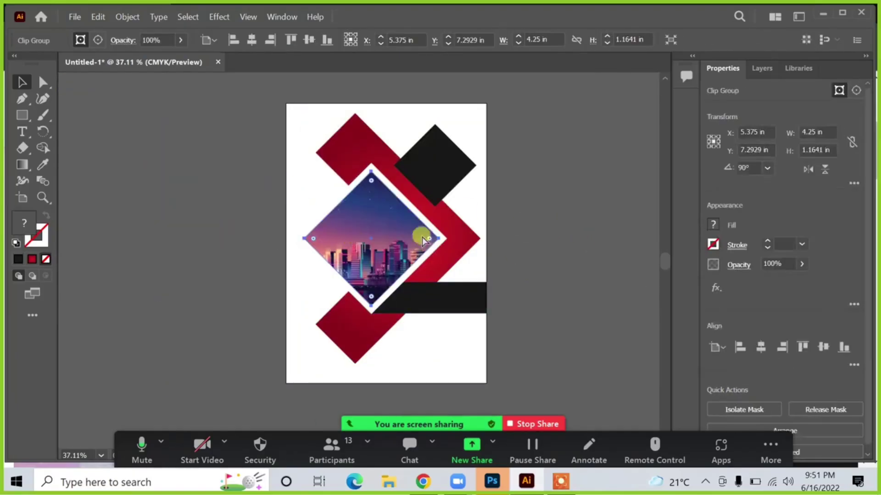
left_click(555, 236)
left_click_drag(370, 228, 434, 240)
left_click(434, 240)
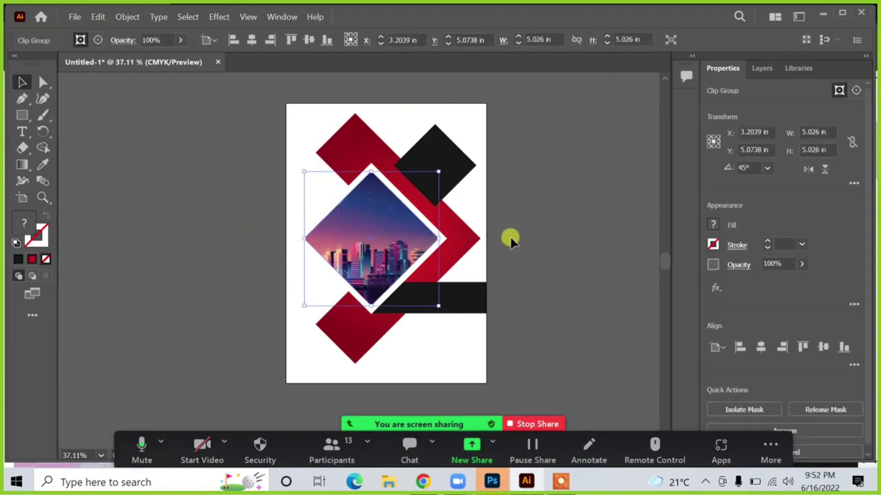
left_click_drag(357, 230, 332, 232)
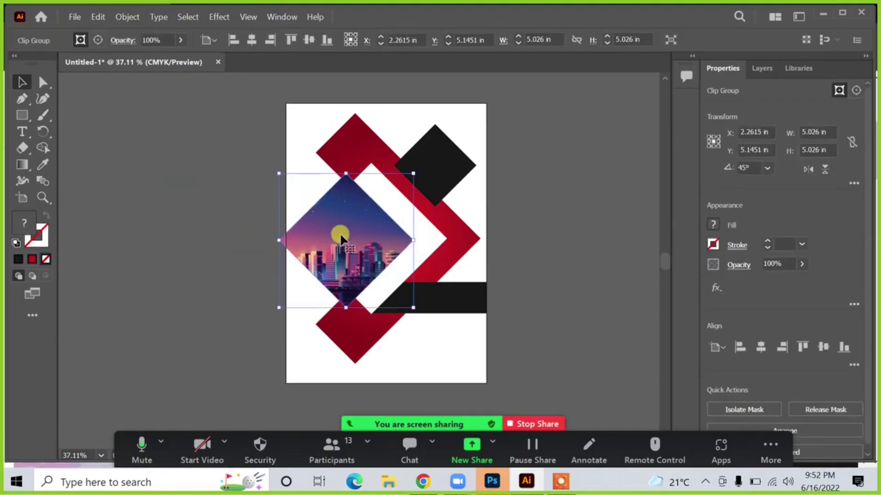
key("ctrl+z")
left_click(554, 233)
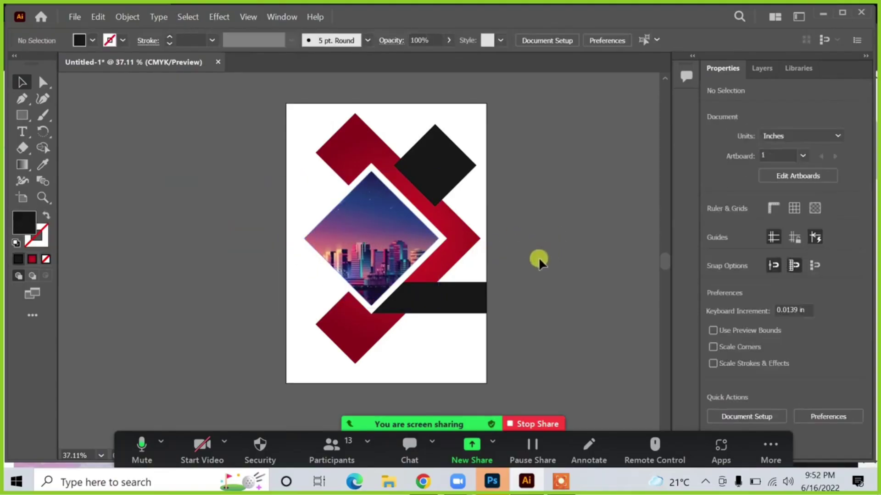
left_click(409, 229)
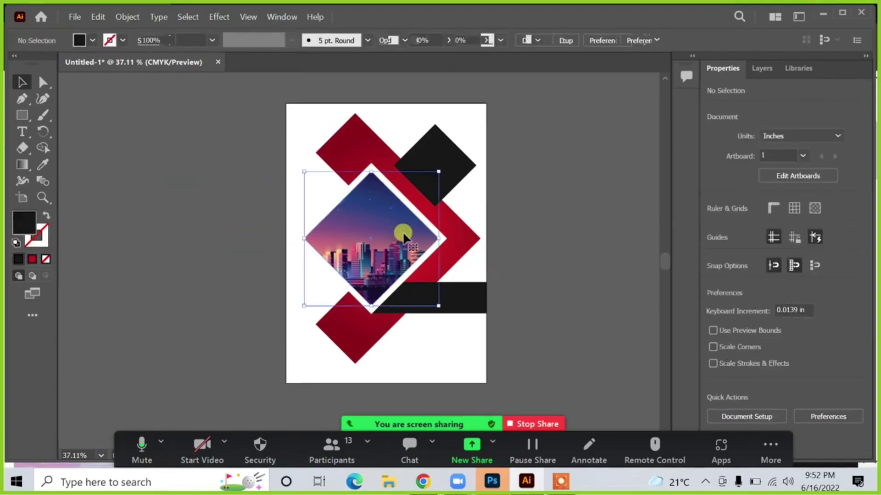
left_click(532, 236)
left_click(366, 229)
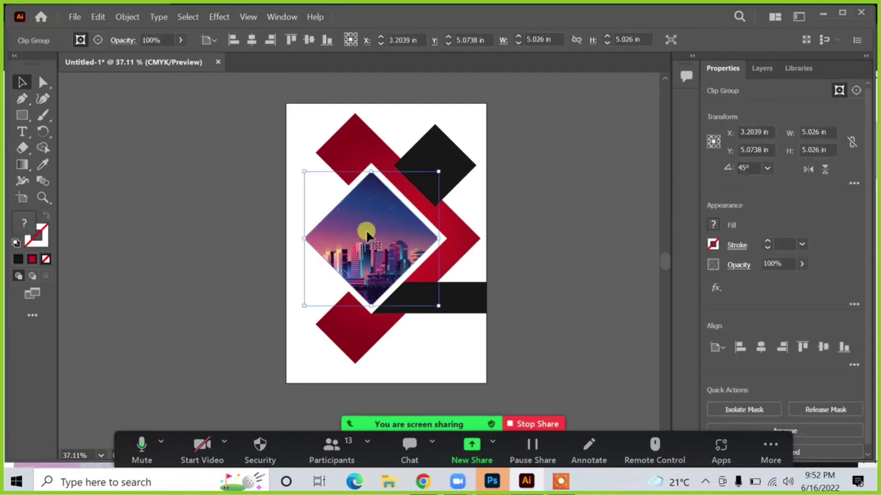
left_click(626, 253)
left_click(390, 250)
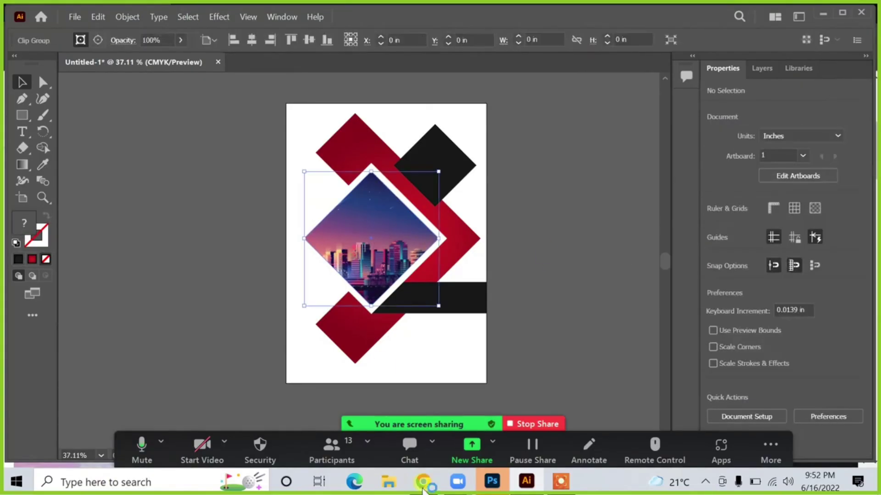
- Switch to Chrome and browse the wallpaper image results, previewing the red spider wallpaper and its related images
left_click(423, 482)
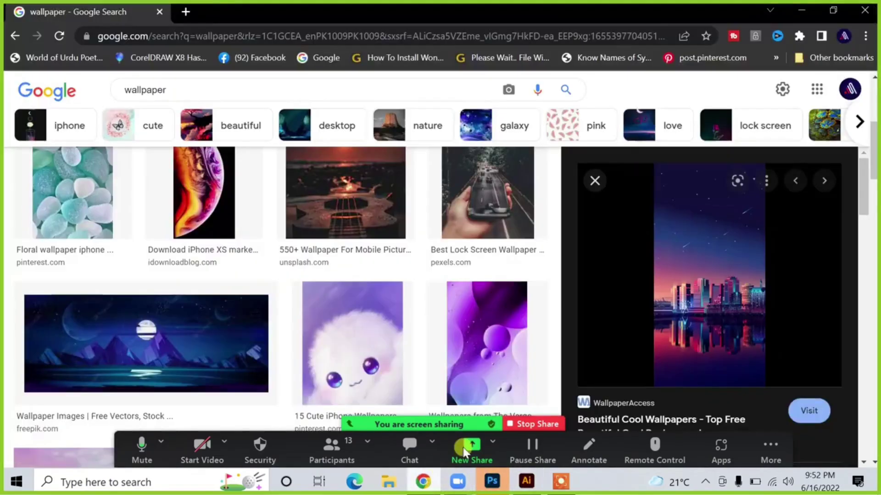
scroll(467, 309, "down", 3)
scroll(467, 308, "down", 9)
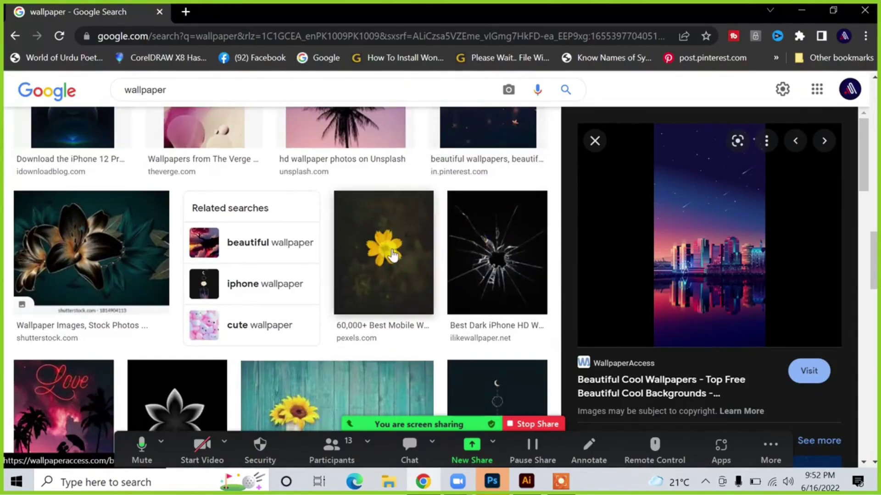
scroll(390, 252, "down", 9)
scroll(391, 250, "up", 2)
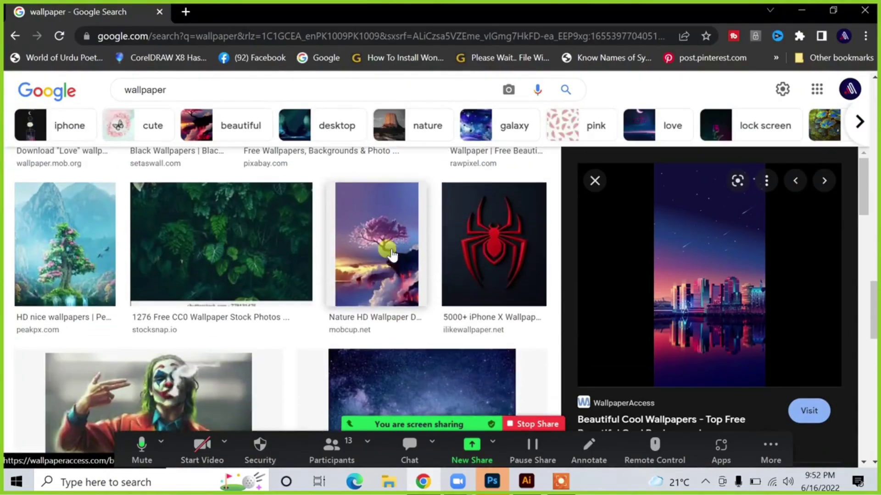
left_click(486, 239)
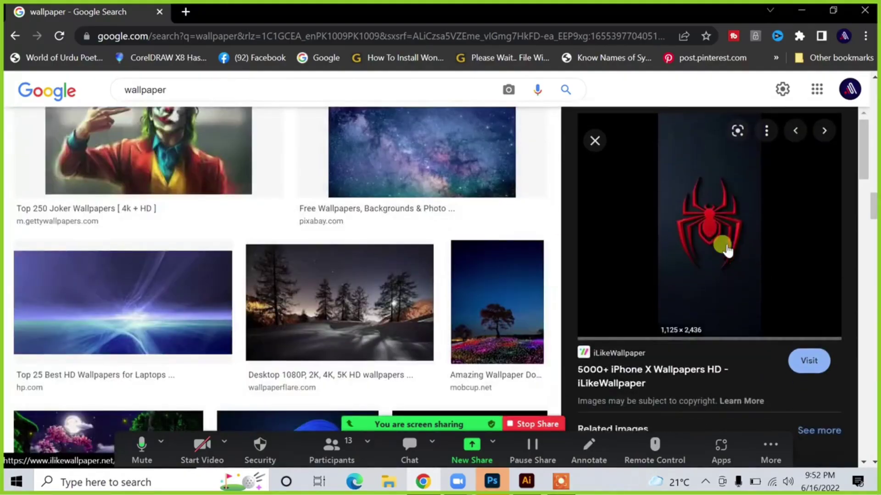
scroll(722, 245, "down", 7)
scroll(725, 247, "up", 3)
scroll(726, 248, "down", 10)
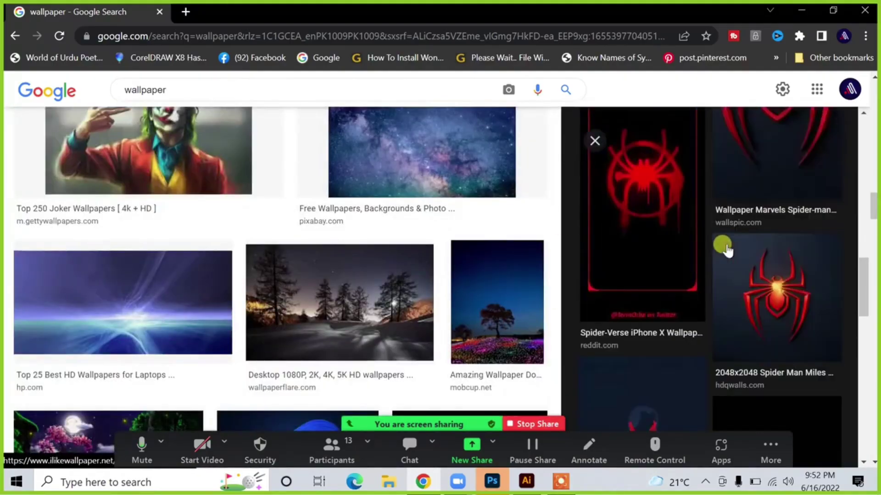
left_click(595, 141)
- Browse further wallpaper results, preview the red heart-shaped tree picture, and switch back to Illustrator
scroll(317, 233, "down", 8)
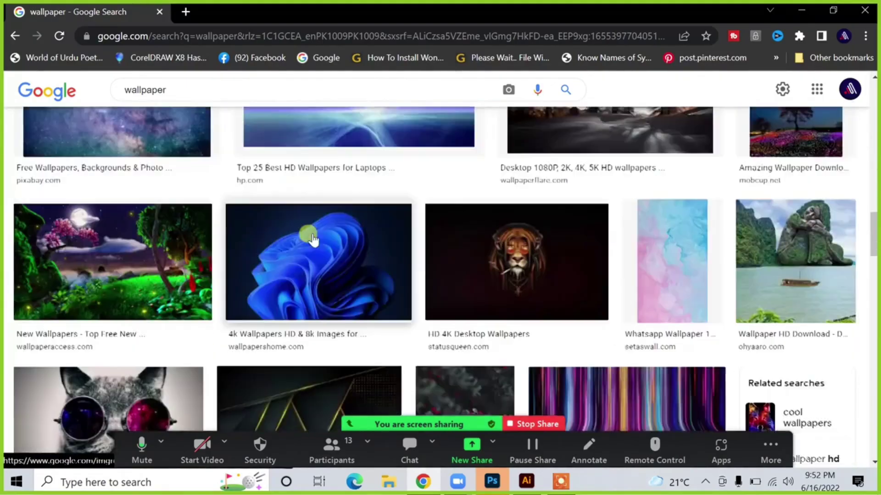
scroll(313, 238, "up", 1)
scroll(313, 239, "down", 8)
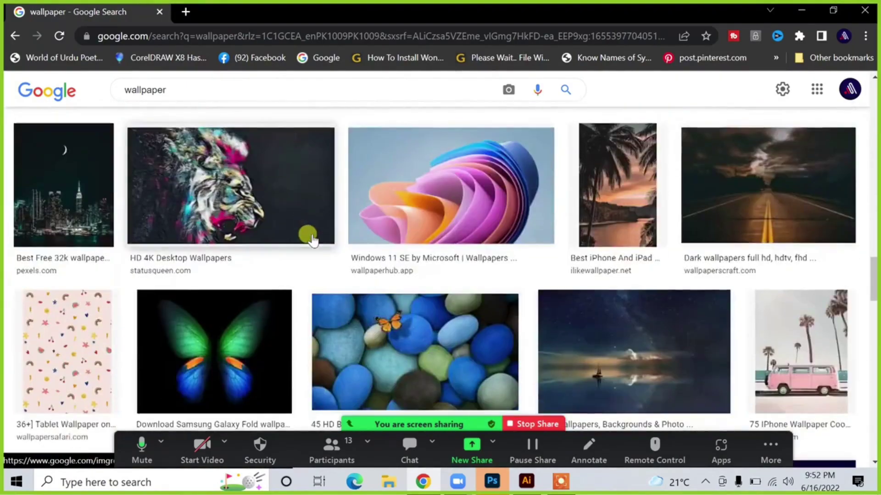
left_click(279, 315)
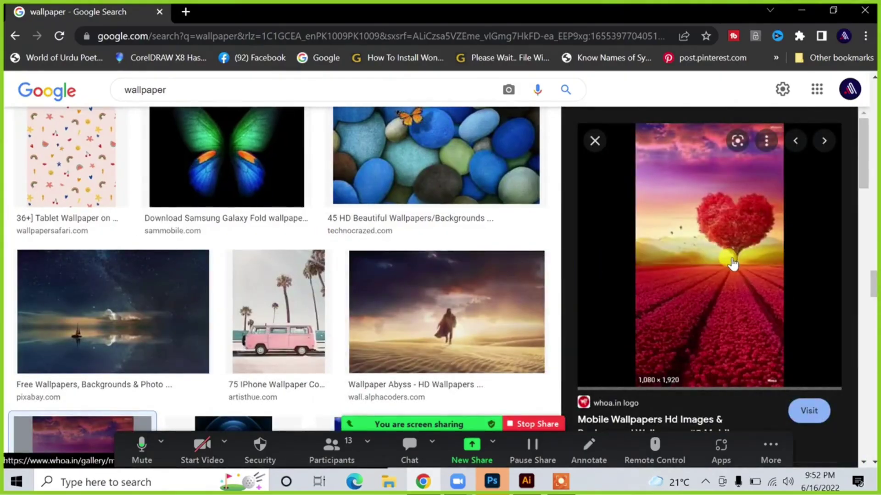
key("alt+Tab")
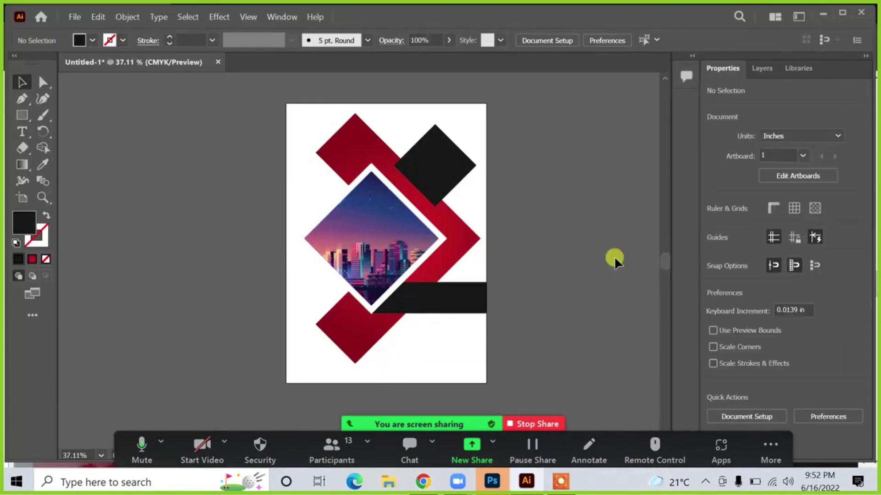